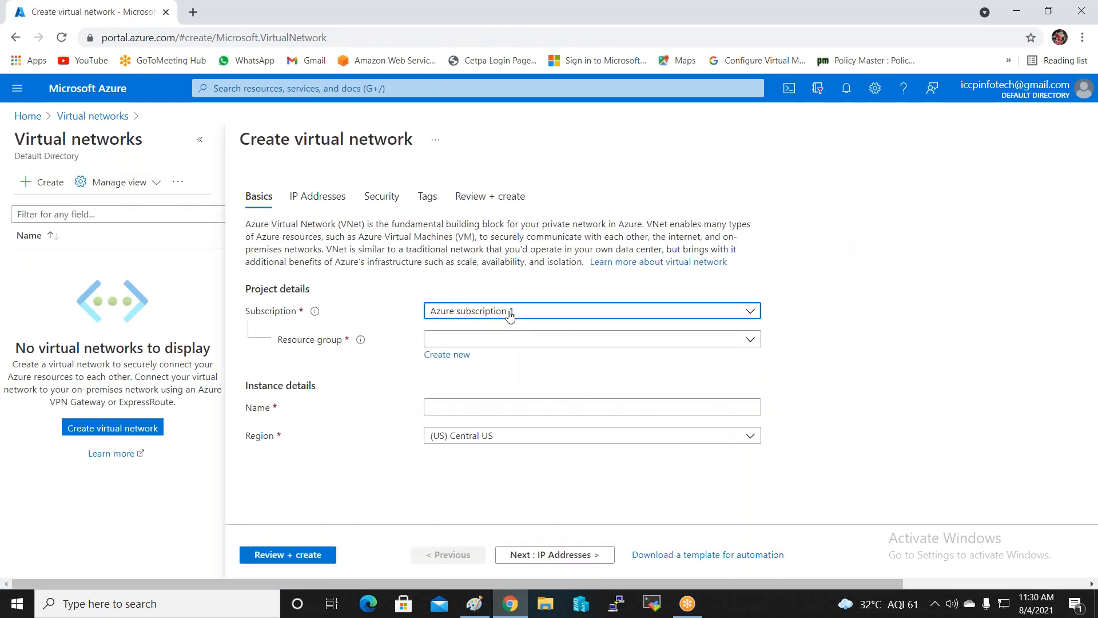
Set the virtual network's subscription to Pay-As-You-Go and its resource group to the existing Web-SG.
left_click(505, 311)
left_click(466, 384)
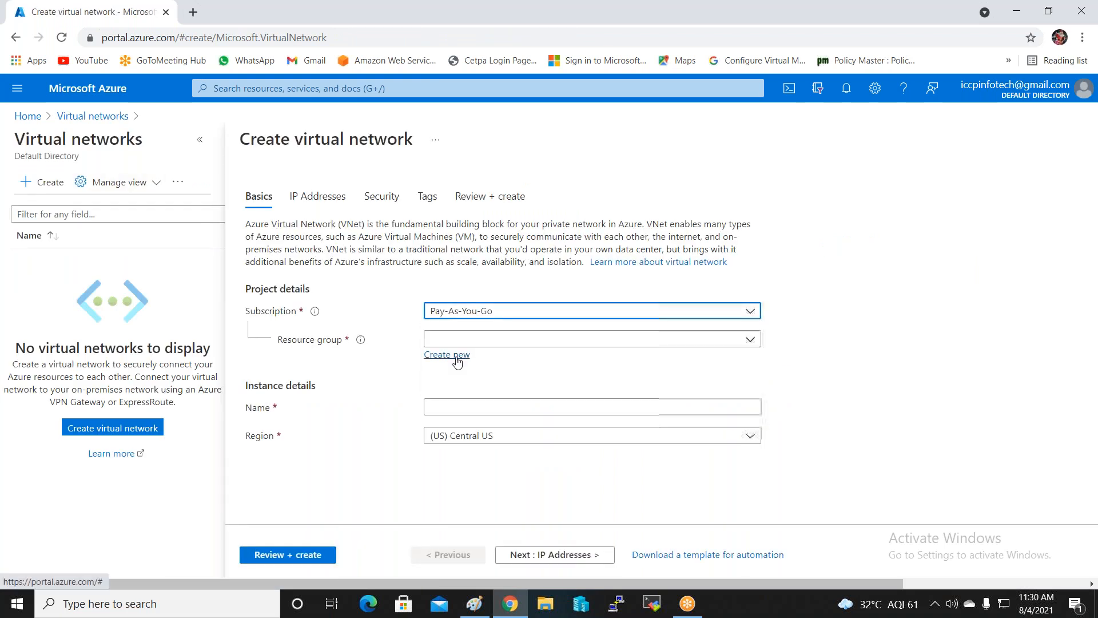
left_click(476, 341)
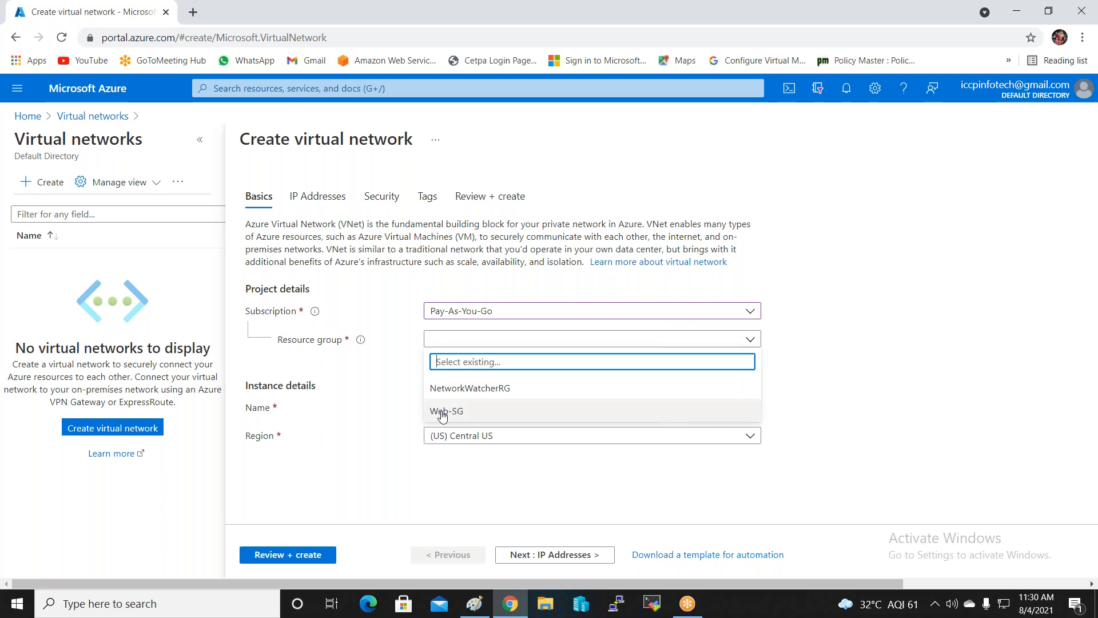
left_click(392, 372)
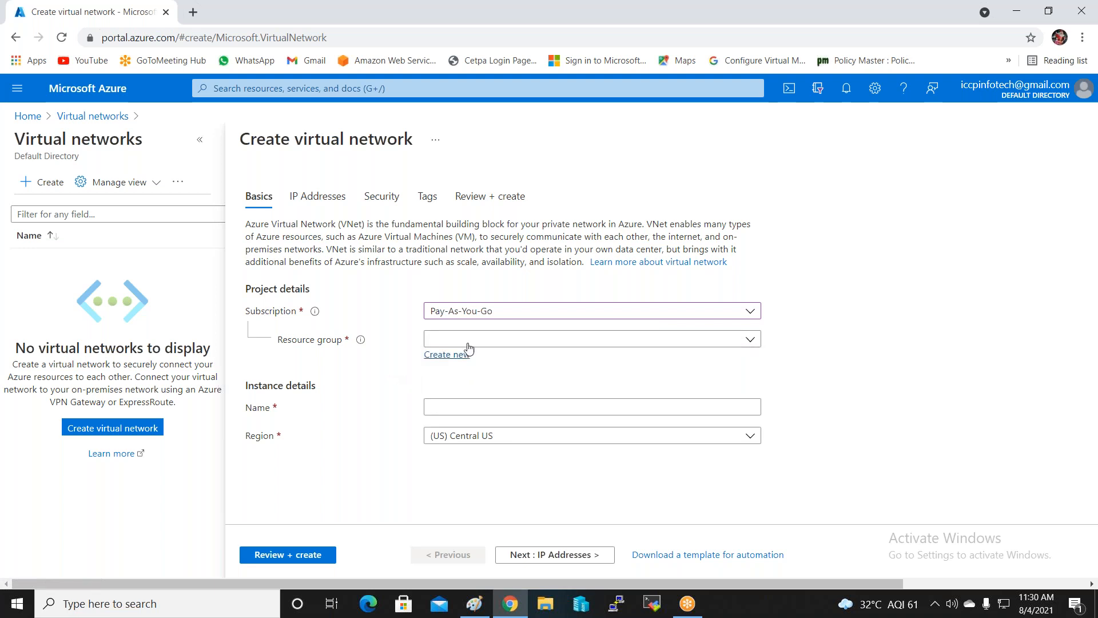
left_click(476, 340)
left_click(476, 413)
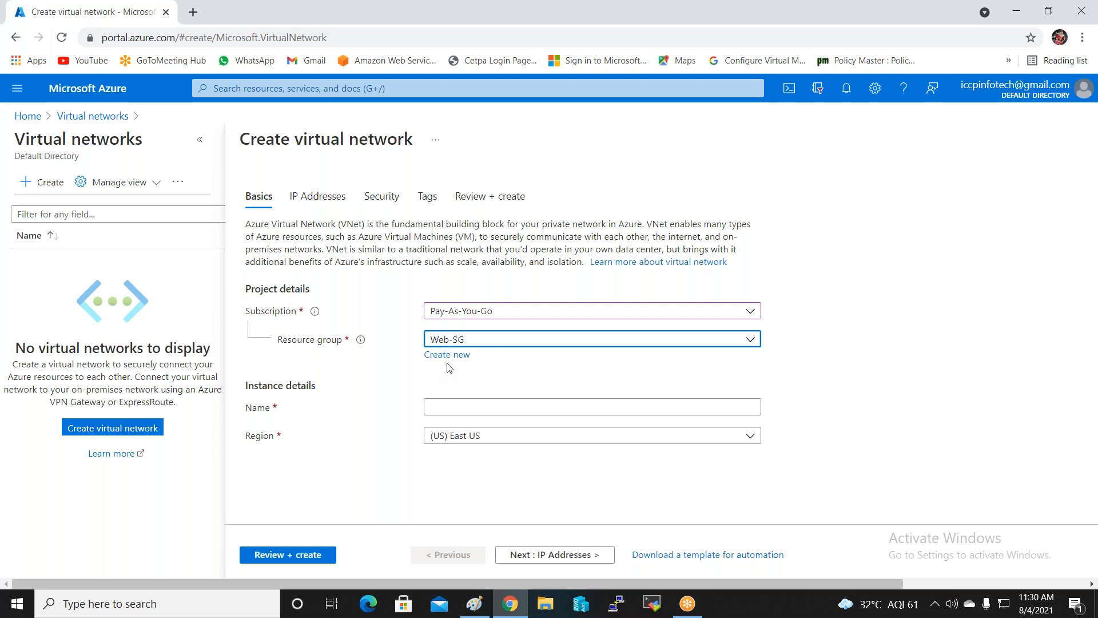
Name the virtual network Vnet1.
left_click(446, 405)
type("V")
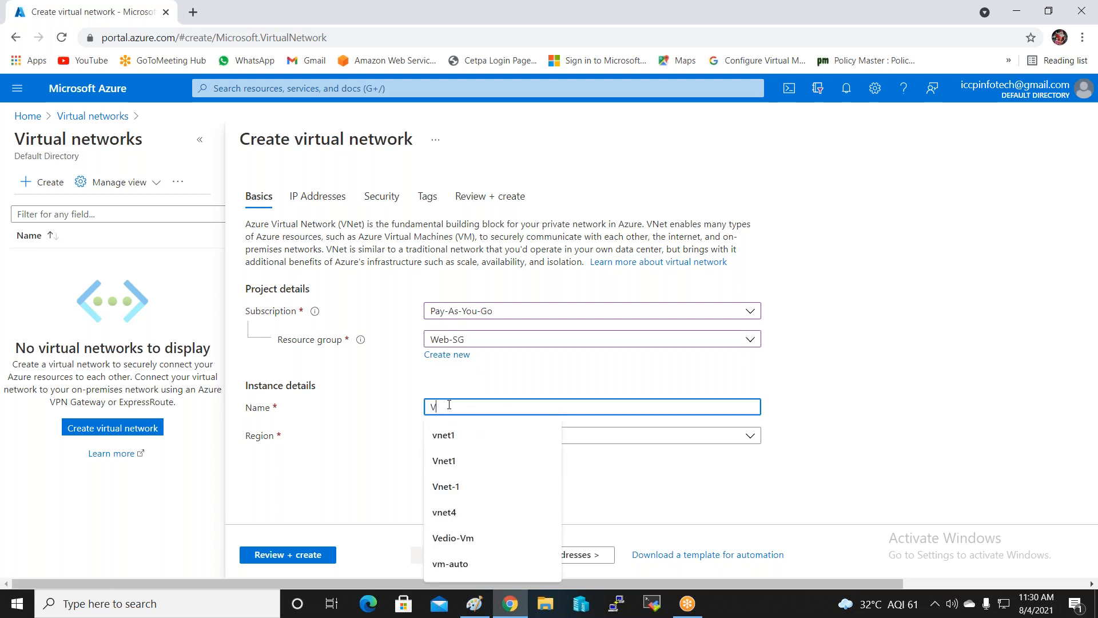
type("net1")
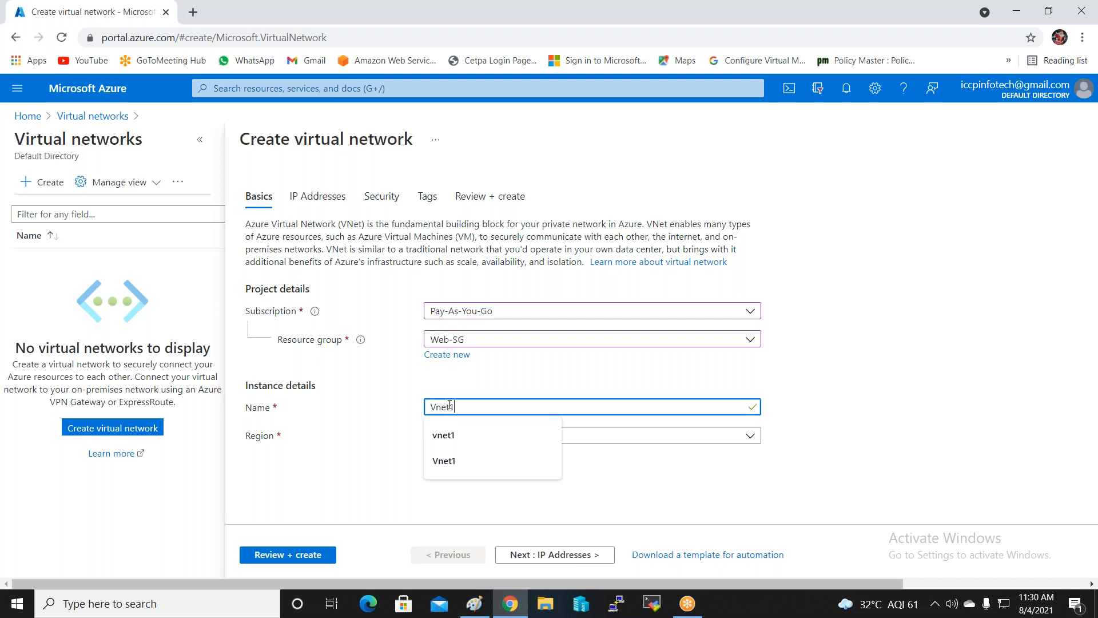
left_click(387, 377)
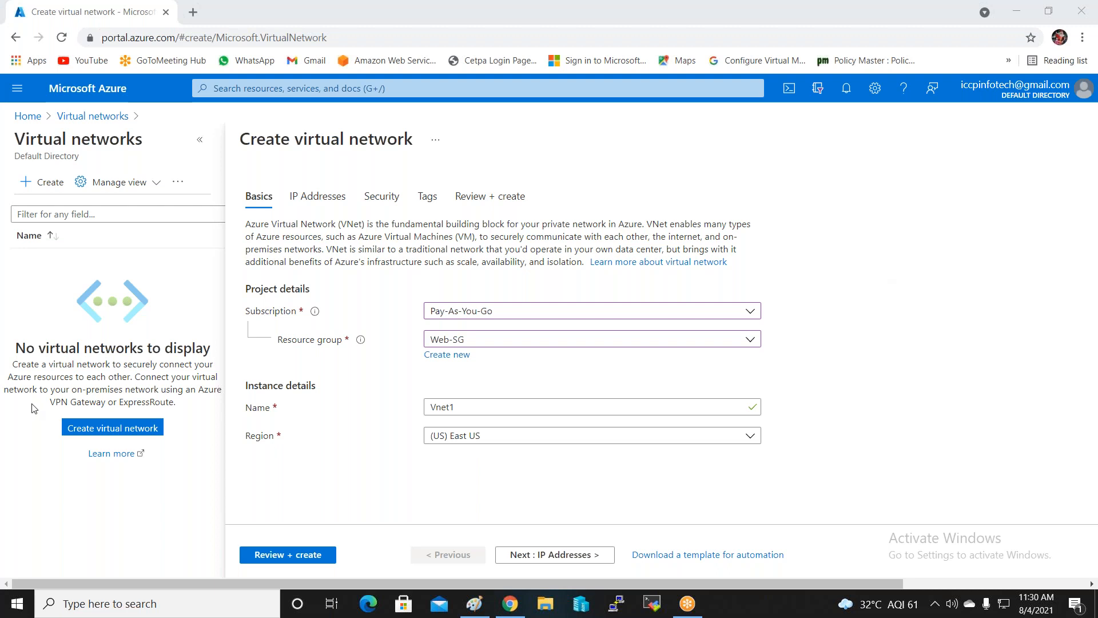
Replace the default IPv4 address space of the virtual network with 192.168.1.0/24.
left_click(519, 558)
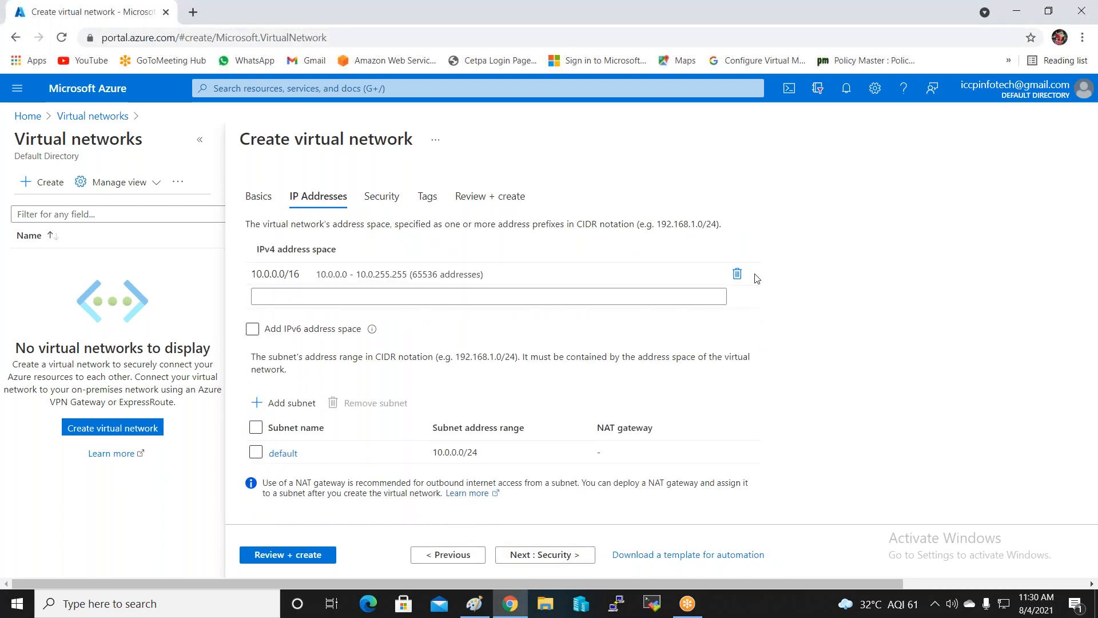
left_click(568, 330)
left_click(737, 273)
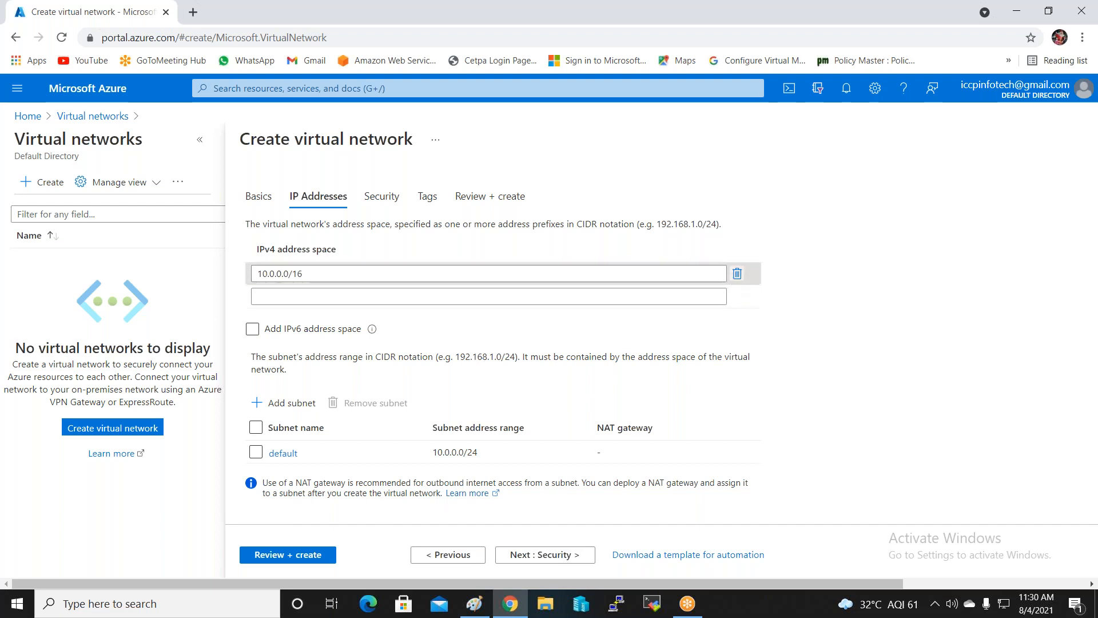
left_click(588, 274)
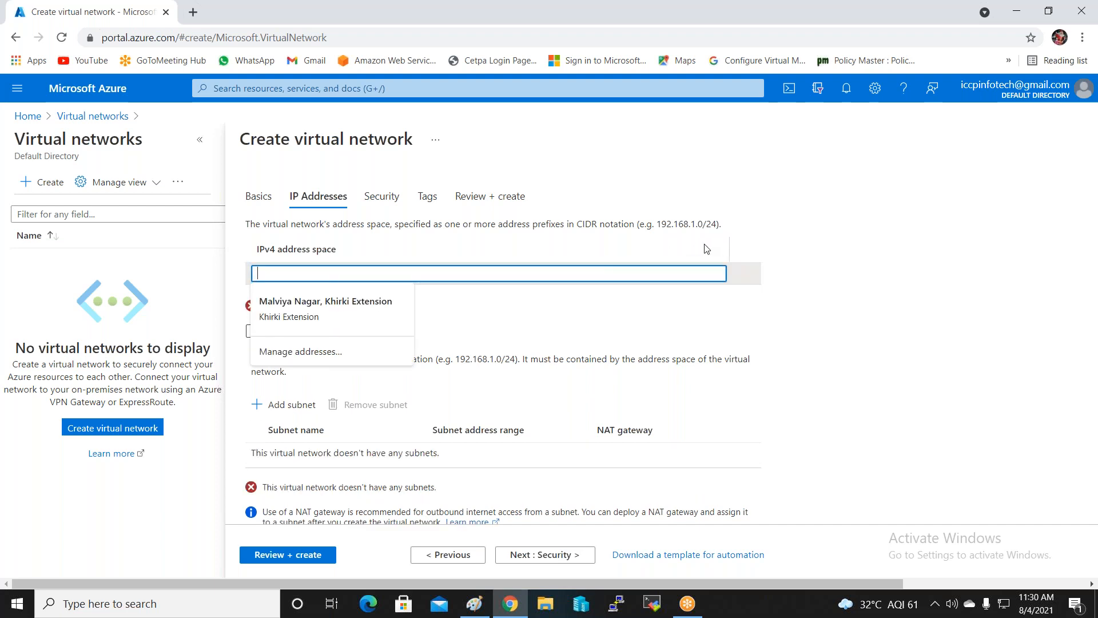
type("192.168")
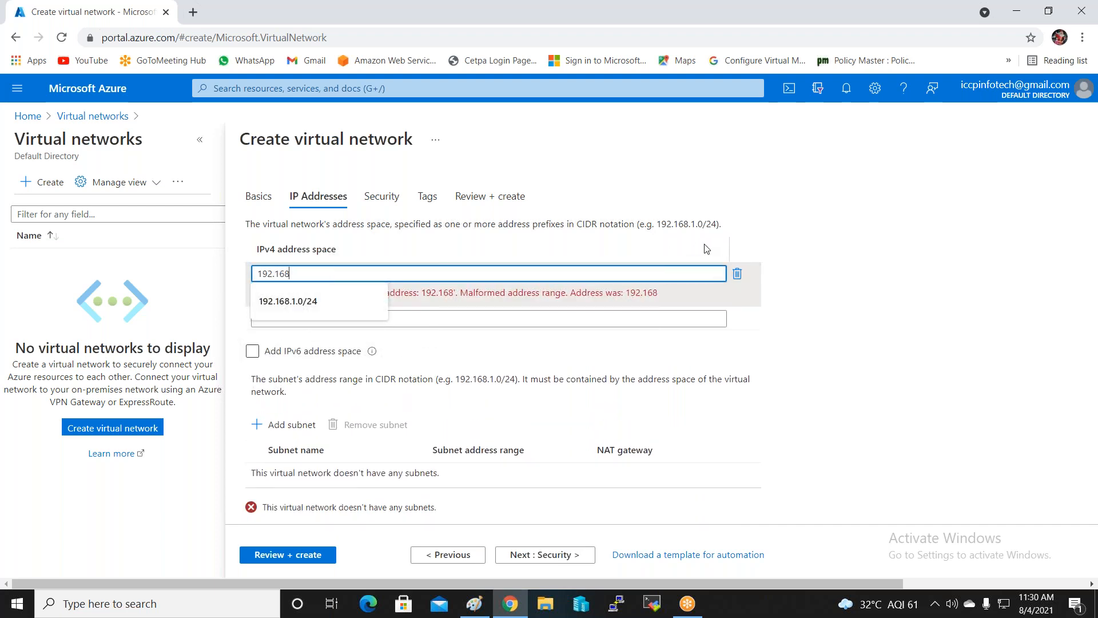
type(".1.0/24")
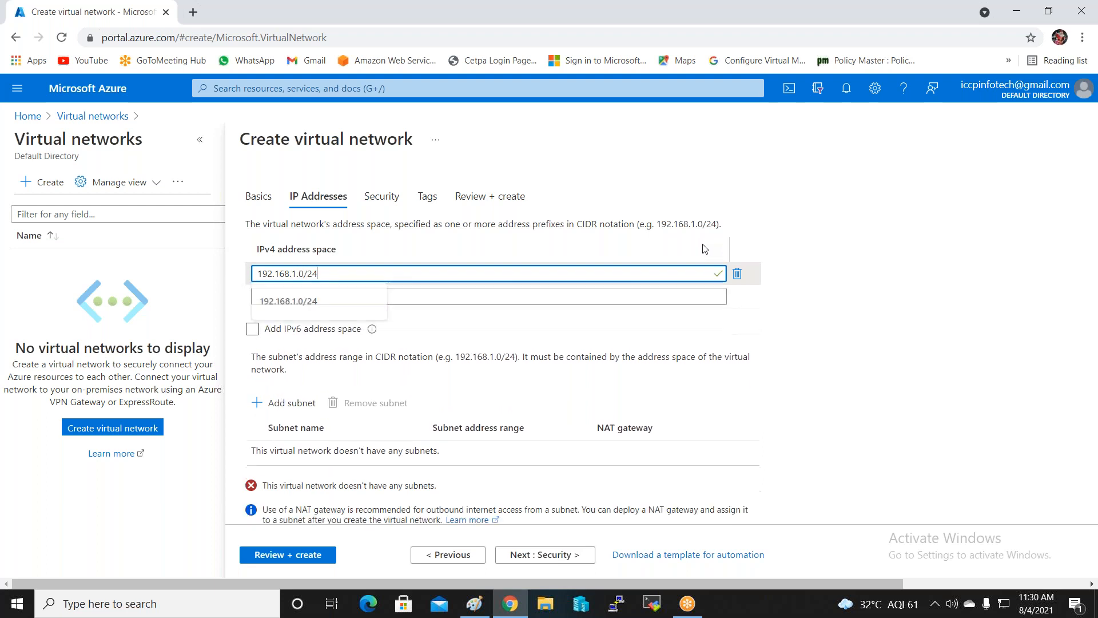
Add a subnet named Sub1-HR with the address range 192.168.1.0/26.
left_click(294, 405)
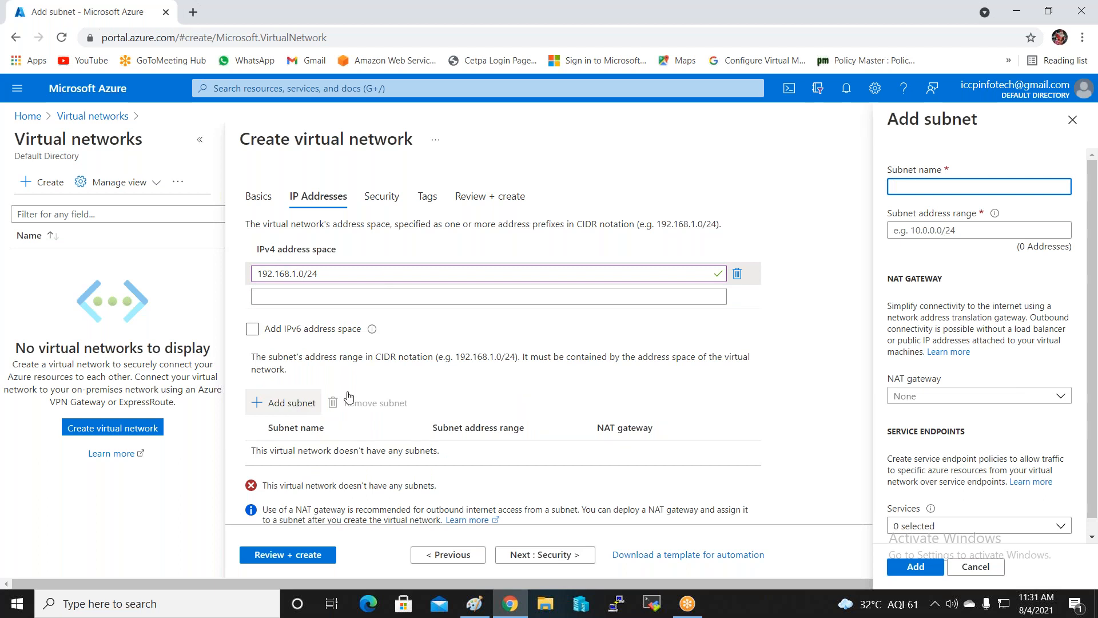
left_click(847, 63)
left_click(925, 183)
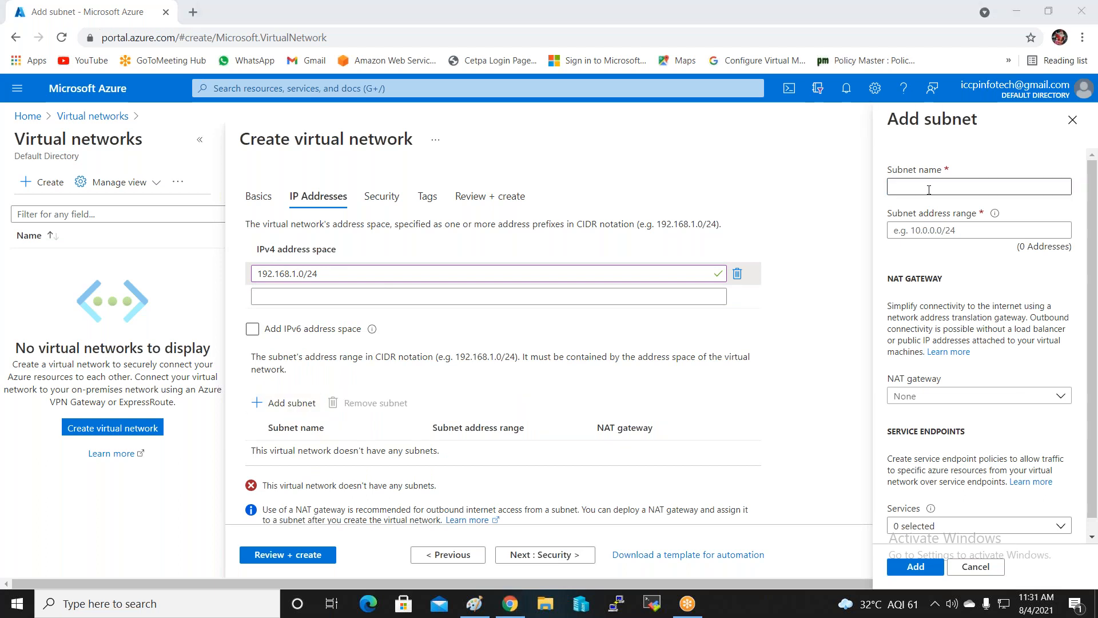
type("Sub1")
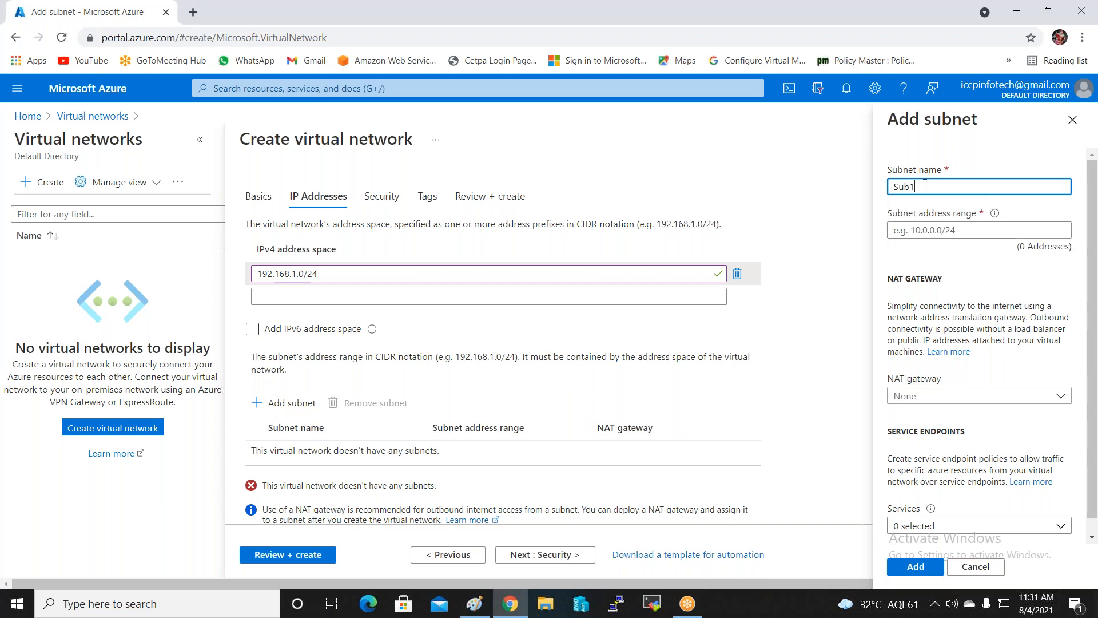
type("-HR")
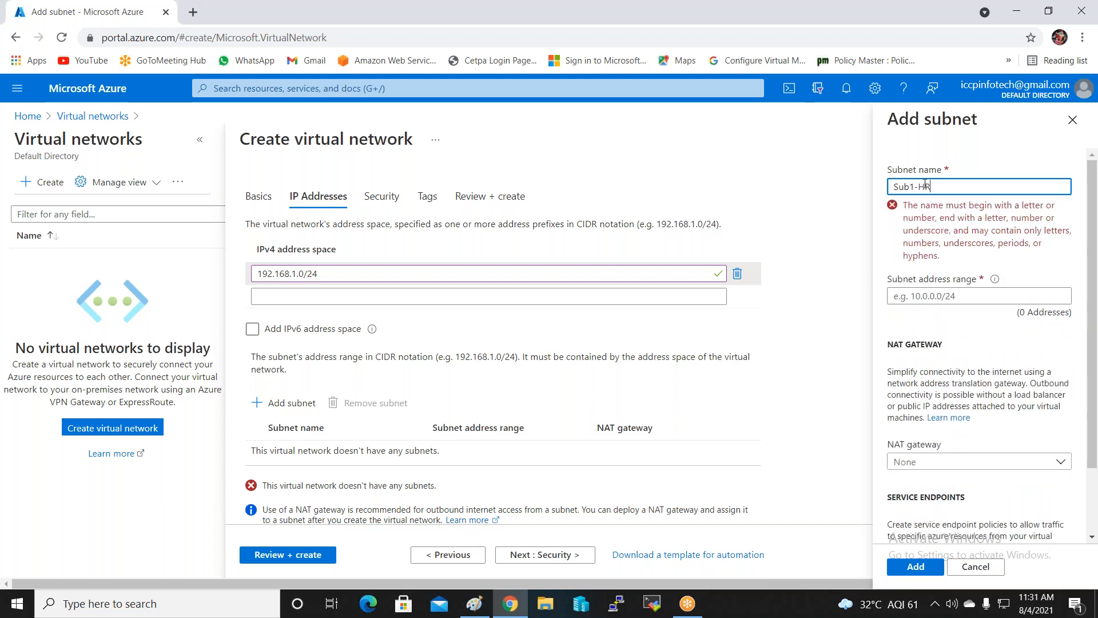
left_click(943, 229)
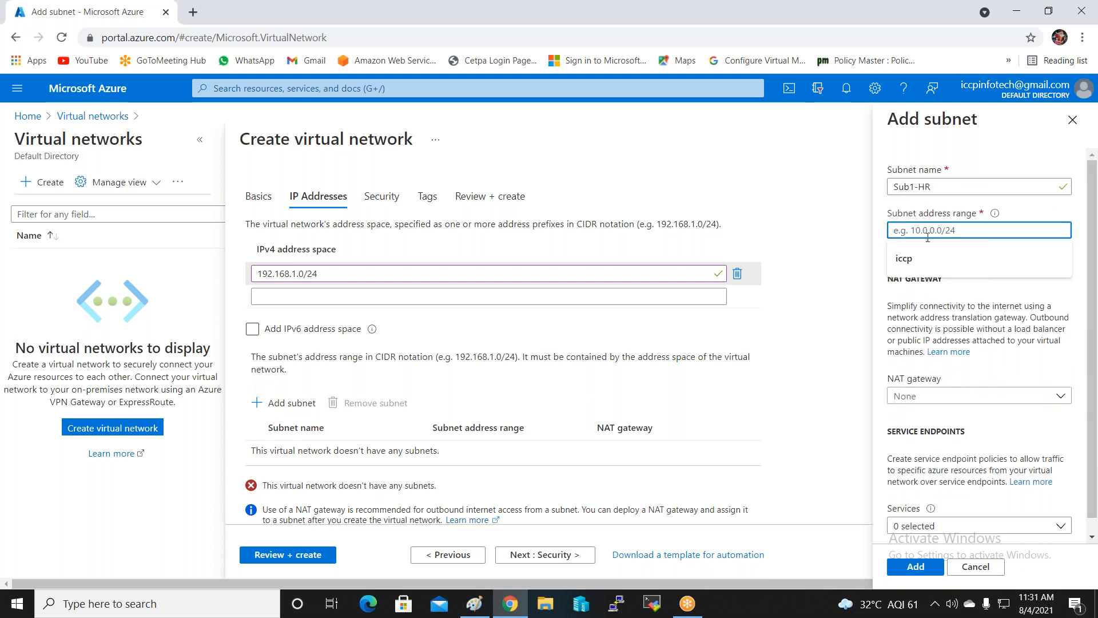
type("19")
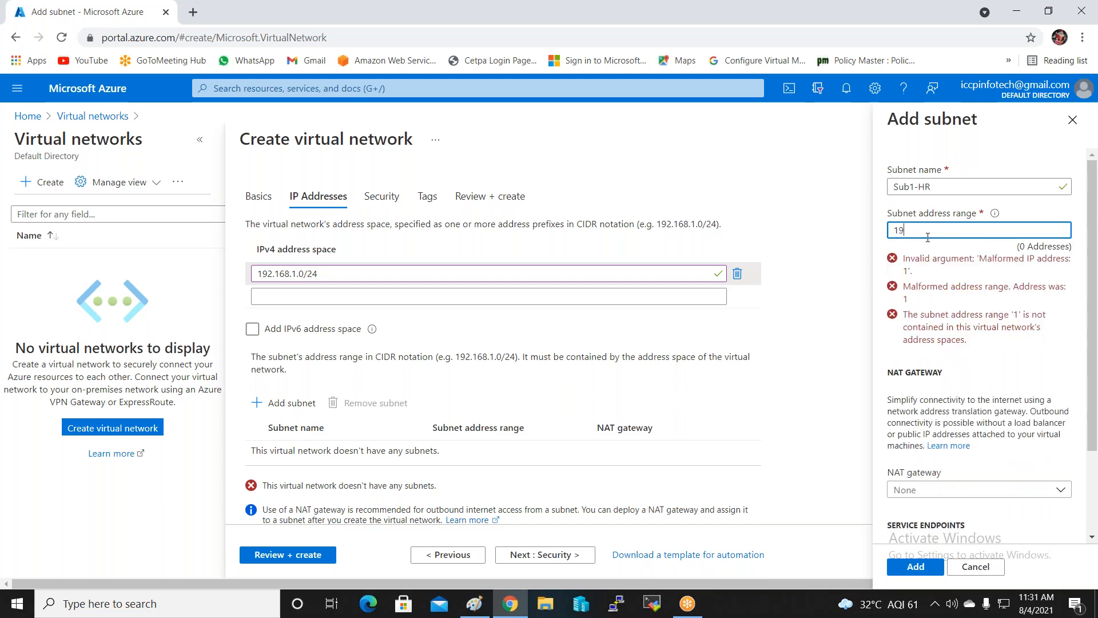
type("2.168.1.0/26")
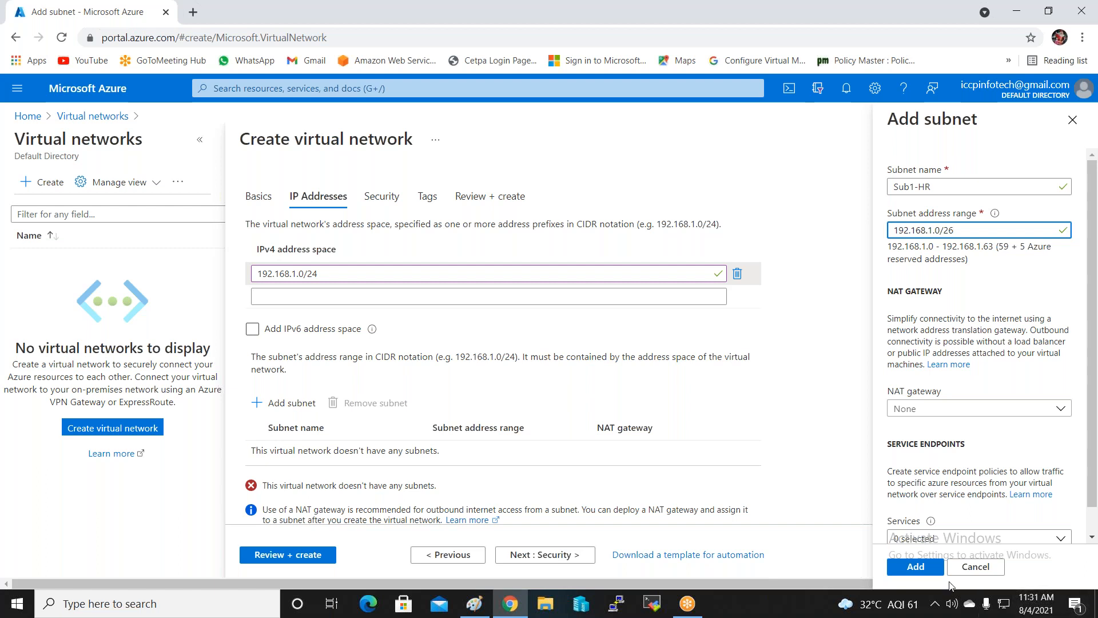
left_click(915, 566)
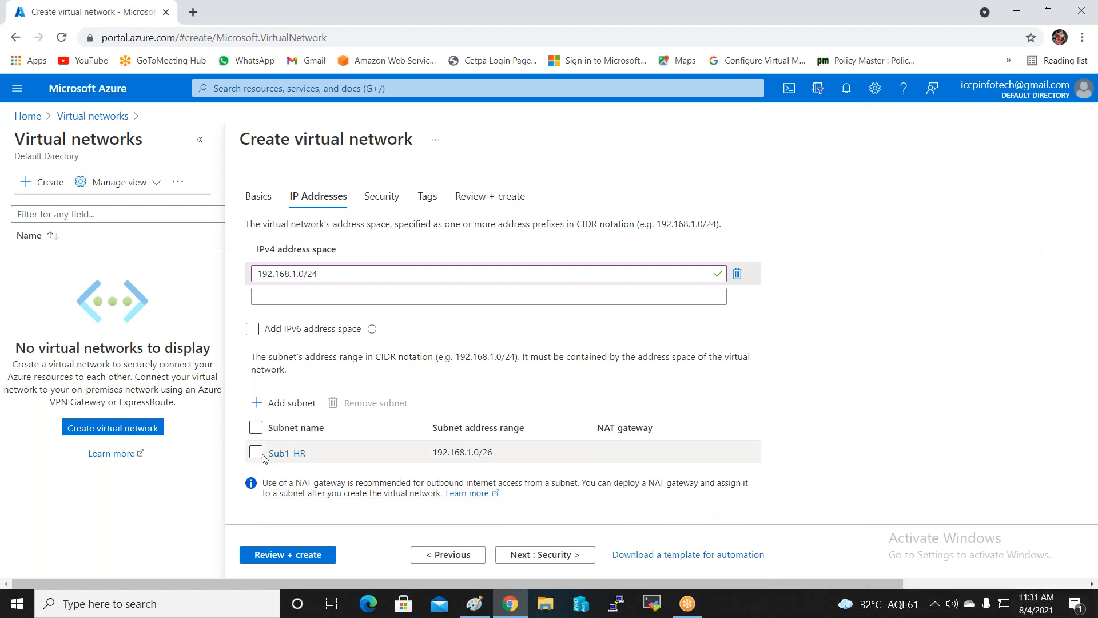
Add a second subnet named Sub2-Sales with the address range 192.168.1.64/26.
left_click(279, 404)
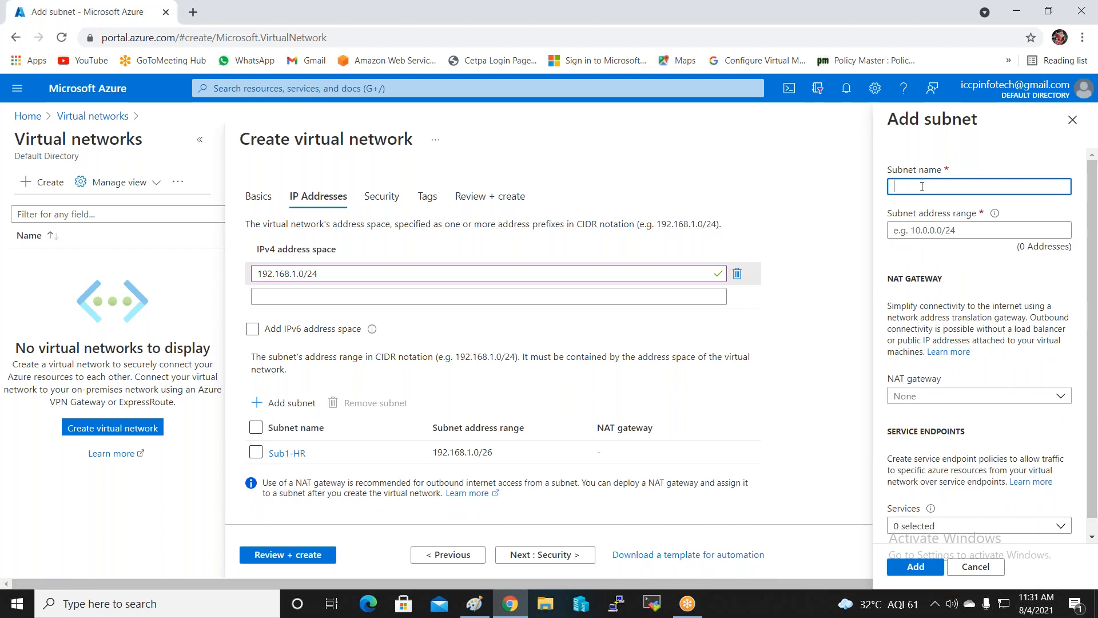
type("Sub2-")
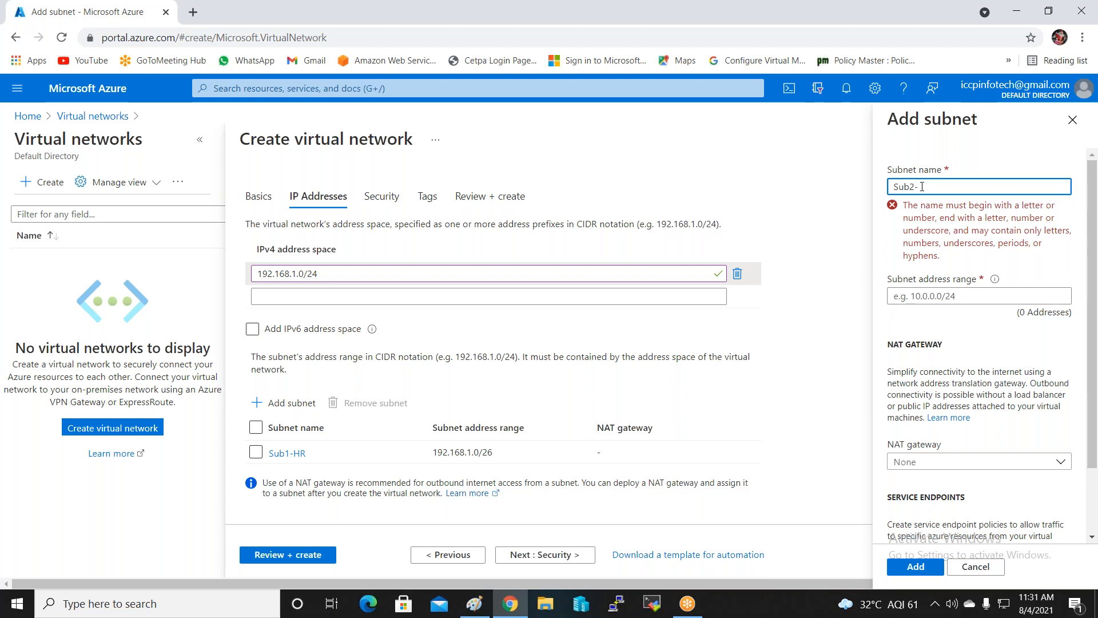
type("Sales")
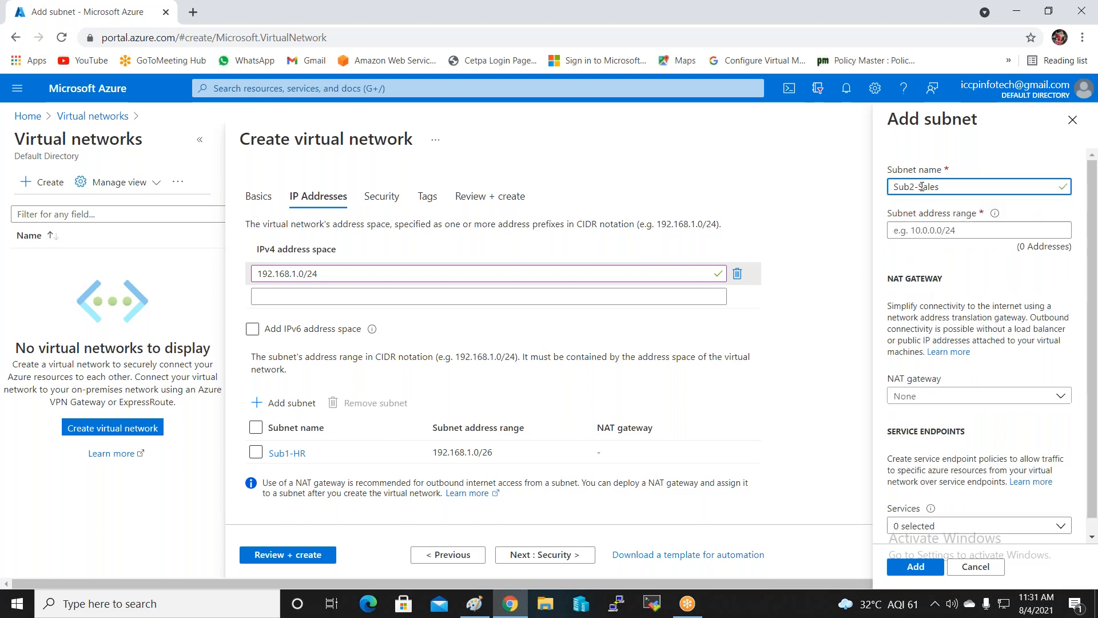
left_click(928, 230)
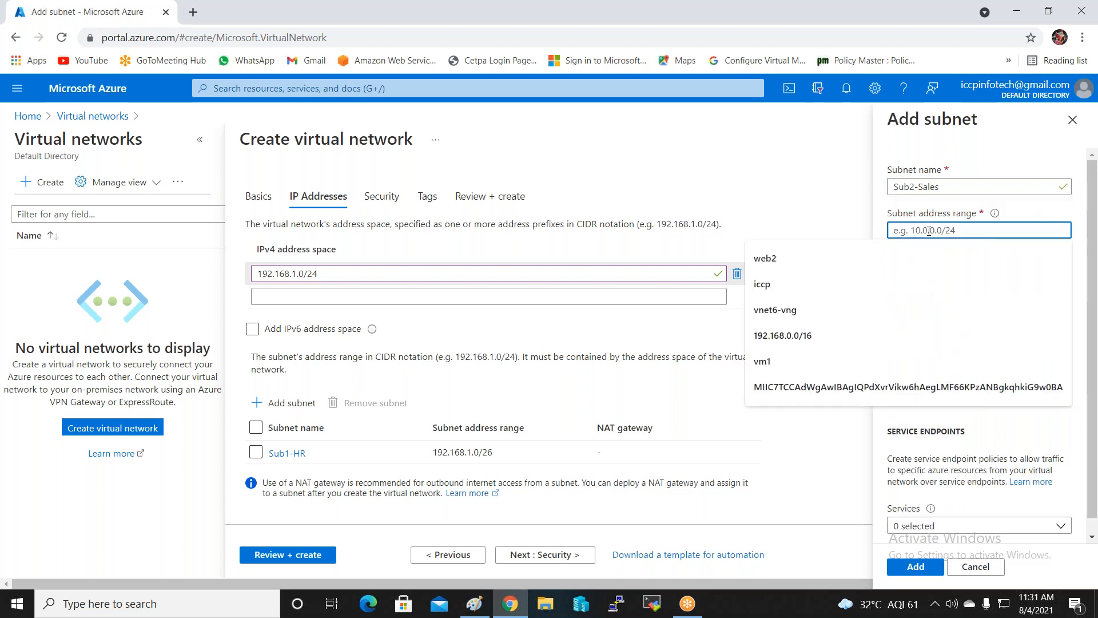
type("192.168")
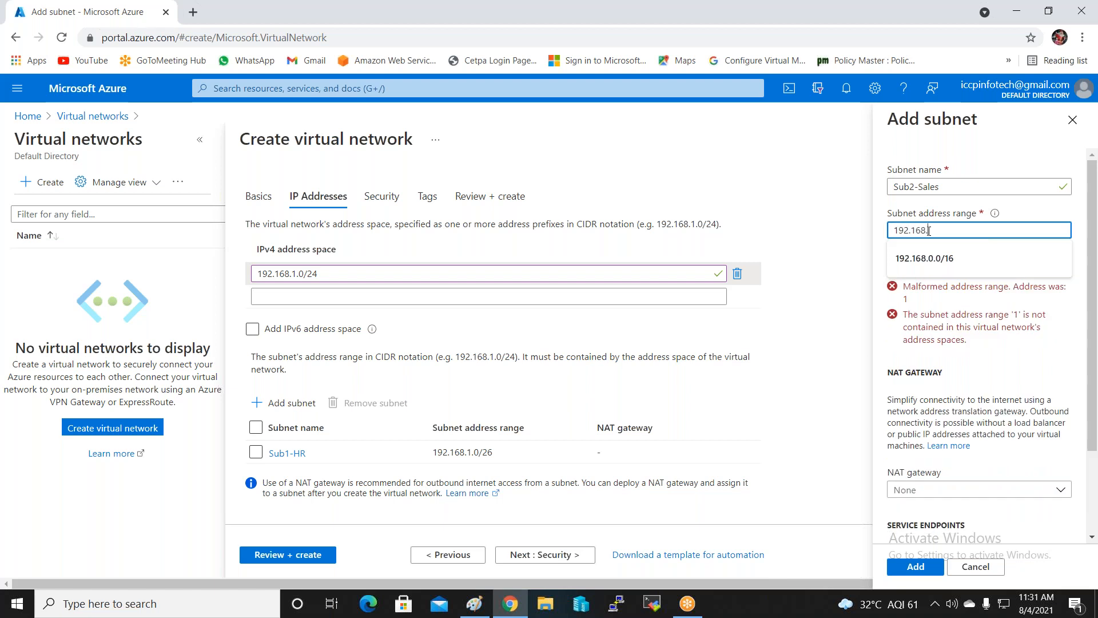
type(".1")
type(".6")
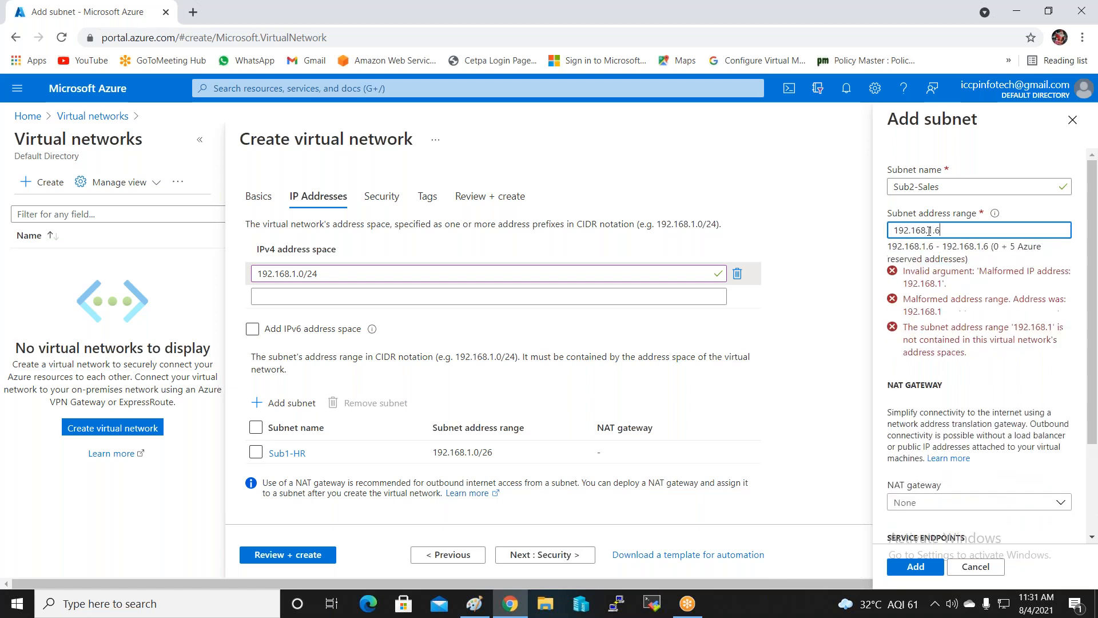
type("4/26")
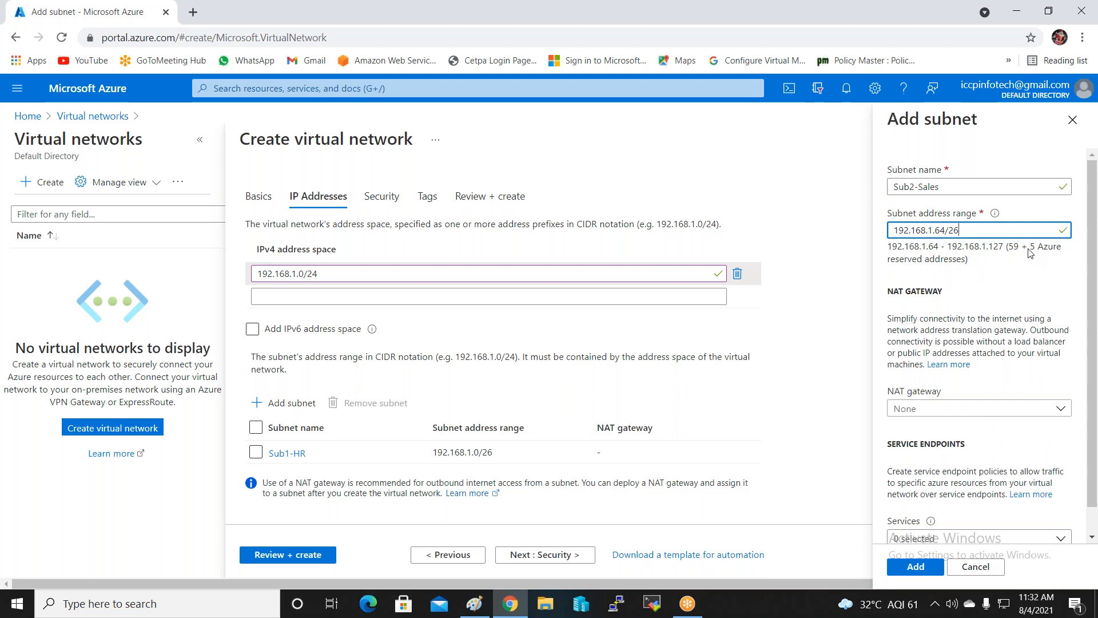
left_click(915, 566)
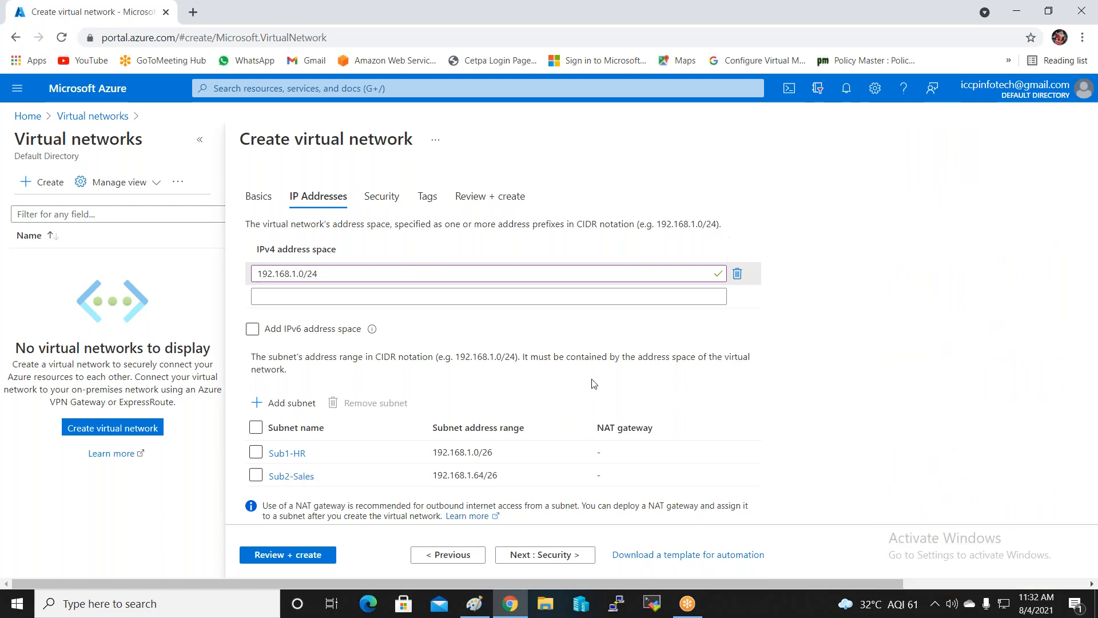
Validate the Vnet1 configuration and create the virtual network.
left_click(304, 556)
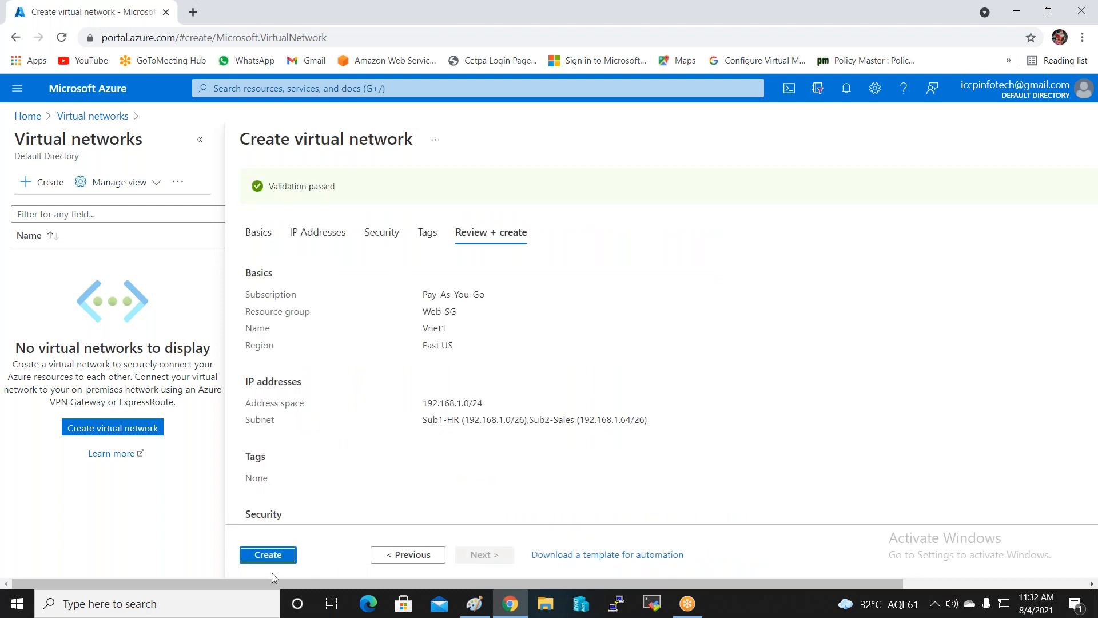
left_click(269, 555)
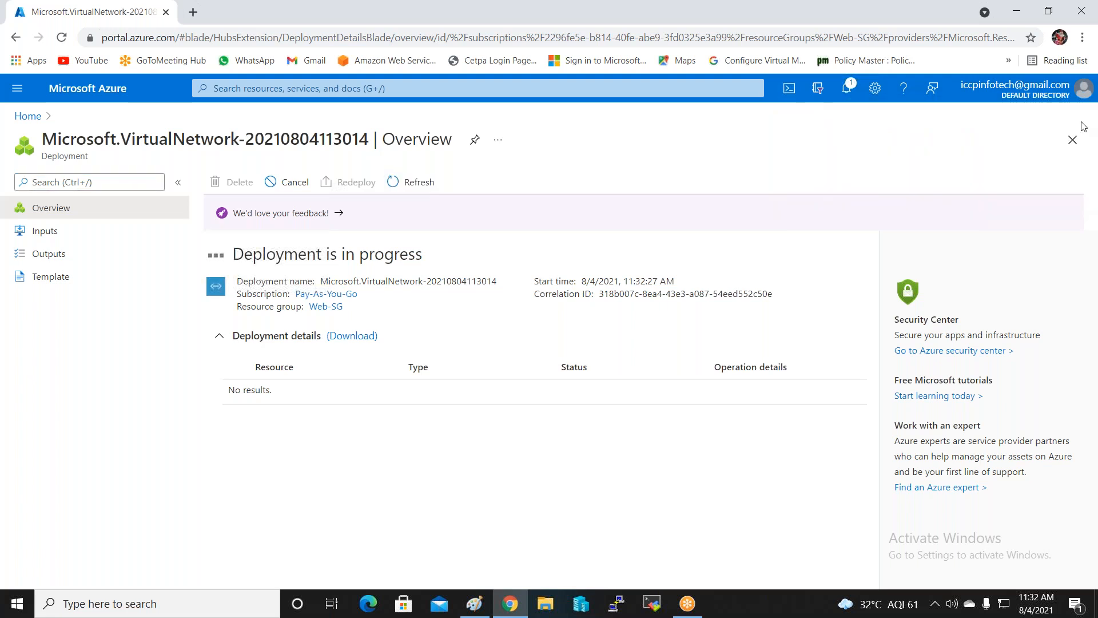
Start another virtual network named Vnet2 in the Pay-As-You-Go subscription and the Web-SG resource group.
left_click(26, 116)
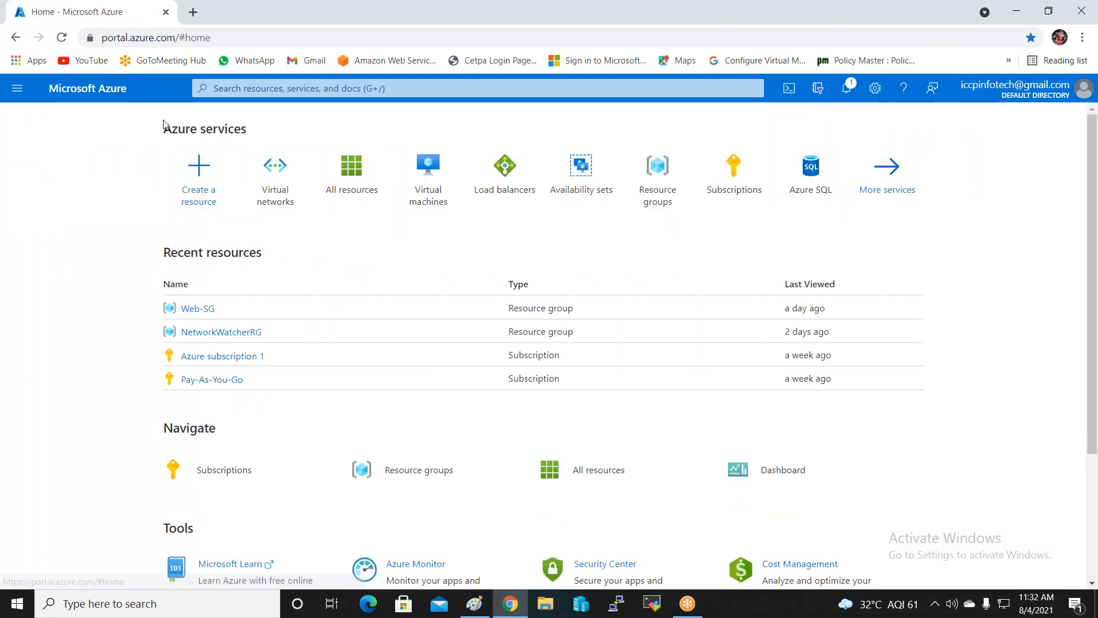
left_click(274, 197)
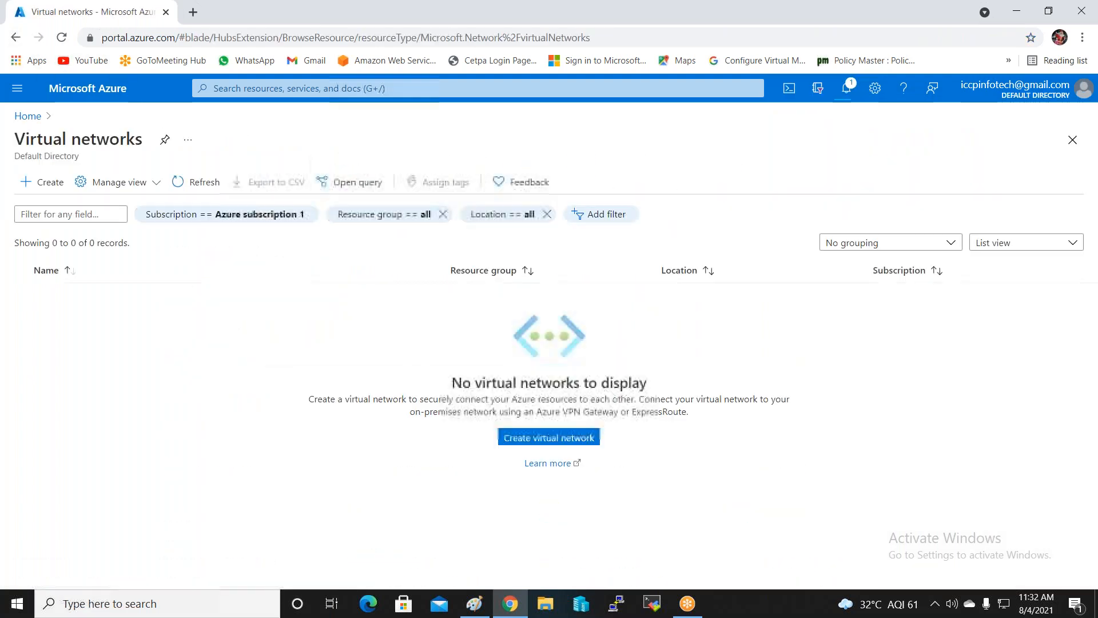
left_click(50, 184)
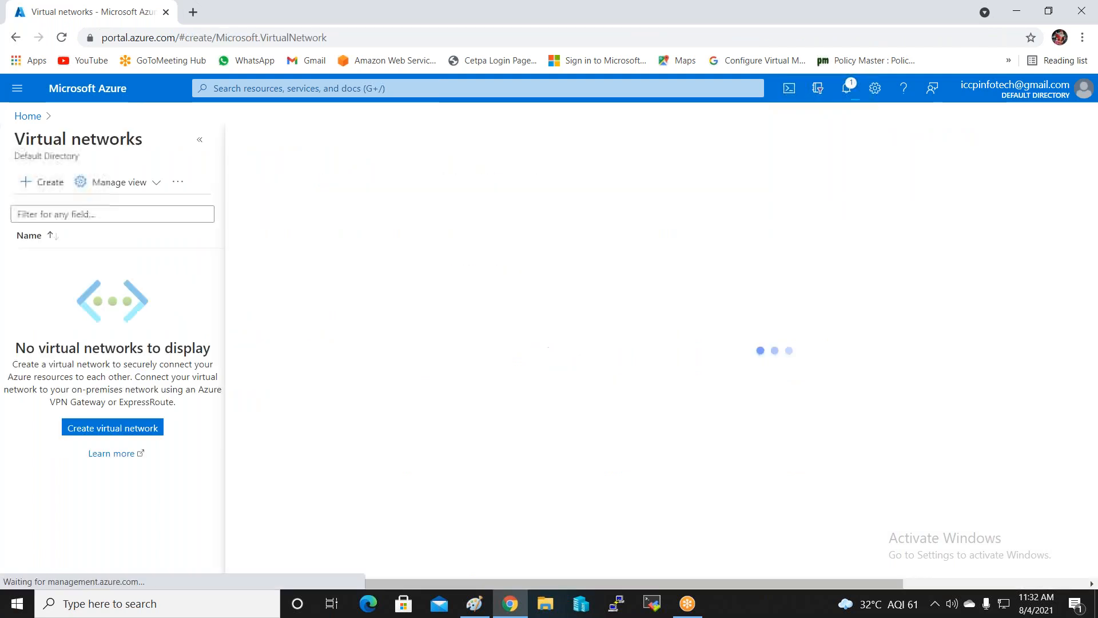
left_click(581, 310)
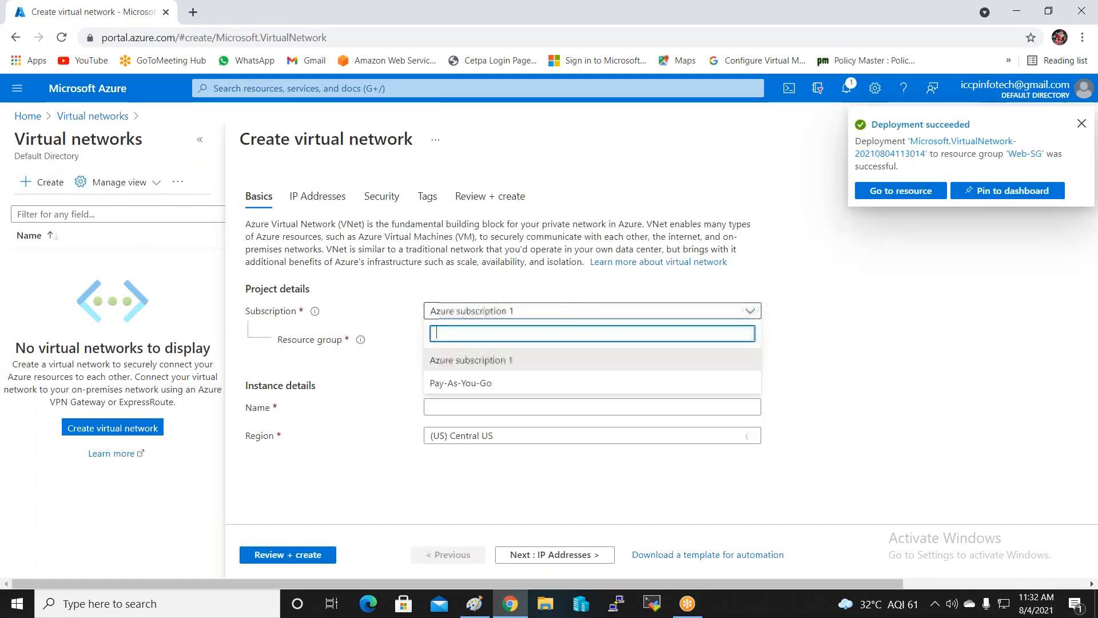
left_click(495, 382)
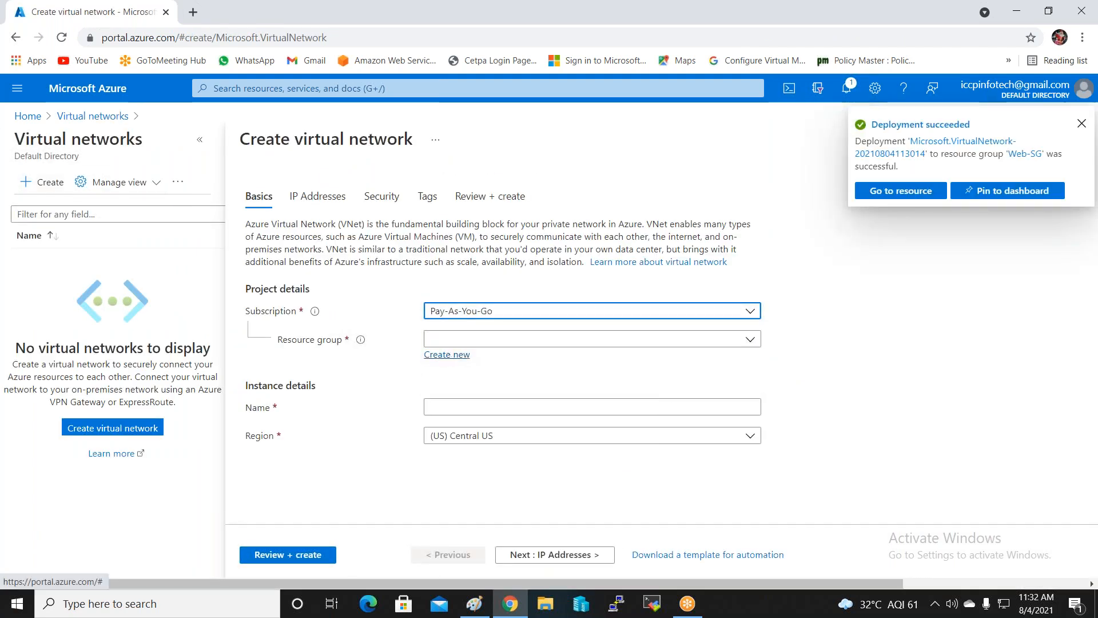
left_click(455, 343)
left_click(452, 410)
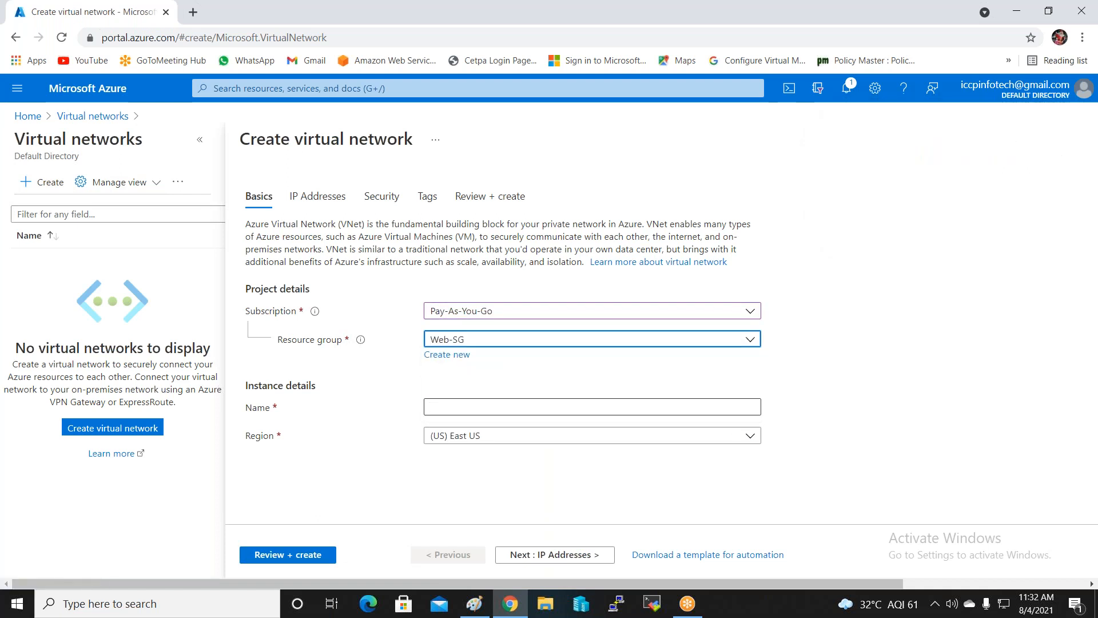
left_click(480, 407)
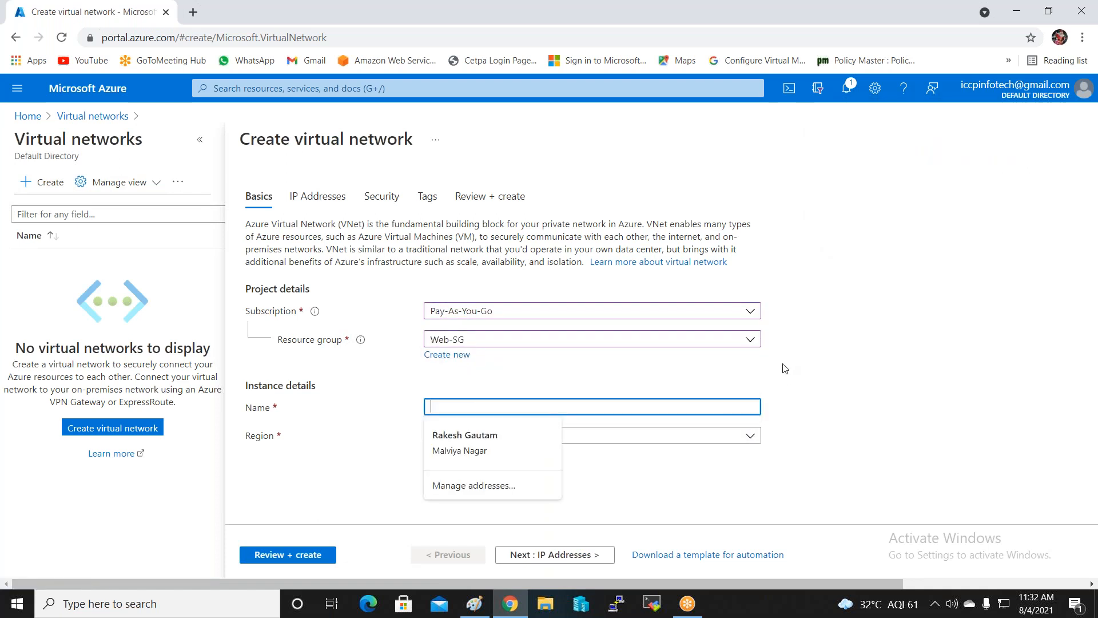
type("Vnet")
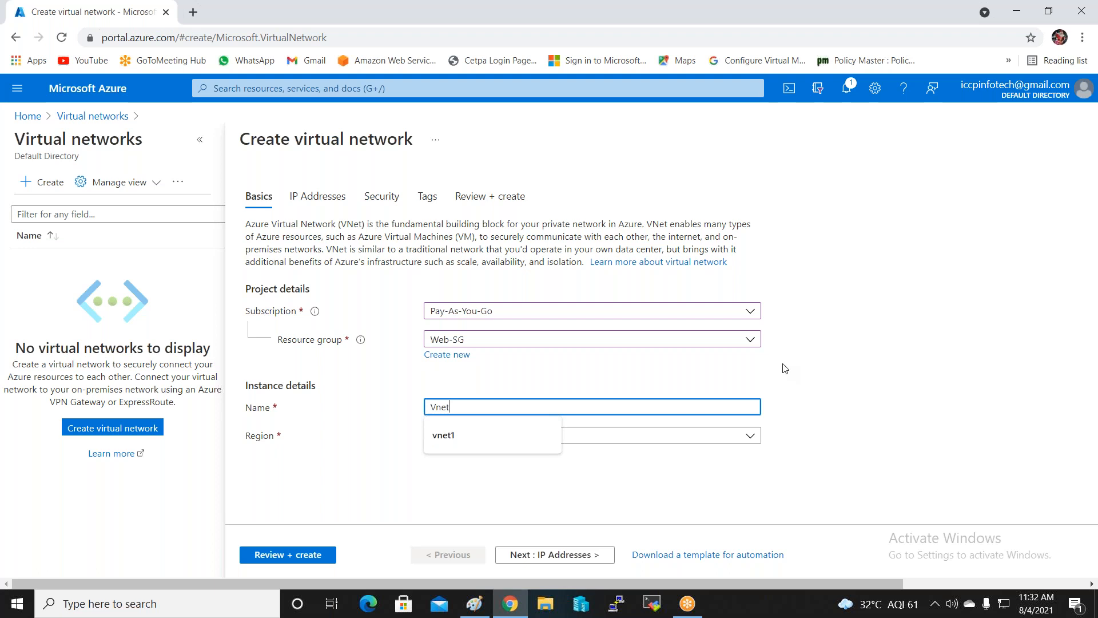
type("2")
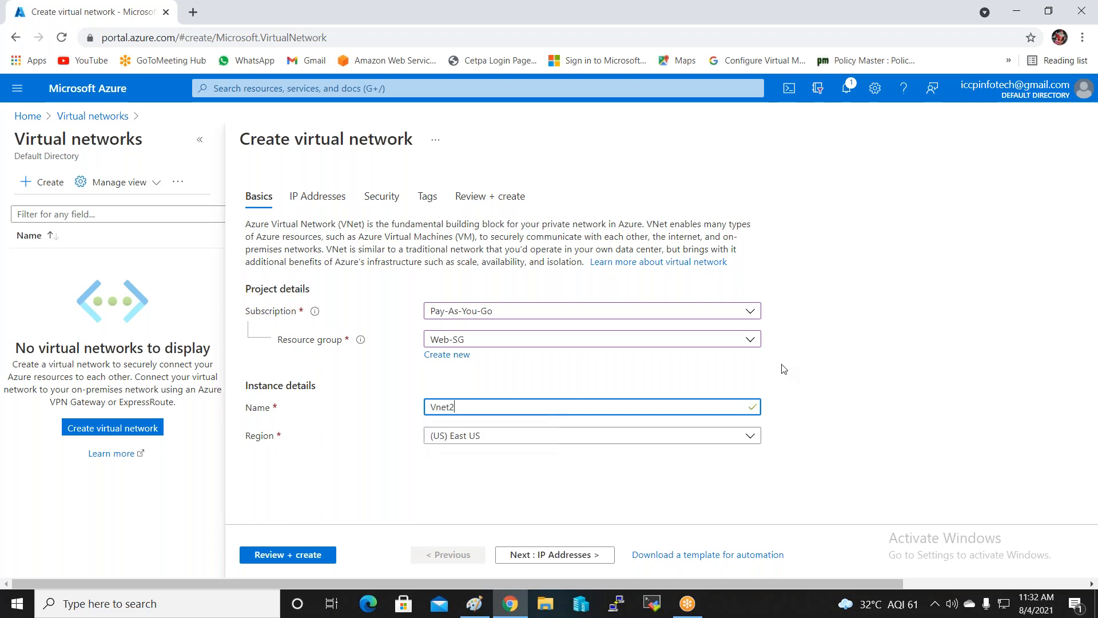
Replace the default IPv4 address space of Vnet2 with 10.0.0.0/24.
left_click(530, 563)
left_click(734, 276)
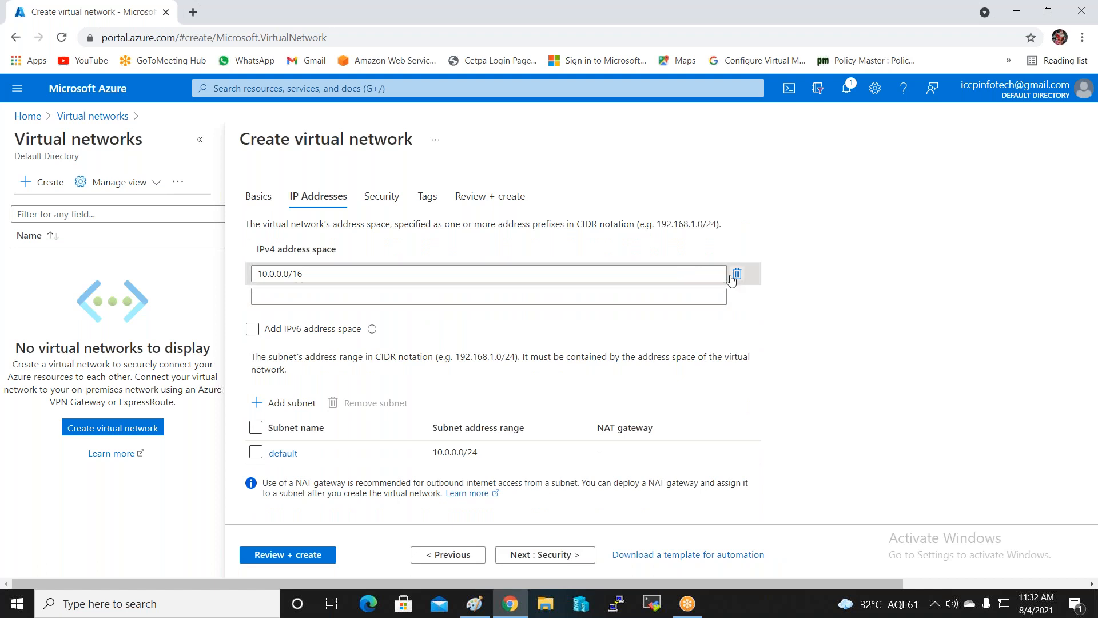
left_click(593, 272)
type("10.0.0.0/2")
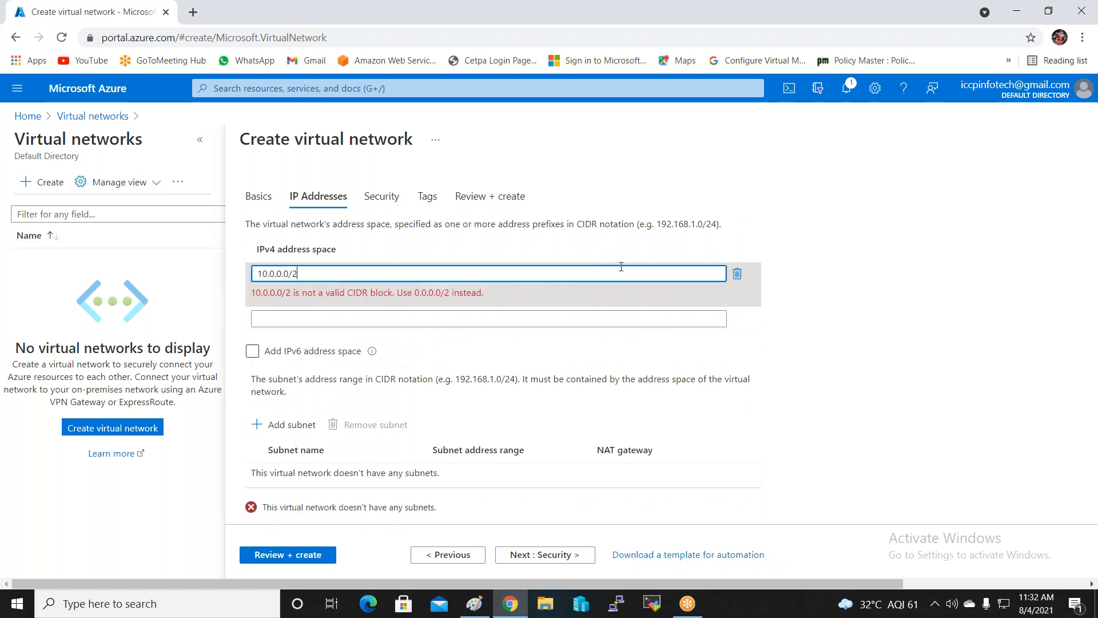
type("4")
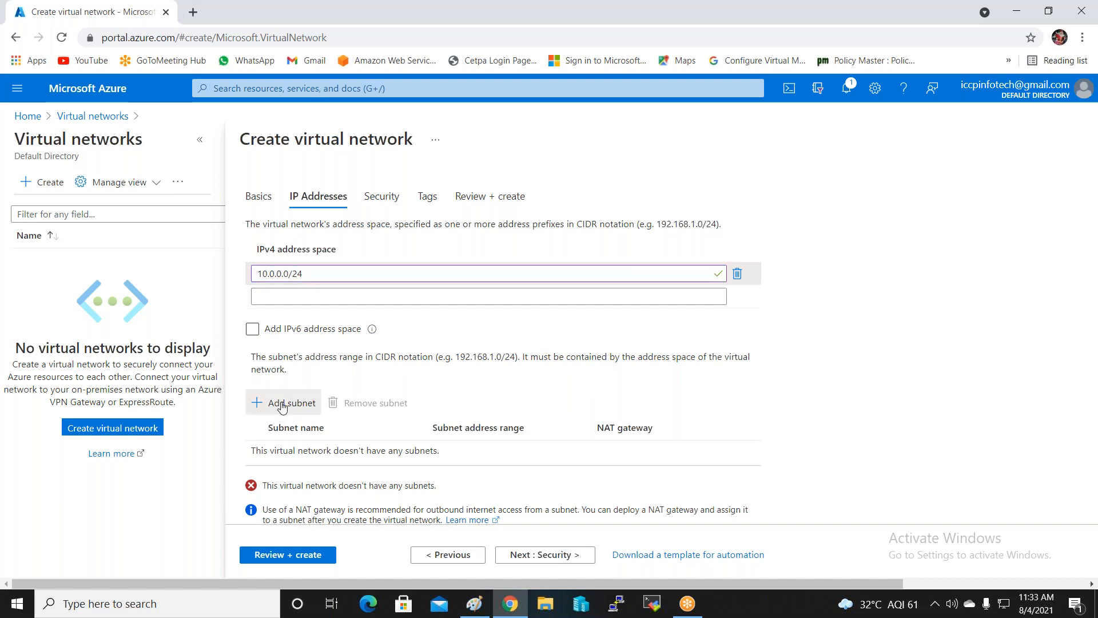
Add a subnet named Sub3--Marketing with the address range 10.0.0.0/26.
left_click(284, 403)
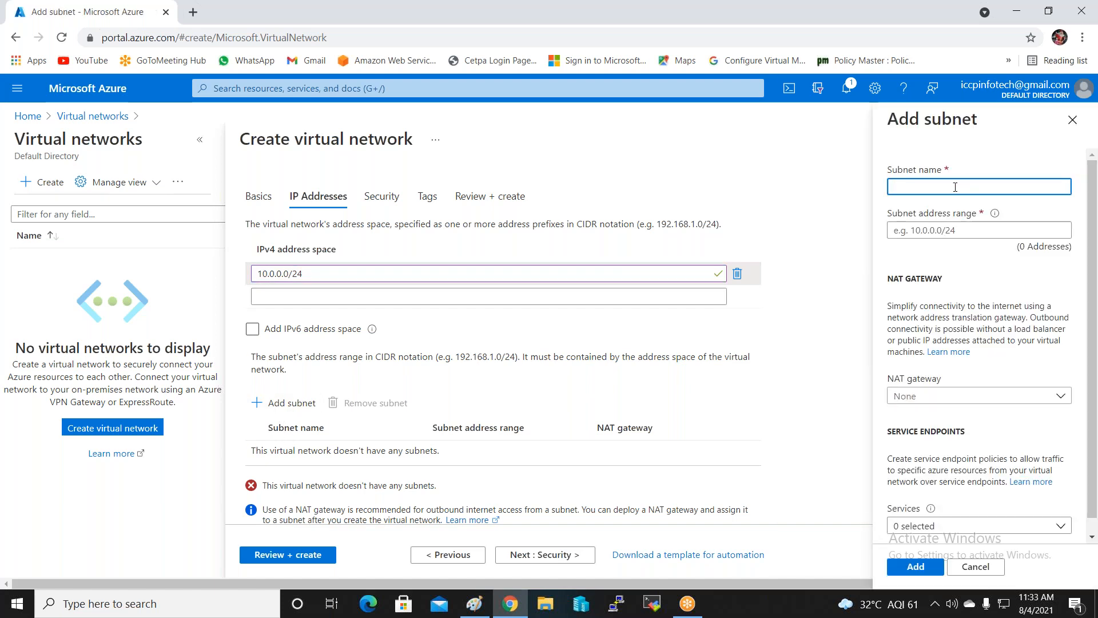
type("Sub3--Marketing")
left_click(962, 228)
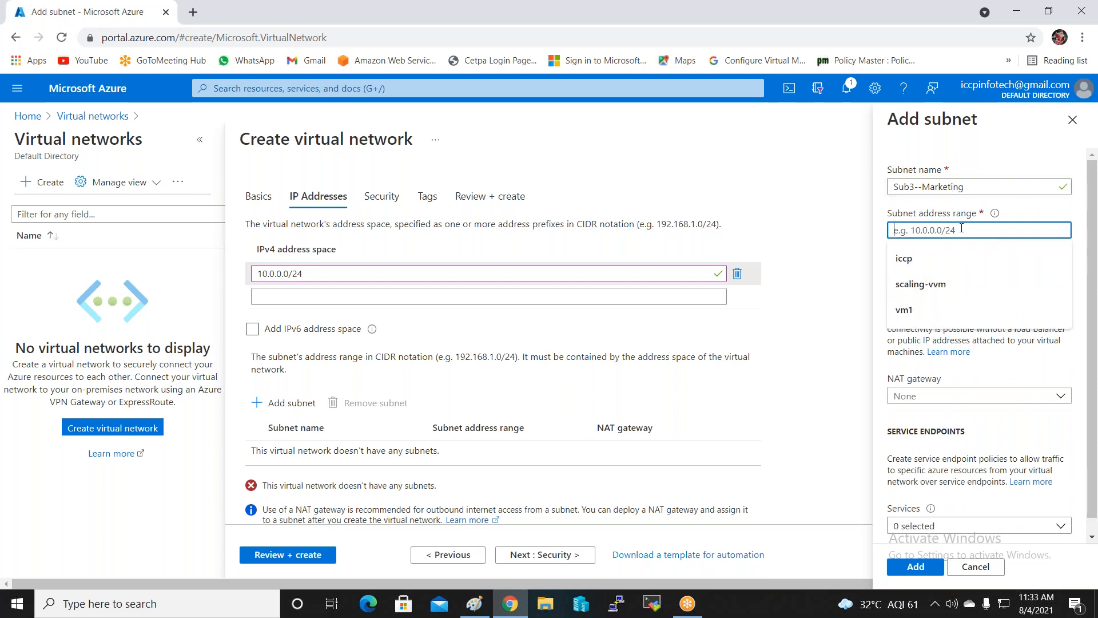
type("10.0.0.0")
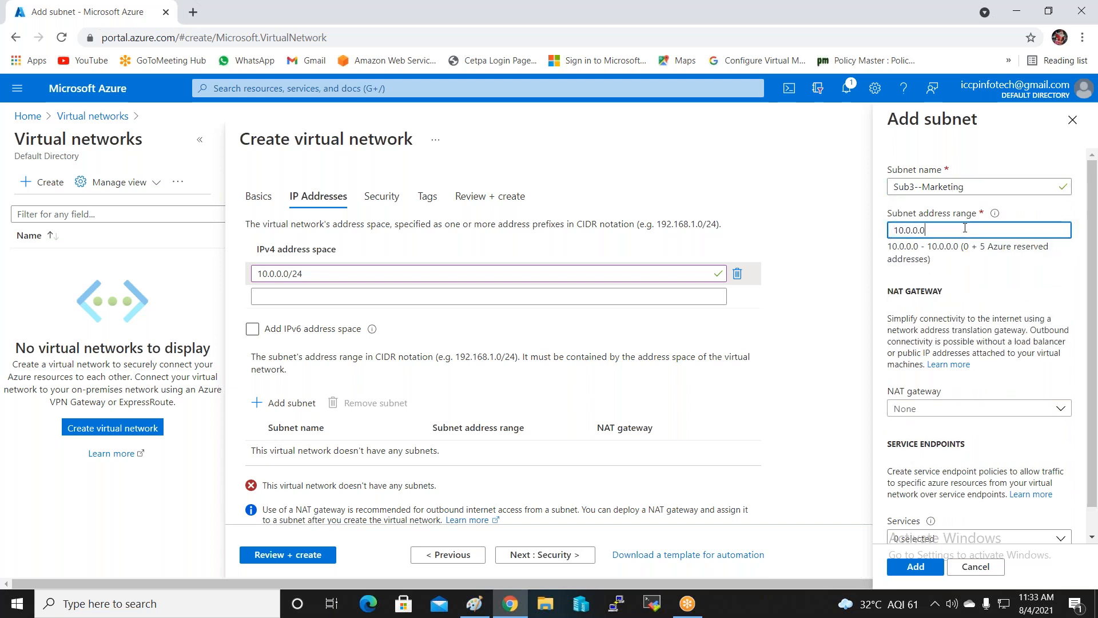
type("/26")
left_click(915, 566)
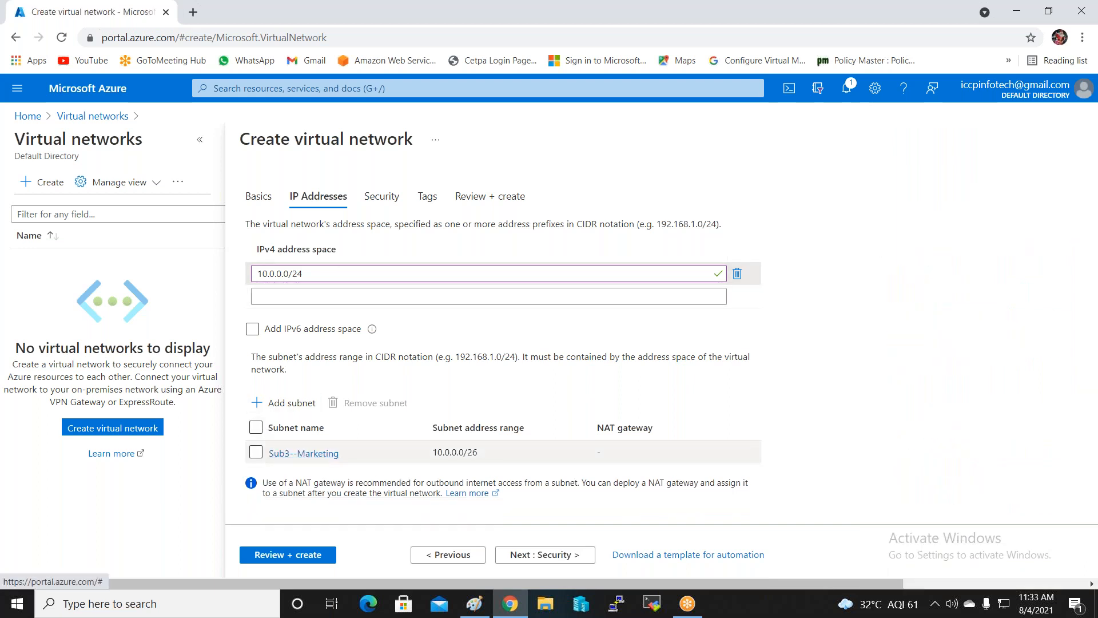
Add a second subnet named Sub4-Account with the address range 10.0.0.64/26 and run the final validation of Vnet2.
left_click(282, 403)
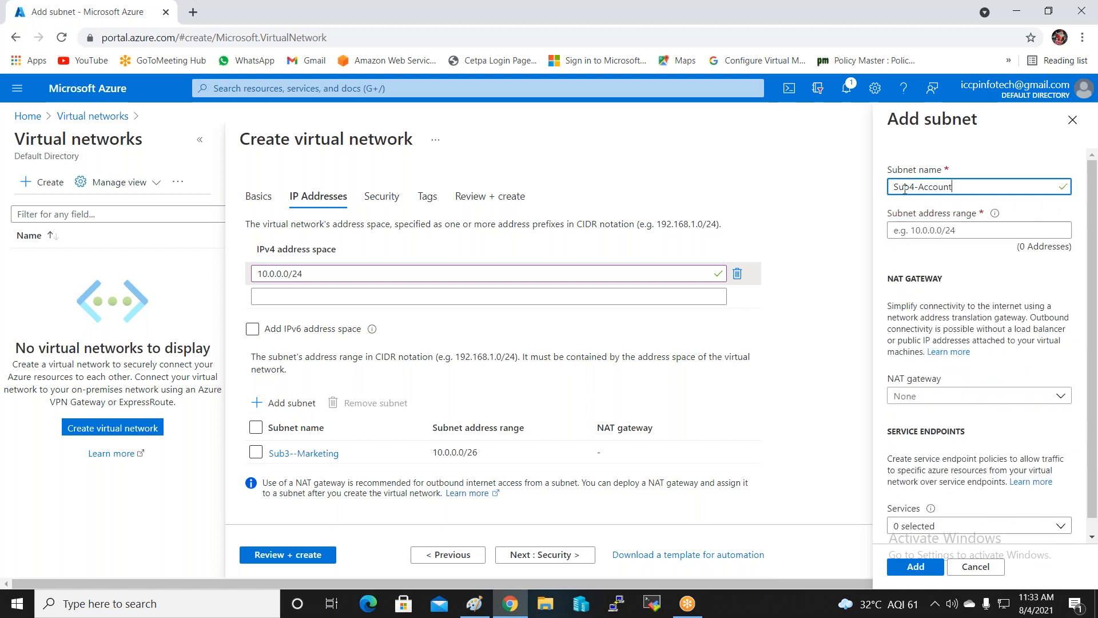
left_click(920, 231)
type("10")
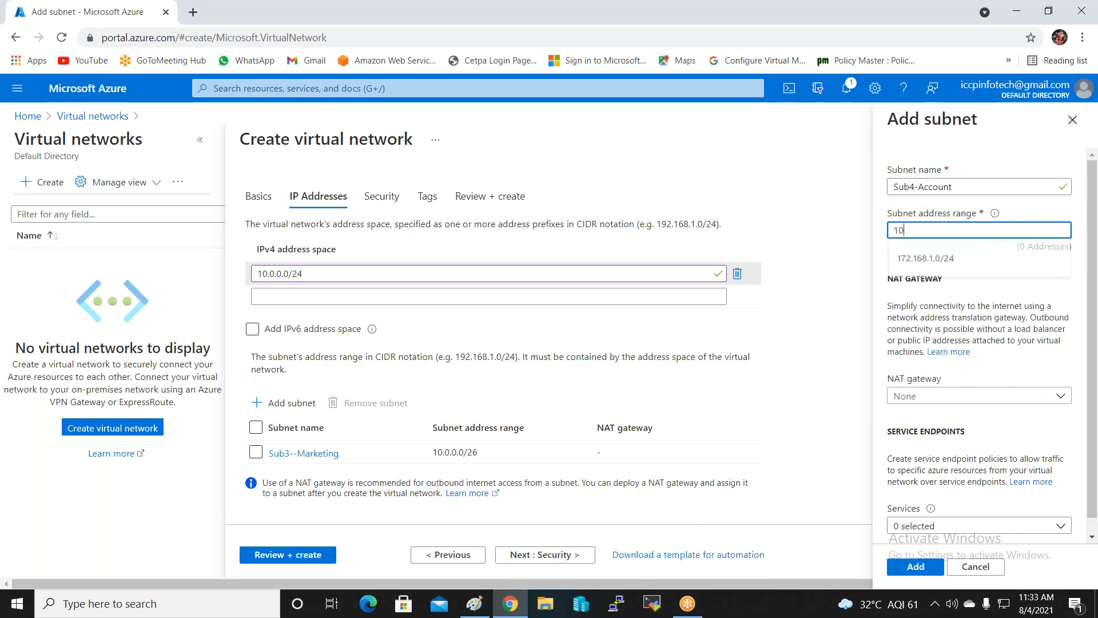
type(".0.0")
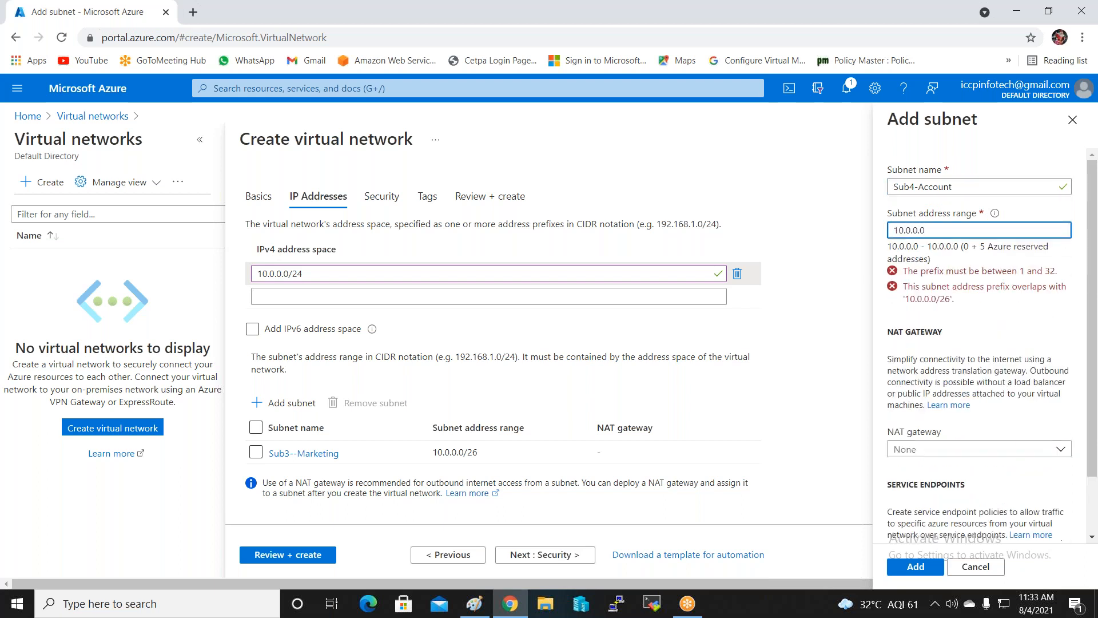
key("BackSpace")
type("64/26")
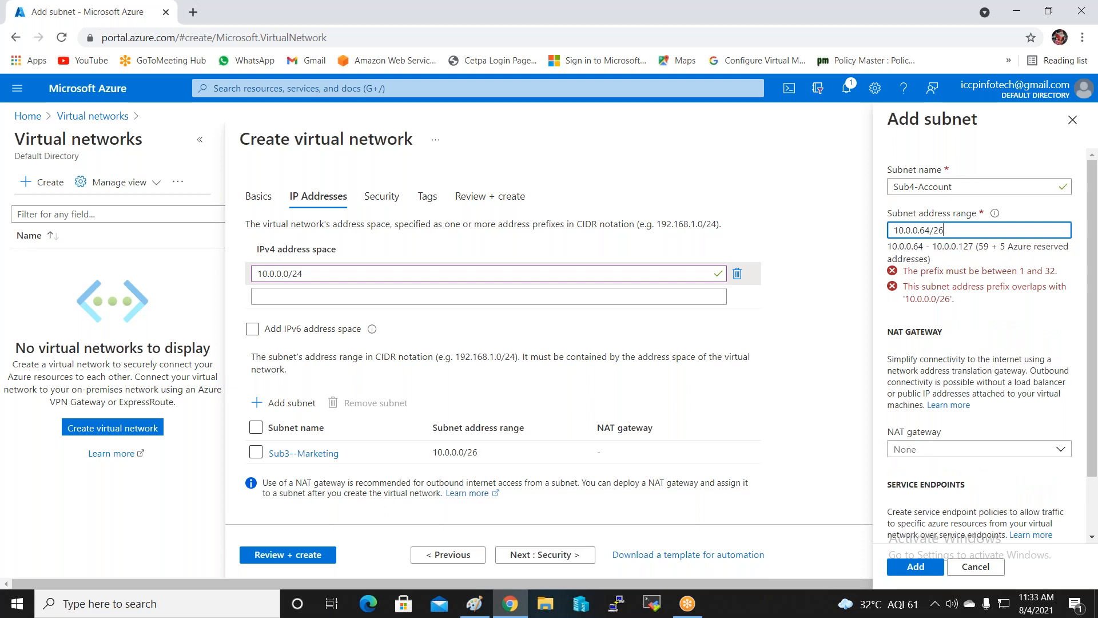
left_click(914, 565)
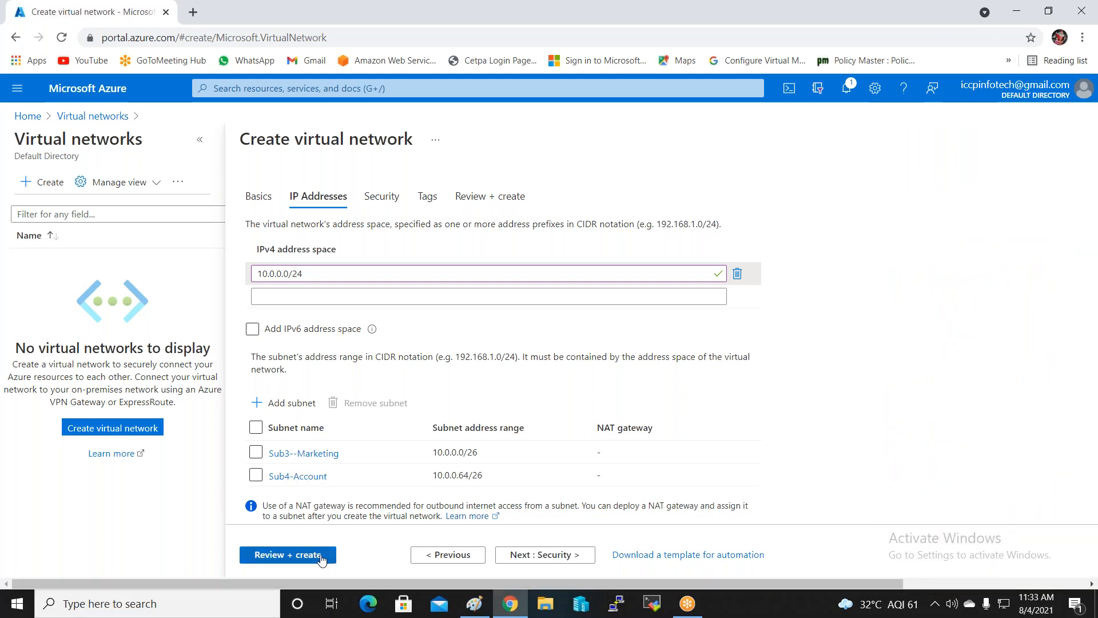
left_click(322, 555)
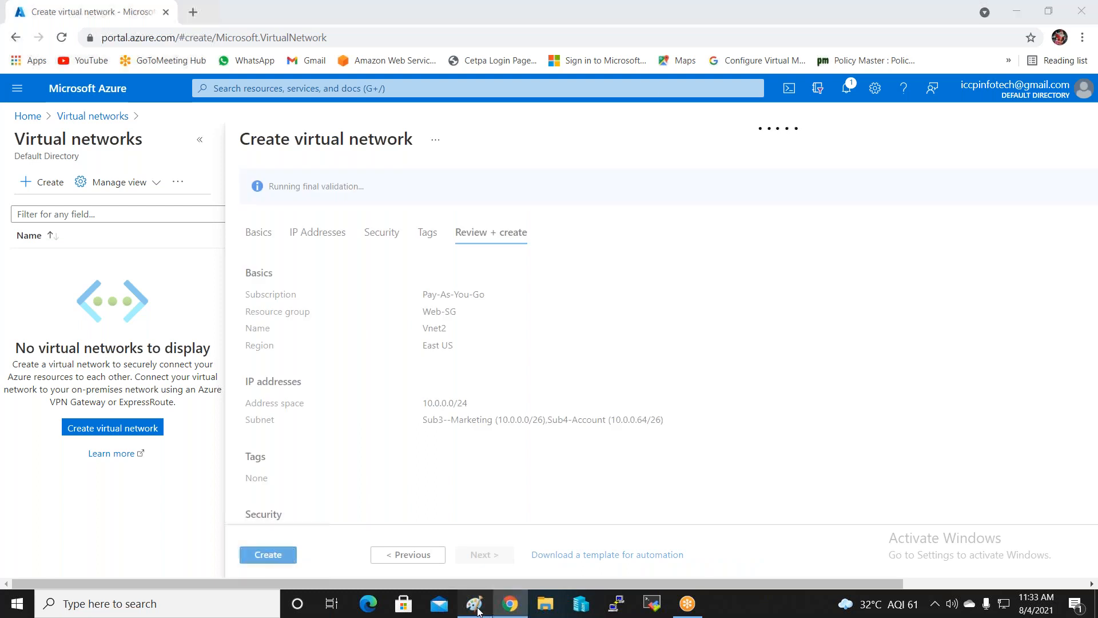
Switch to the Vnet Peering diagram in Paint and mark both Vnets and all four subnets with red brush check marks.
left_click(476, 605)
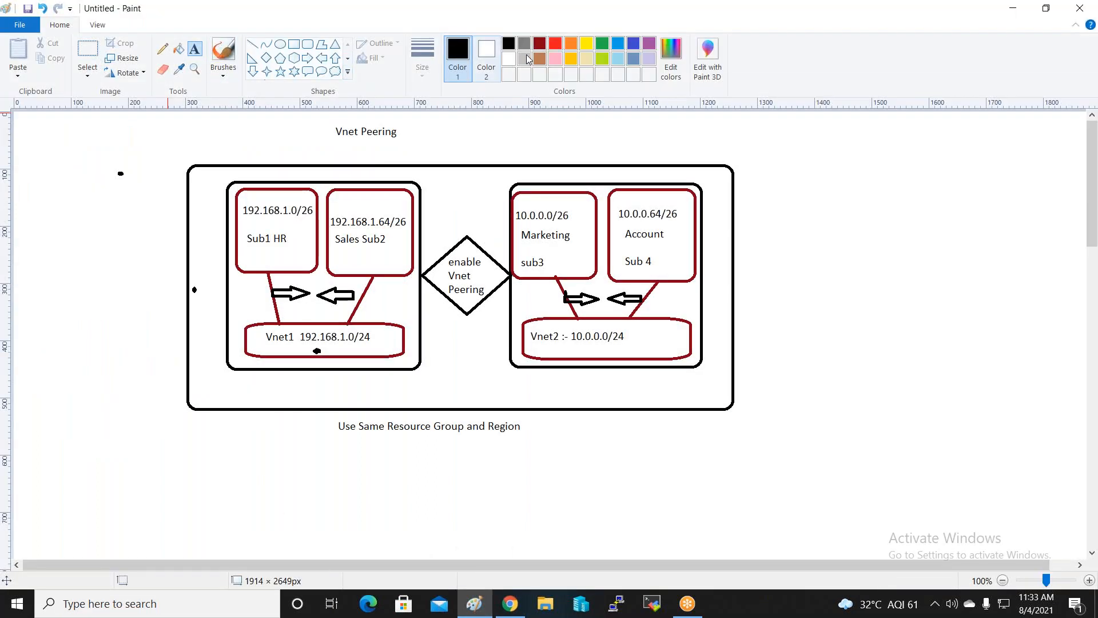
left_click(223, 51)
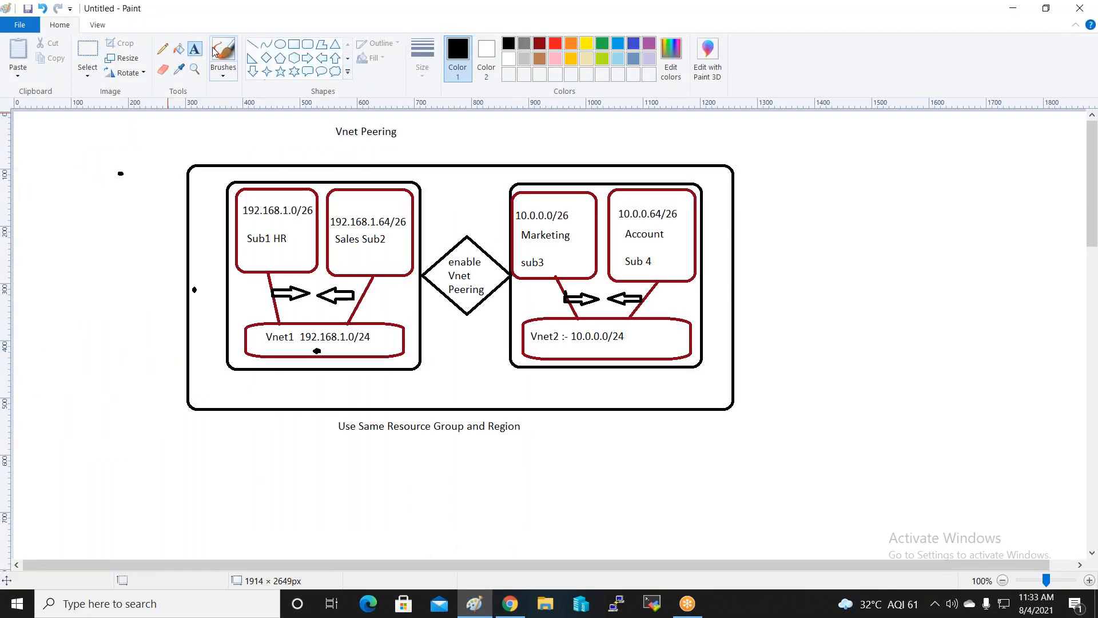
left_click(556, 44)
left_click_drag(280, 357, 342, 337)
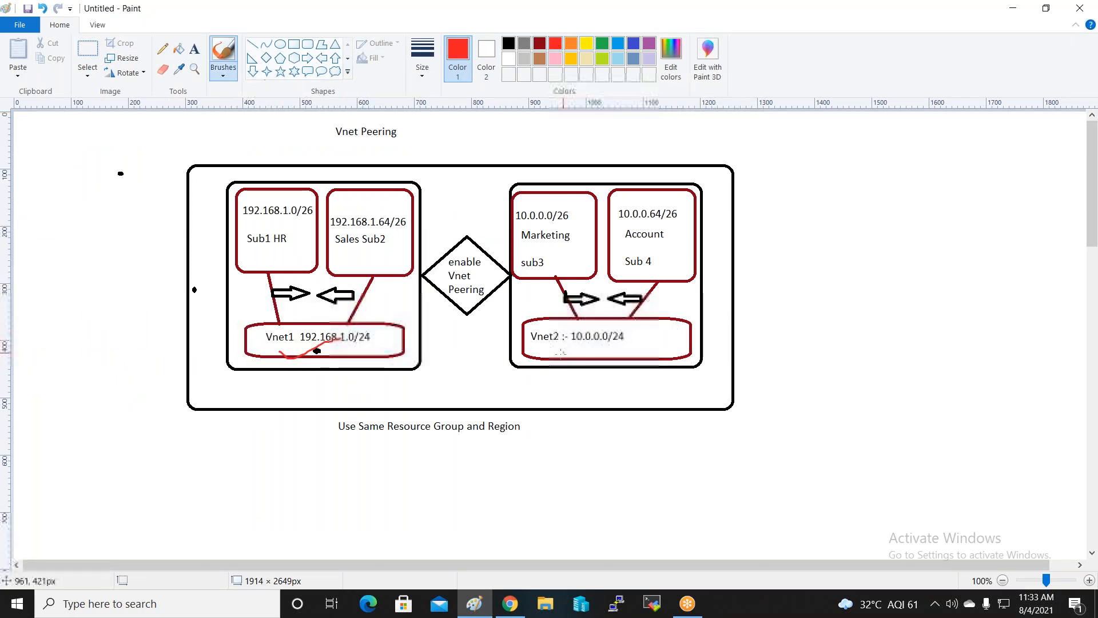
left_click_drag(572, 349, 620, 336)
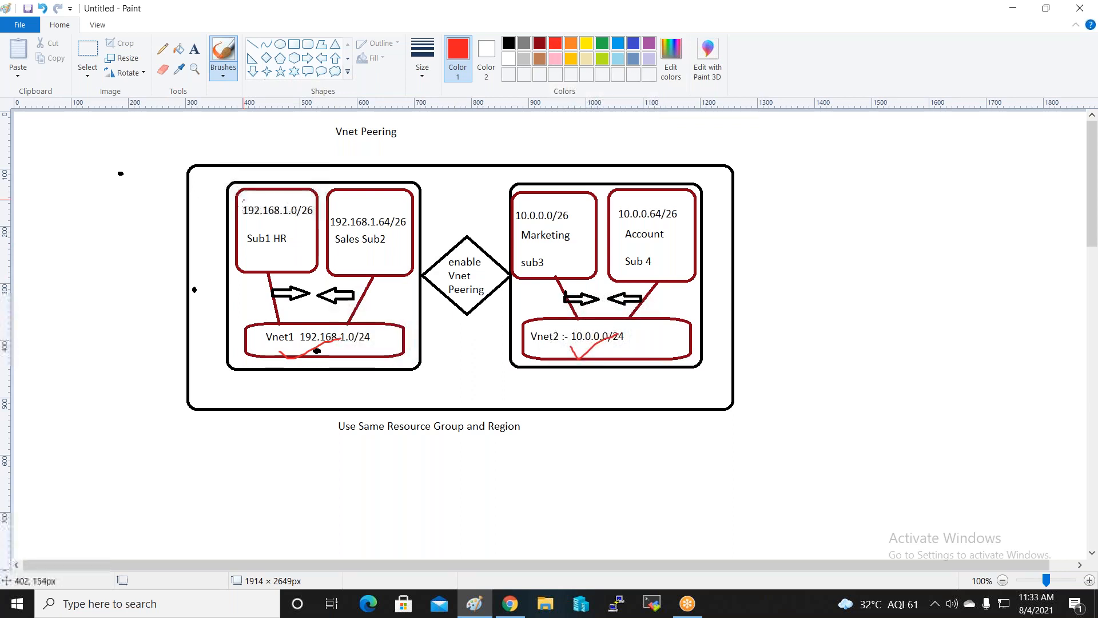
left_click_drag(250, 220, 389, 200)
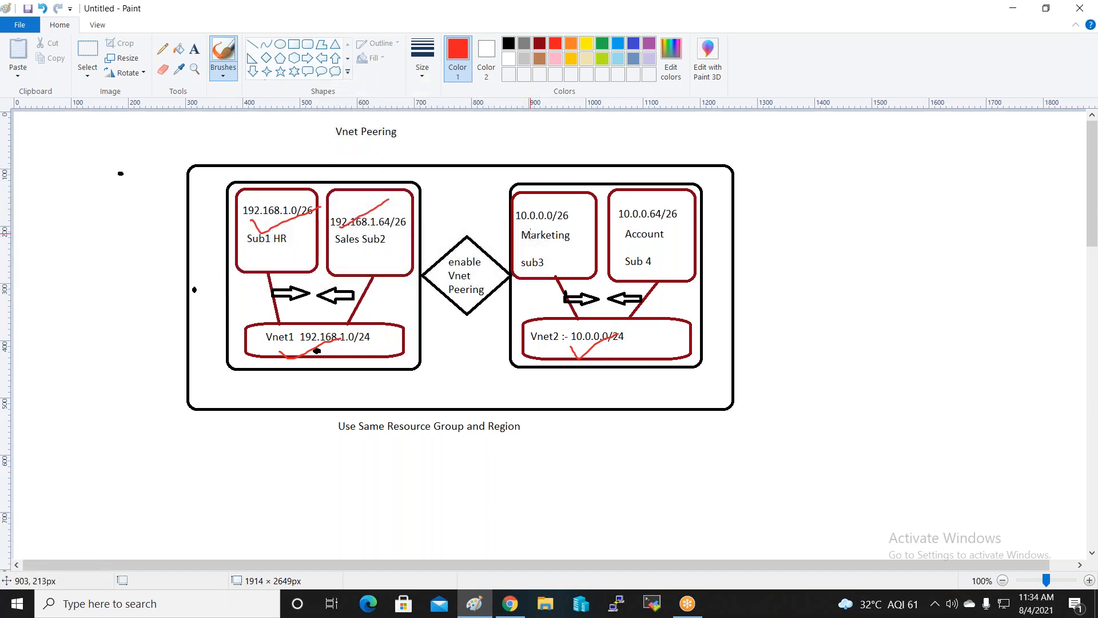
mouse_move(545, 247)
left_mouse_down()
mouse_move(589, 213)
mouse_move(629, 240)
mouse_move(685, 215)
left_mouse_up()
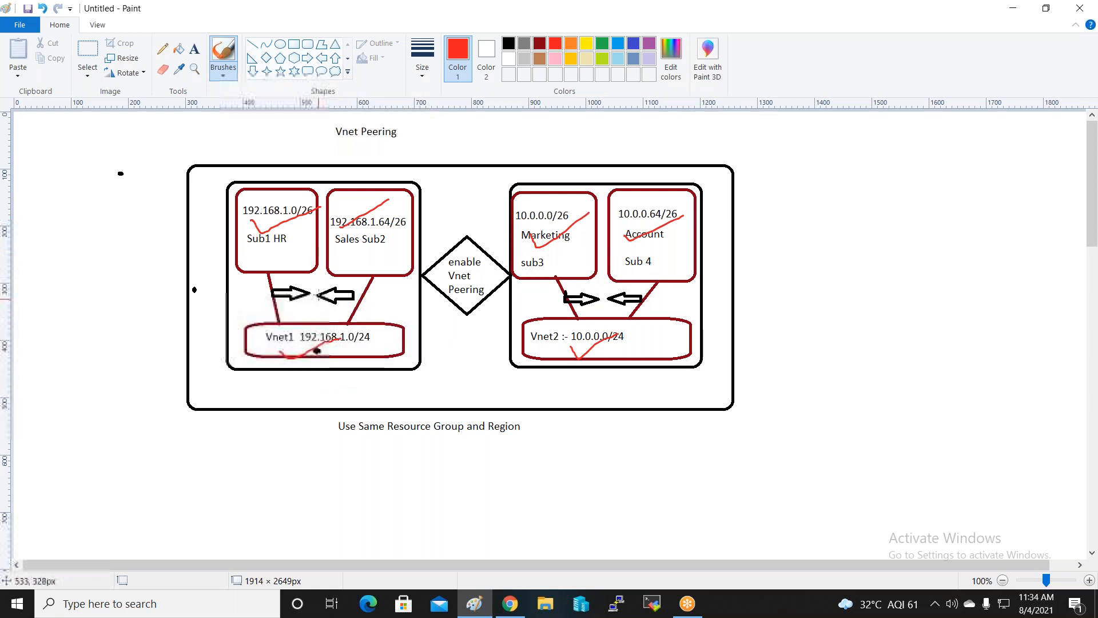
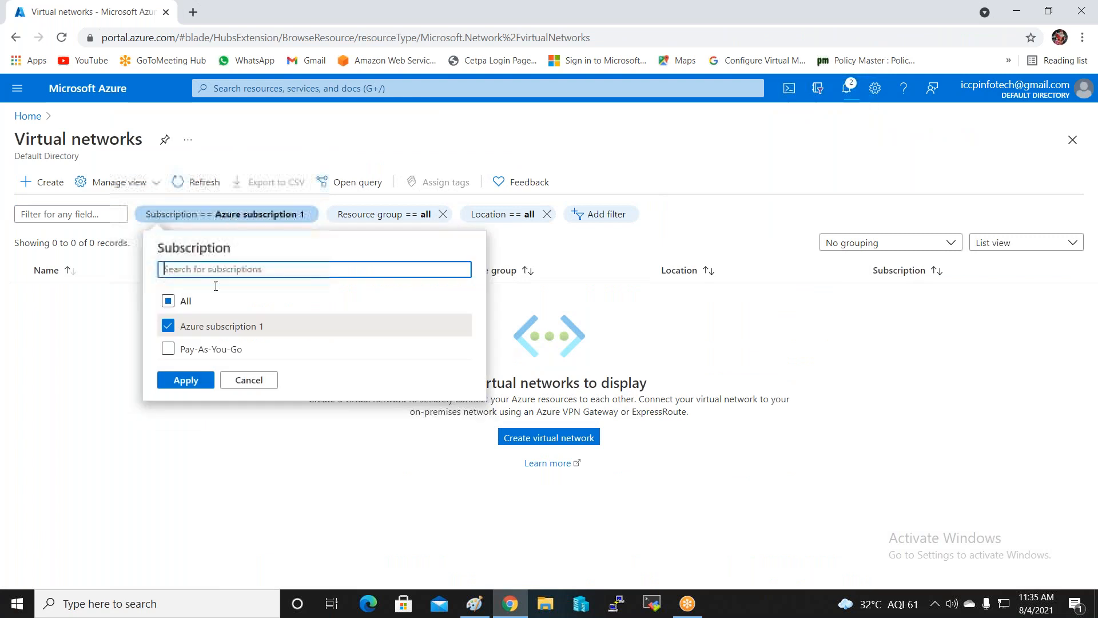
Filter the virtual networks to show all subscriptions and open the subnets of Vnet1.
left_click(182, 303)
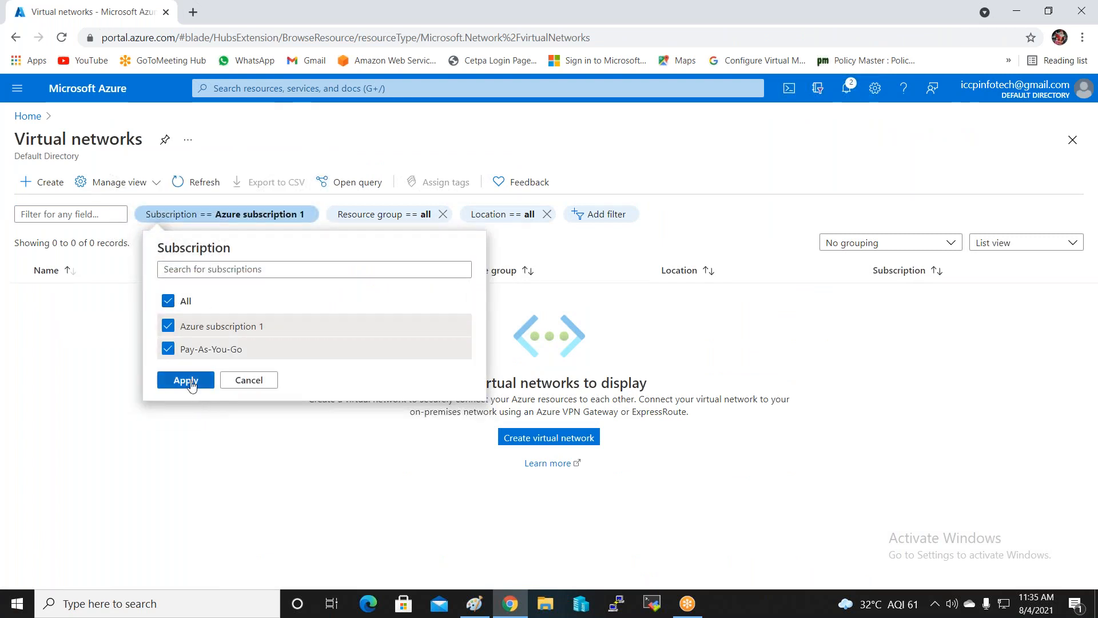
left_click(193, 382)
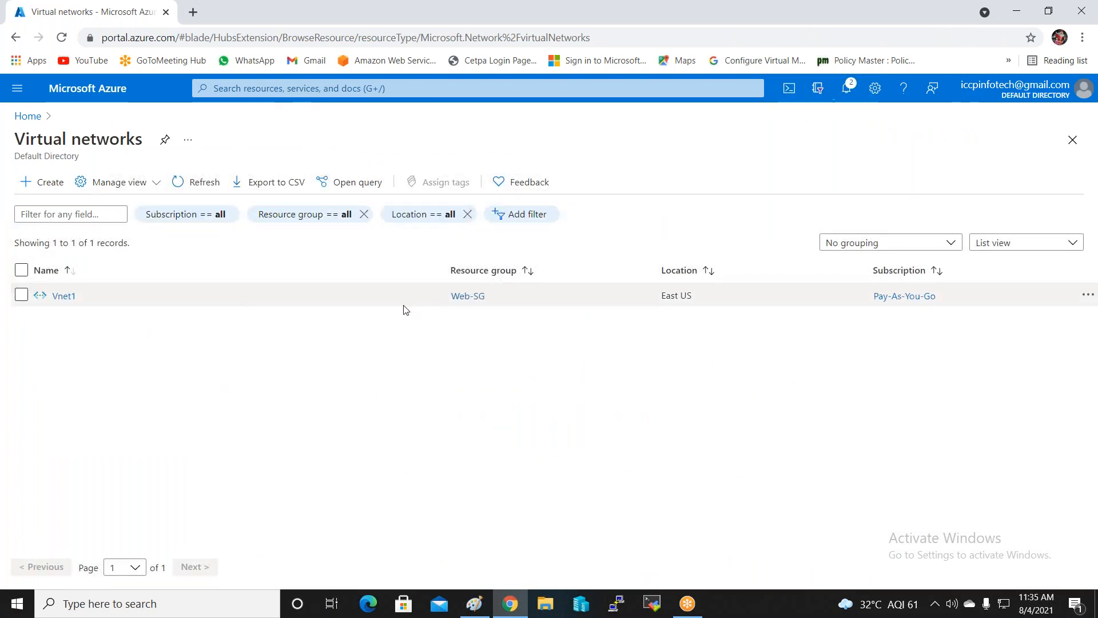
left_click(63, 295)
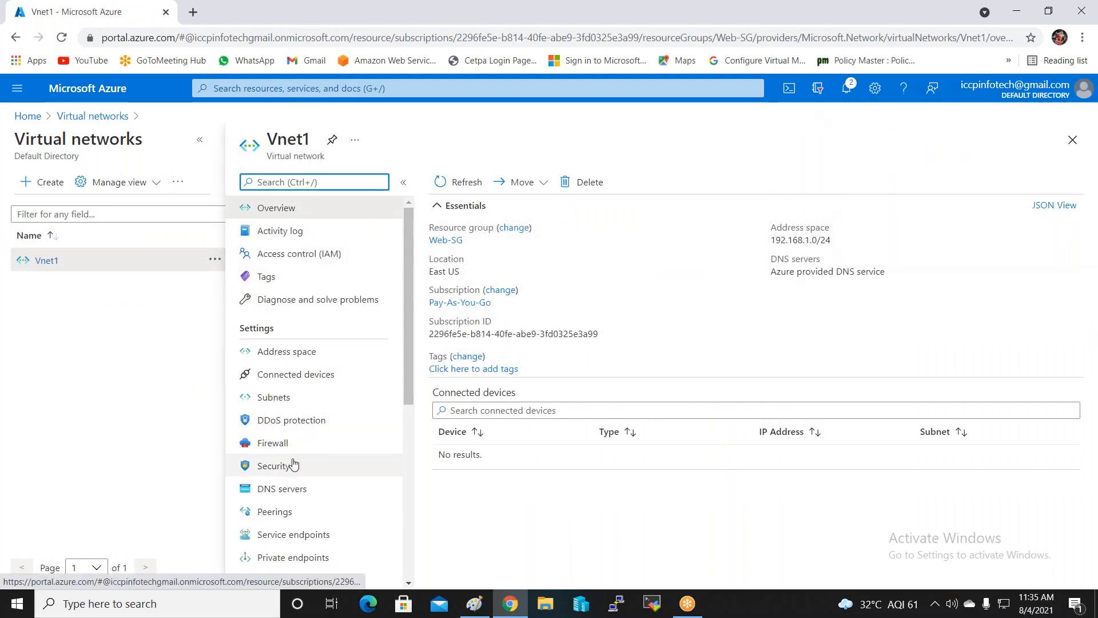
scroll(294, 465, "down", 1)
left_click(277, 329)
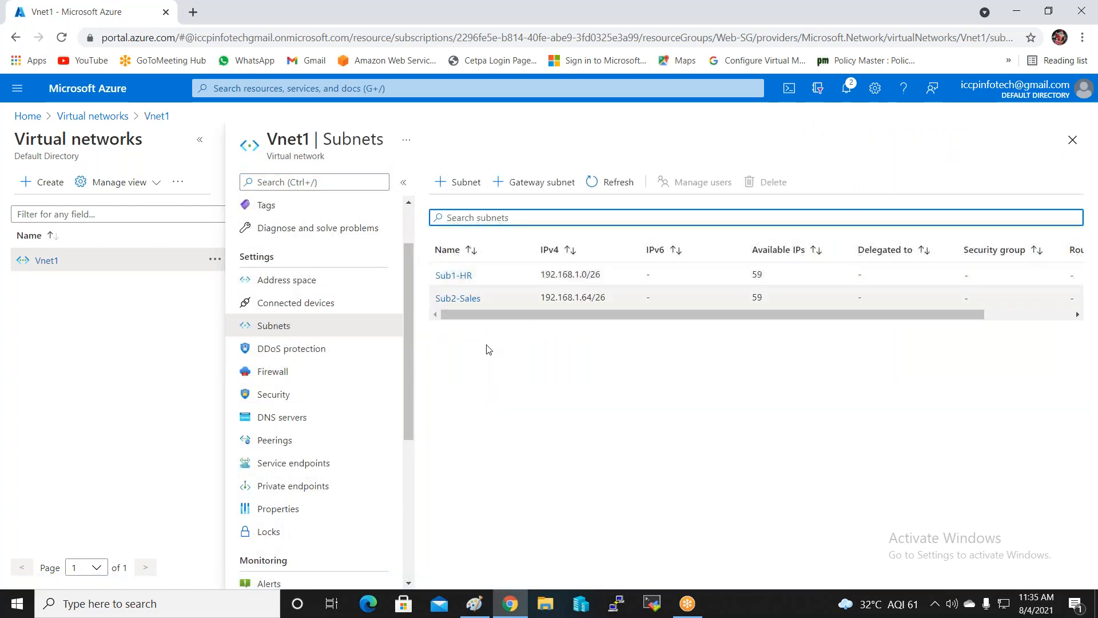
Add a subnet named Sub-5-OU with the address range 192.168.1.128/26 to Vnet1.
left_click(456, 184)
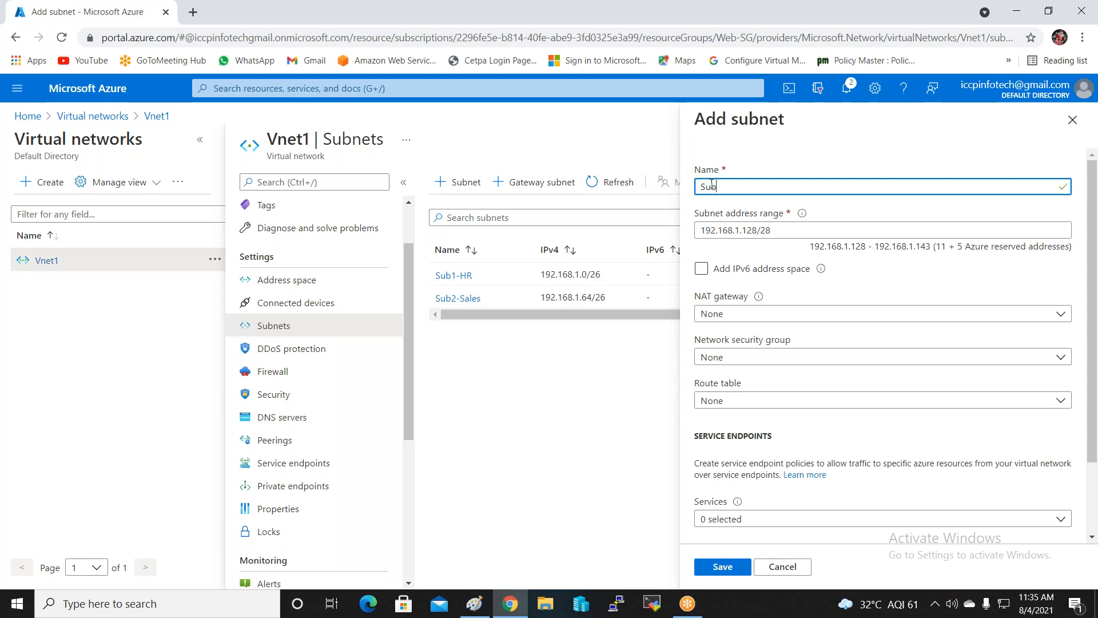
type("Sub-5 OU")
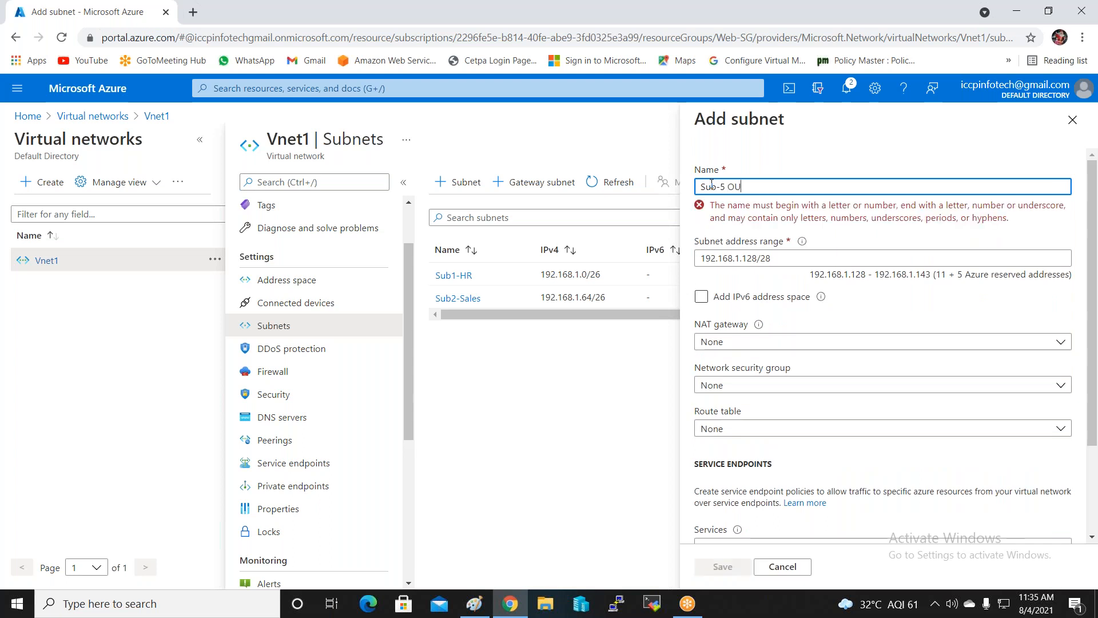
key("Left")
key("BackSpace")
type("-")
left_click(793, 231)
key("BackSpace")
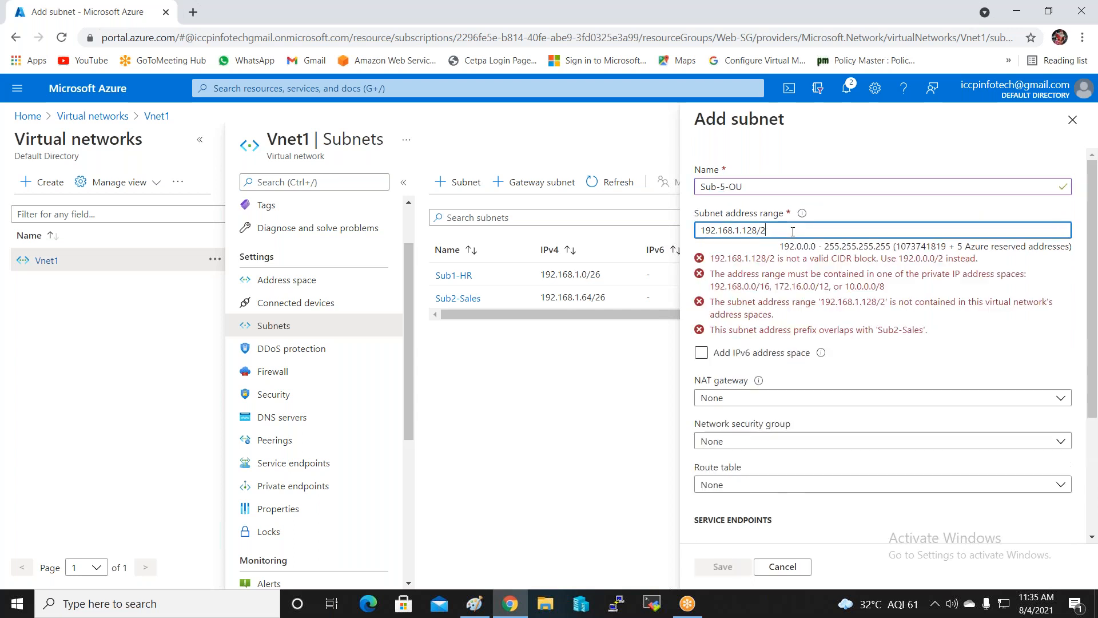
type("6")
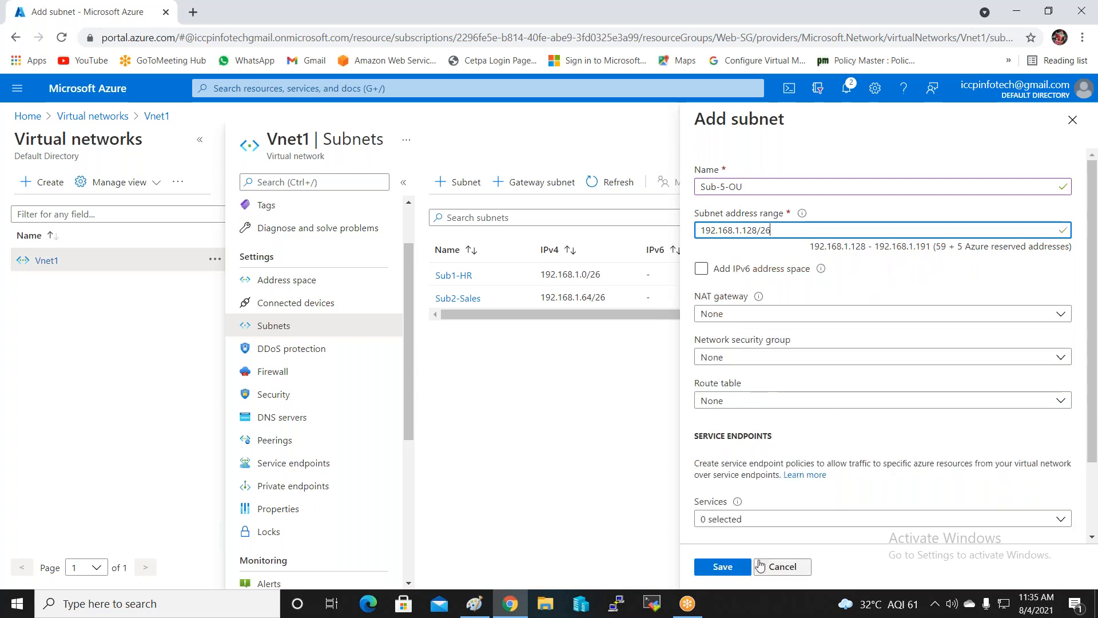
left_click(722, 566)
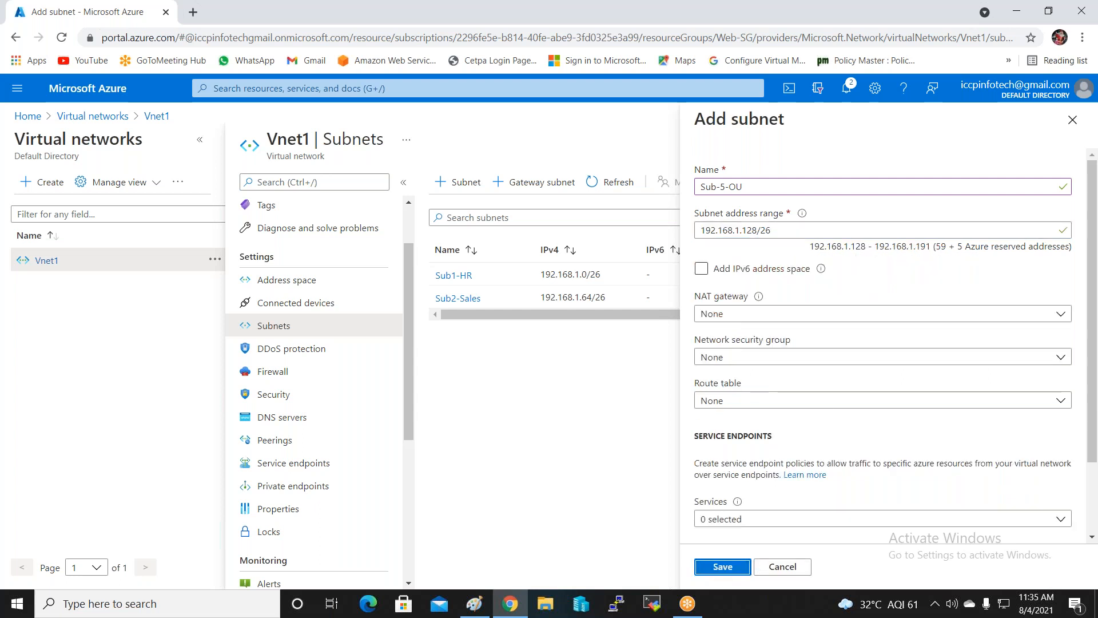
left_click(718, 572)
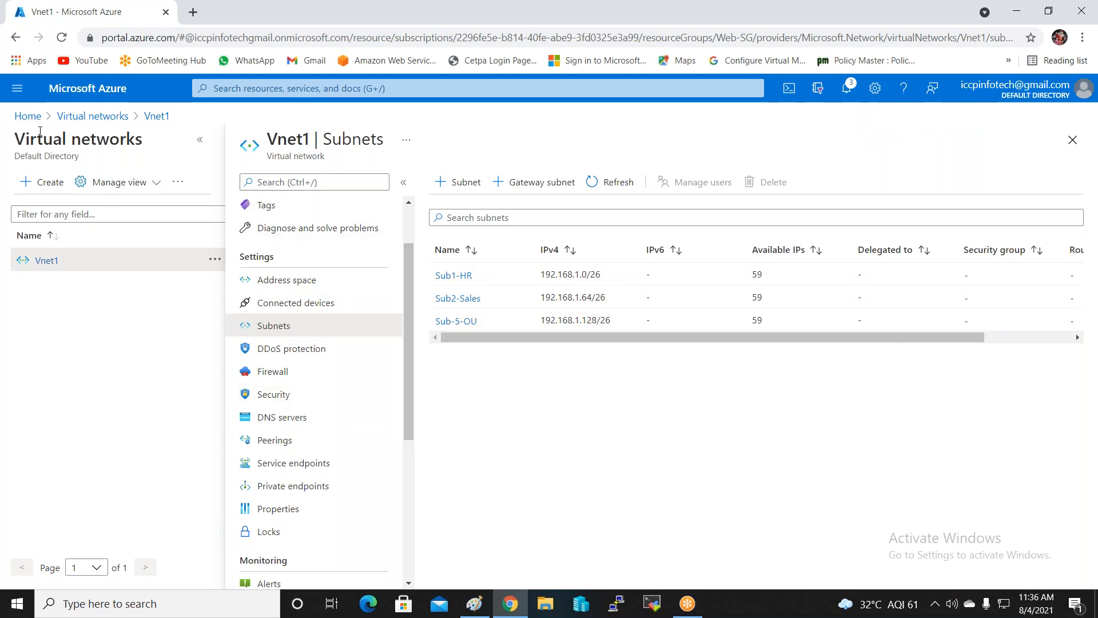
Return to the virtual networks list, refresh it and open the subnets of Vnet2.
left_click(97, 117)
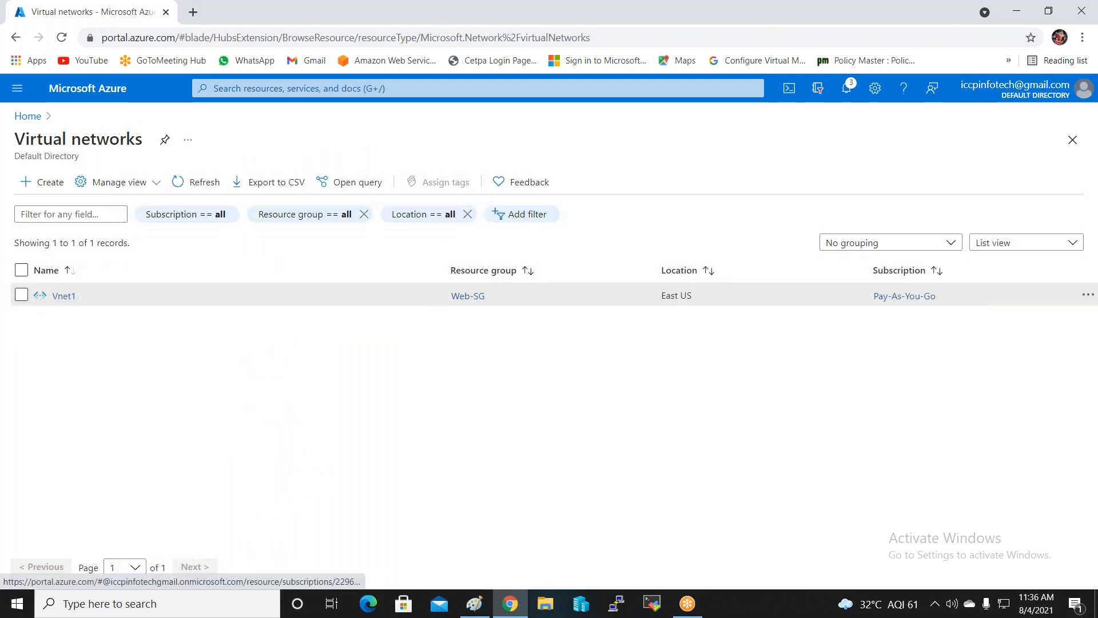
left_click(196, 182)
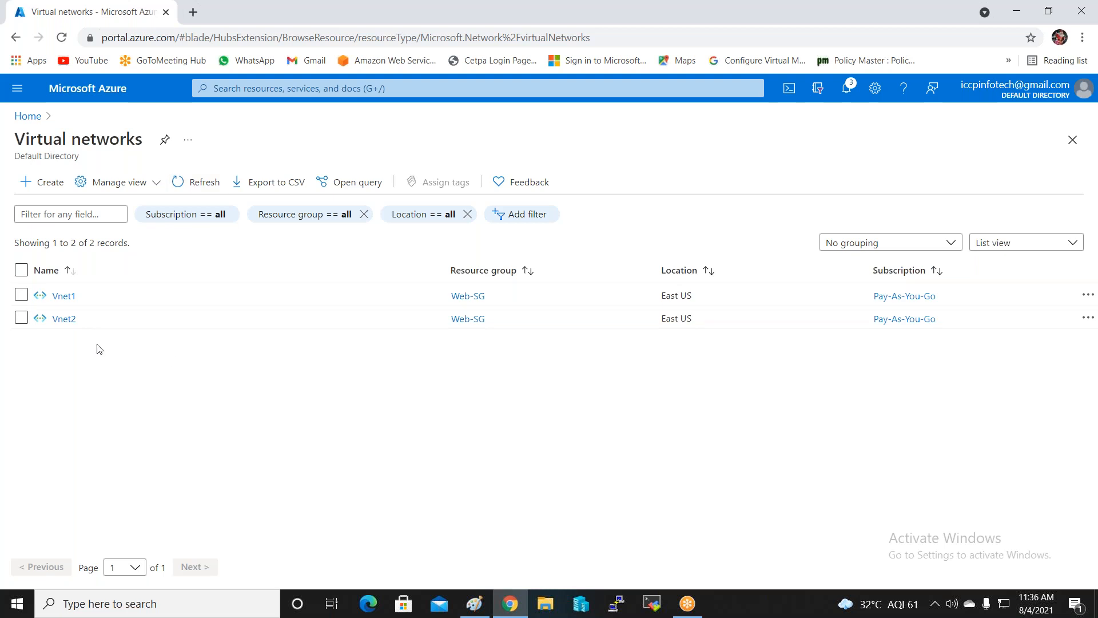
left_click(60, 320)
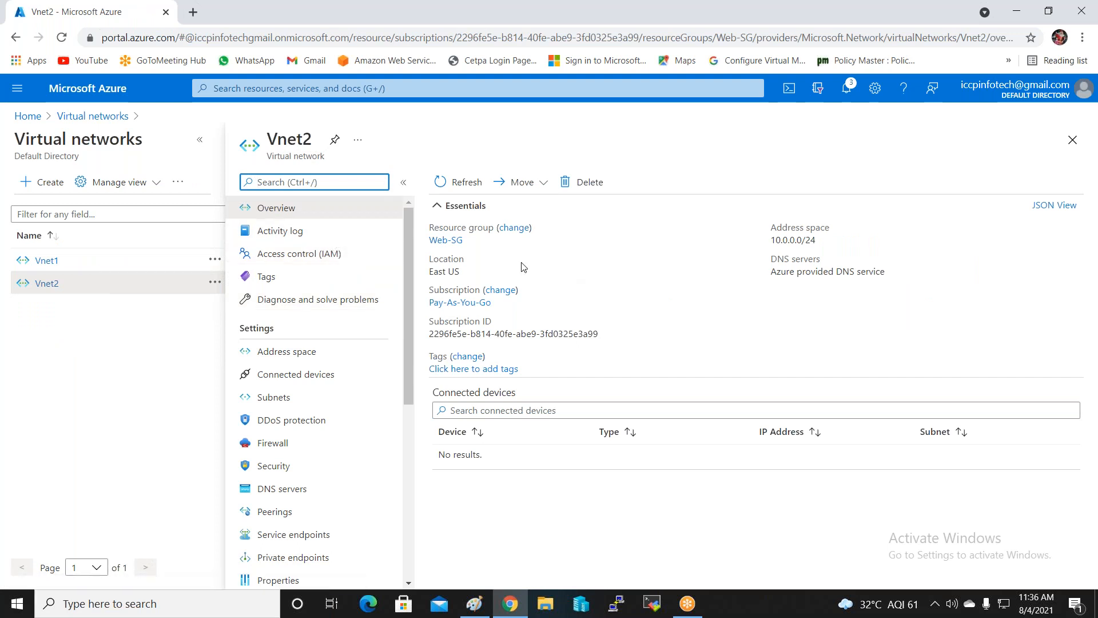
left_click(275, 402)
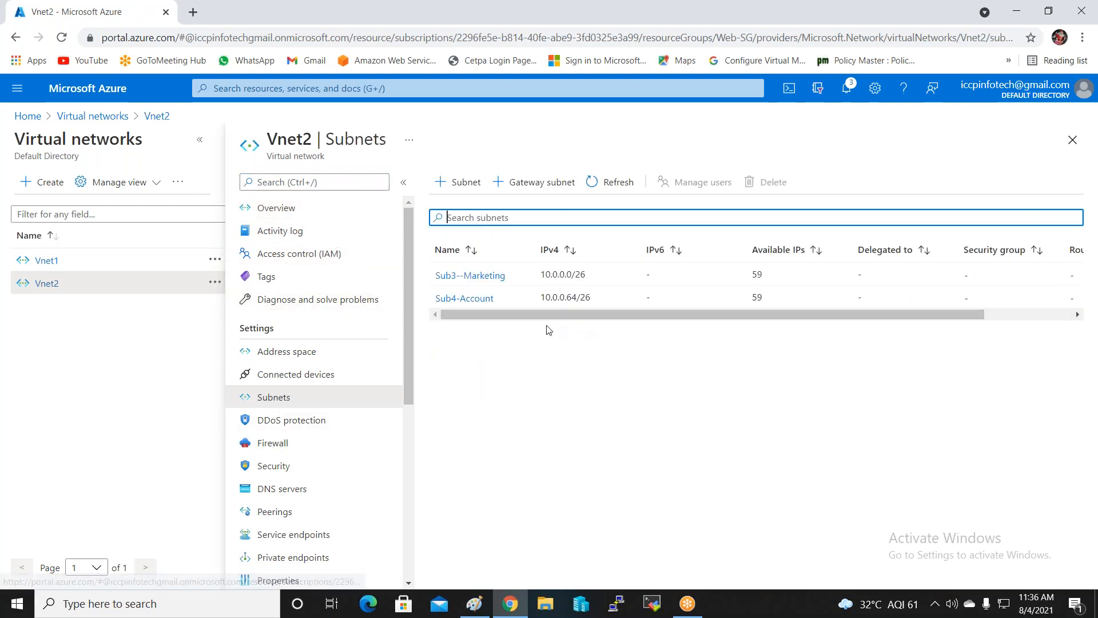
Add a subnet named Sub-6-GPO with the address range 10.0.0.128/26 to Vnet2.
left_click(461, 182)
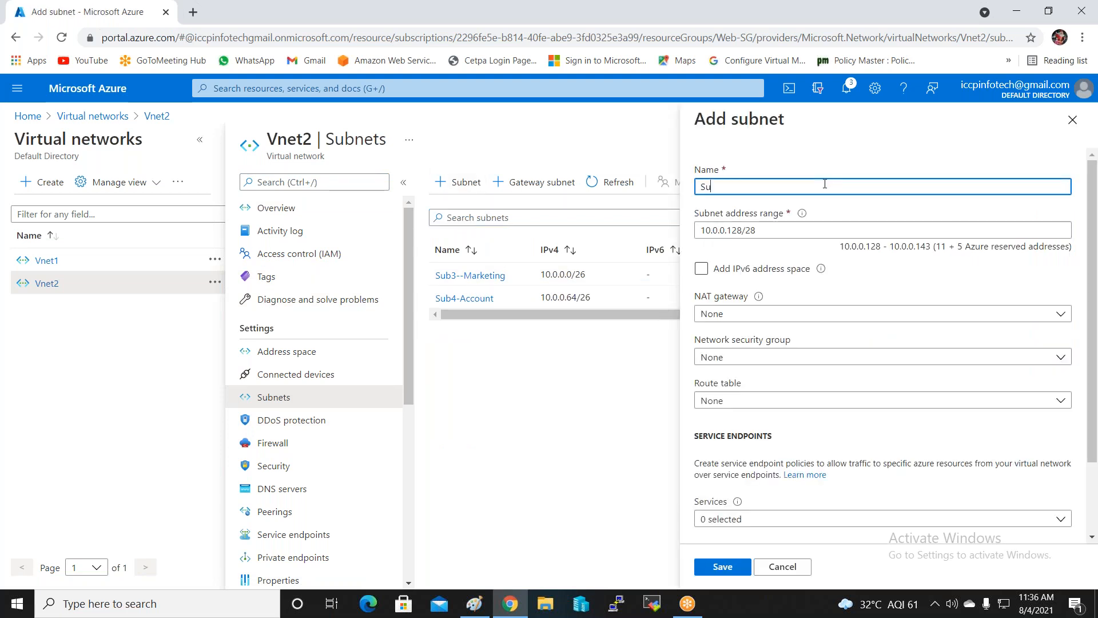
type("Sub-6-GPO")
left_click(797, 230)
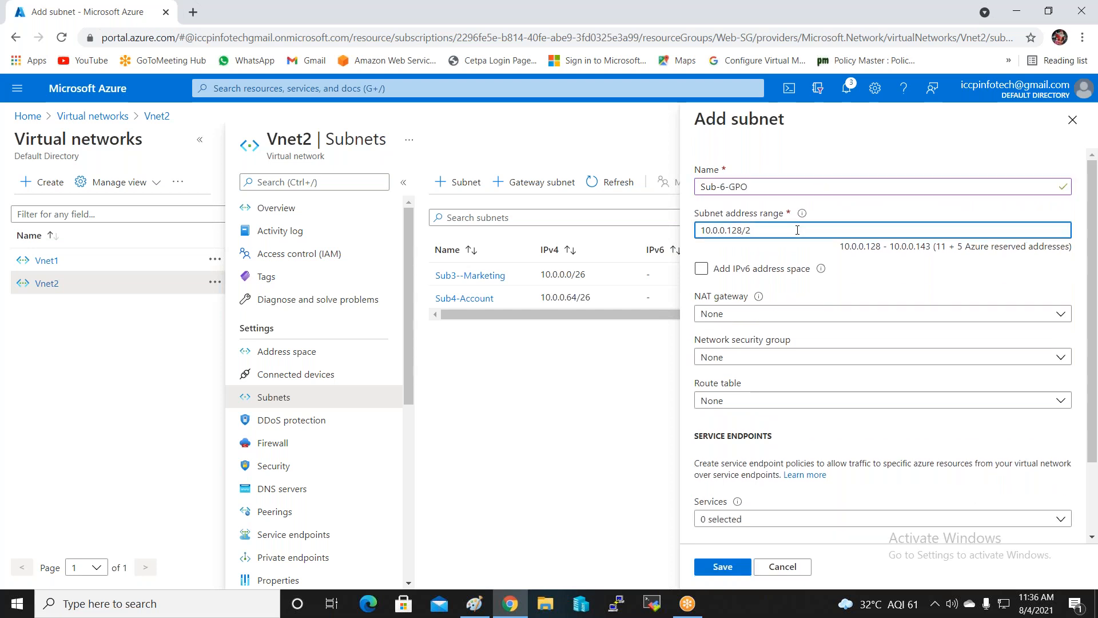
type("6")
left_click(721, 569)
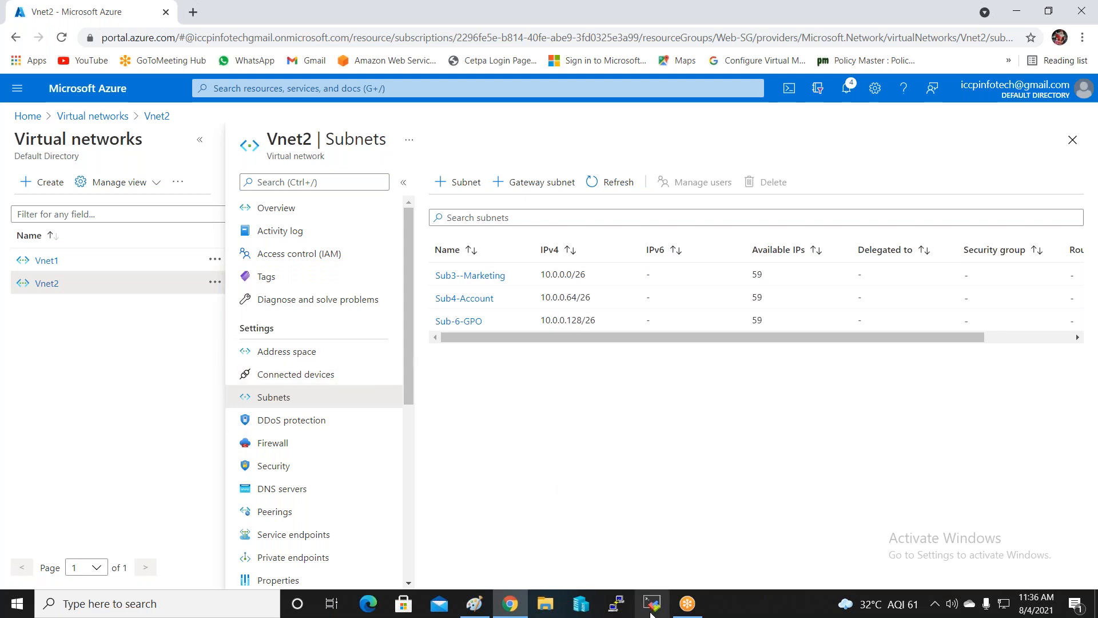
Switch to Paint to review the Vnet Peering diagram and return to the Azure portal in Chrome.
mouse_move(510, 604)
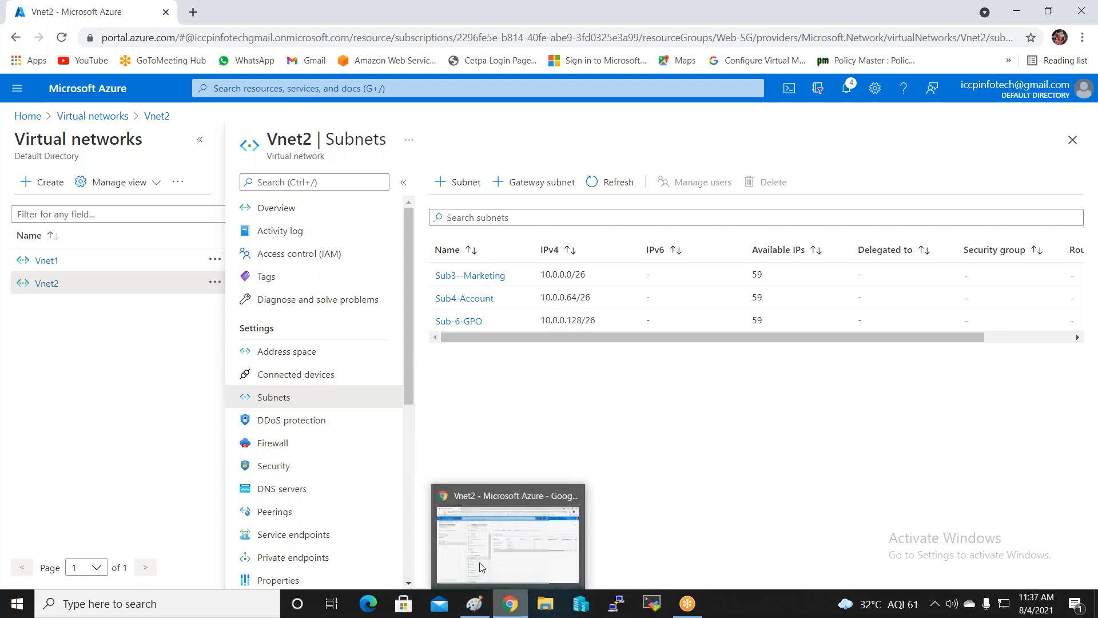
left_click(474, 603)
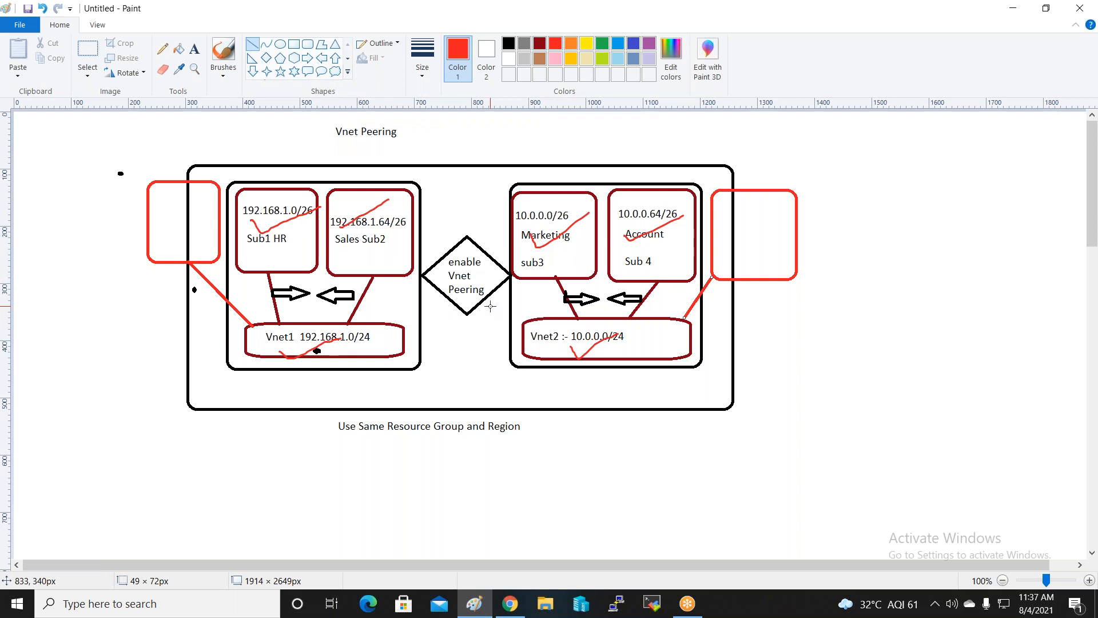
left_click(510, 603)
Start creating a new virtual machine in the Web-SG resource group and name it VM1-Vnet1.
left_click(28, 115)
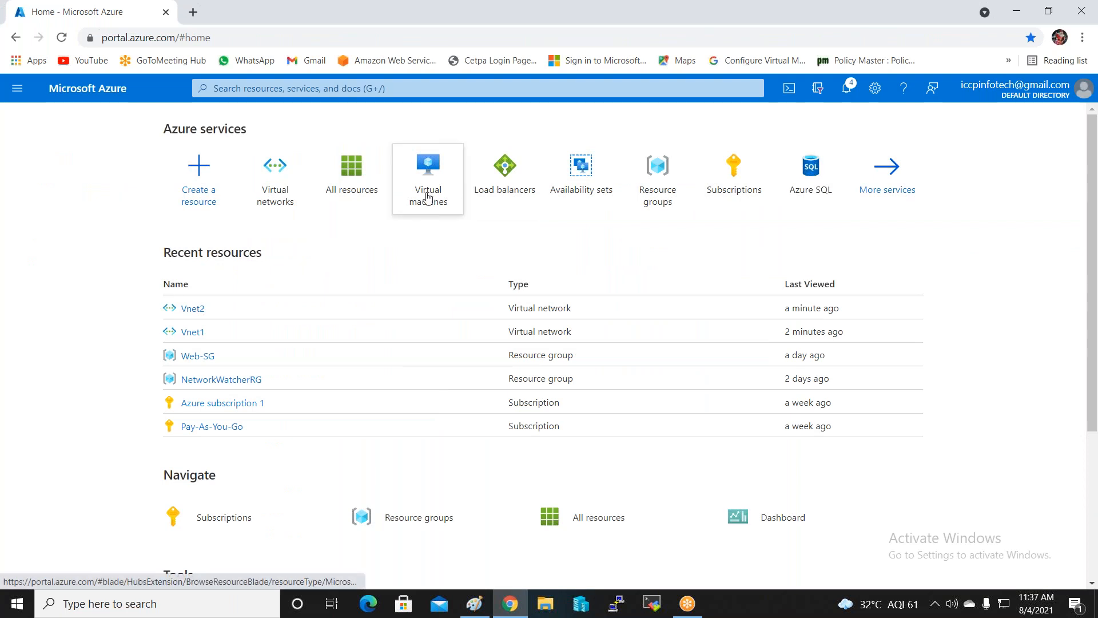
left_click(427, 194)
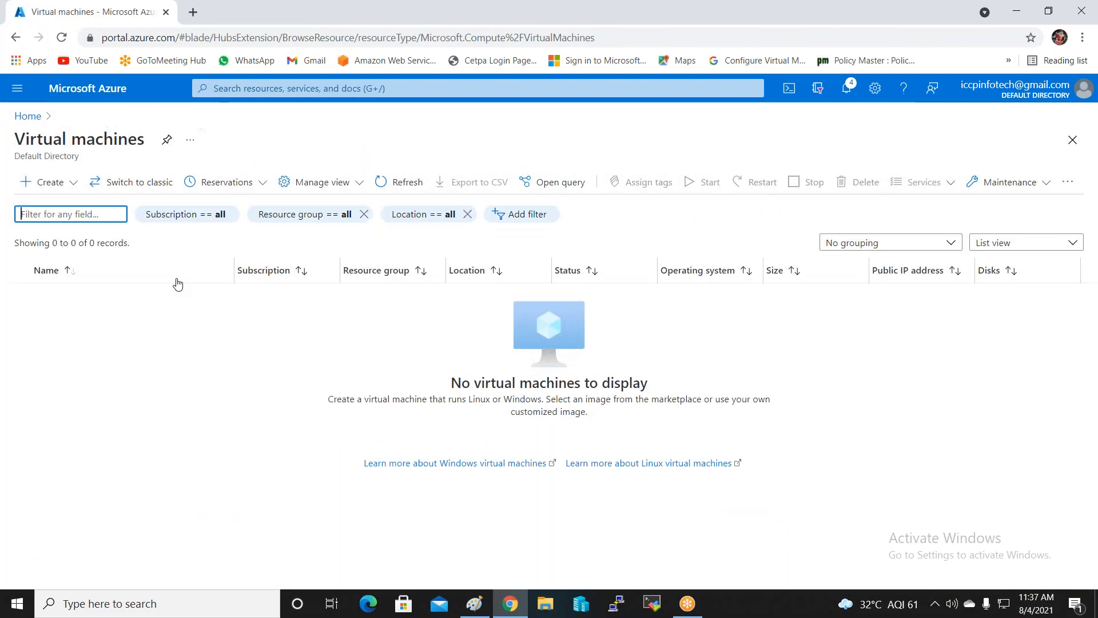
left_click(73, 183)
left_click(73, 203)
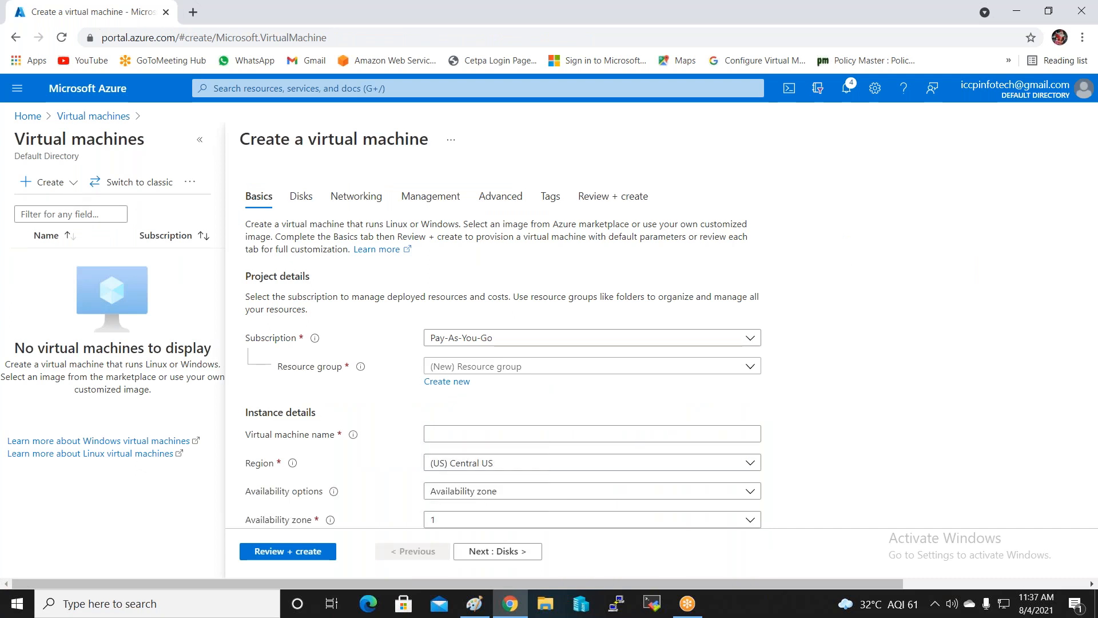
left_click(449, 366)
left_click(450, 436)
left_click(449, 433)
type("VM1-Vnet1")
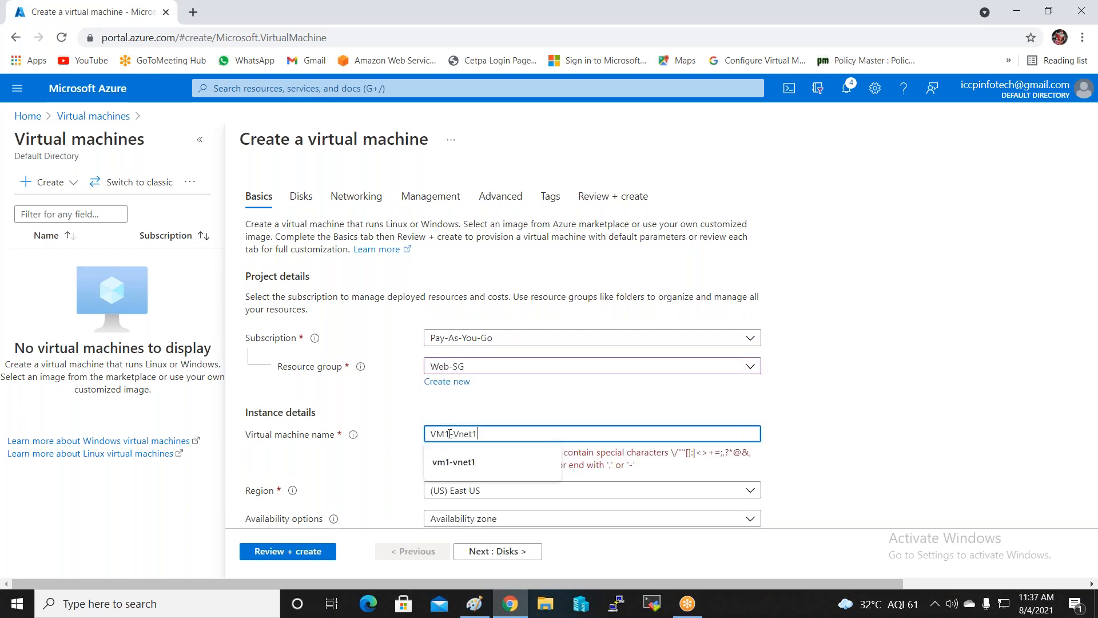
left_click(931, 305)
Set the availability options of the virtual machine to No infrastructure redundancy required.
scroll(882, 305, "down", 1)
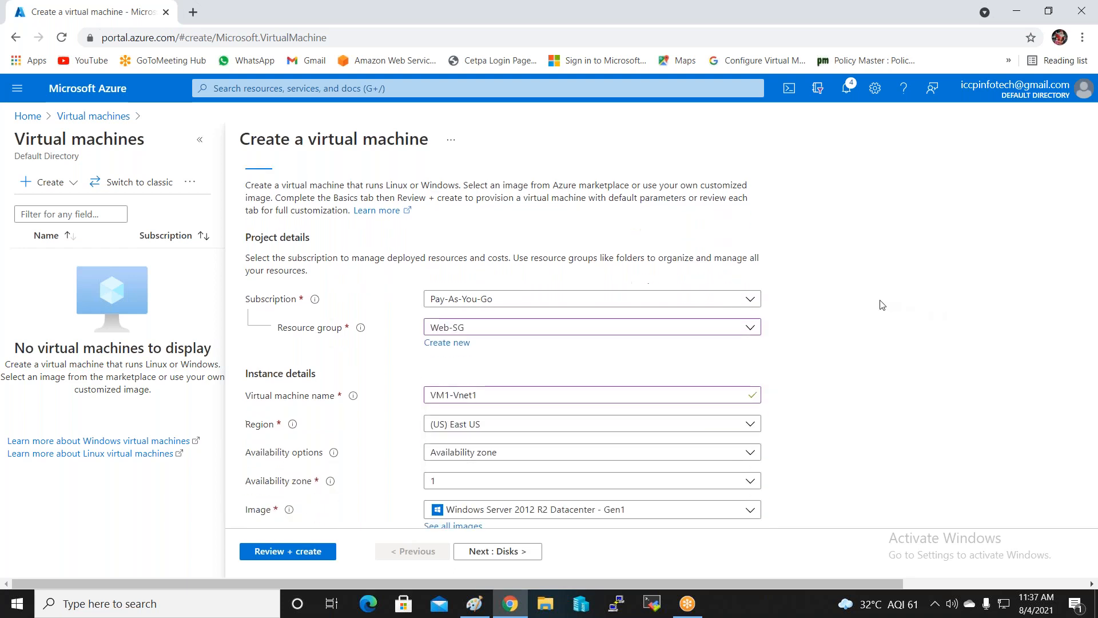
scroll(882, 305, "down", 2)
left_click(751, 347)
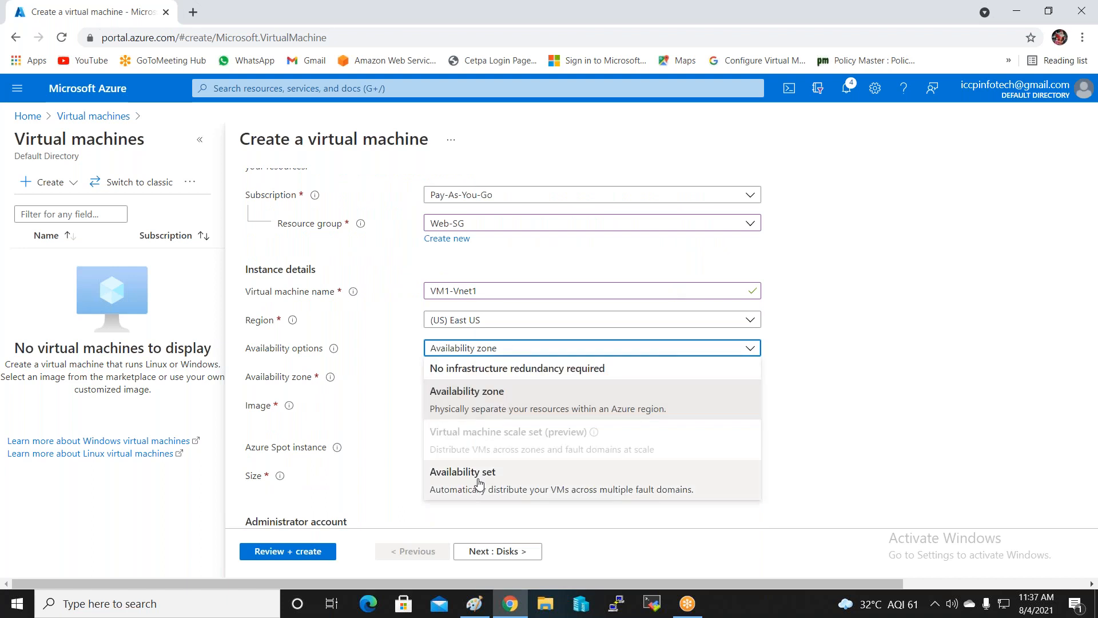
left_click(470, 366)
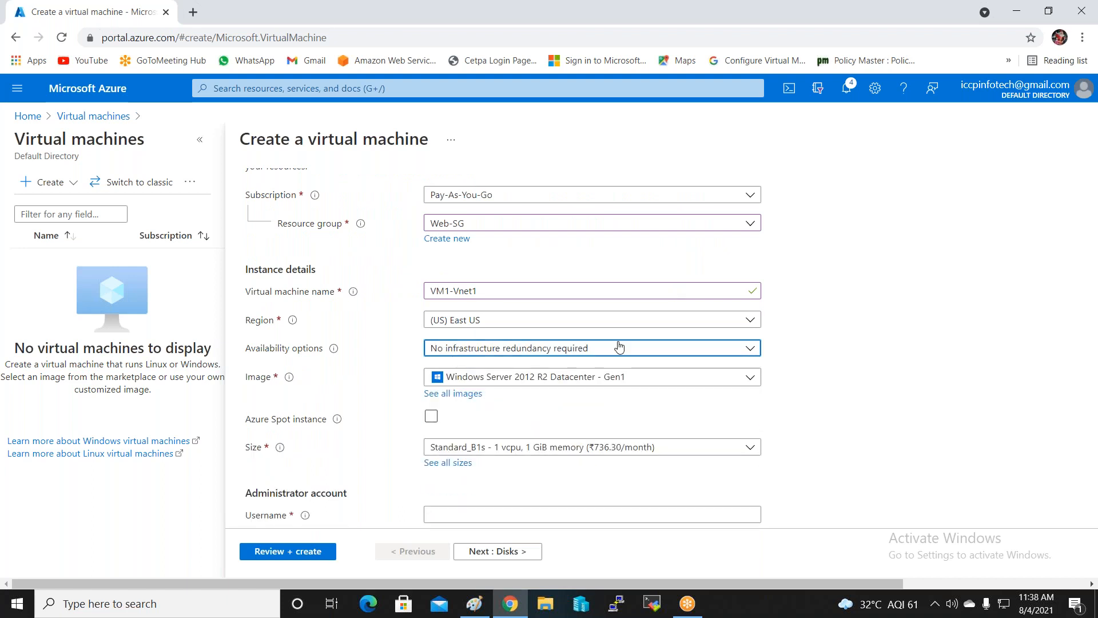
Set the administrator username to iccp and enter and confirm the account password.
scroll(637, 349, "down", 1)
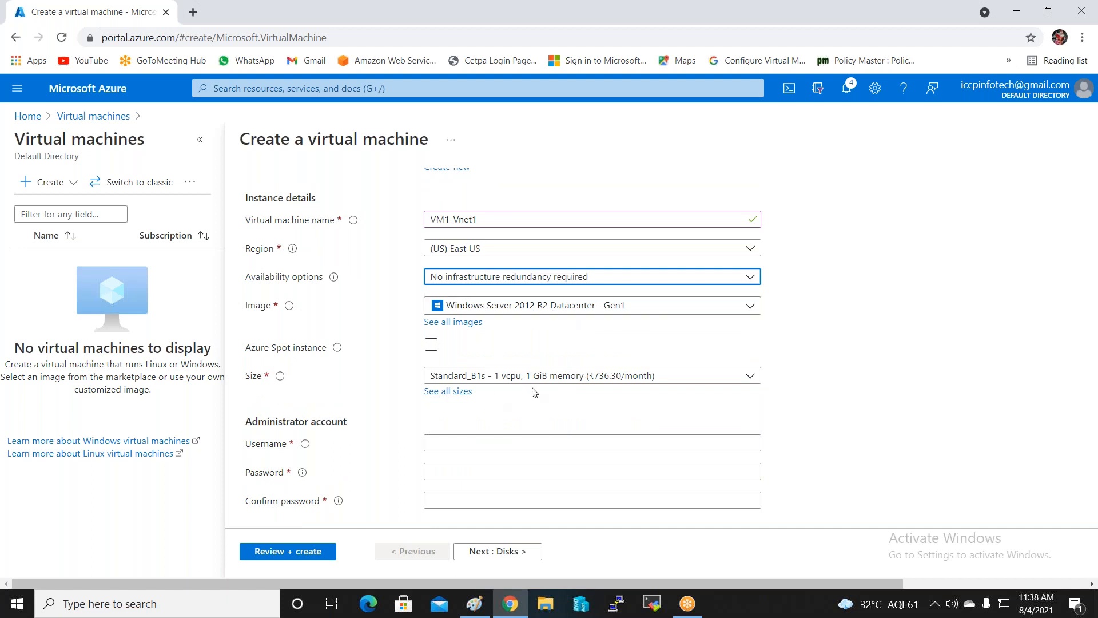
left_click(500, 445)
left_click(462, 473)
left_click(464, 473)
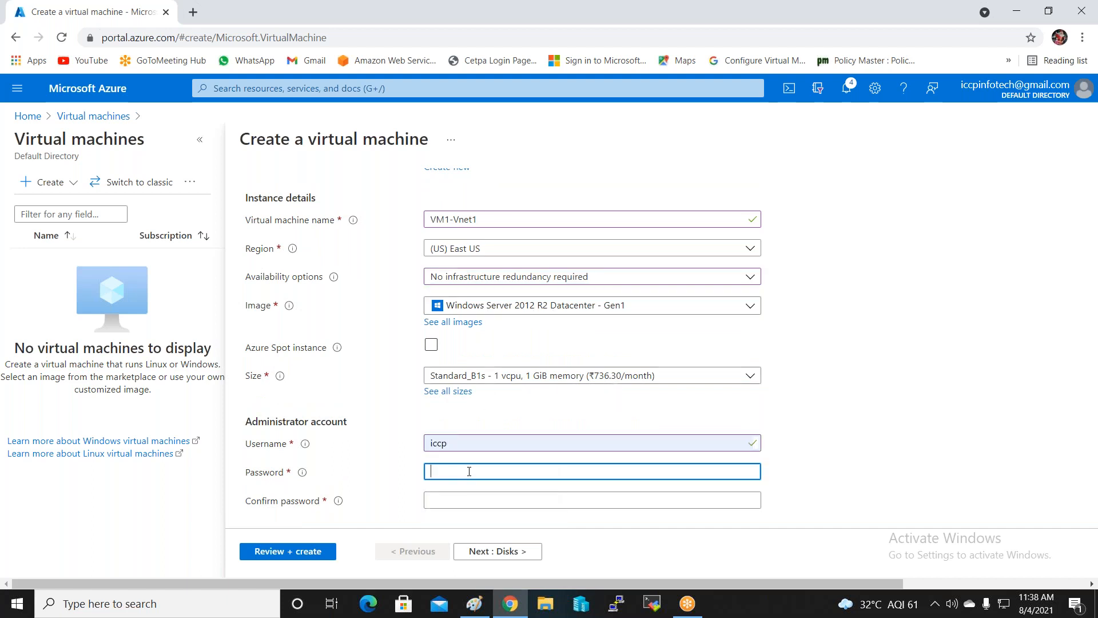
type("•••••")
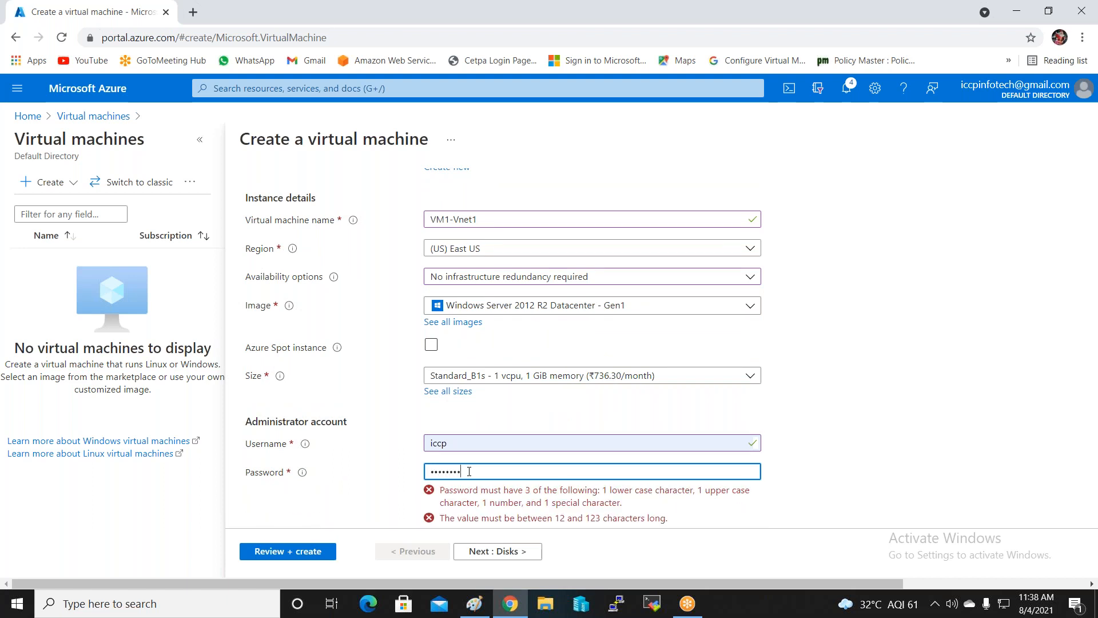
type("•")
key("Tab")
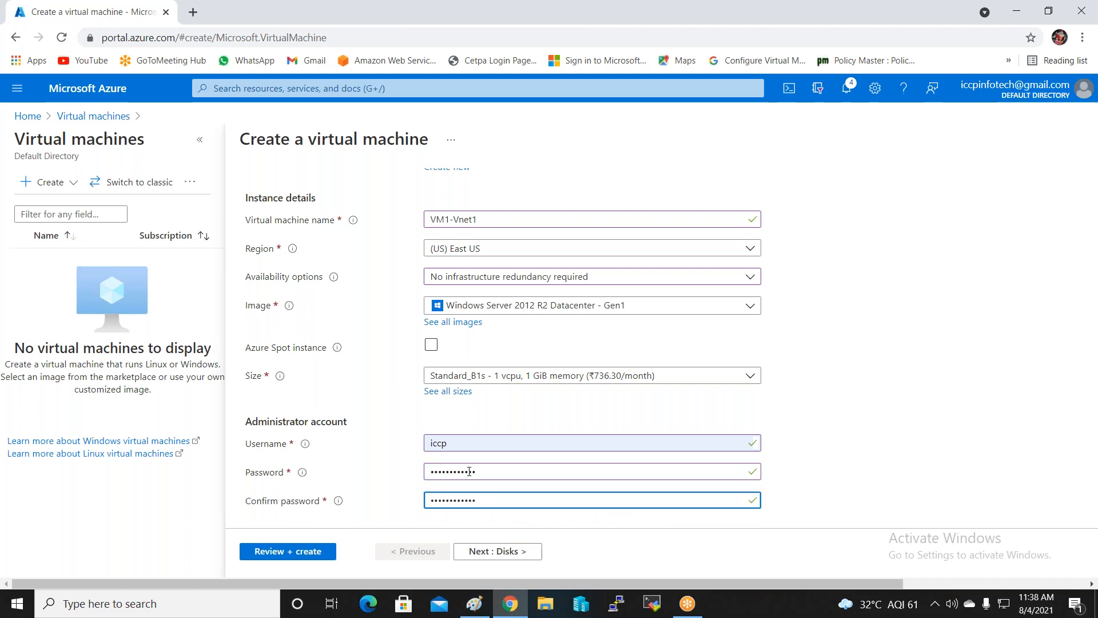
Review the selectable public inbound ports, keeping RDP (3389) selected.
scroll(581, 435, "down", 3)
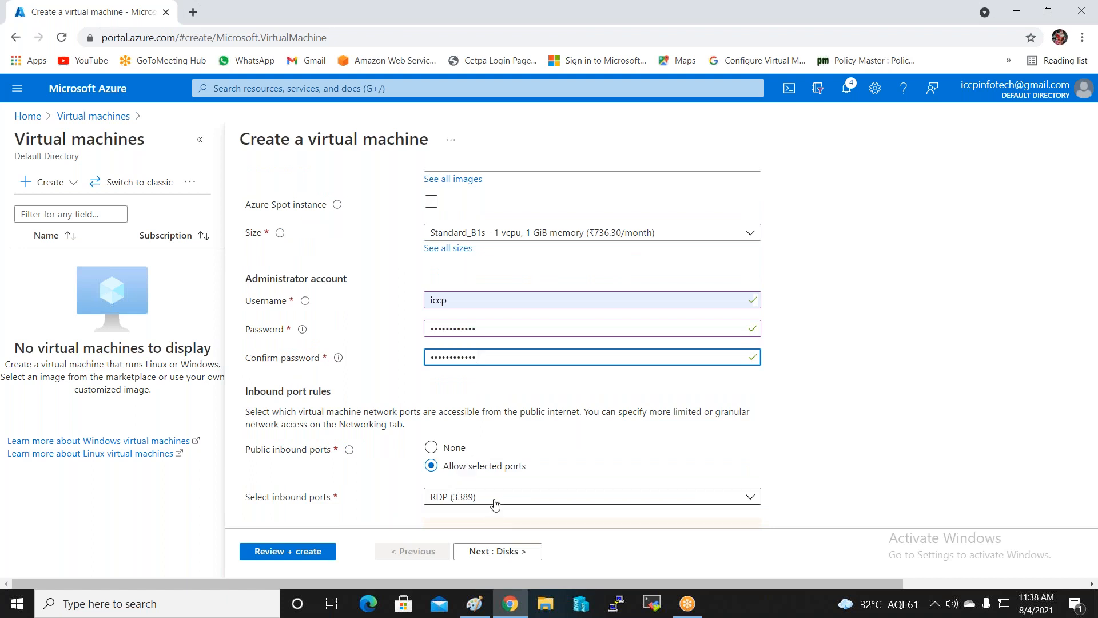
left_click(497, 497)
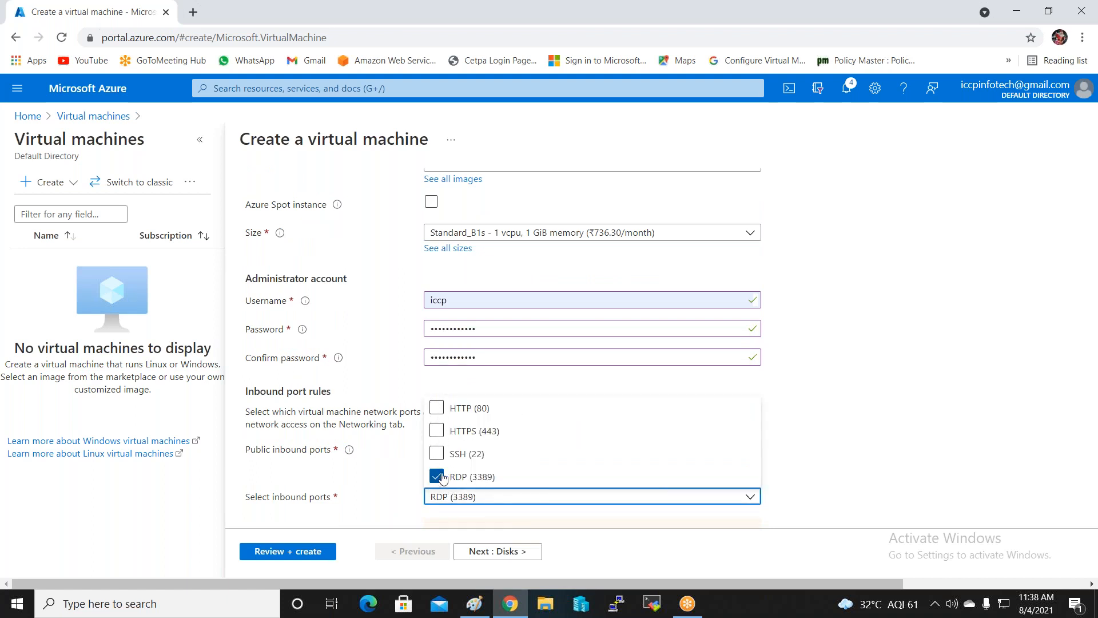
left_click(1046, 436)
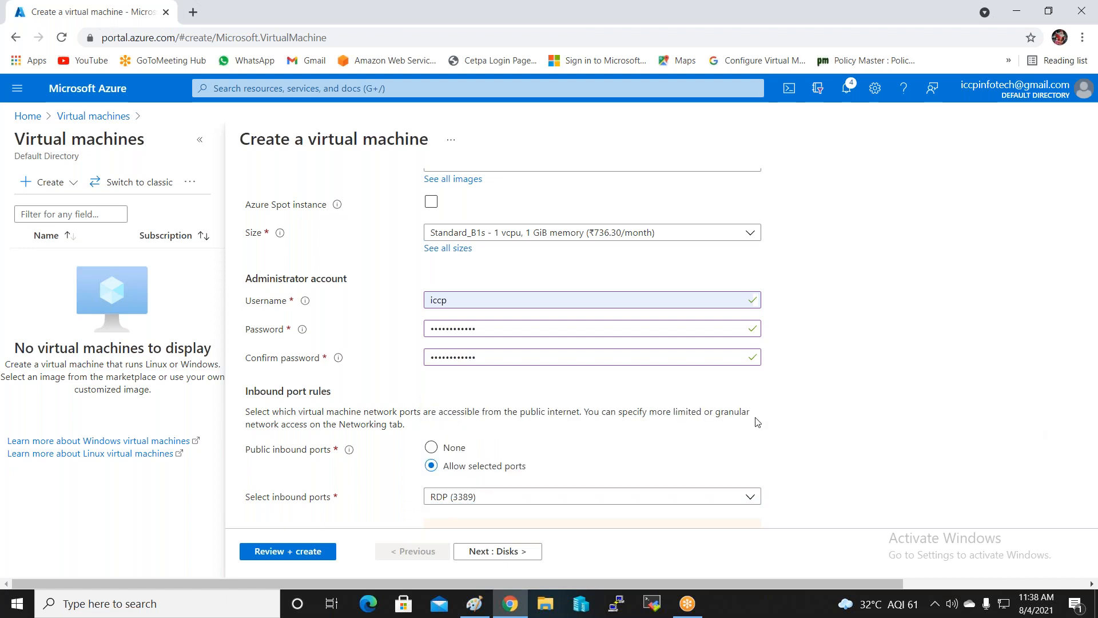
Continue to the disk settings and set the OS disk type to Standard SSD (locally-redundant storage).
scroll(758, 422, "down", 3)
scroll(530, 440, "down", 2)
left_click(497, 551)
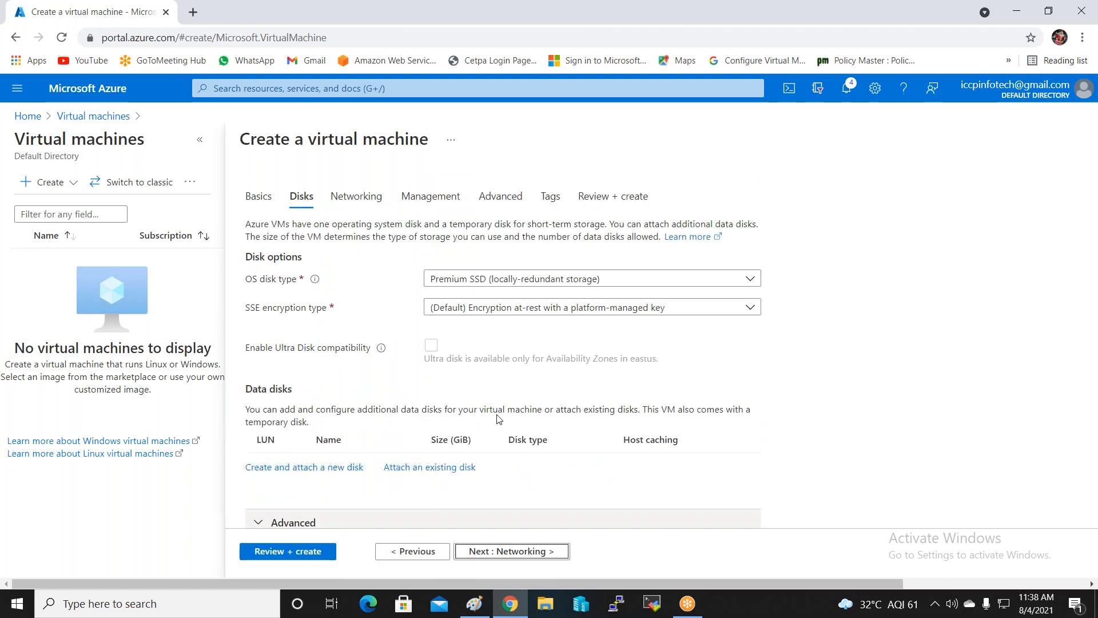
left_click(490, 279)
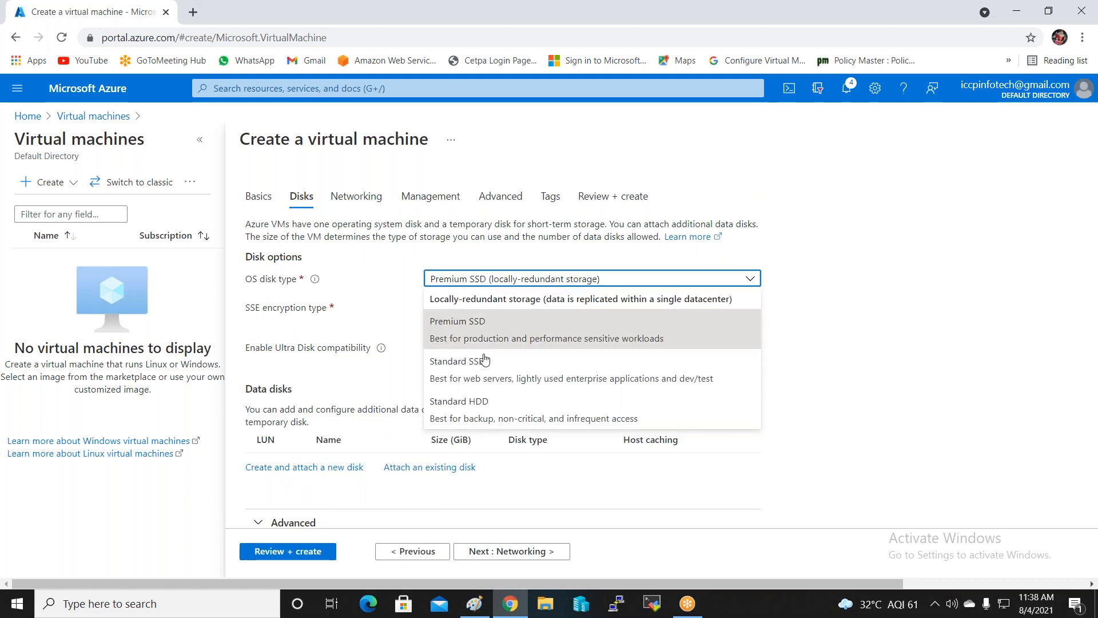
Connect the virtual machine to Vnet1 in subnet Sub1-HR (192.168.1.0/26), and validate and create it.
left_click(486, 553)
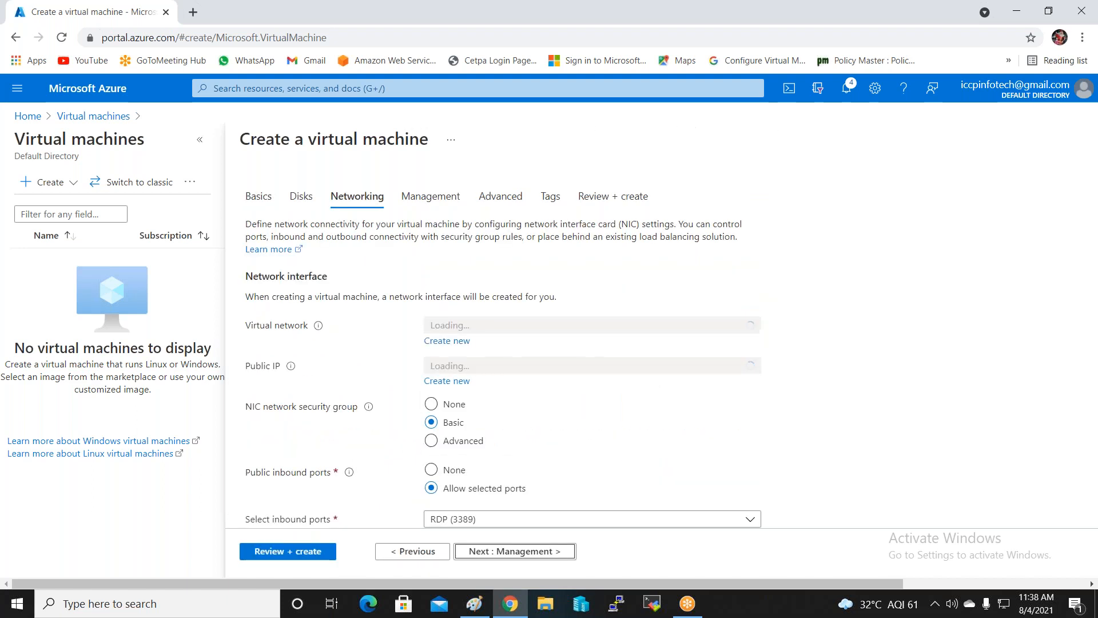
left_click(492, 326)
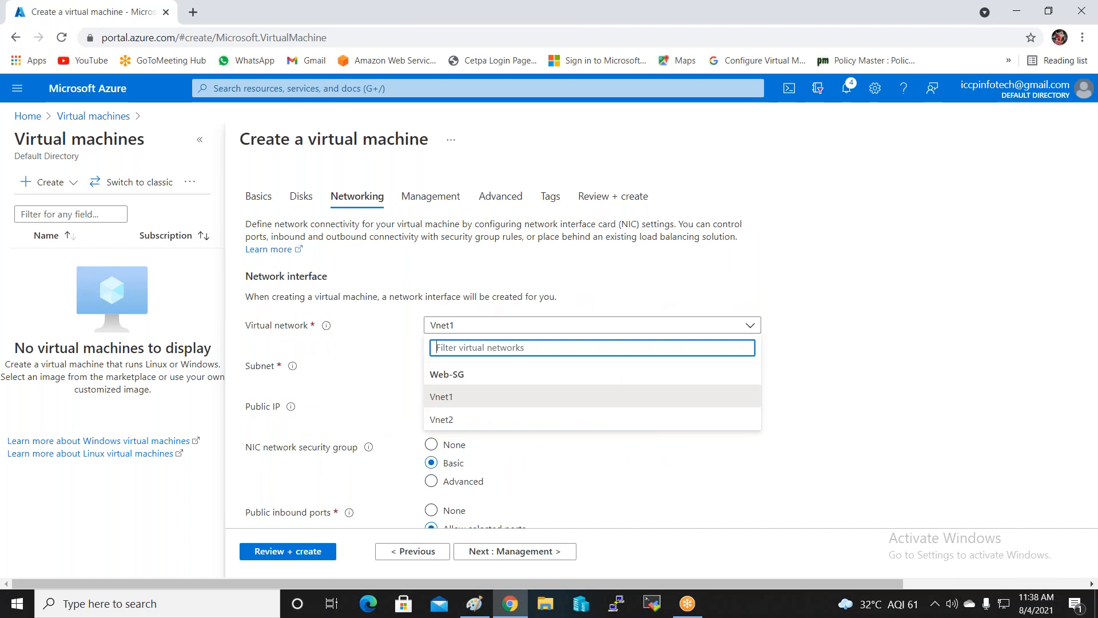
left_click(457, 401)
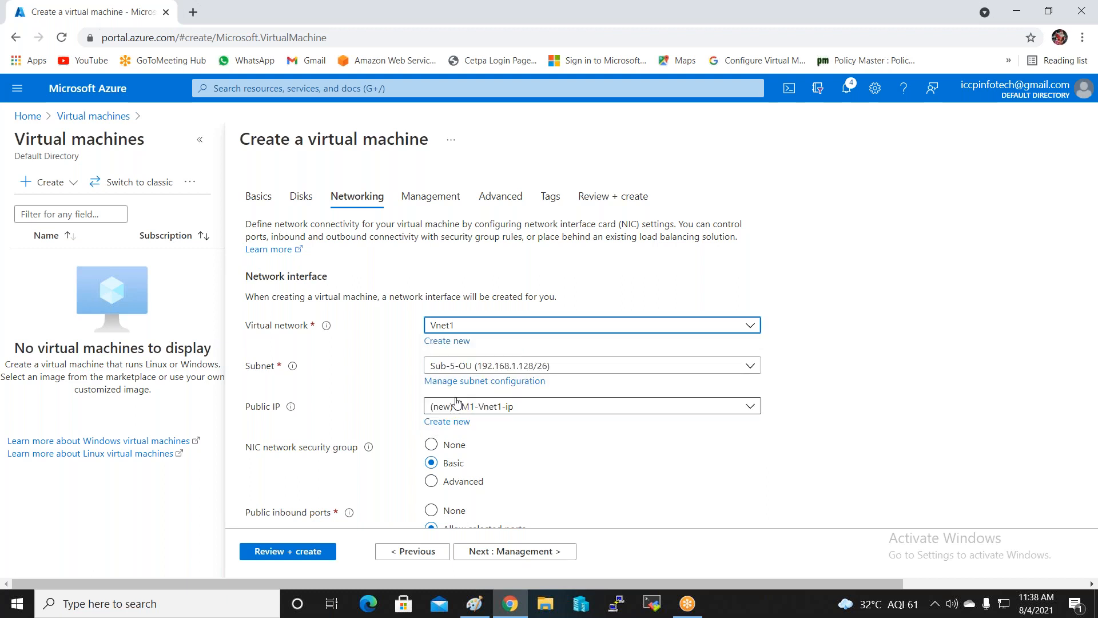
left_click(523, 367)
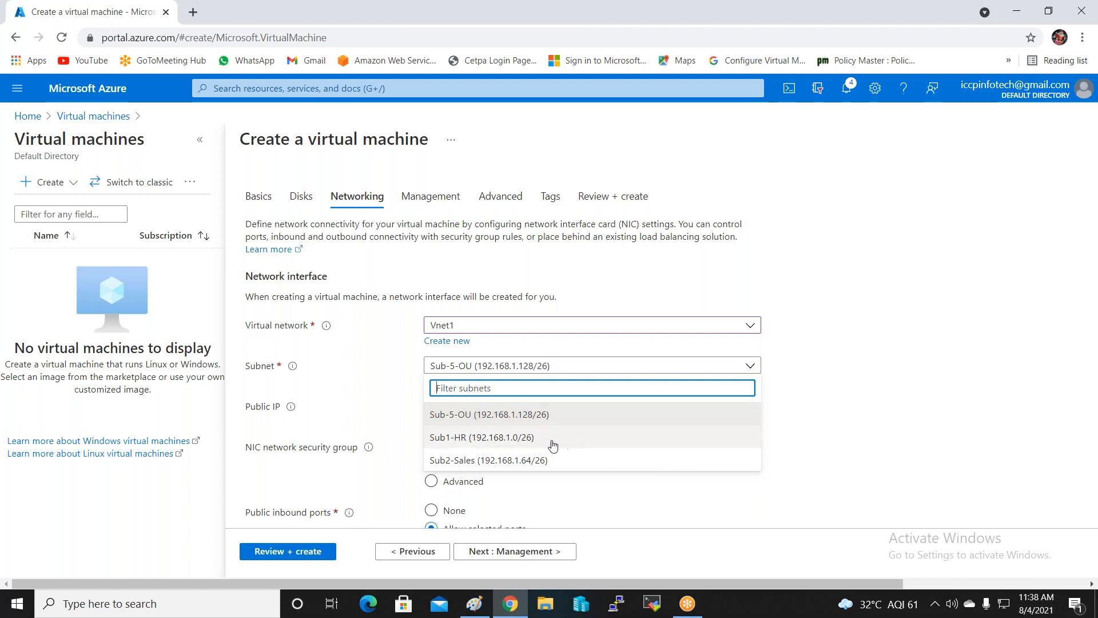
left_click(473, 439)
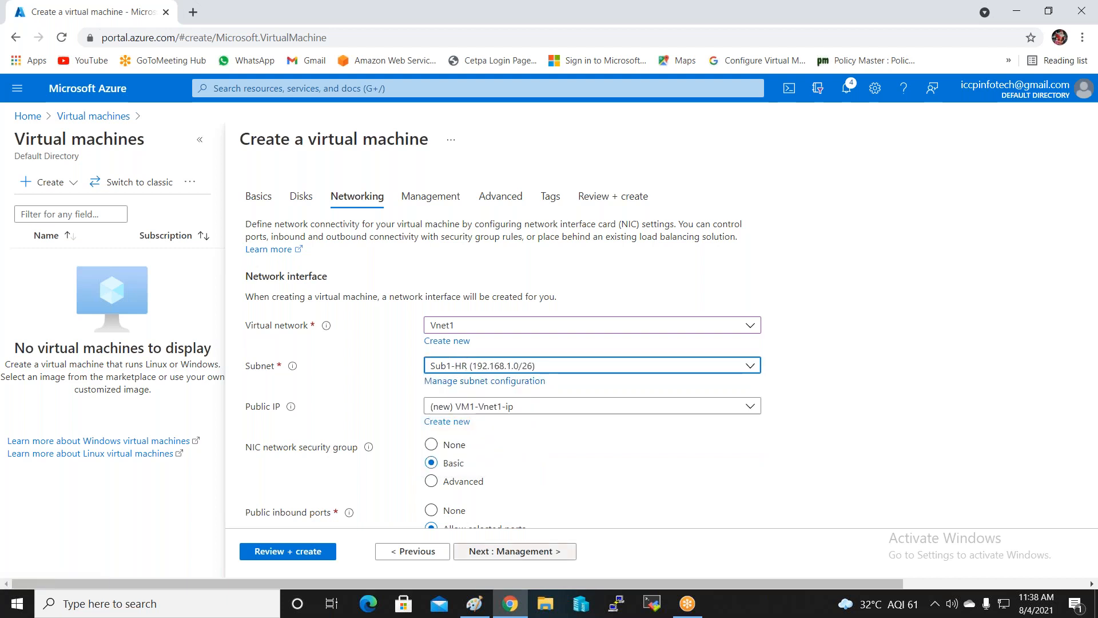
left_click(304, 552)
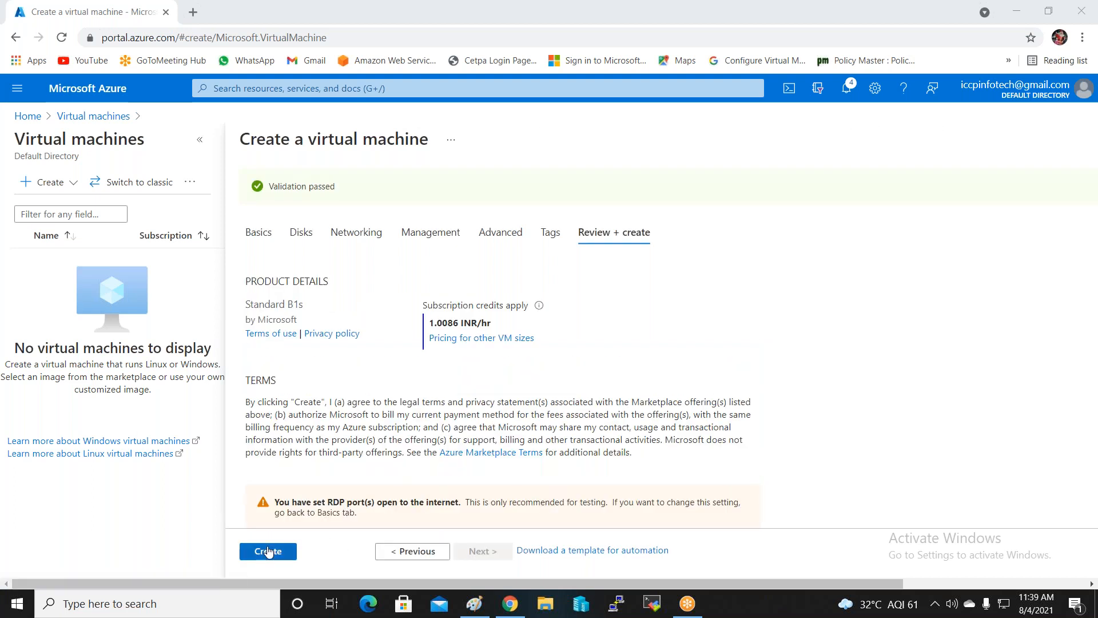
left_click(269, 551)
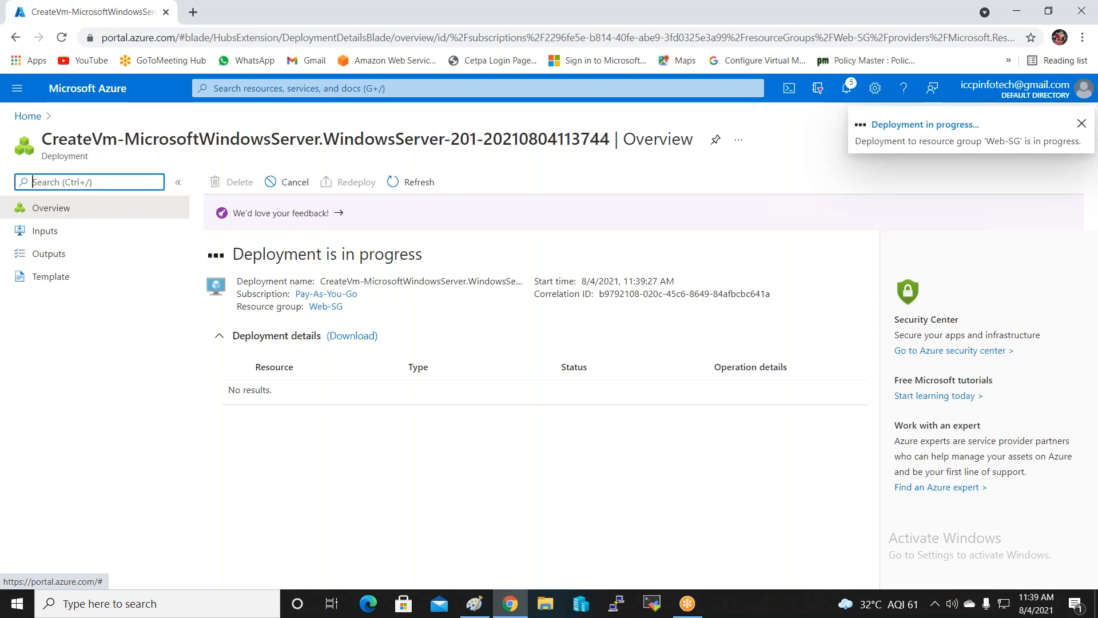
Start another virtual machine in resource group Web-SG and name it VM2-vnet2.
left_click(27, 115)
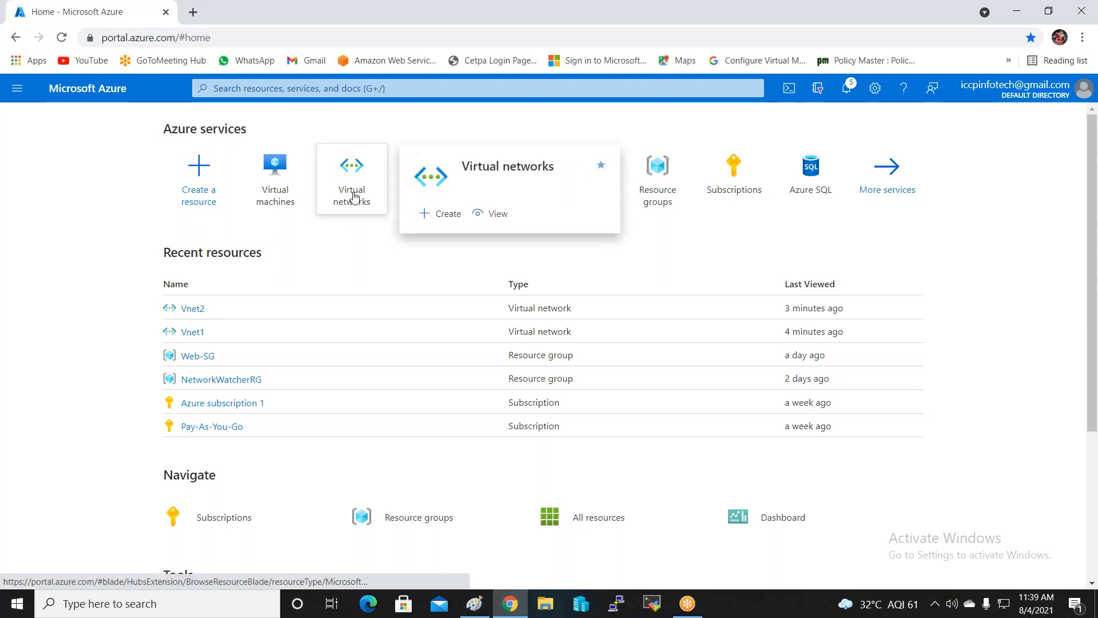
left_click(283, 189)
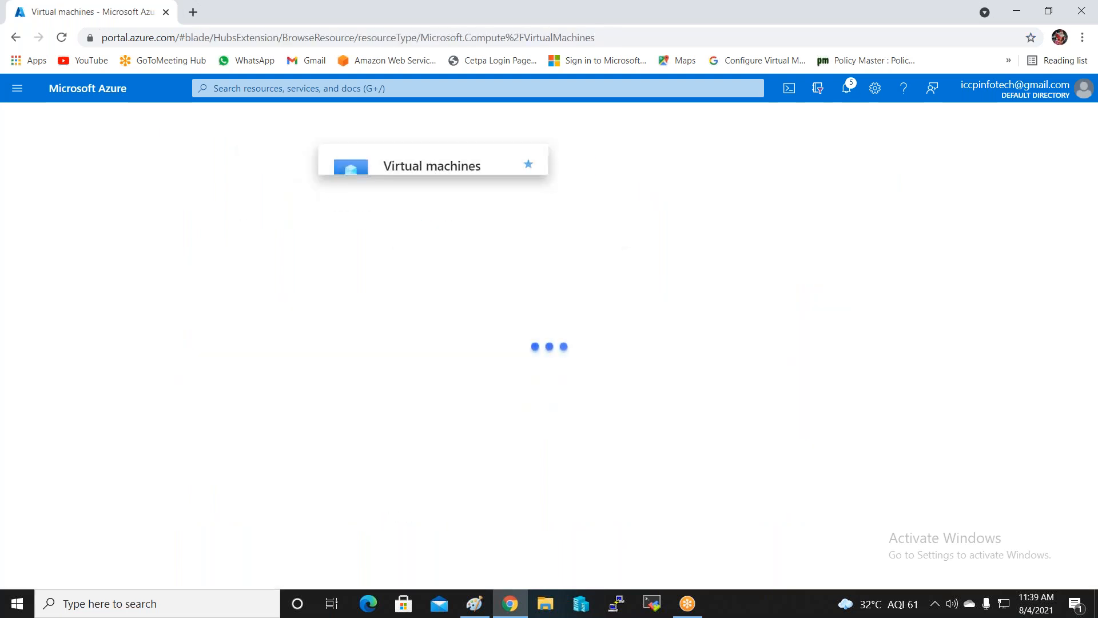
left_click(70, 182)
left_click(67, 202)
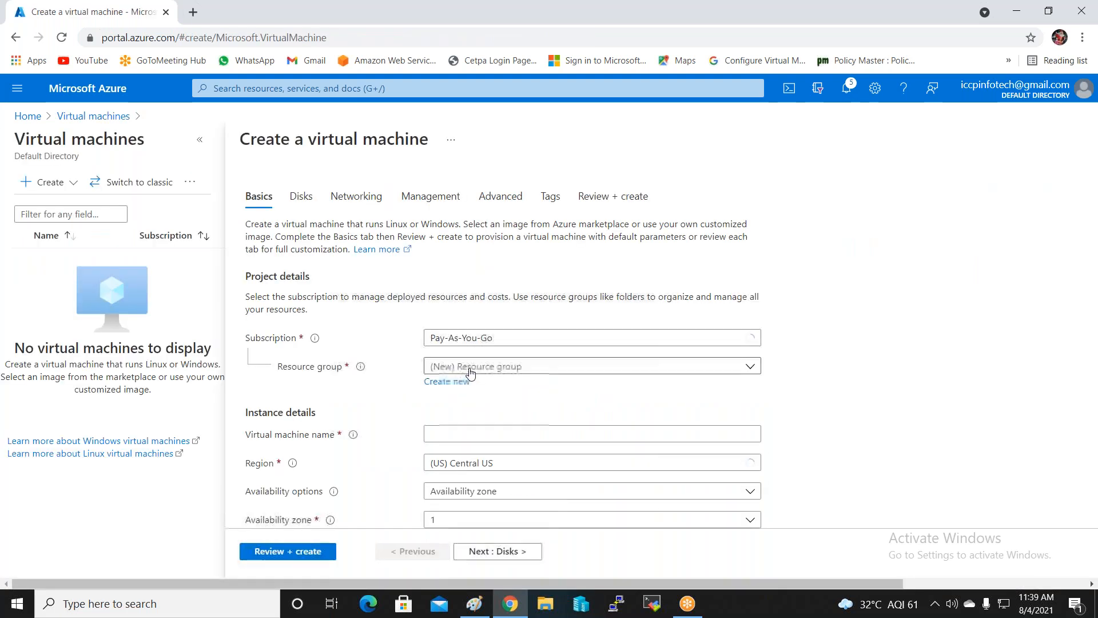
left_click(455, 366)
left_click(443, 438)
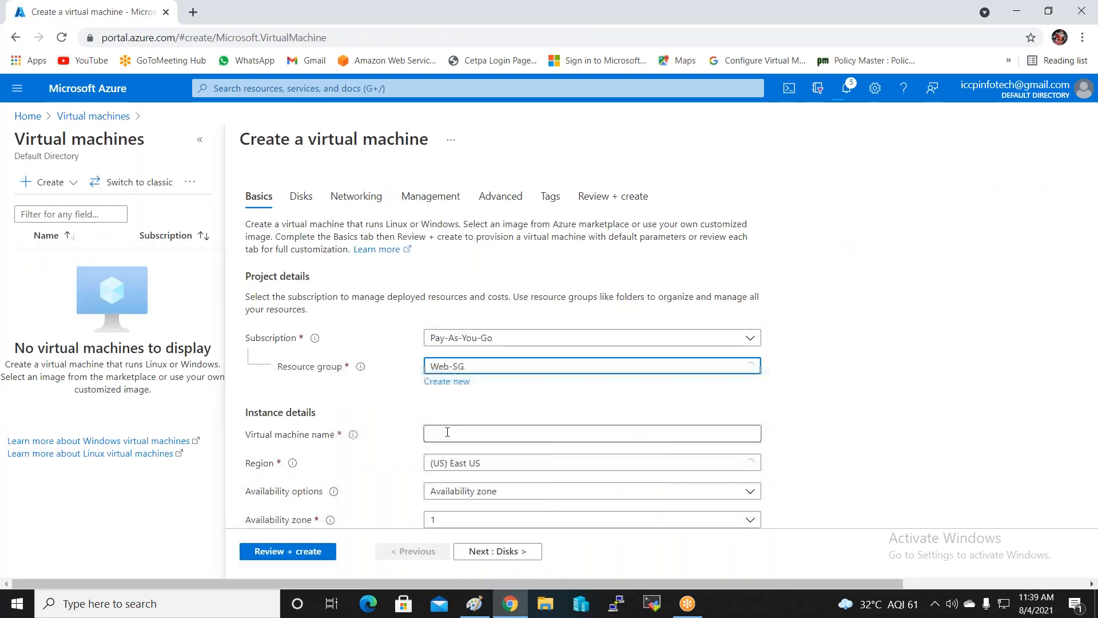
left_click(470, 429)
type("VM2-vnet2")
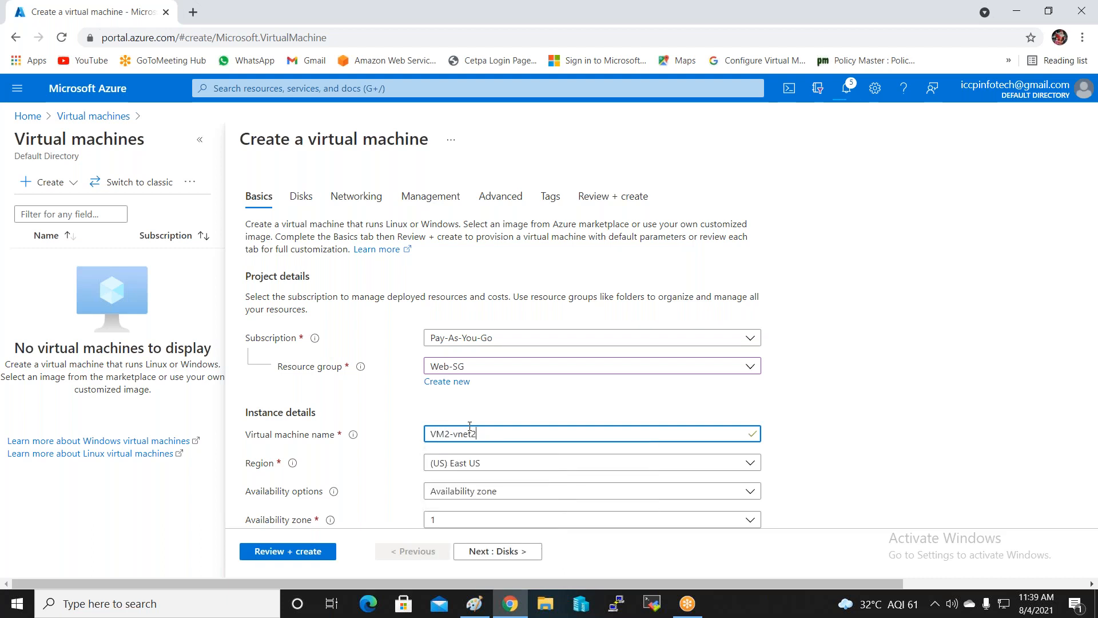
Set the availability options of VM2-vnet2 to No infrastructure redundancy required.
scroll(469, 451, "down", 1)
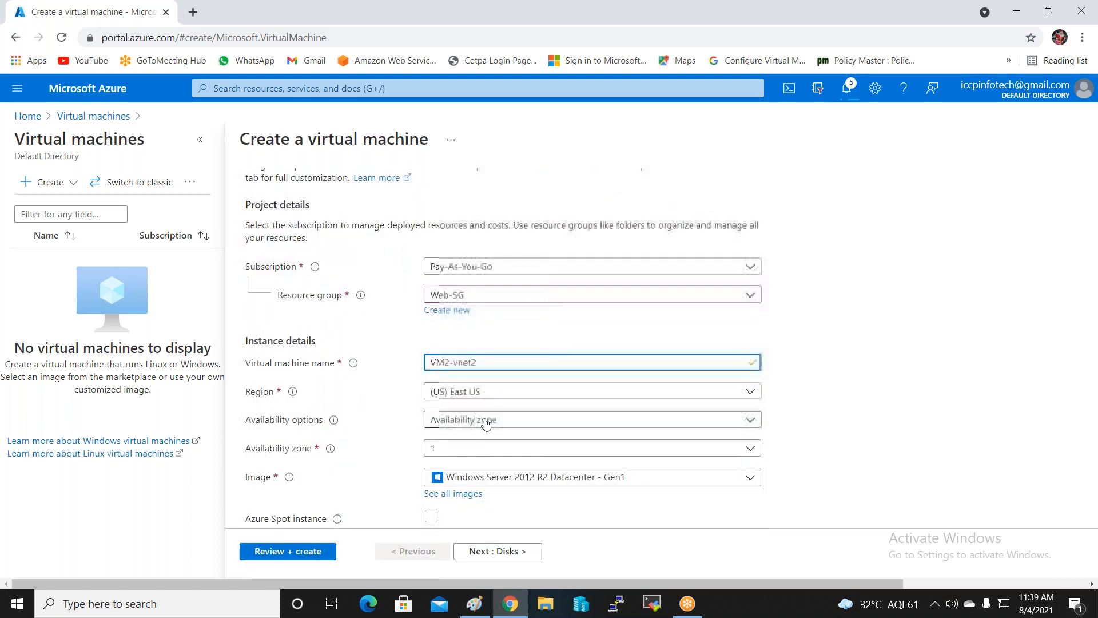
left_click(485, 419)
left_click(517, 279)
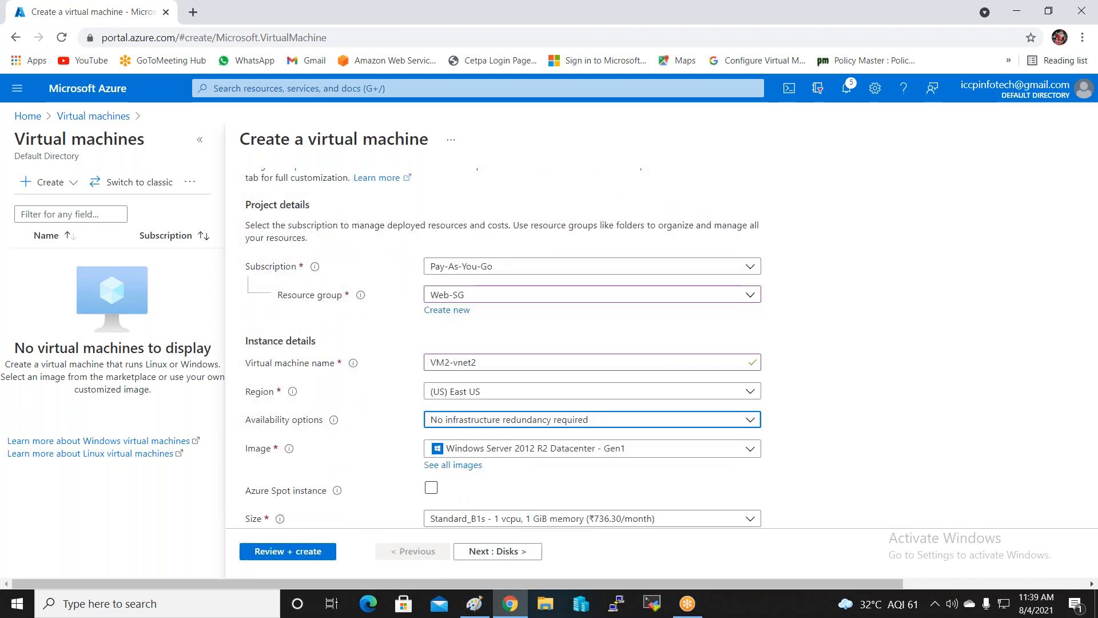
Set the administrator username of VM2-vnet2 to iccp and enter and confirm the account password.
scroll(508, 391, "down", 3)
left_click(446, 444)
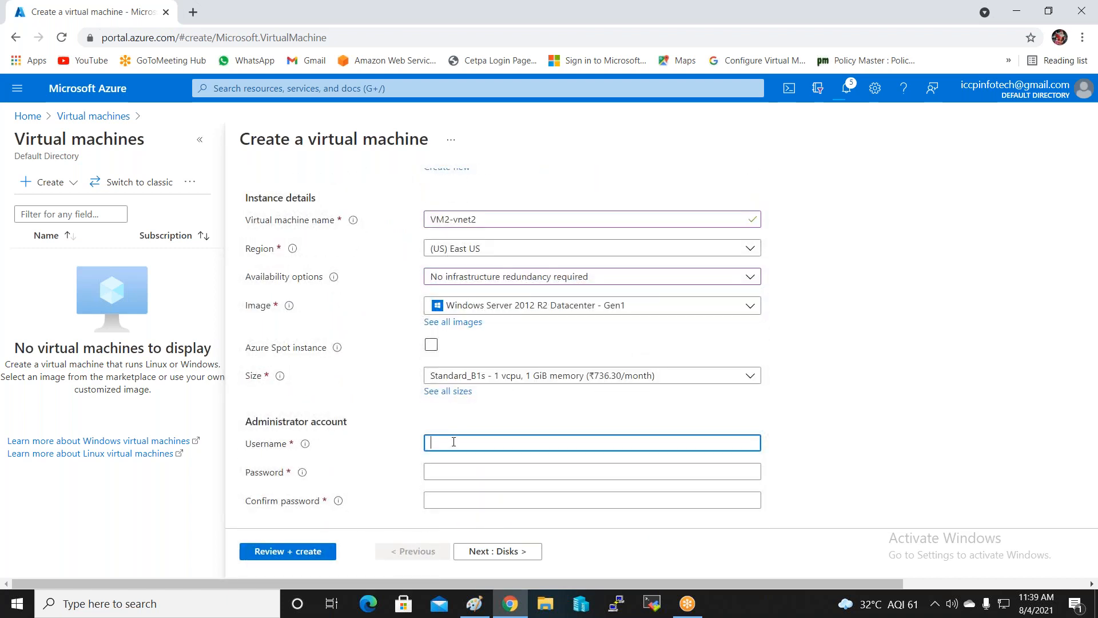
key("Tab")
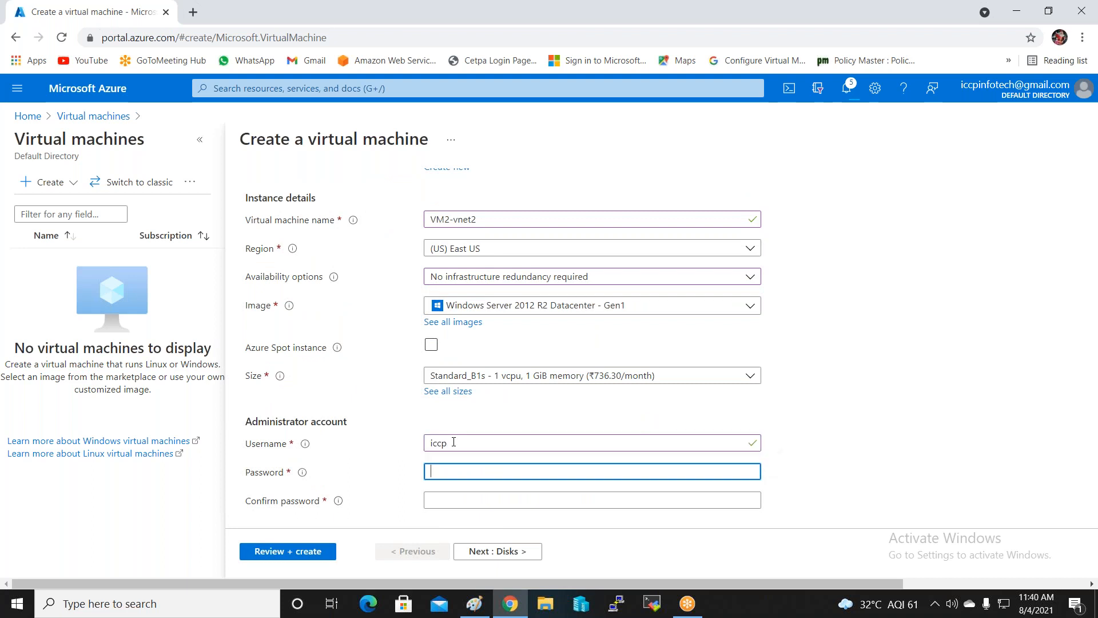
type("••••••")
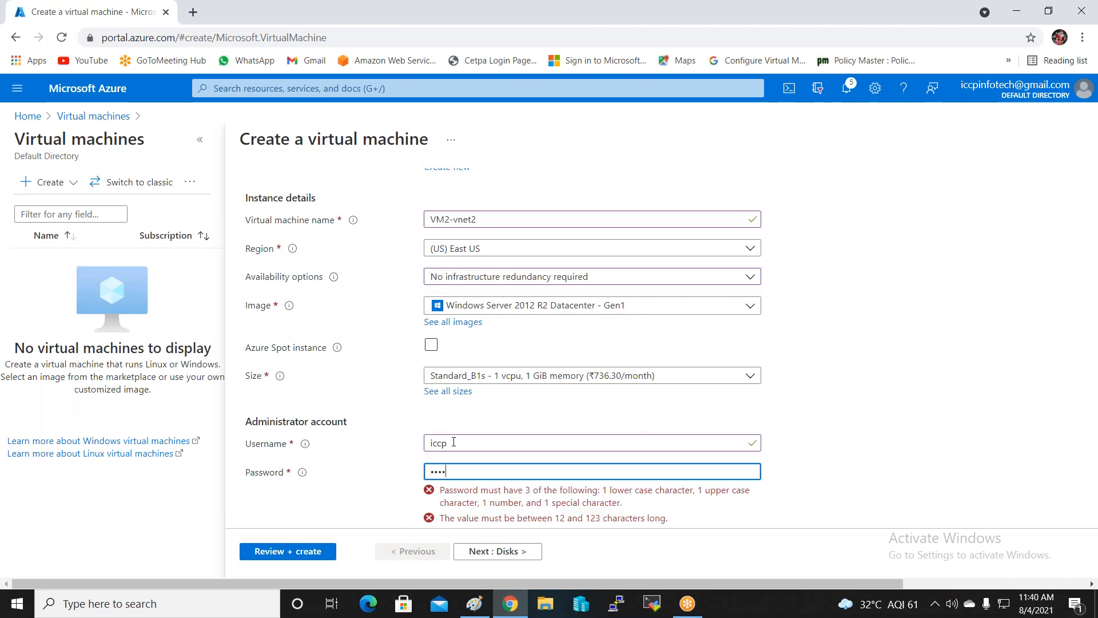
type("••••••")
key("Tab")
type("•••••••••")
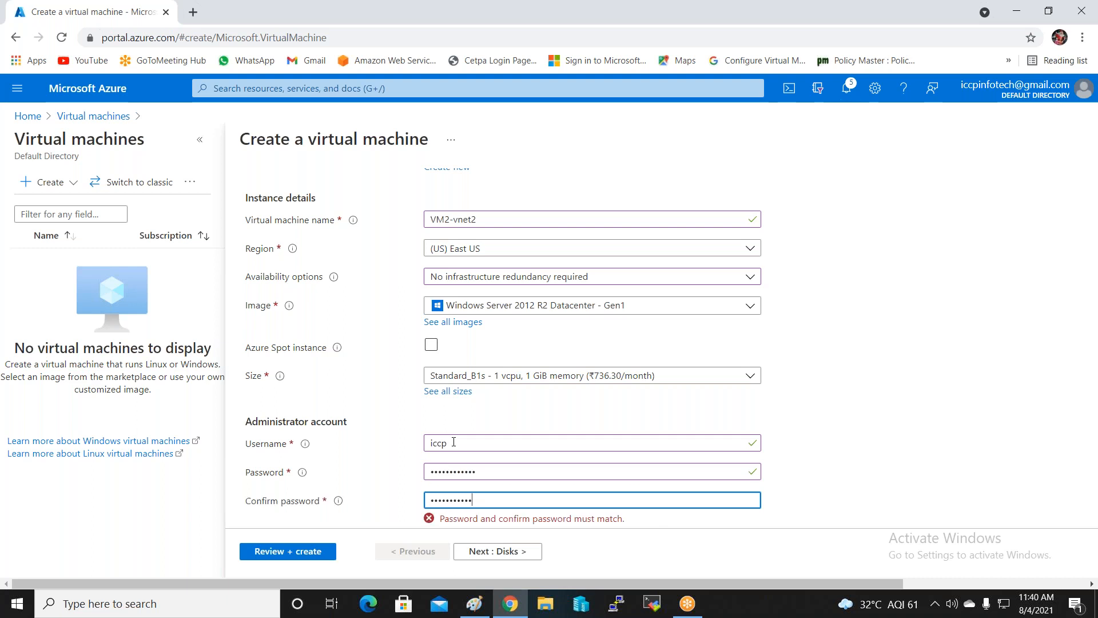
Clear and reselect RDP (3389) among the allowed public inbound ports of VM2-vnet2.
scroll(542, 424, "down", 2)
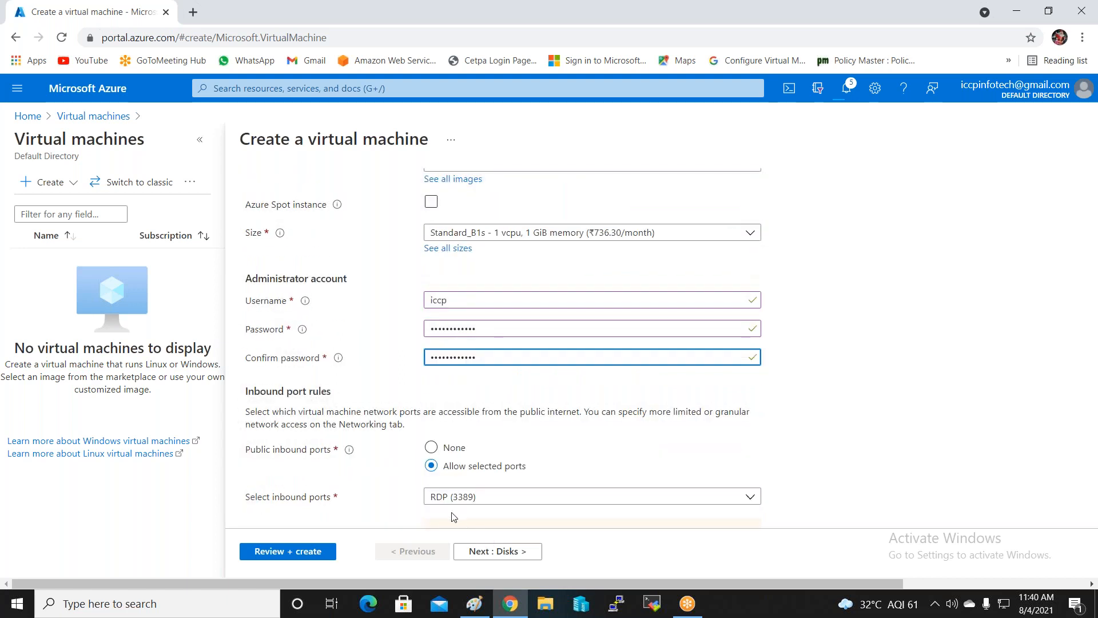
left_click(472, 505)
left_click(437, 476)
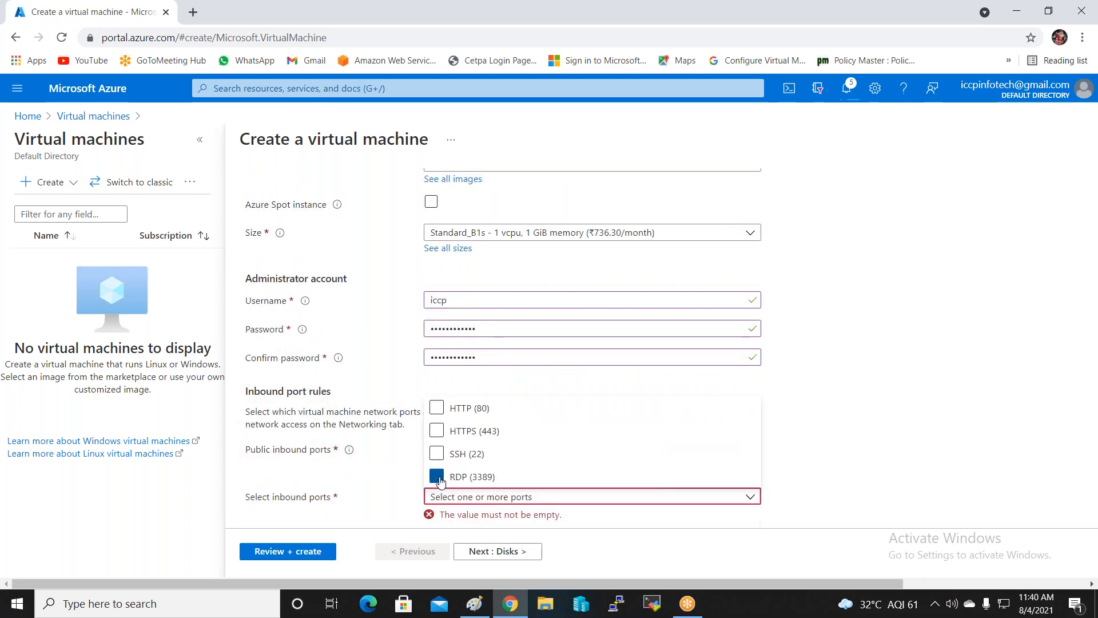
left_click(439, 481)
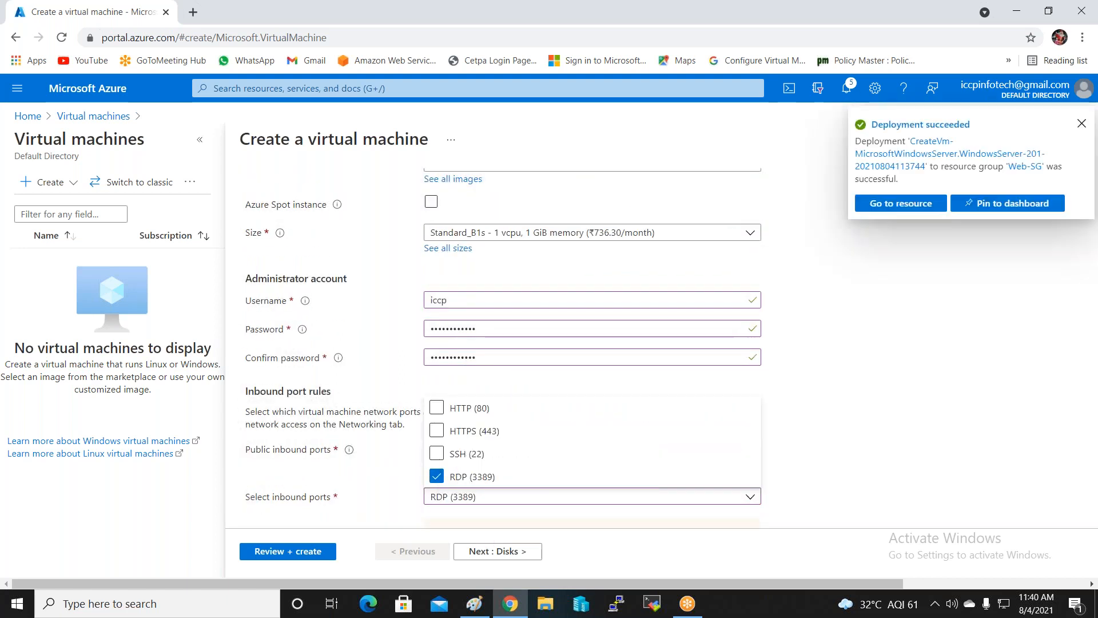
left_click(403, 466)
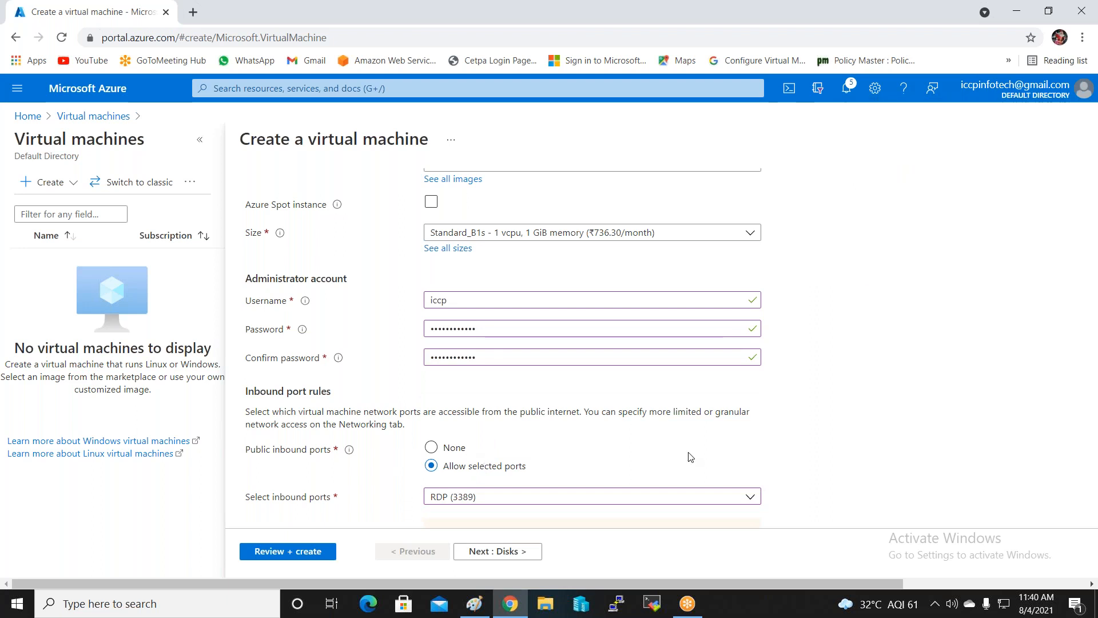
Continue to the disk settings of VM2-vnet2 and set the OS disk type to Standard SSD (locally-redundant storage).
scroll(691, 456, "down", 1)
scroll(690, 456, "down", 1)
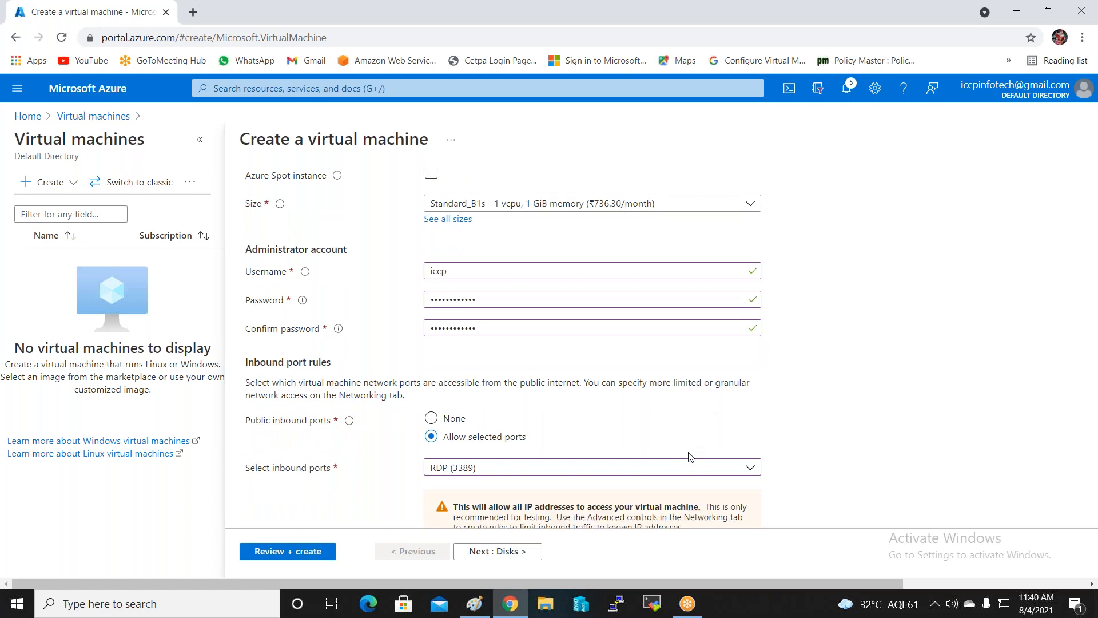
scroll(690, 456, "down", 1)
left_click(484, 551)
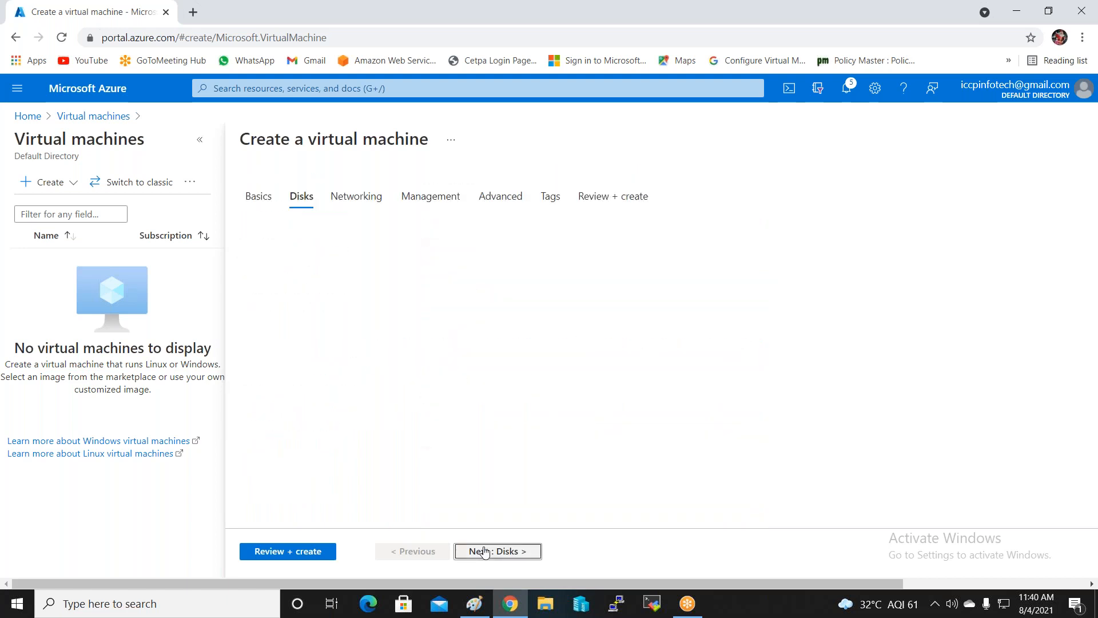
left_click(460, 278)
left_click(460, 362)
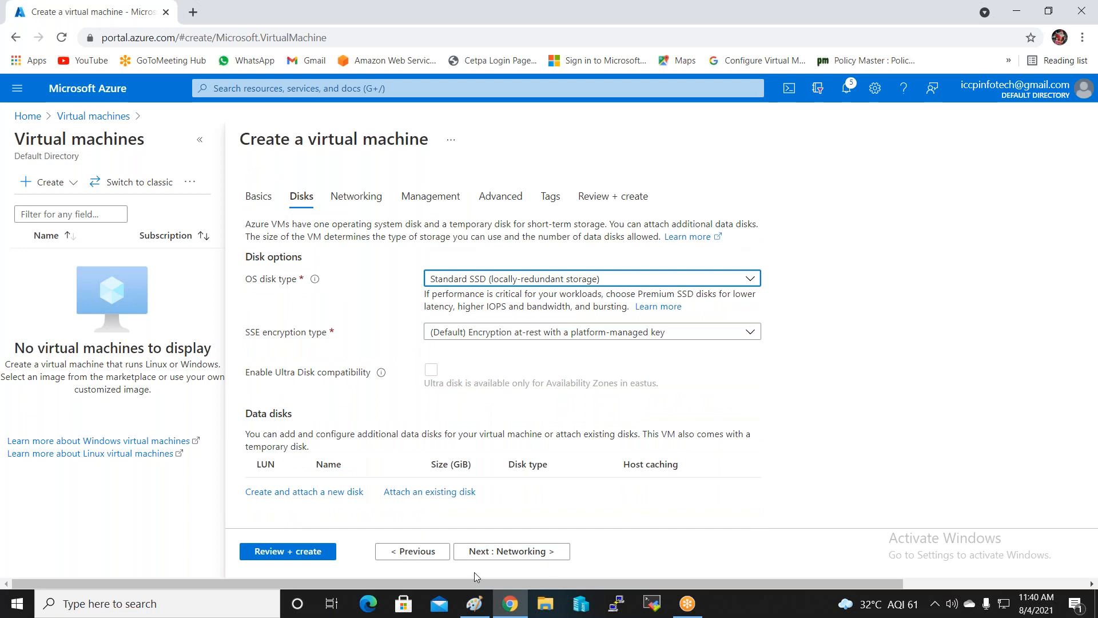
Connect VM2-vnet2 to Vnet2 in subnet Sub3--Marketing (10.0.0.0/26), and validate and create the machine.
left_click(479, 559)
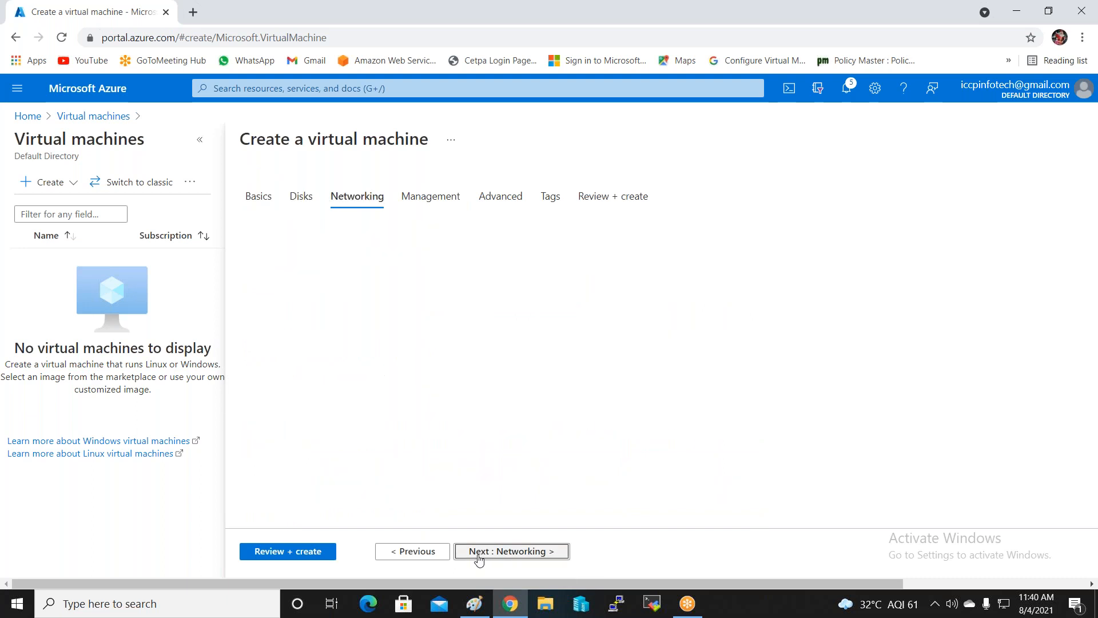
left_click(481, 325)
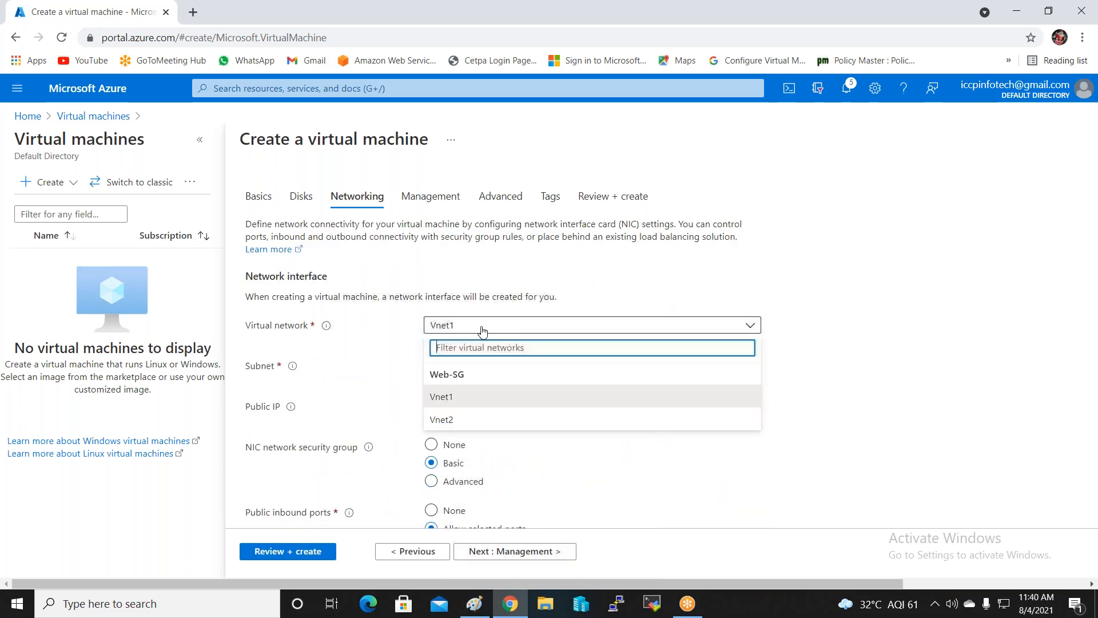
left_click(458, 419)
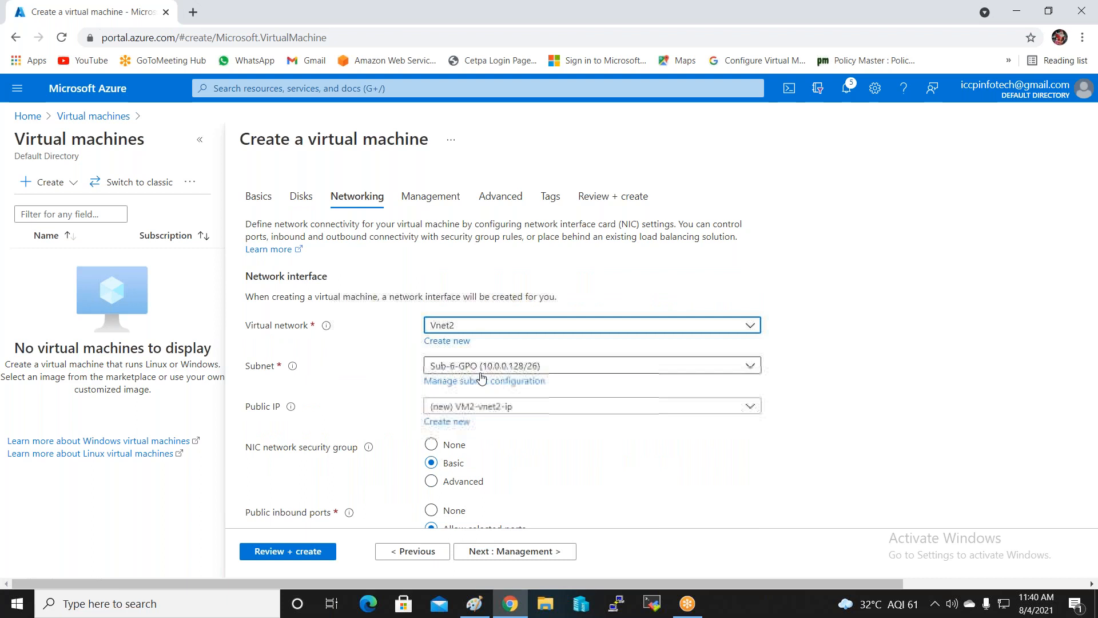
left_click(482, 371)
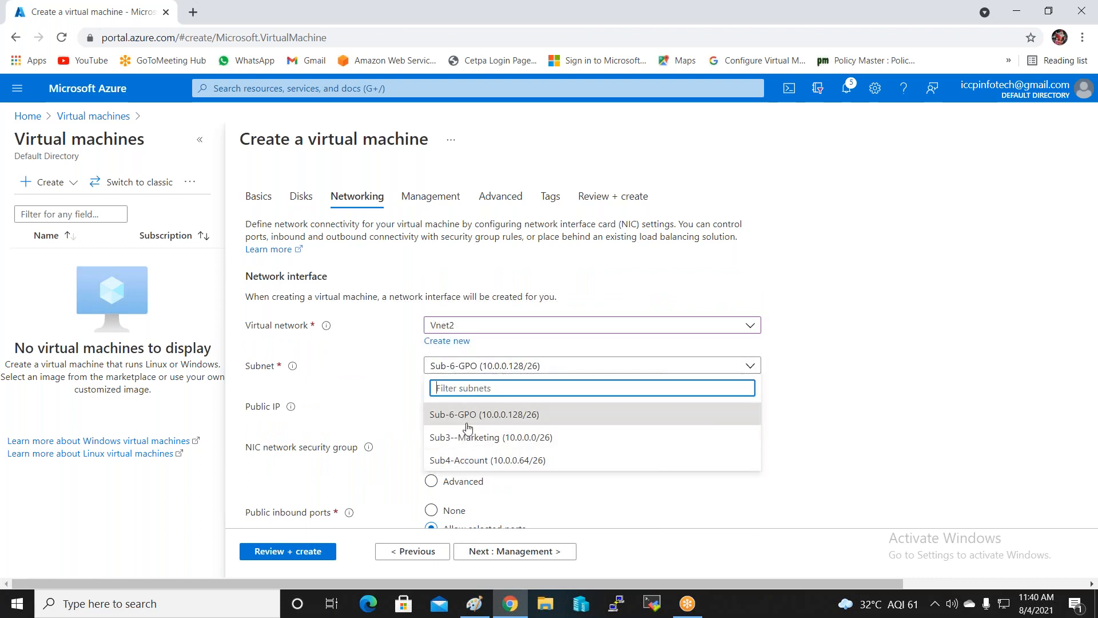
left_click(469, 438)
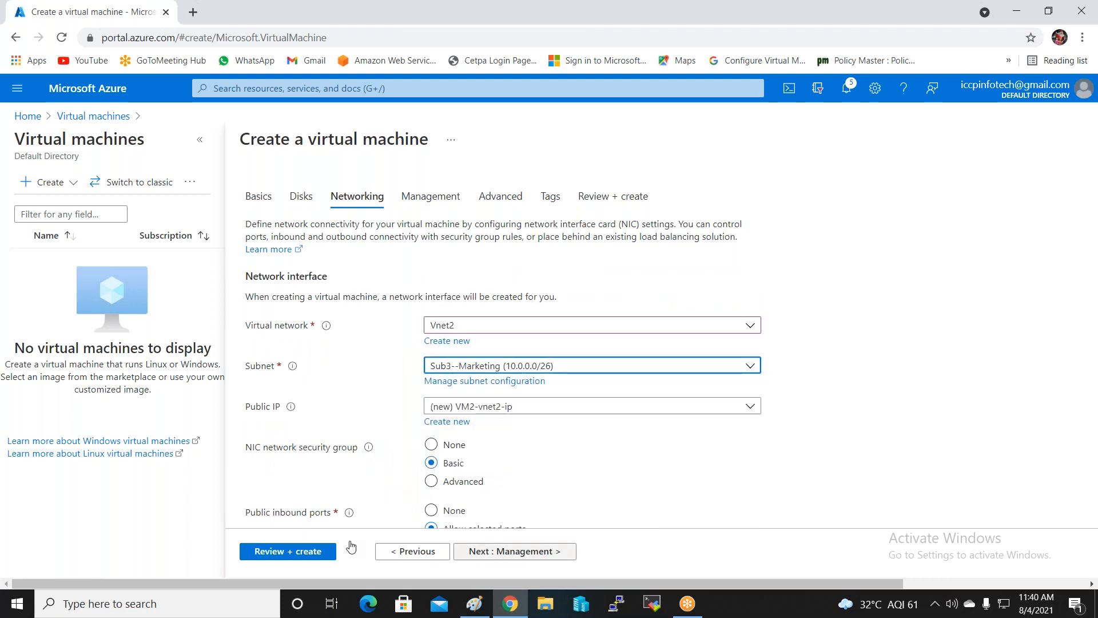
left_click(288, 553)
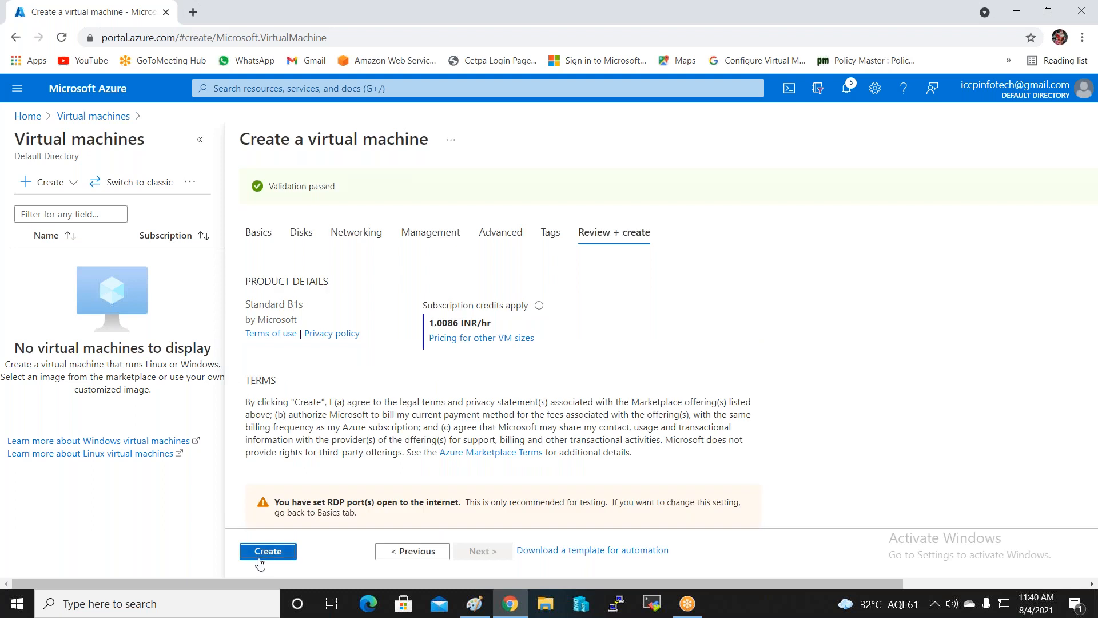
left_click(264, 553)
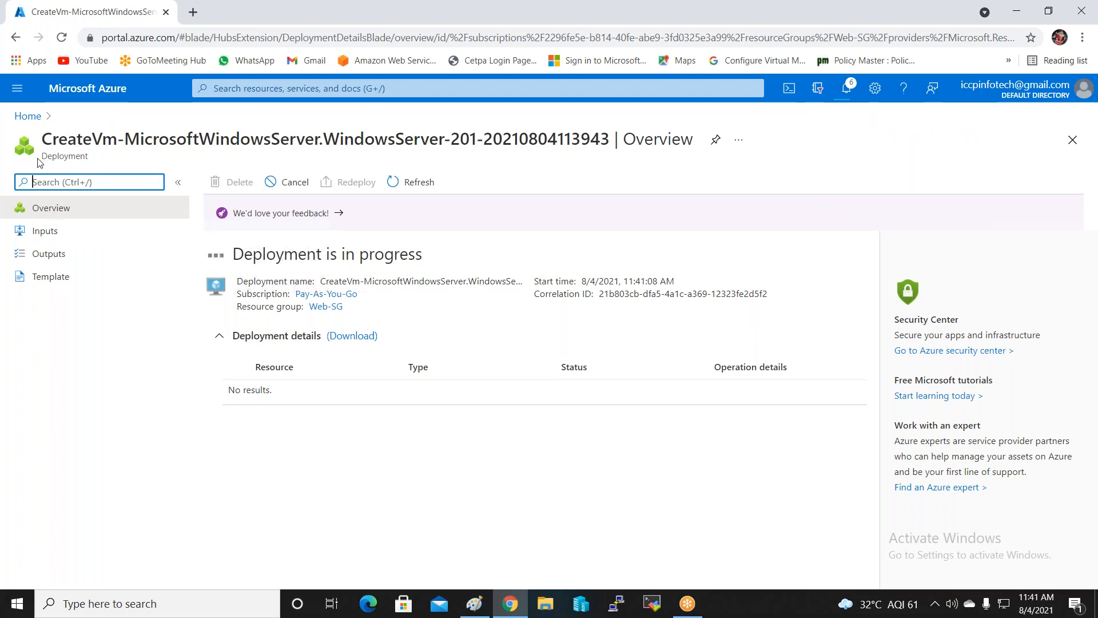
Return to the portal home page and open the list of virtual machines.
left_click(28, 118)
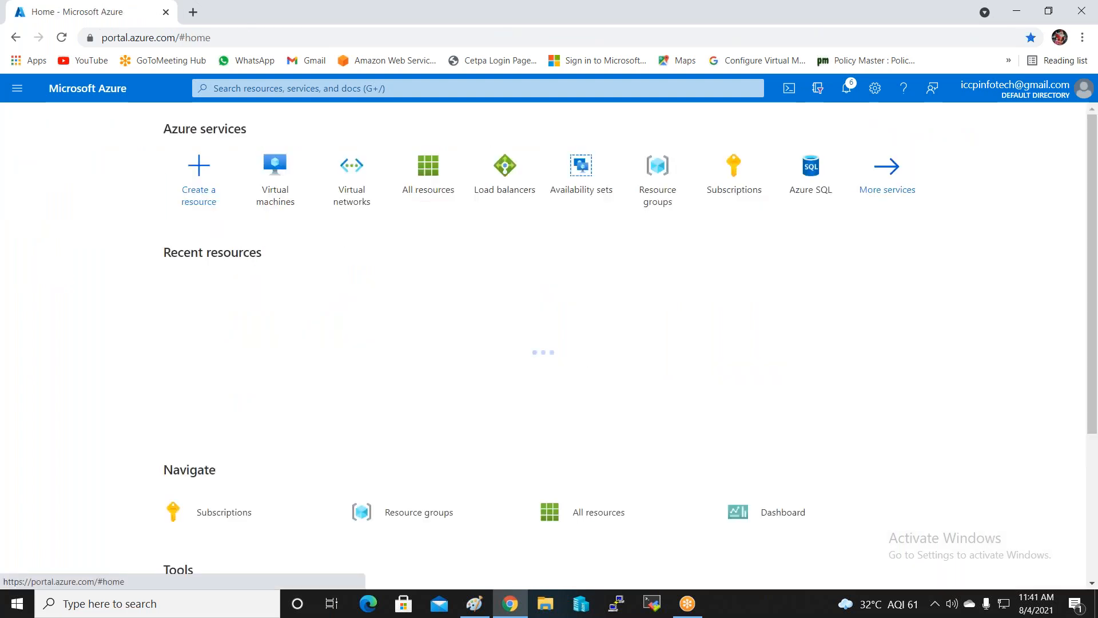
mouse_move(282, 201)
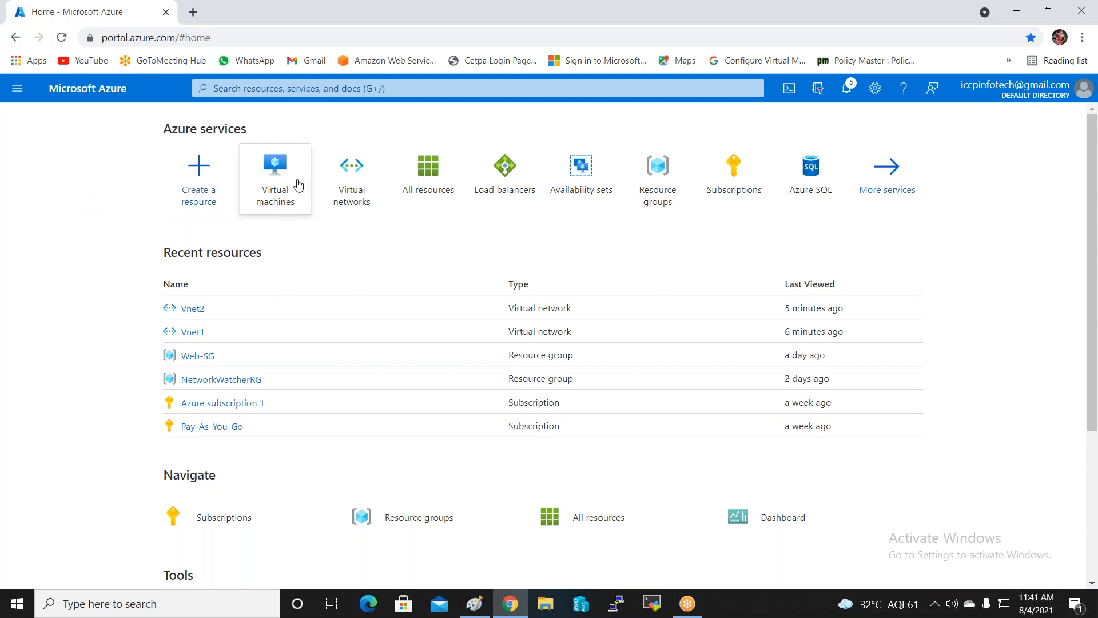
left_click(273, 187)
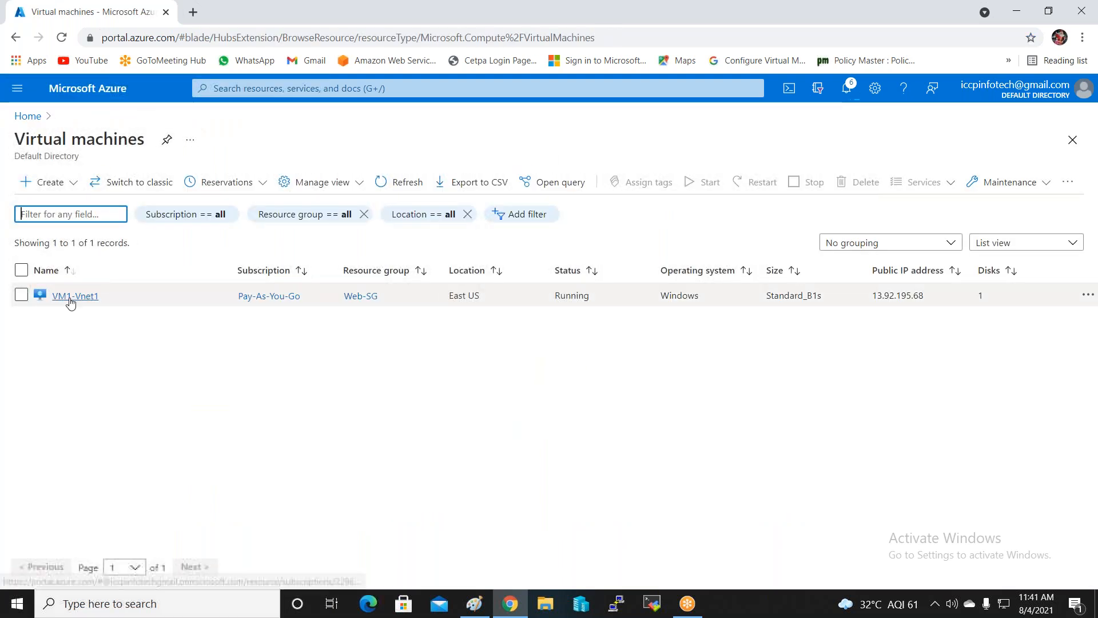
Copy the public IP address of VM1-Vnet1 and start a Remote Desktop connection to 13.92.195.68 from the local computer.
left_click(71, 297)
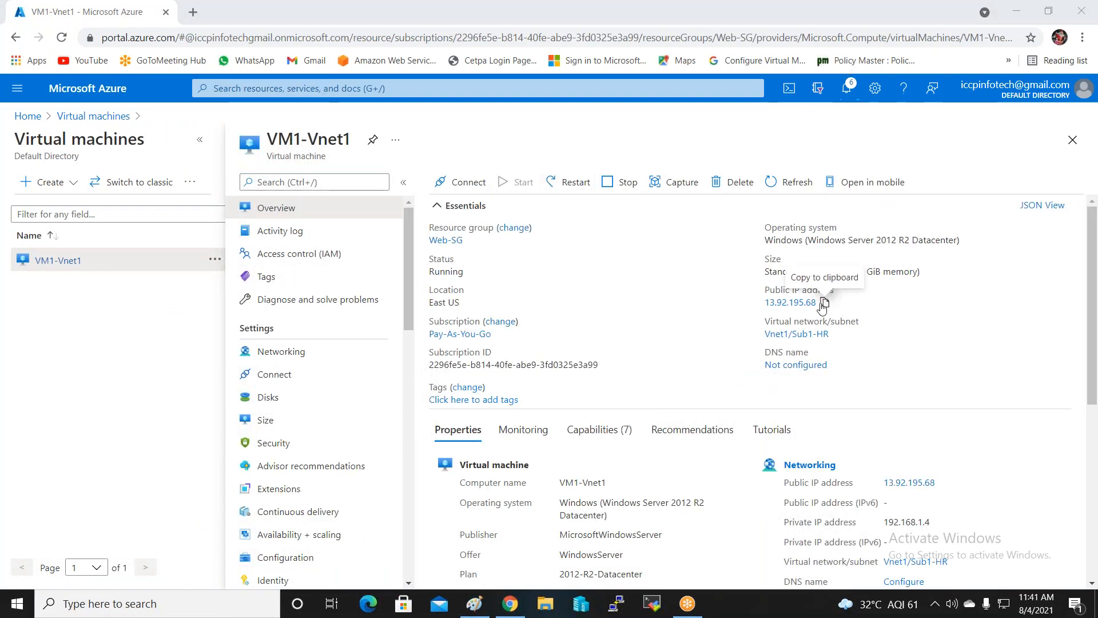
left_click(824, 303)
key("super")
type("rem")
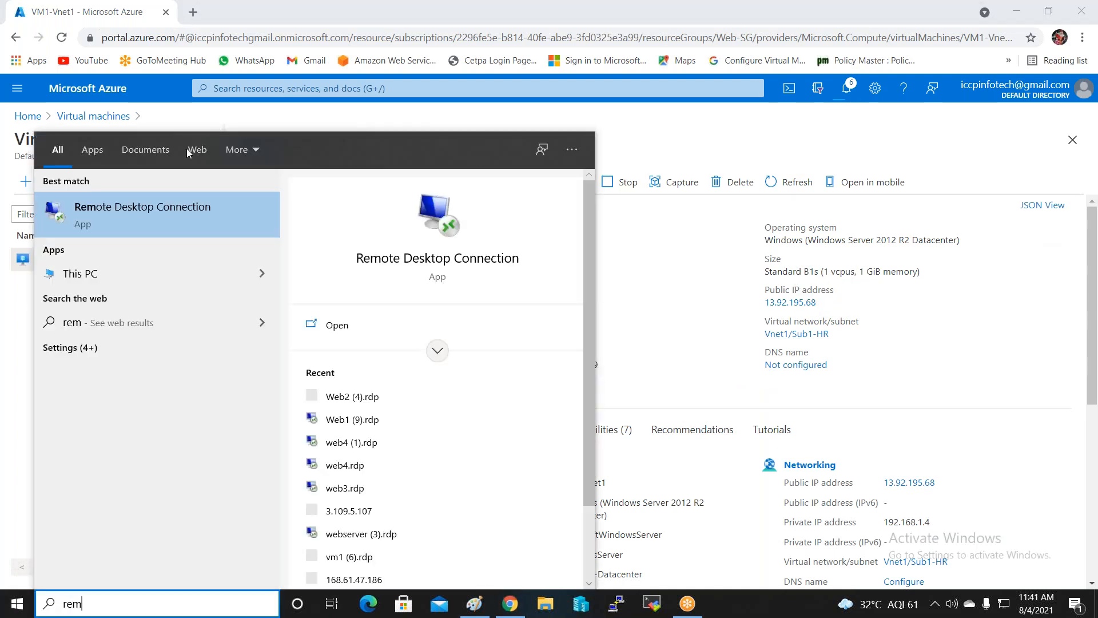
left_click(136, 218)
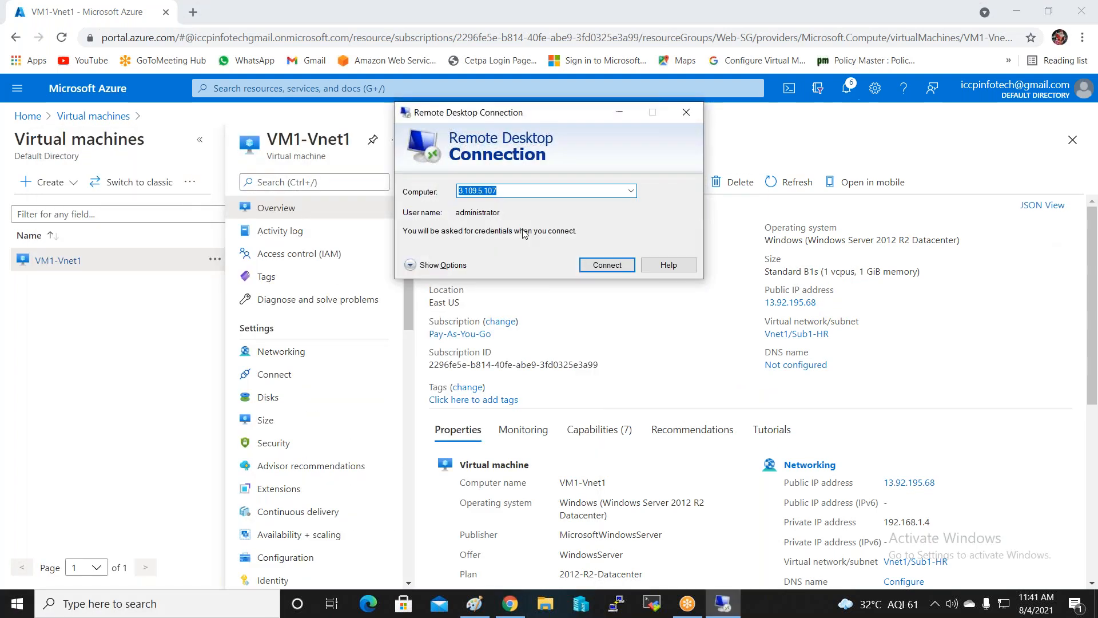
key("ctrl+v")
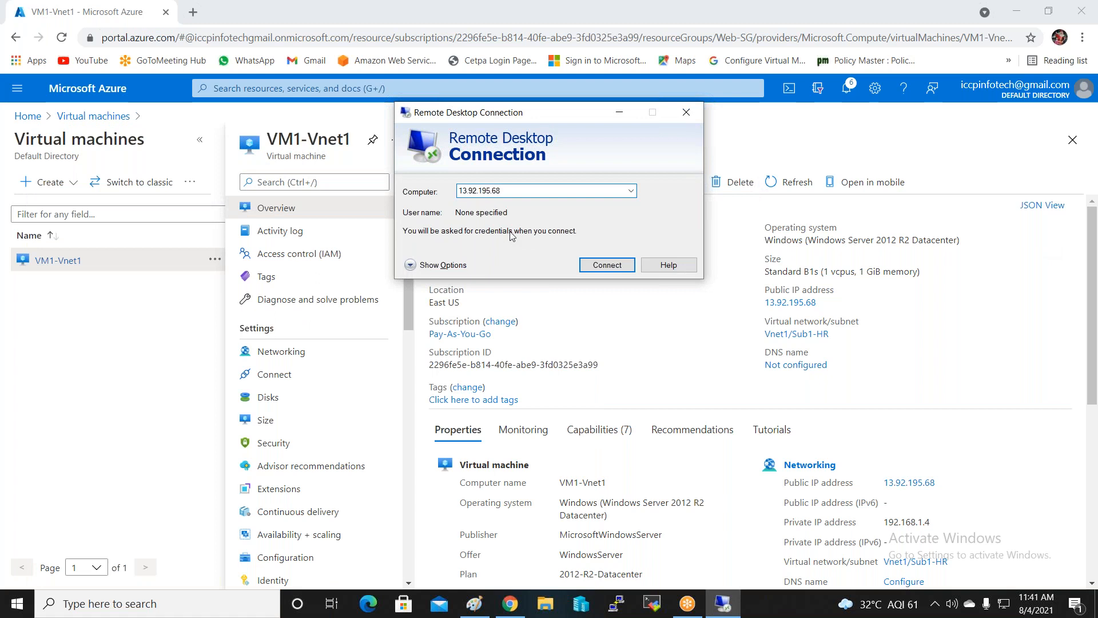
left_click(596, 265)
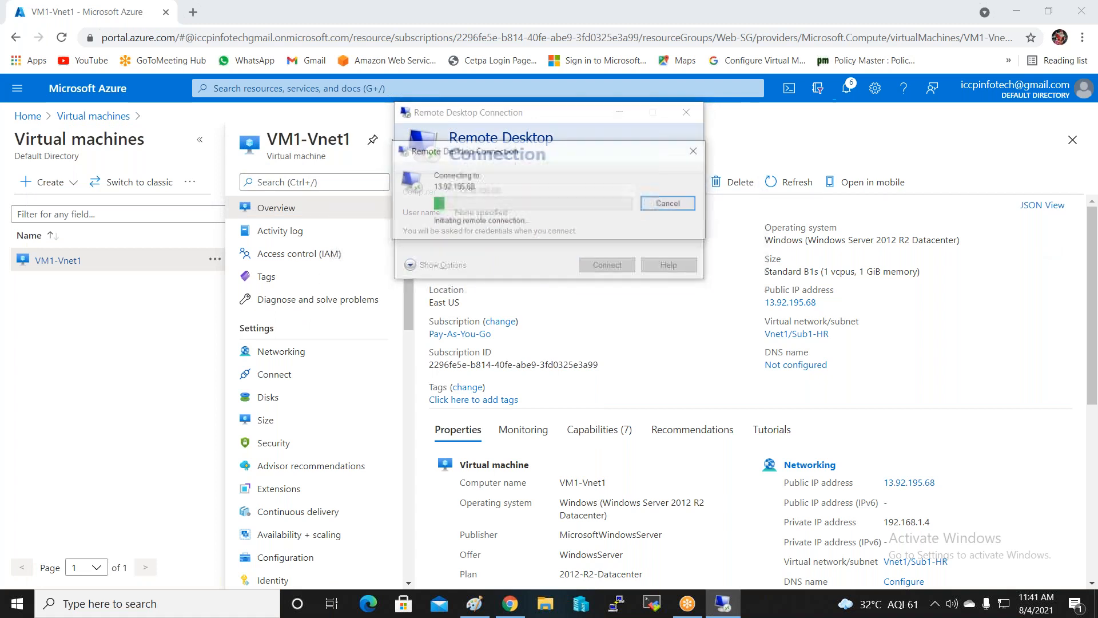
Sign in to VM1-Vnet1 with the account user name and password, and accept the certificate of the remote computer.
type("iccp")
key("Tab")
type("************")
key("Return")
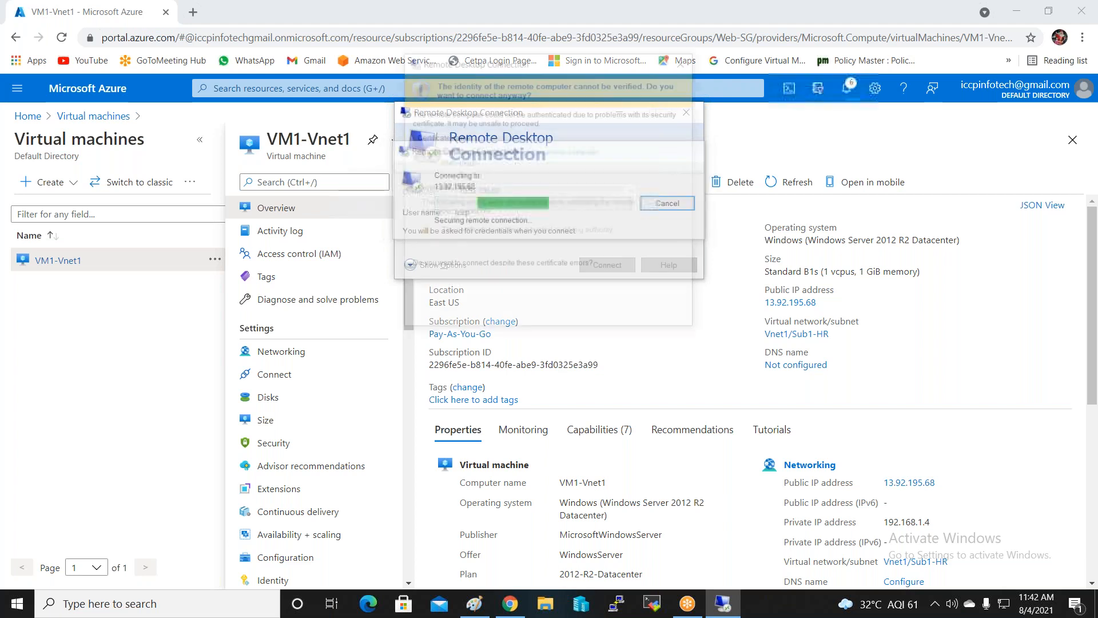
left_click(601, 315)
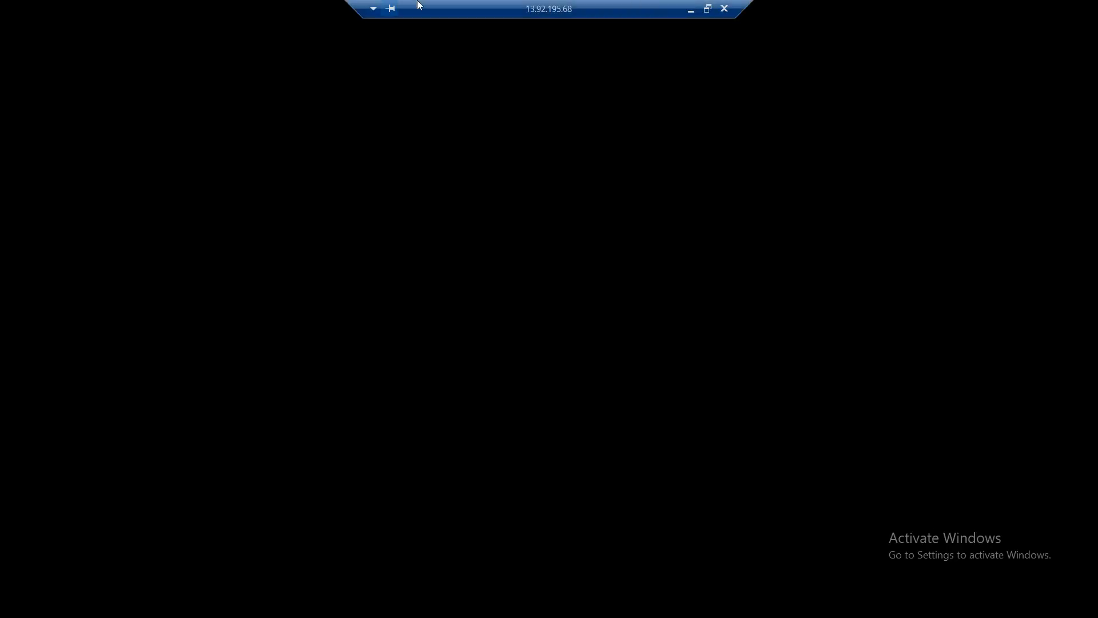
Switch back to the Azure portal, refresh the list of virtual machines and open the overview of VM2-vnet2.
left_click(690, 10)
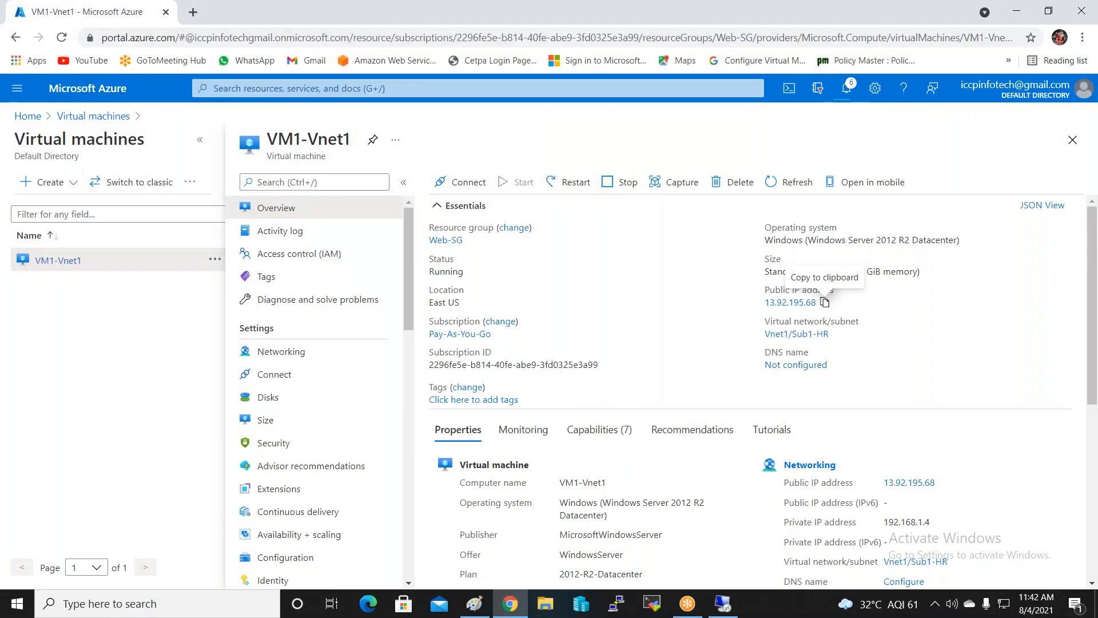
left_click(74, 116)
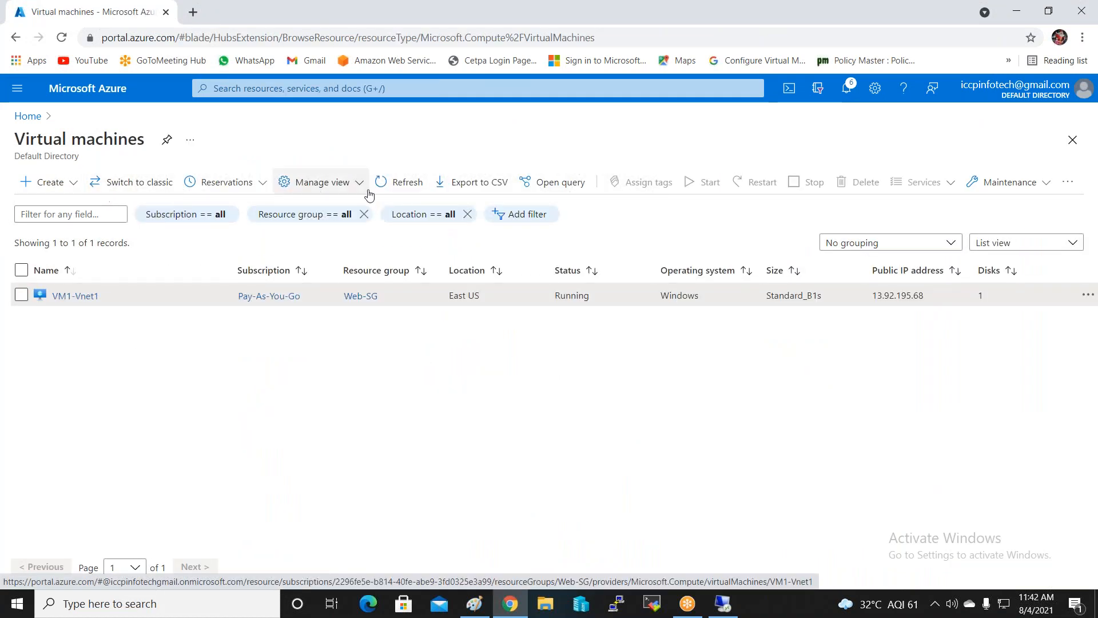
left_click(403, 183)
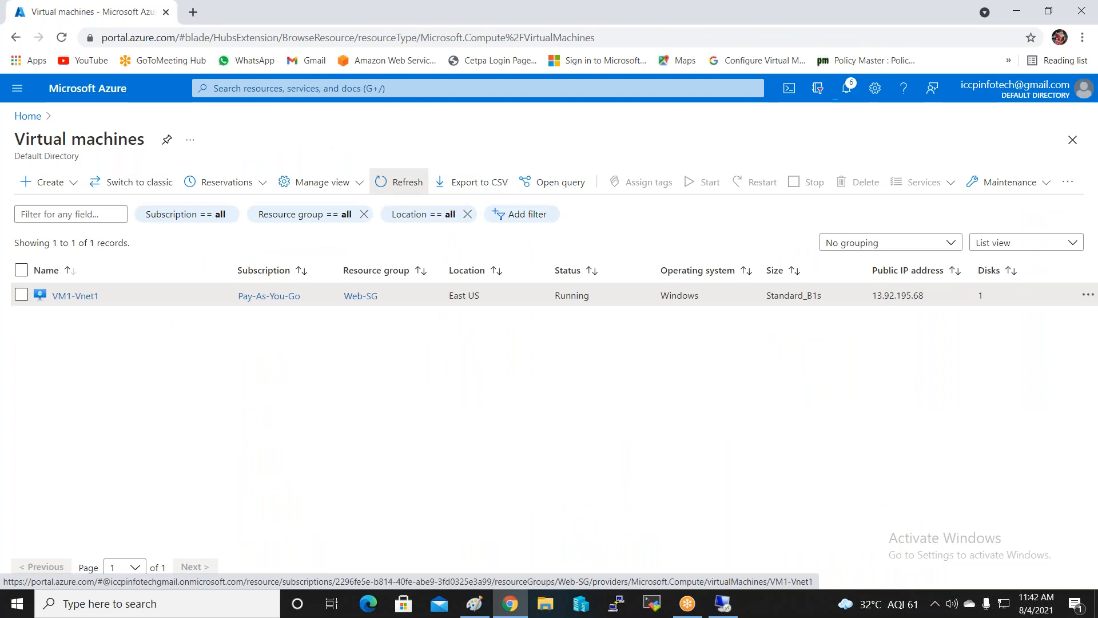
left_click(75, 318)
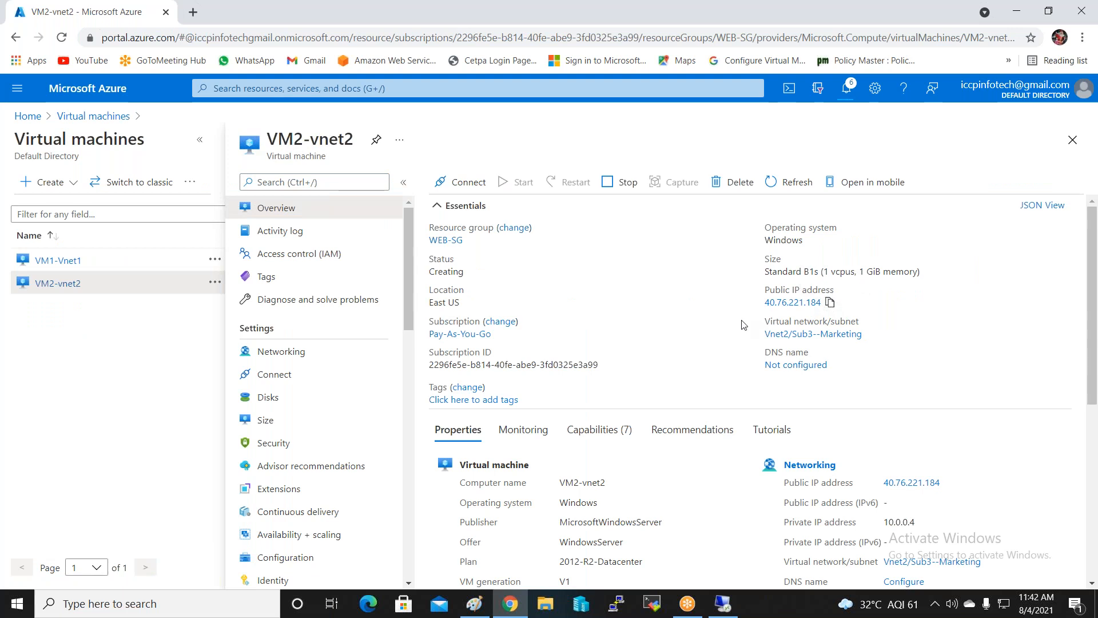
key("super")
type("r")
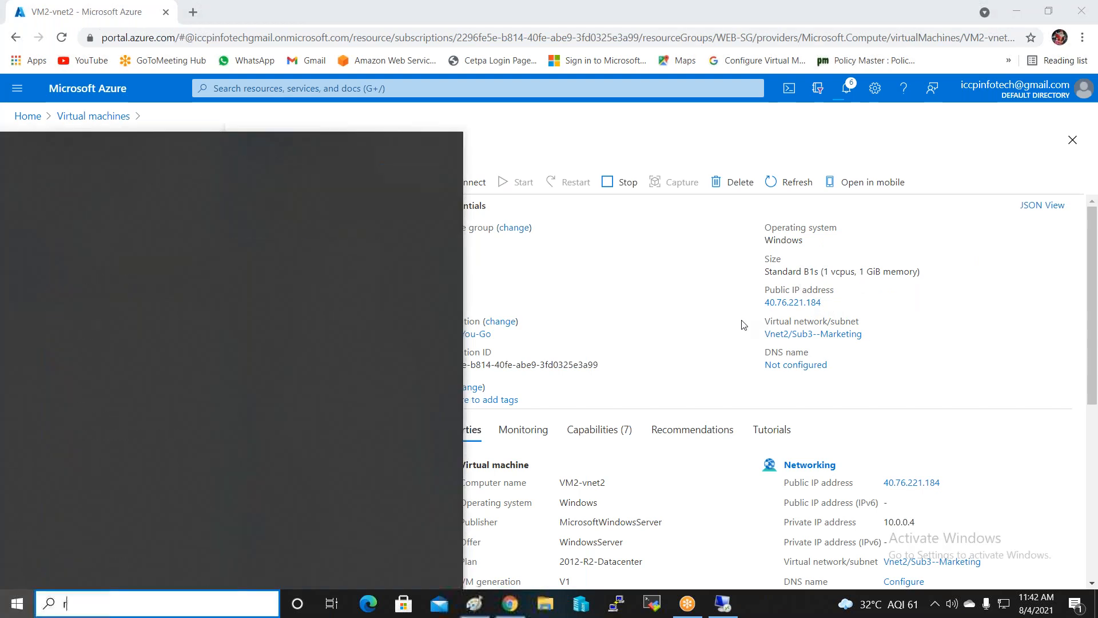
type("em")
key("Escape")
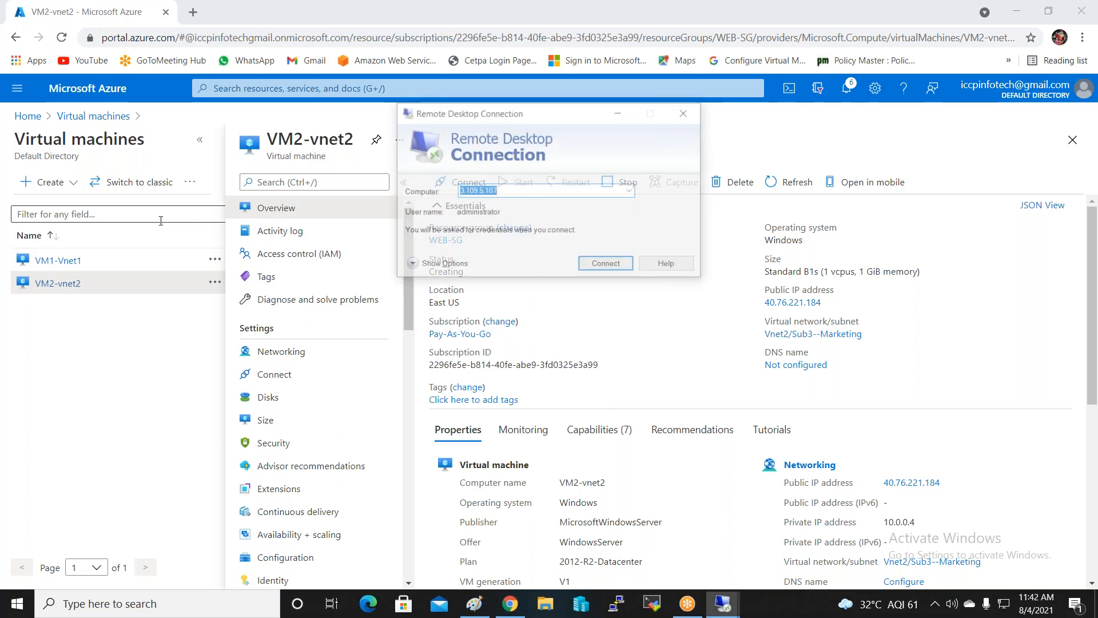
key("ctrl+v")
left_click(589, 264)
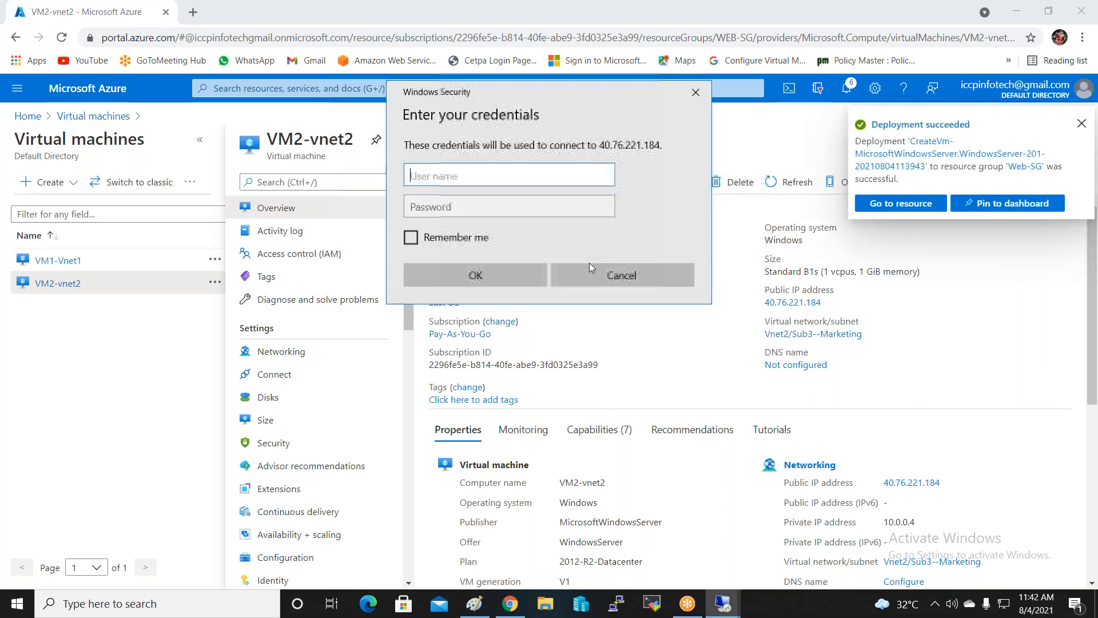
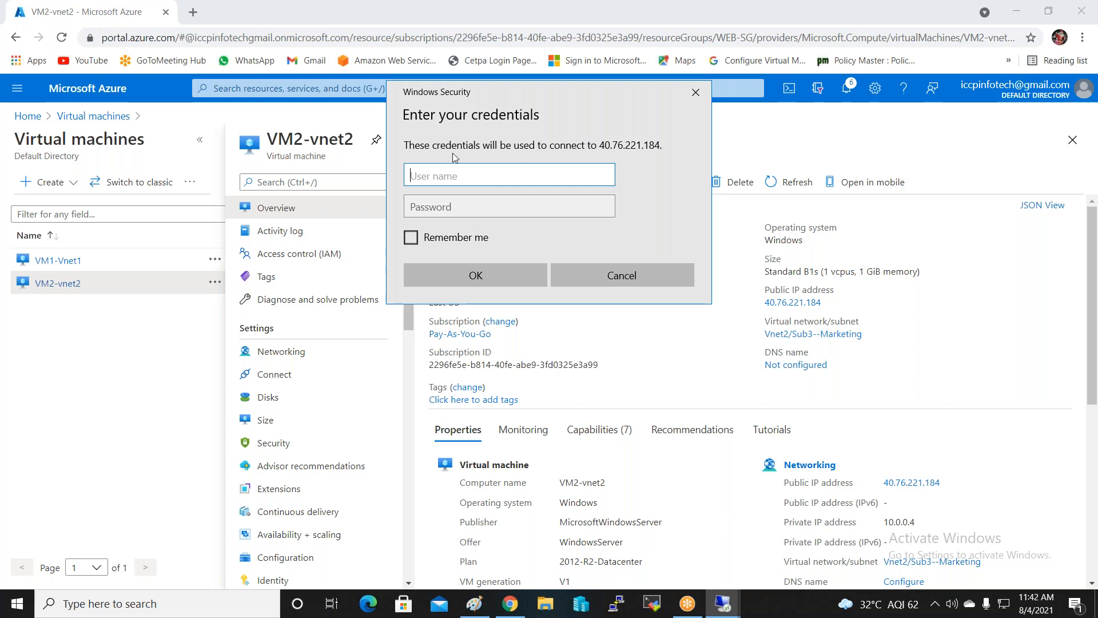
left_click(695, 92)
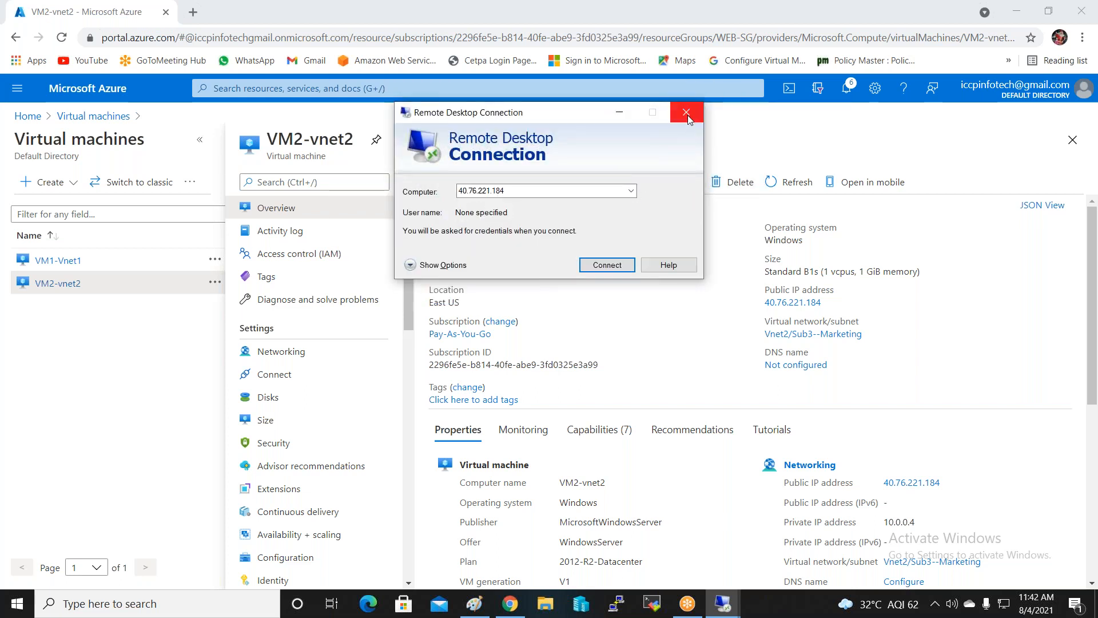
left_click(688, 115)
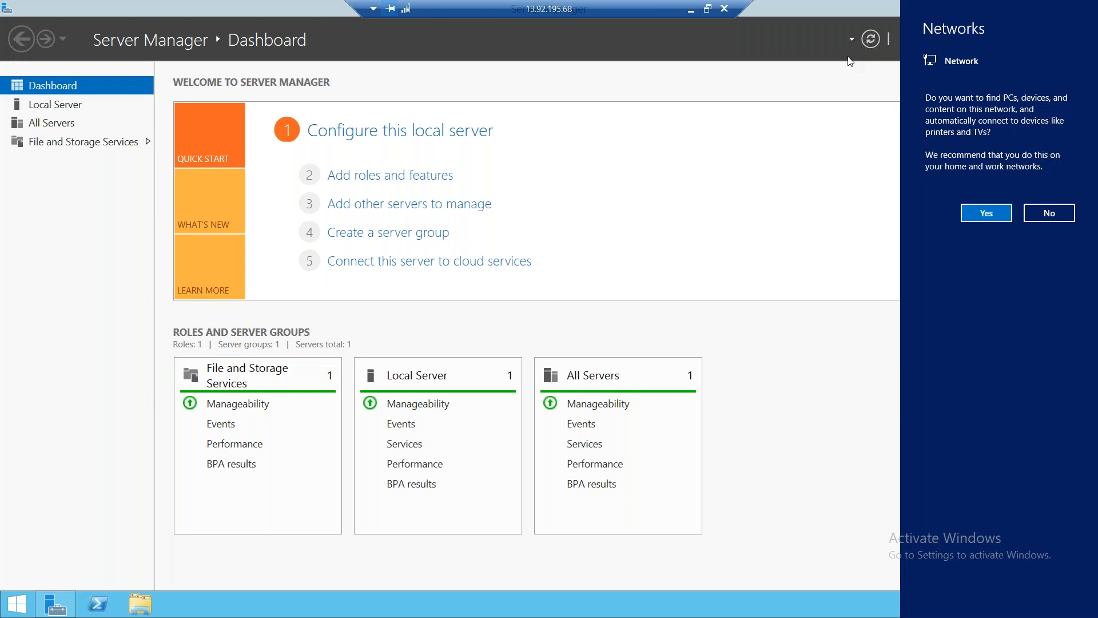
Dismiss the network discovery prompt in the VM1-Vnet1 session and open Remote Desktop Connection inside it.
left_click(842, 212)
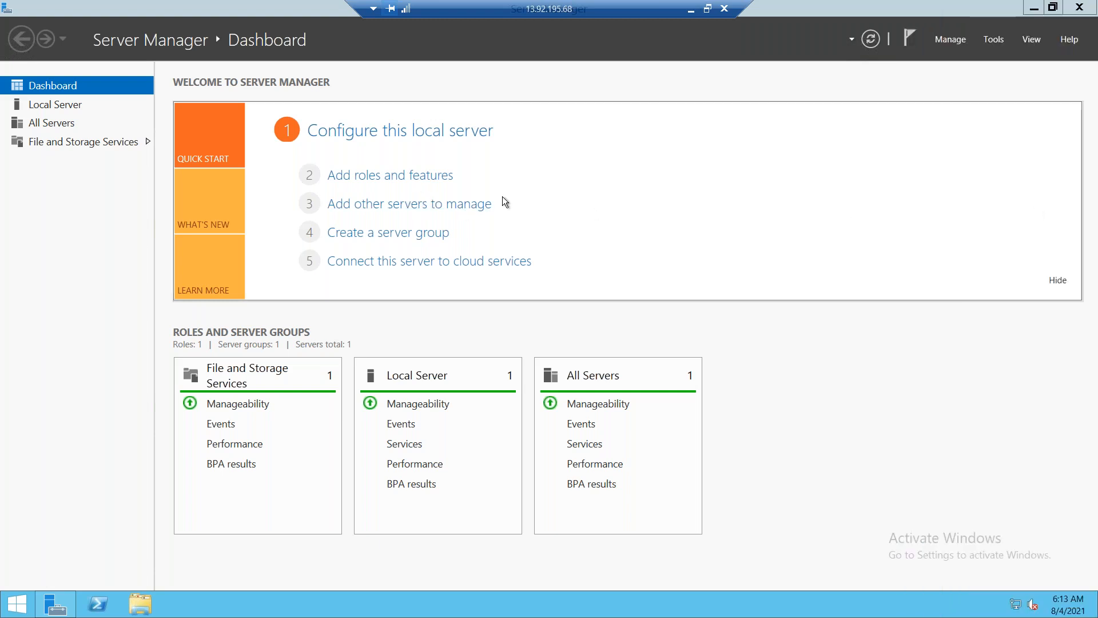
key("super")
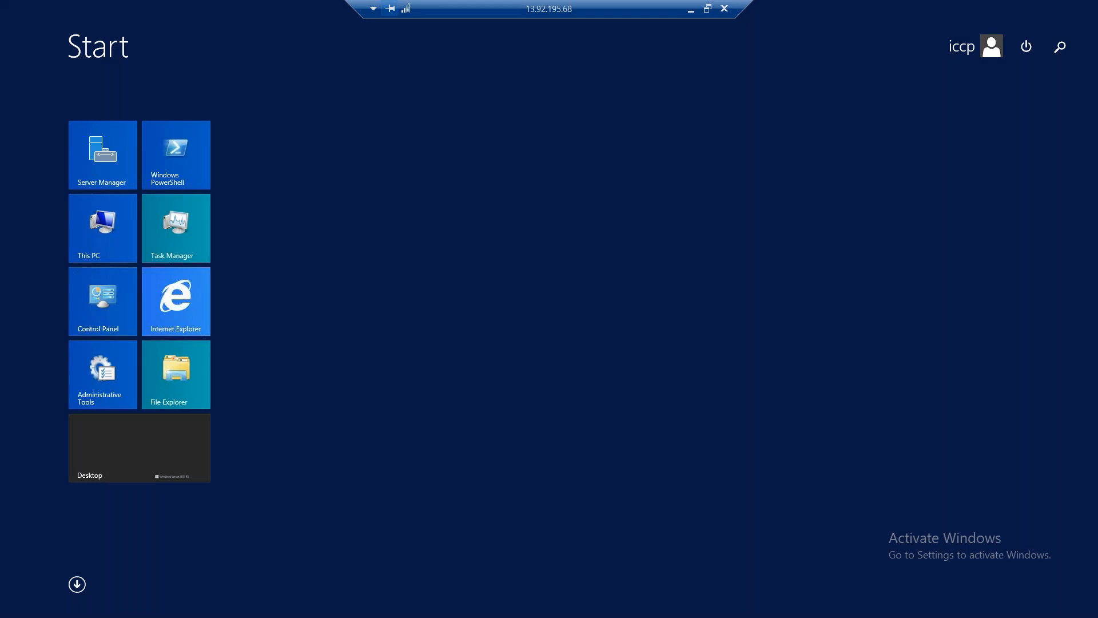
type("remo")
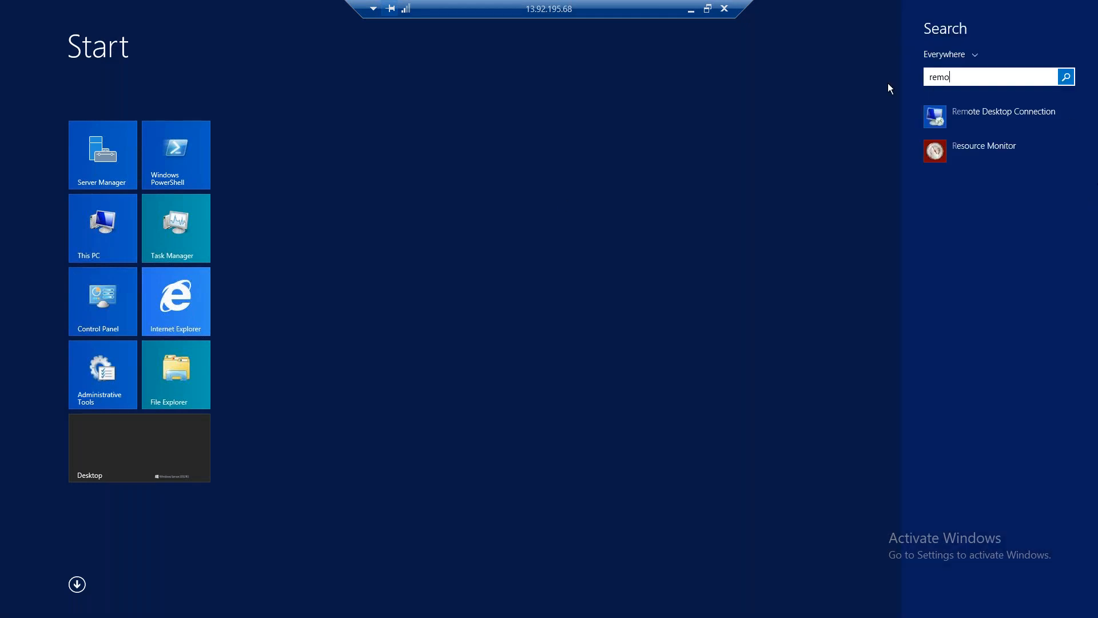
left_click(979, 114)
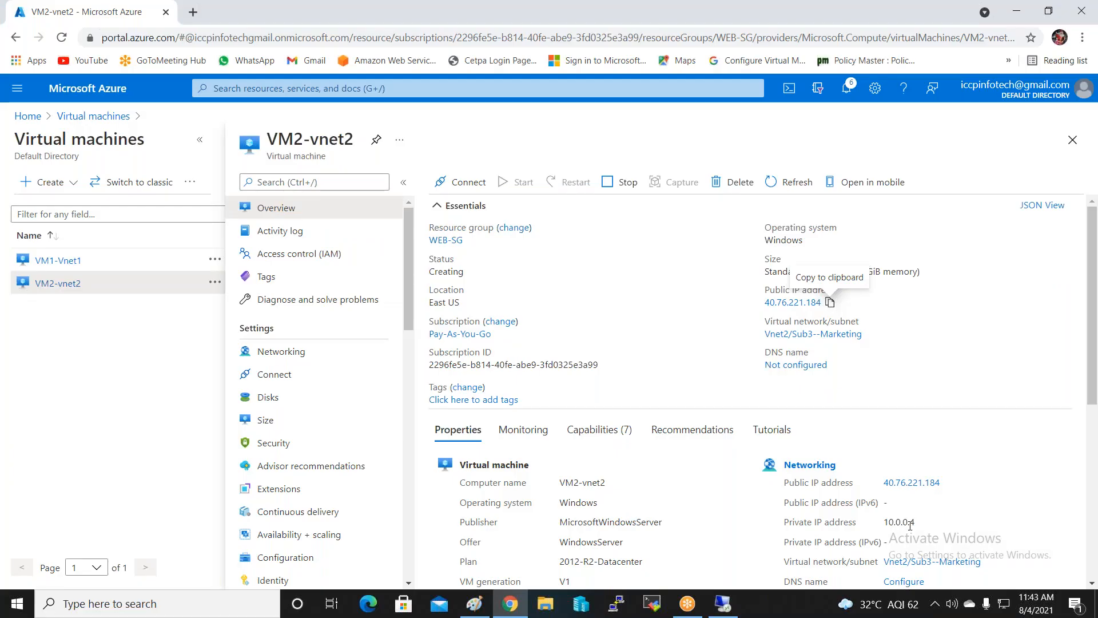
Check the private IP address in the overview of VM1-Vnet1 in the portal and return to its remote session.
left_click(62, 261)
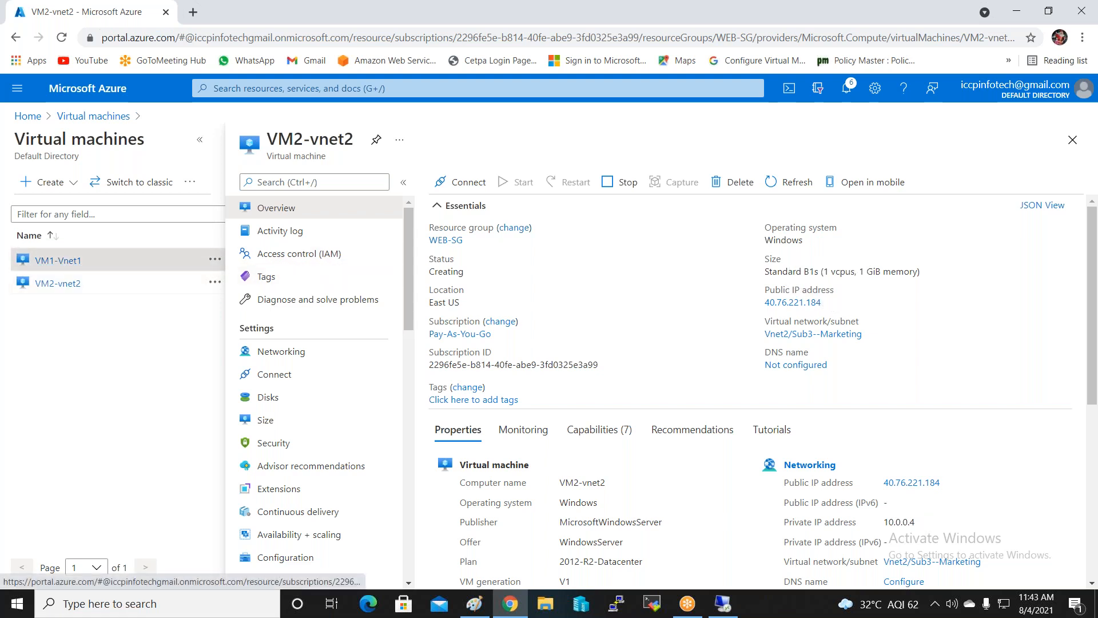
left_click(62, 261)
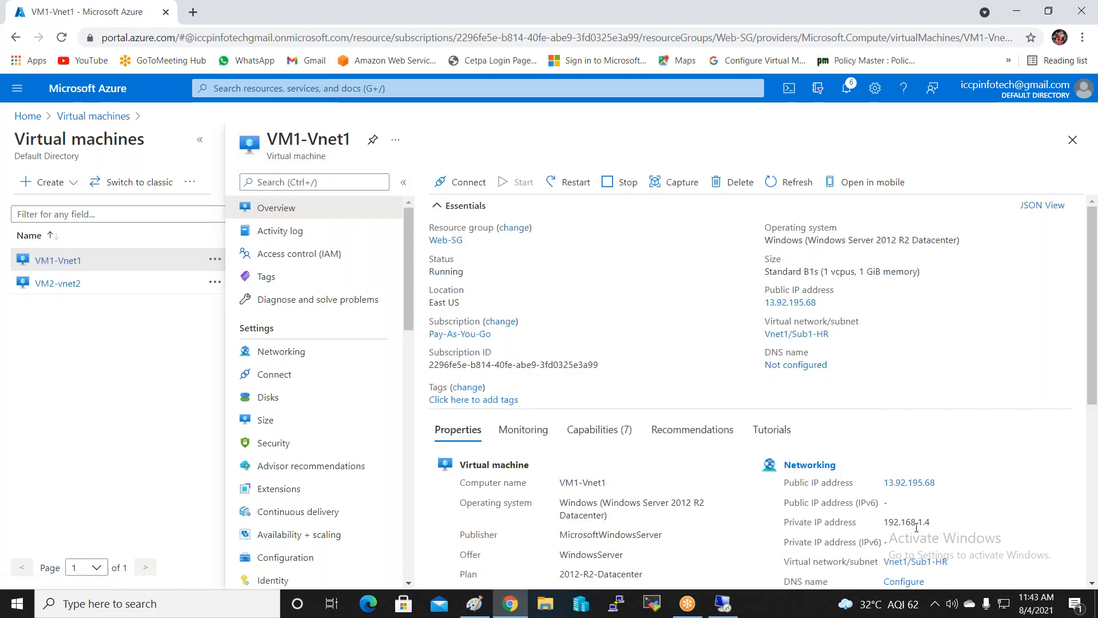
left_click(722, 607)
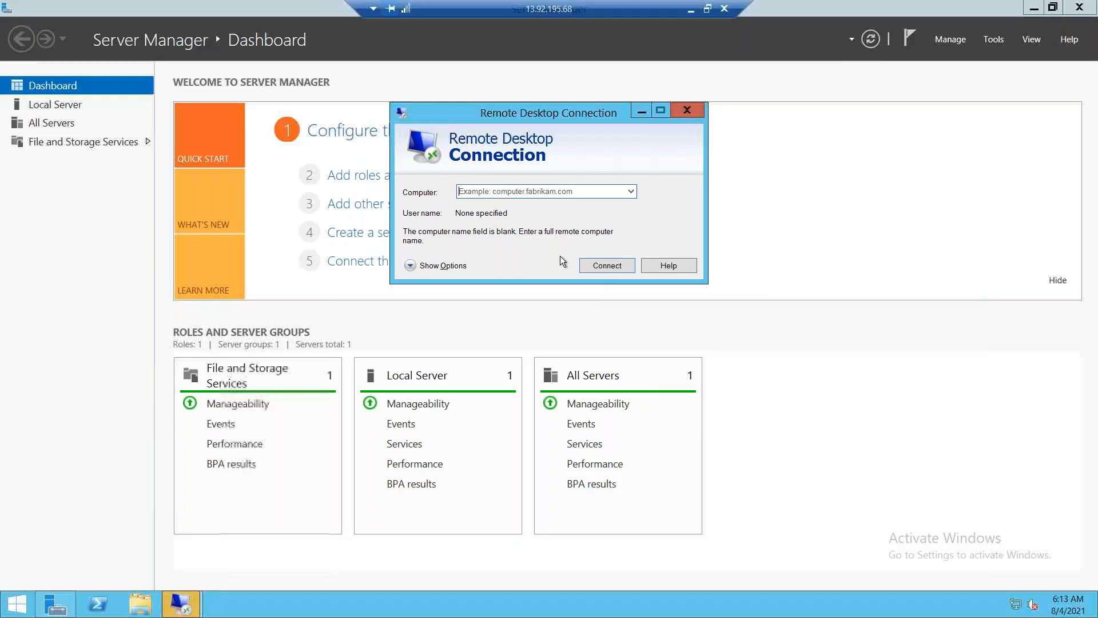
Try to connect from VM1-Vnet1 to VM2-vnet2 at private IP address 10.0.0.4, and close Server Manager in the session.
type("10.0.0.4")
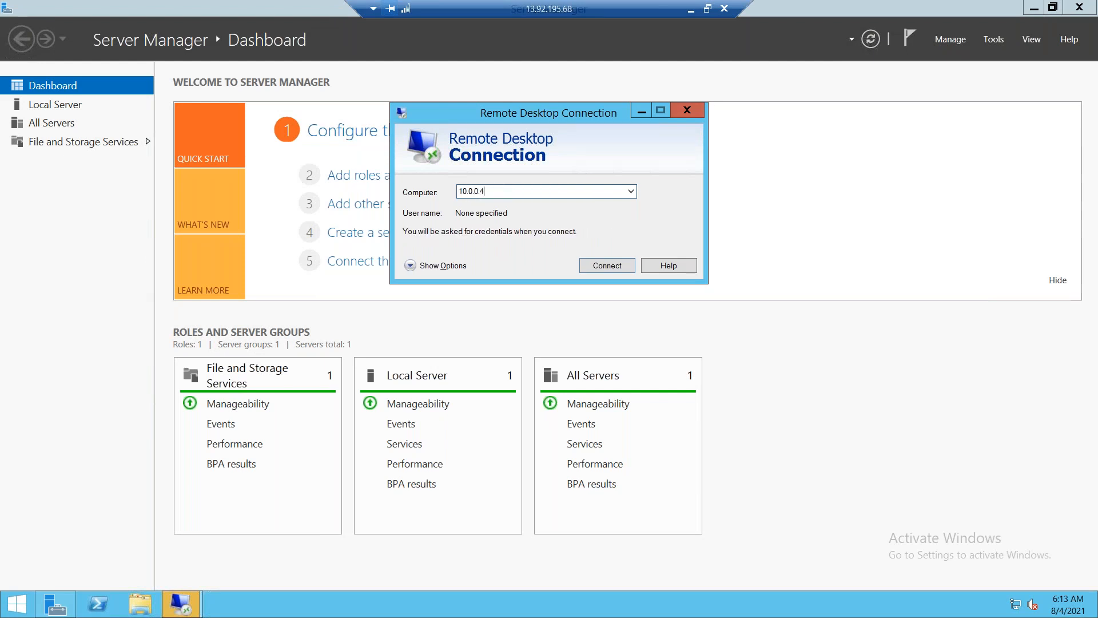
left_click(606, 260)
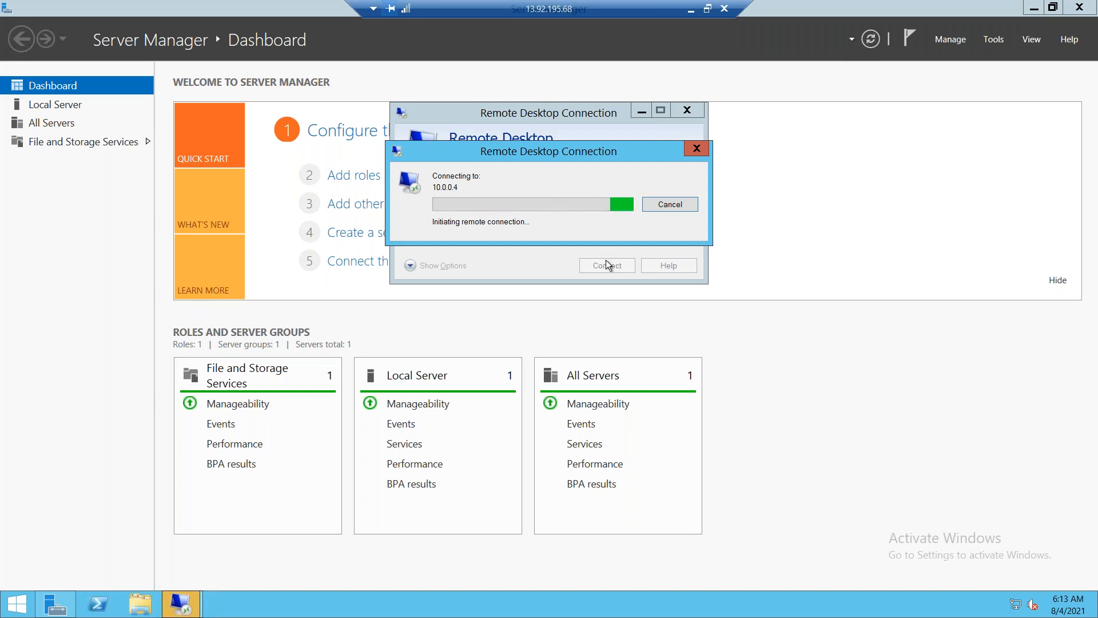
left_click(1080, 8)
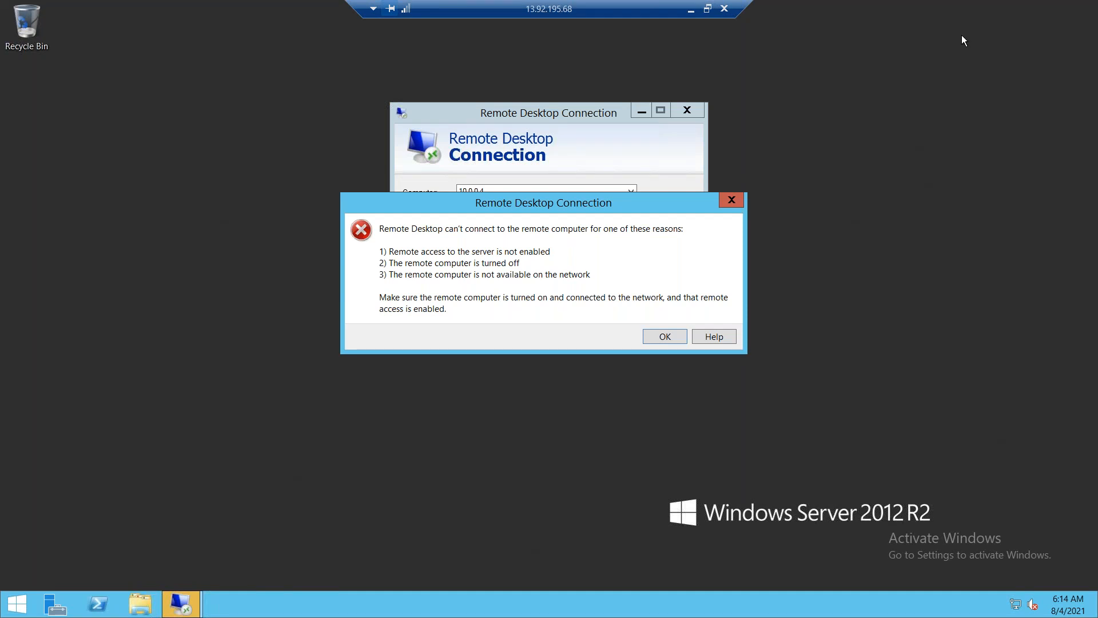
left_click(691, 9)
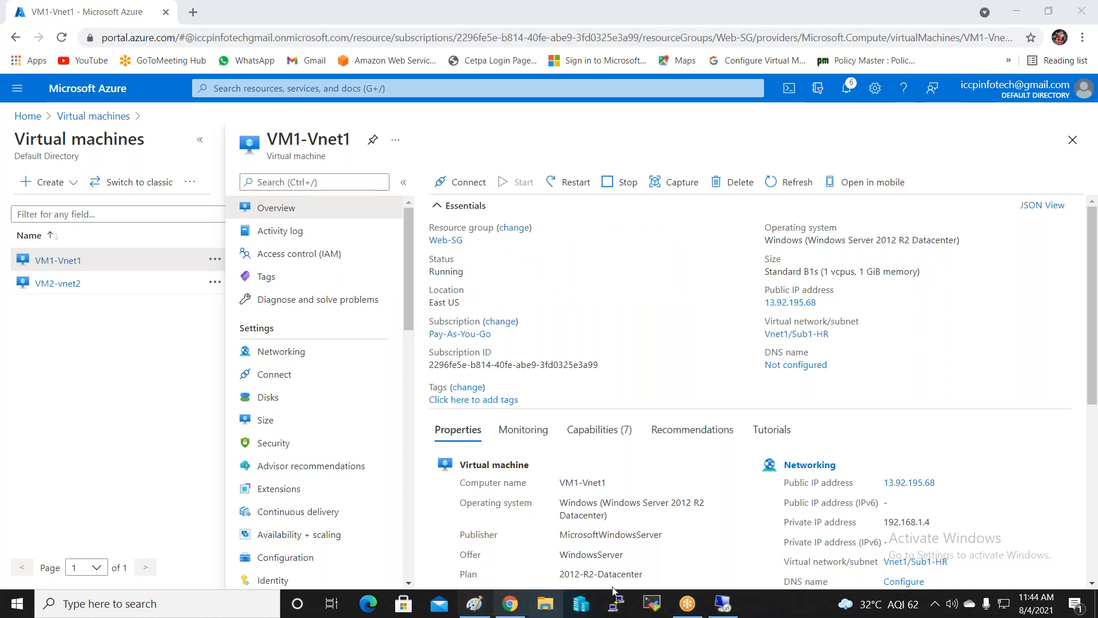
mouse_move(724, 604)
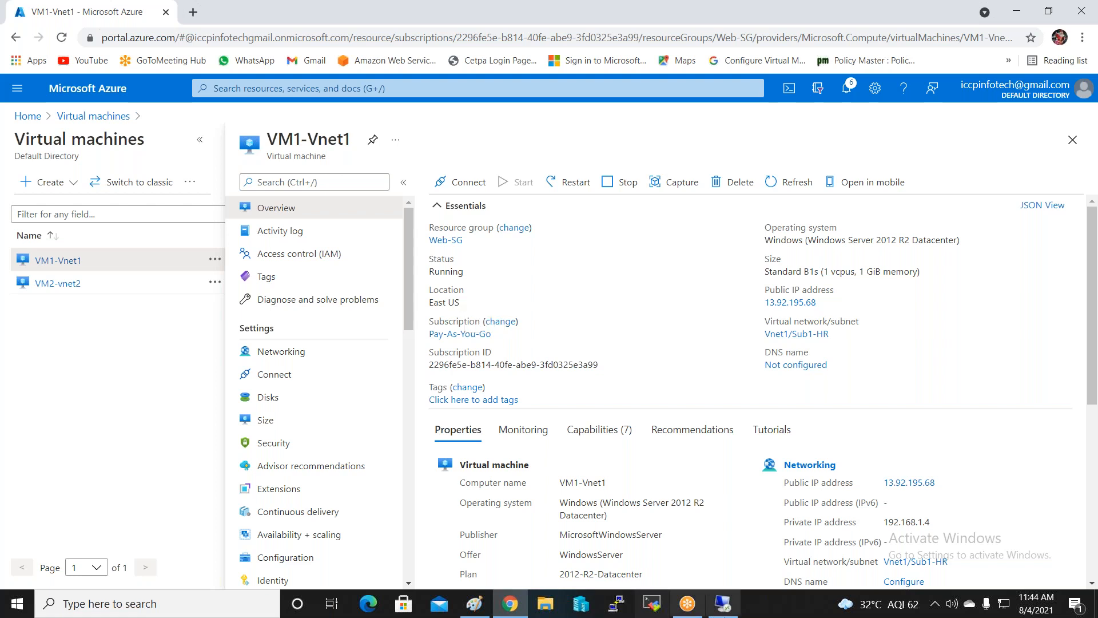
left_click(723, 603)
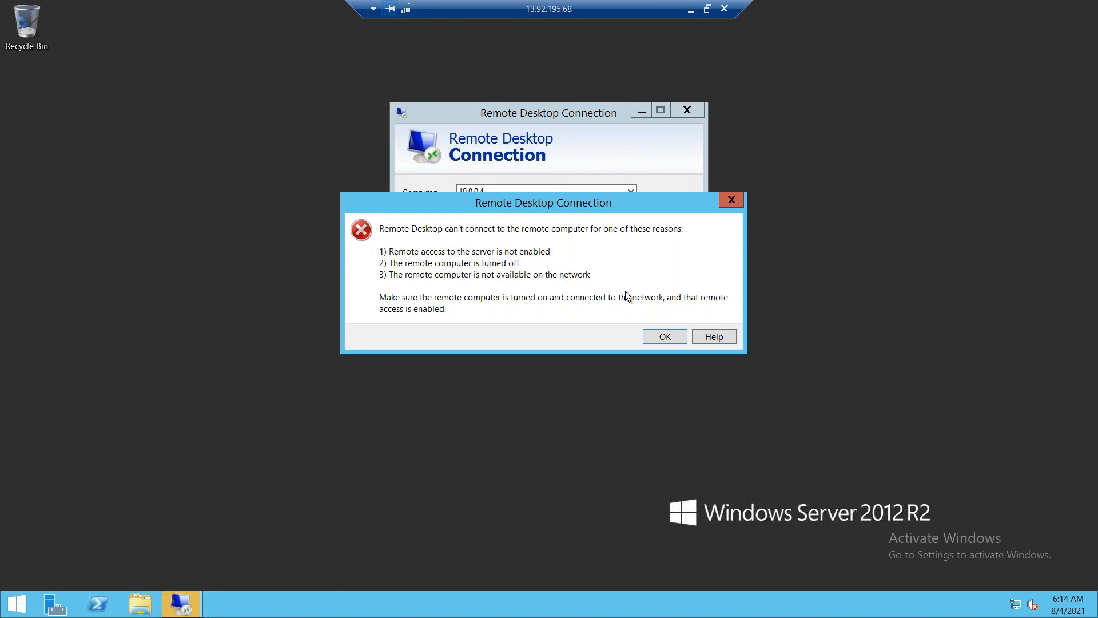
Switch back to the Azure portal and open Vnet1 from the list of virtual networks.
left_click(691, 9)
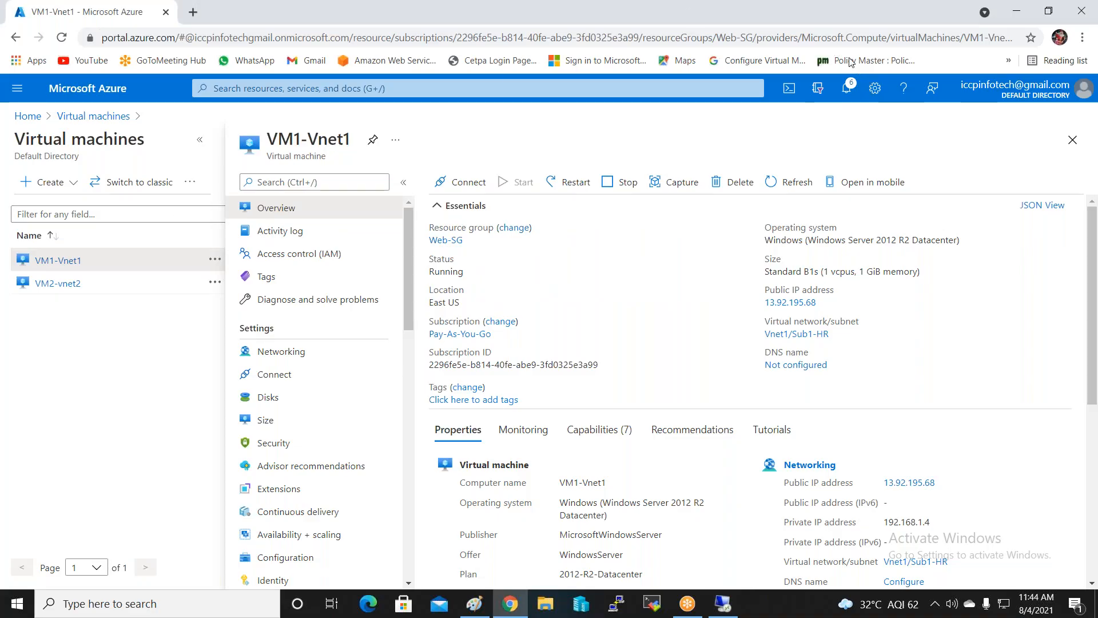
left_click(27, 116)
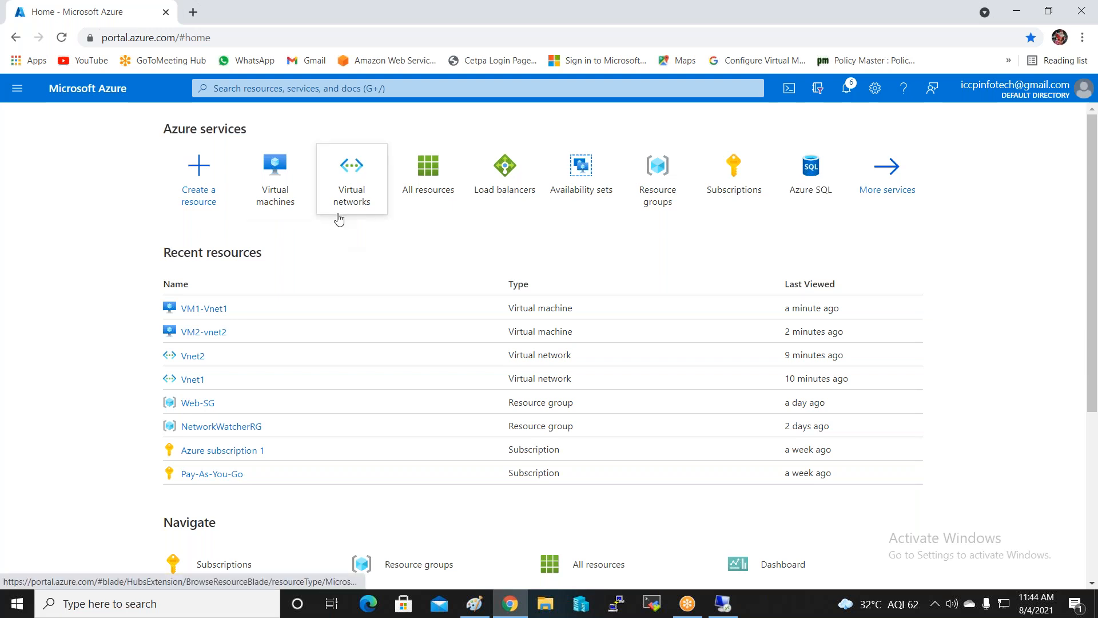
mouse_move(294, 205)
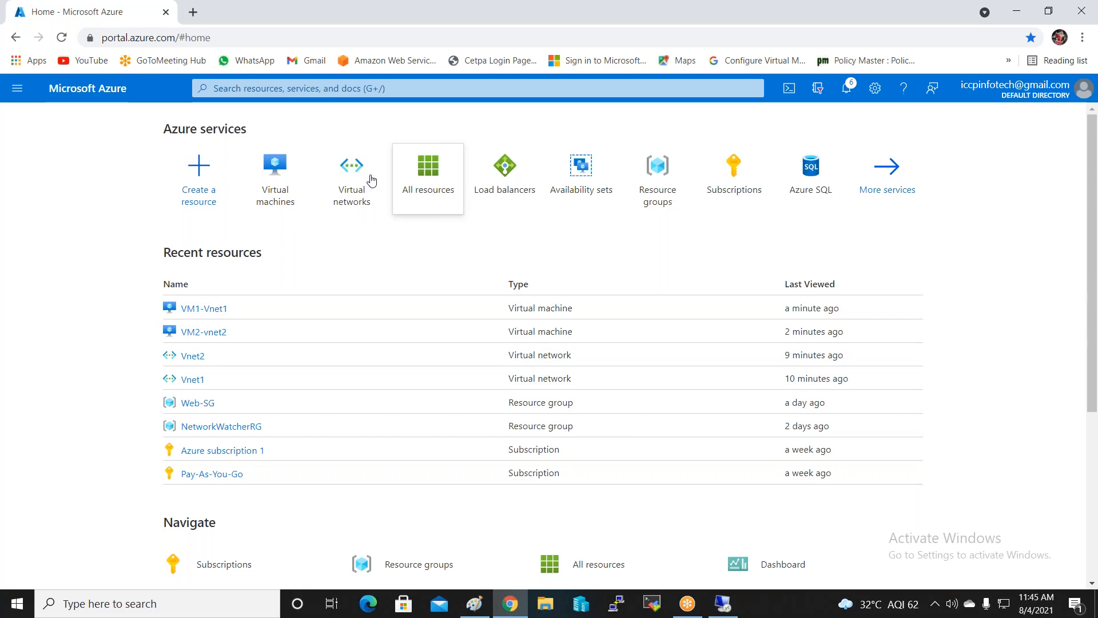
left_click(353, 174)
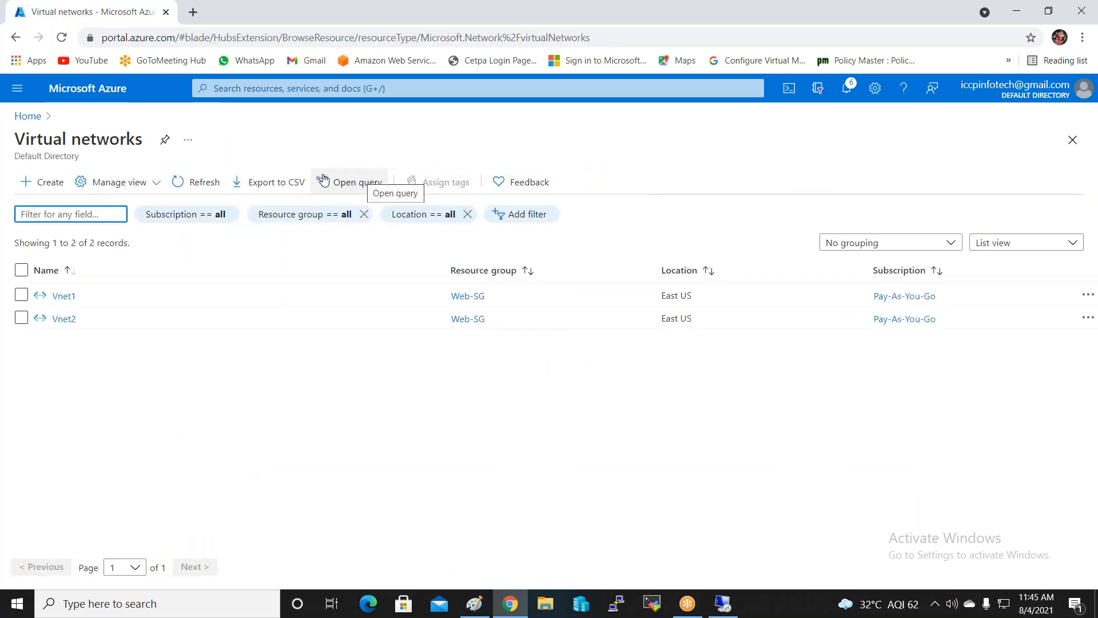
left_click(61, 296)
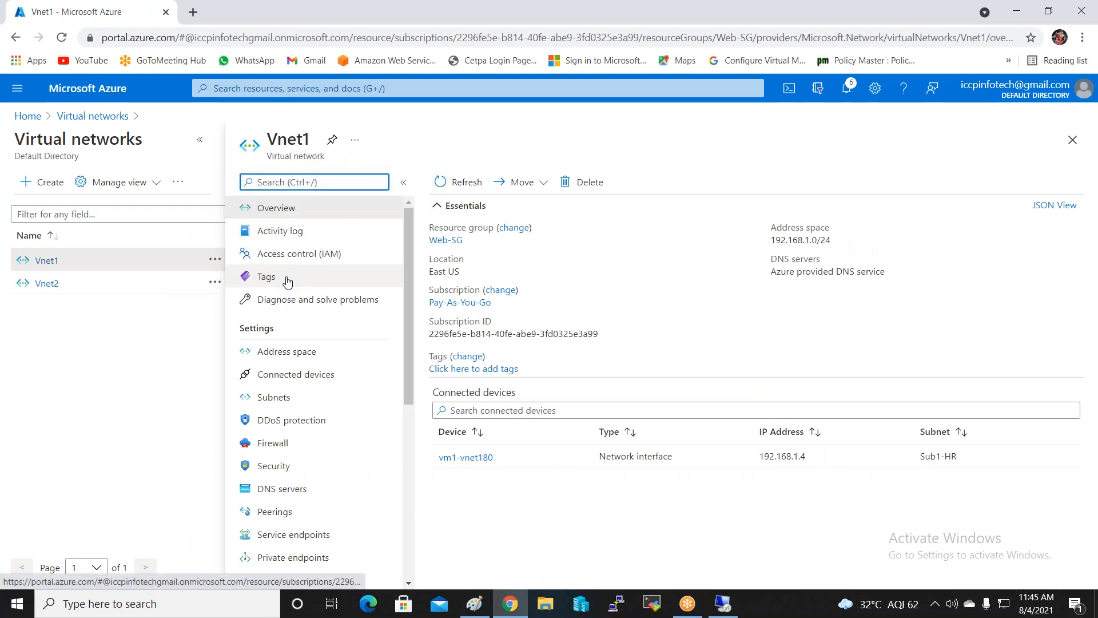
Open the peerings of Vnet1 and start adding a new peering.
scroll(292, 281, "down", 3)
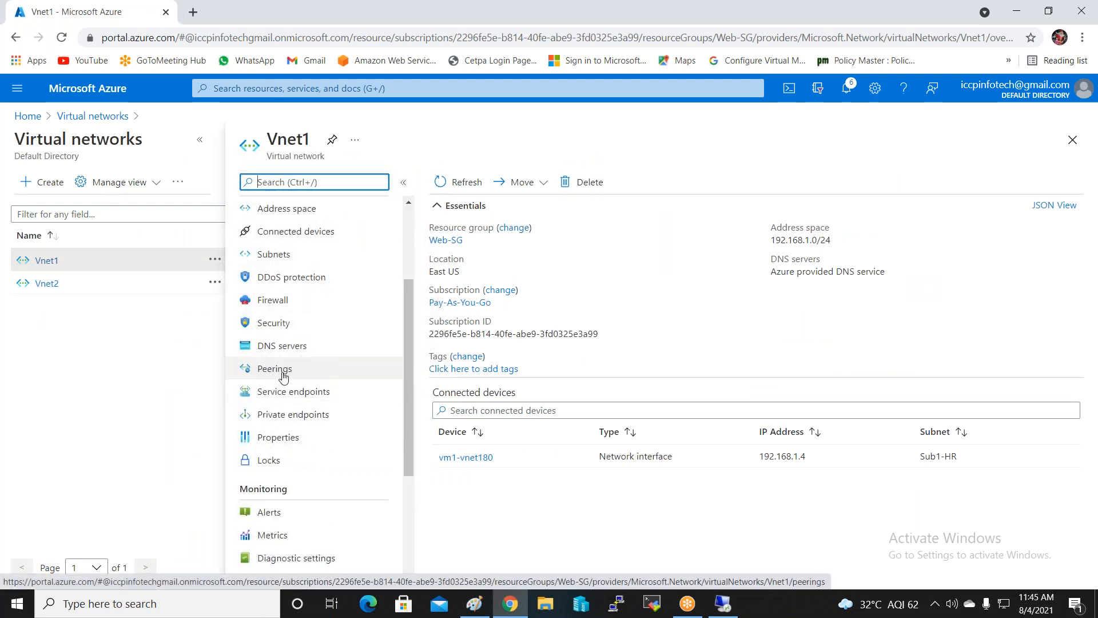
left_click(283, 378)
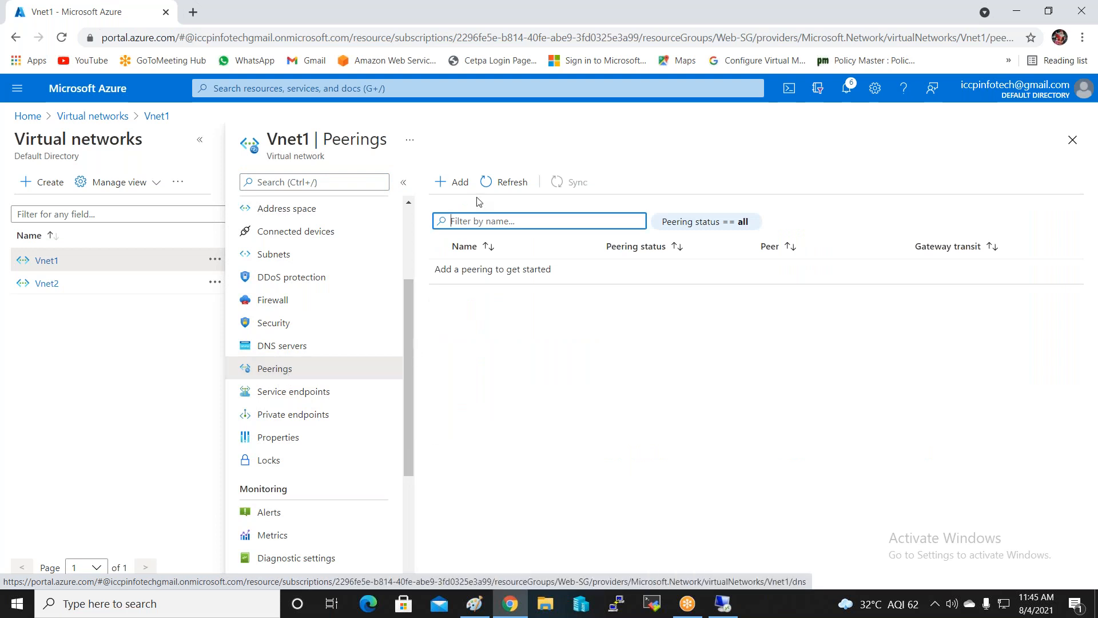
left_click(453, 182)
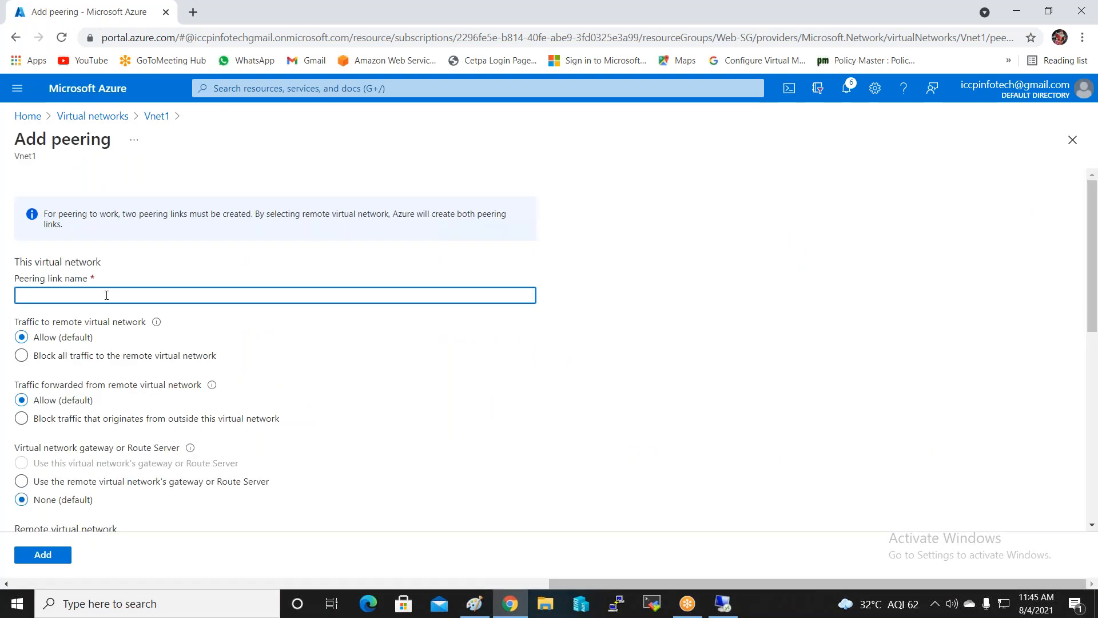
Name the peering link of this virtual network Enable-peering-Vnet1-to-vnet2.
left_click(105, 295)
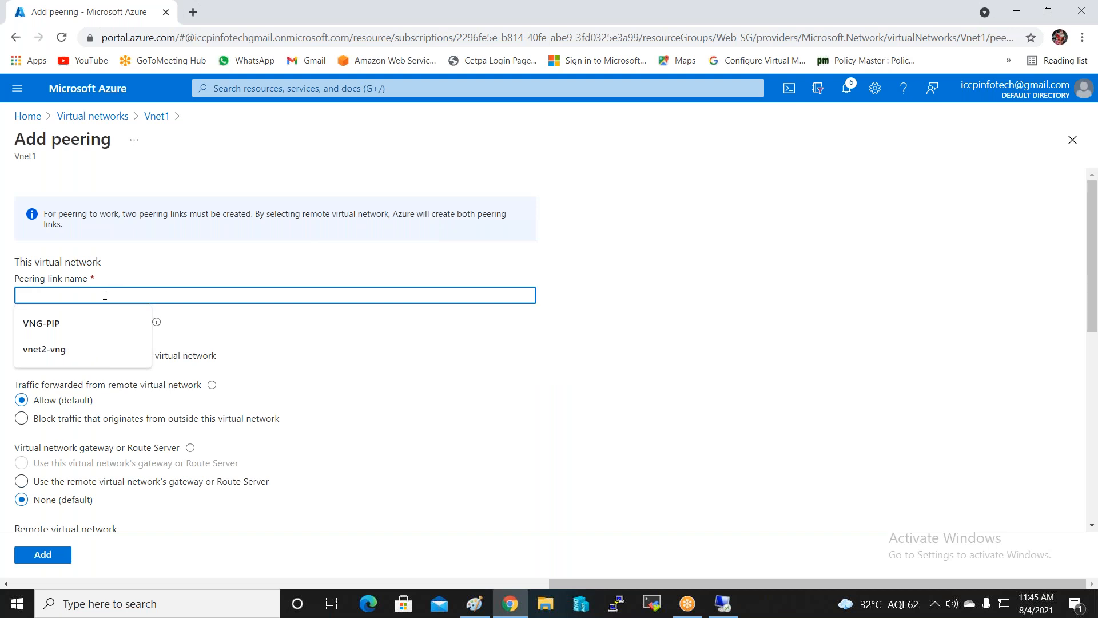
type("Vnet")
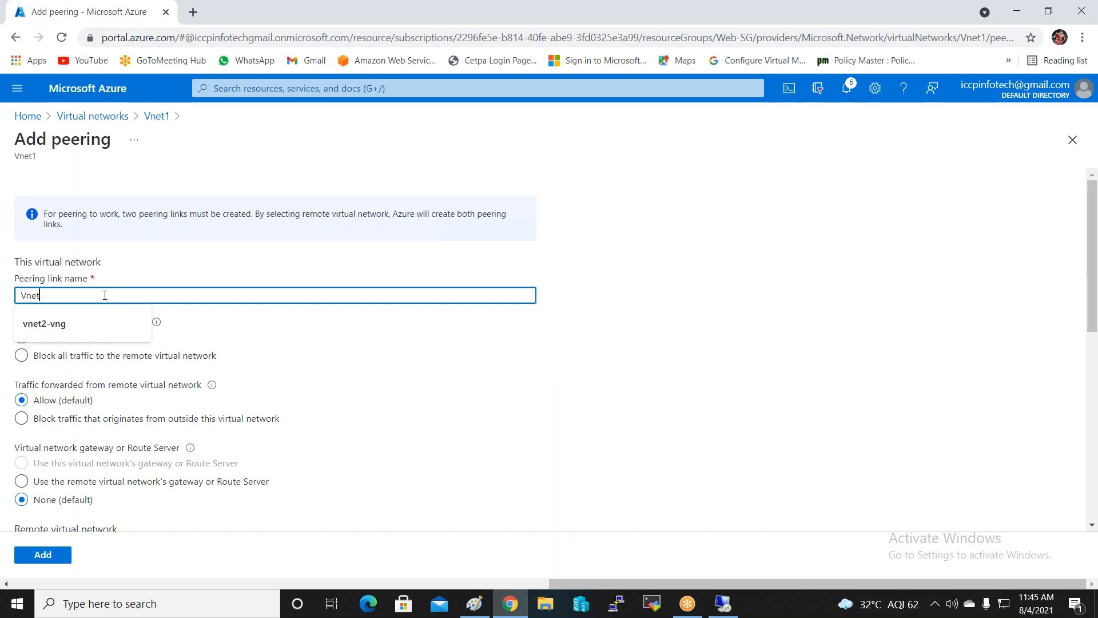
type("1-to-")
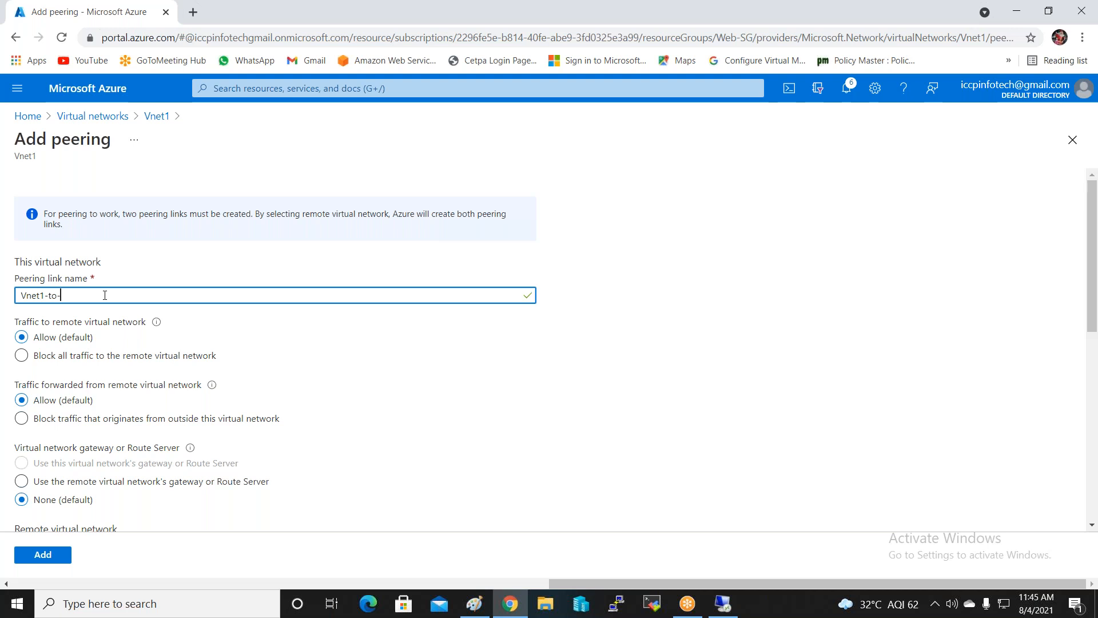
type("vne")
key("Left")
key("Left")
key("Left")
key("Left")
key("Left")
key("Left")
key("Left")
key("Left")
key("Left")
type("Enable-peering-")
Reuse the first peering link name for the remote virtual network, edited to Enable-peering-Vnet2-to-vnet1.
scroll(188, 351, "down", 1)
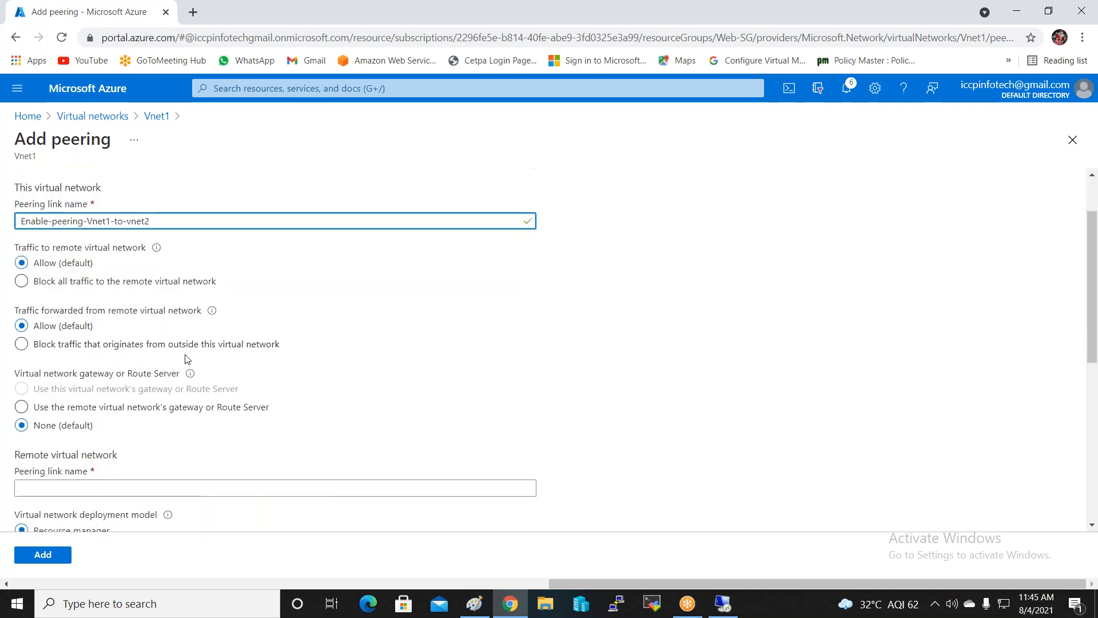
scroll(71, 413, "down", 1)
scroll(122, 410, "up", 1)
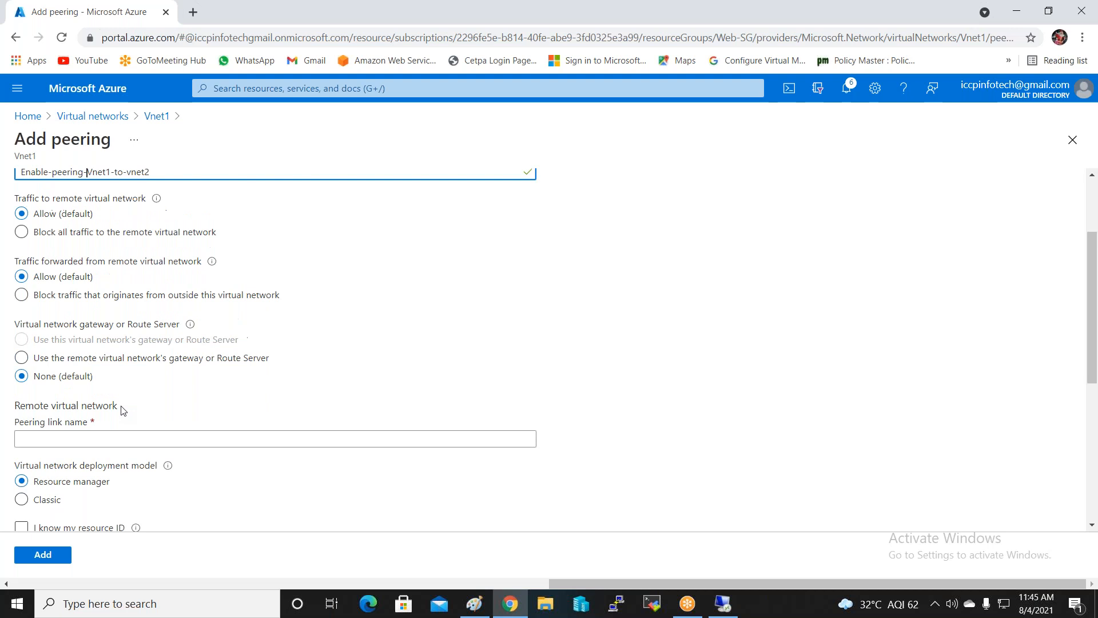
left_click_drag(151, 224, 14, 228)
key("ctrl+c")
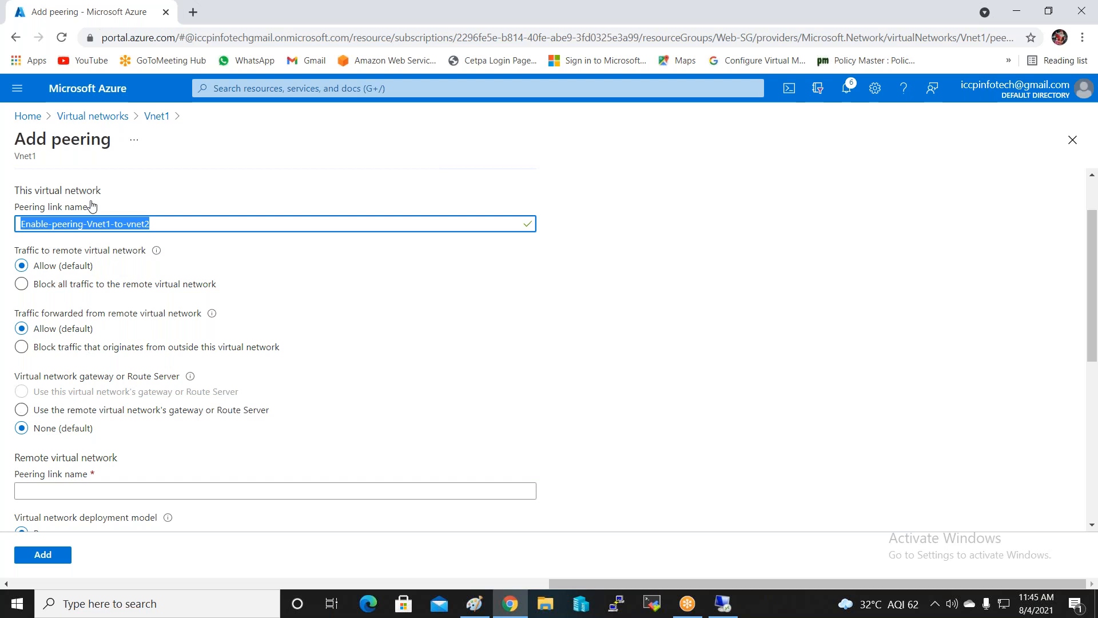
scroll(252, 363, "down", 1)
scroll(258, 332, "down", 1)
scroll(171, 257, "up", 2)
scroll(92, 301, "down", 3)
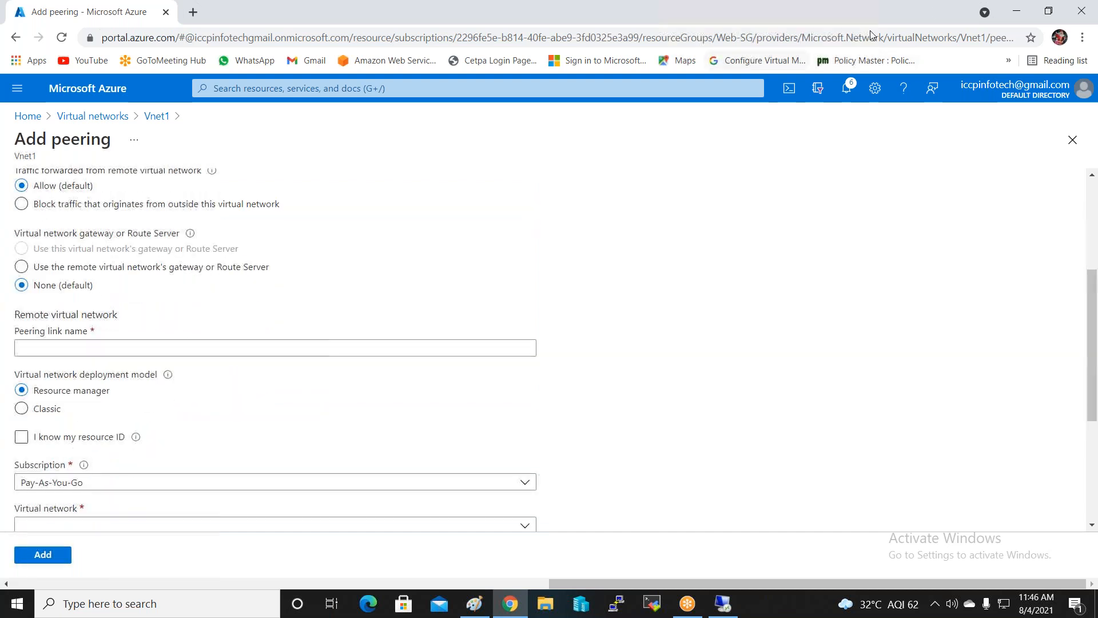
left_click(841, 31)
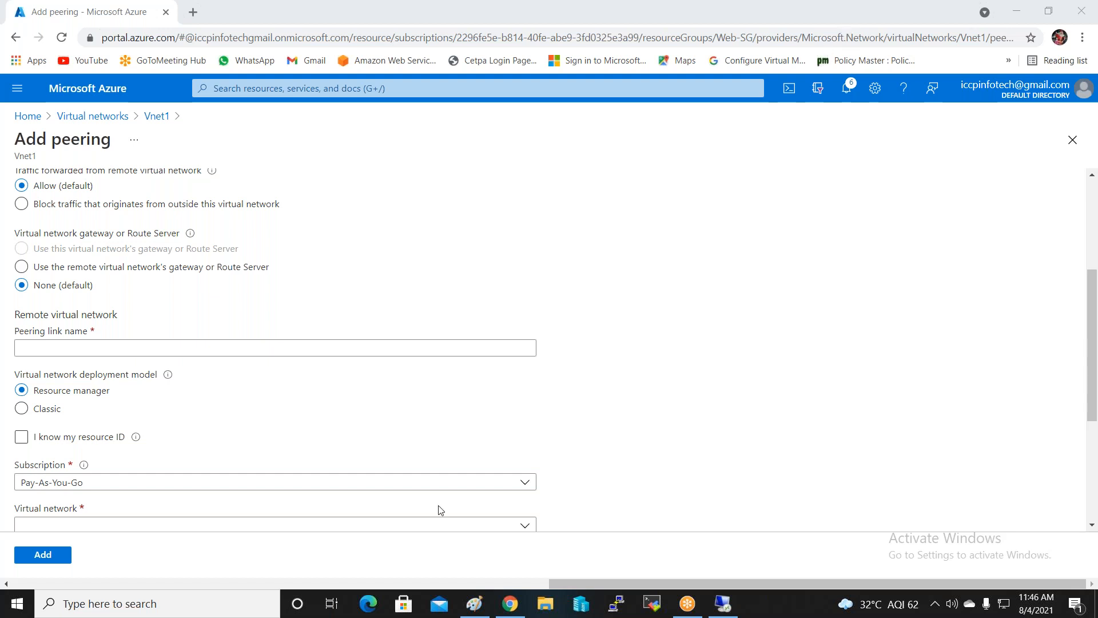
left_click(37, 349)
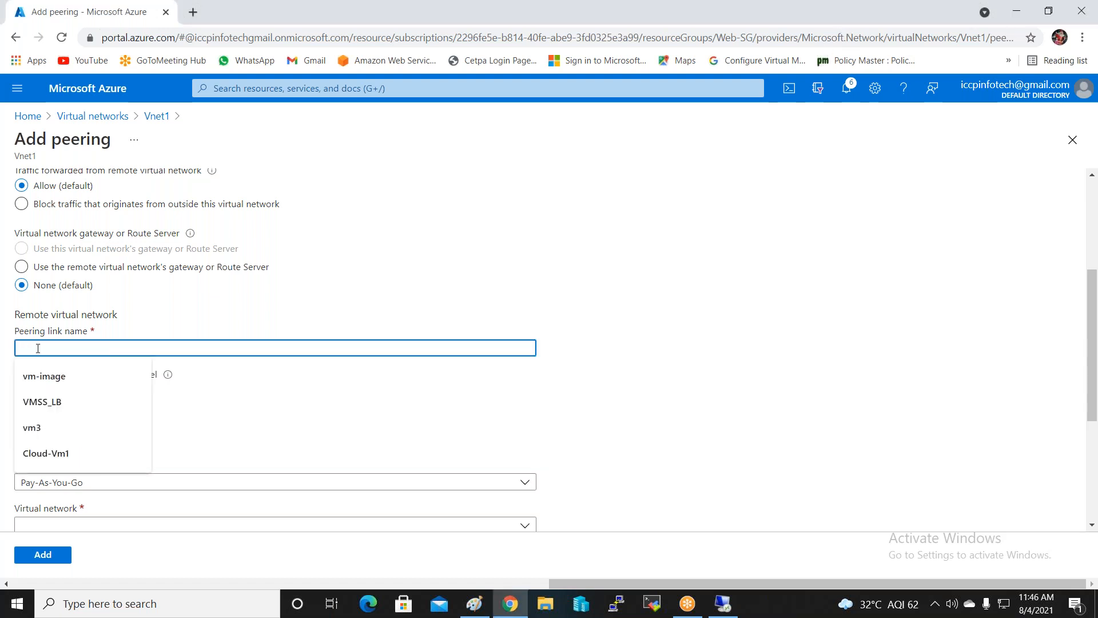
key("ctrl+v")
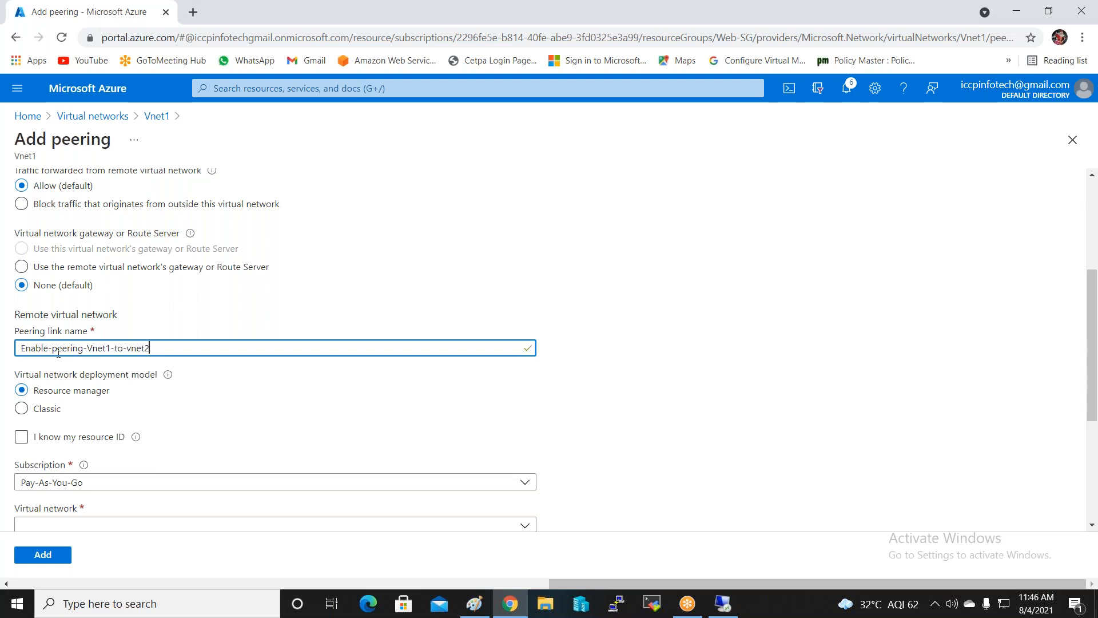
left_click(110, 347)
key("BackSpace")
type("2")
type("1")
scroll(169, 389, "down", 1)
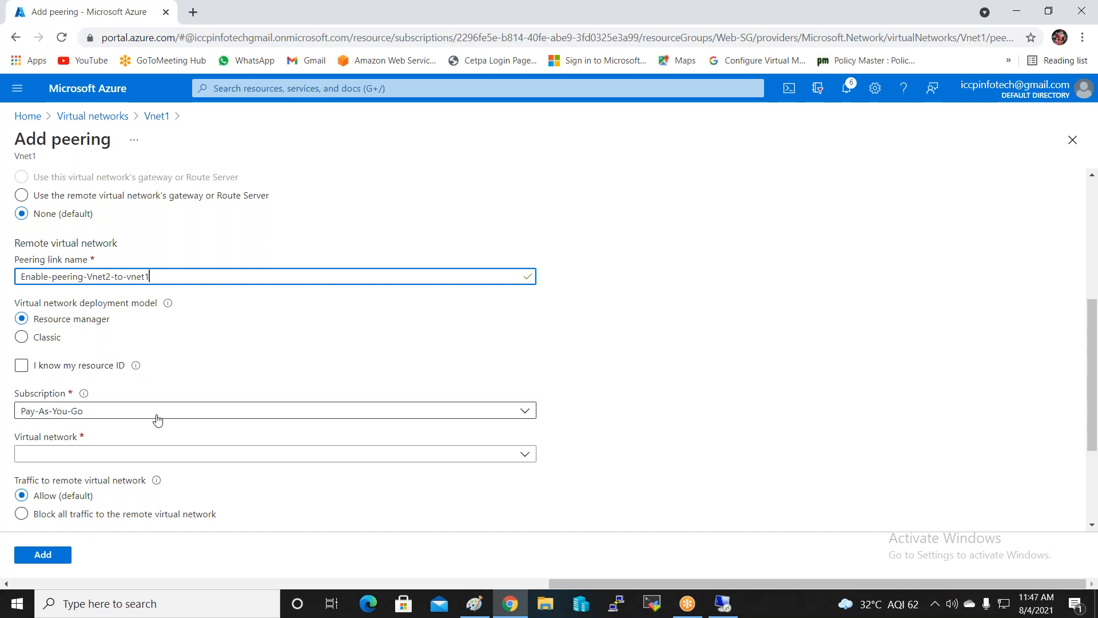
Choose Vnet2 as the remote virtual network and add the peering with the default traffic settings.
left_click(157, 454)
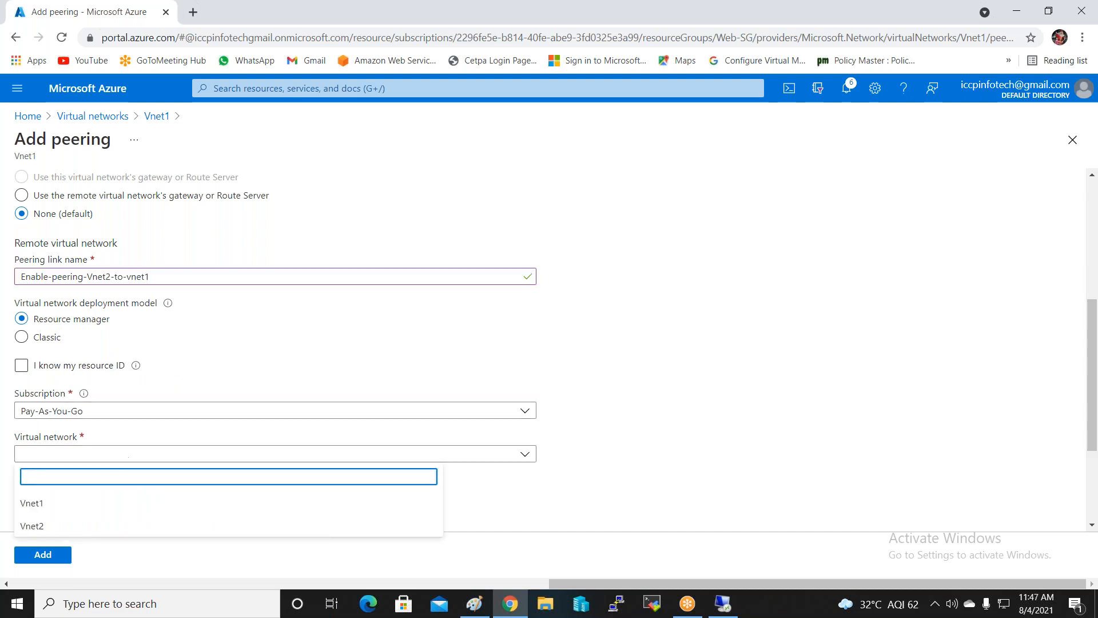
left_click(44, 533)
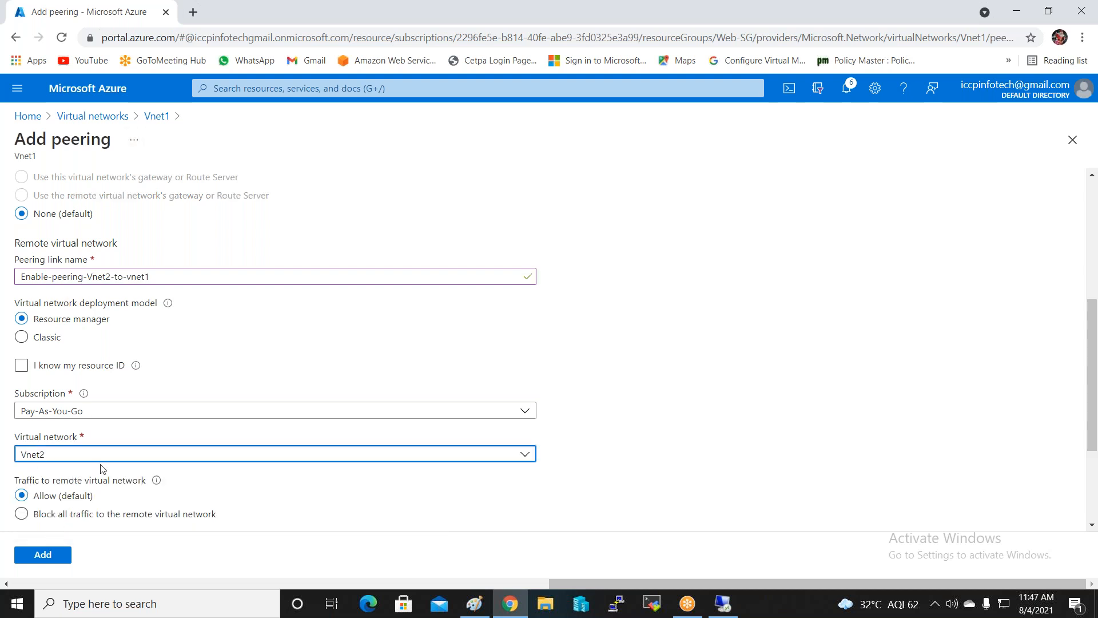
scroll(104, 469, "down", 3)
left_click(50, 565)
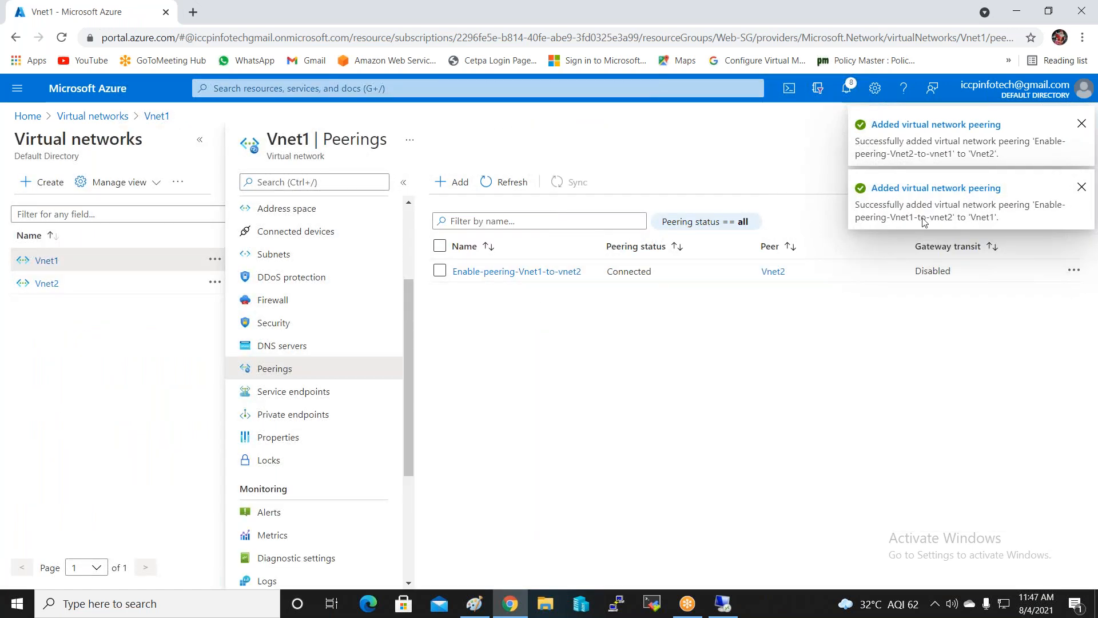
Switch to the VM1-Vnet1 remote session, dismiss the old connection error, and try connecting to 10.0.0.4 again.
left_click(731, 606)
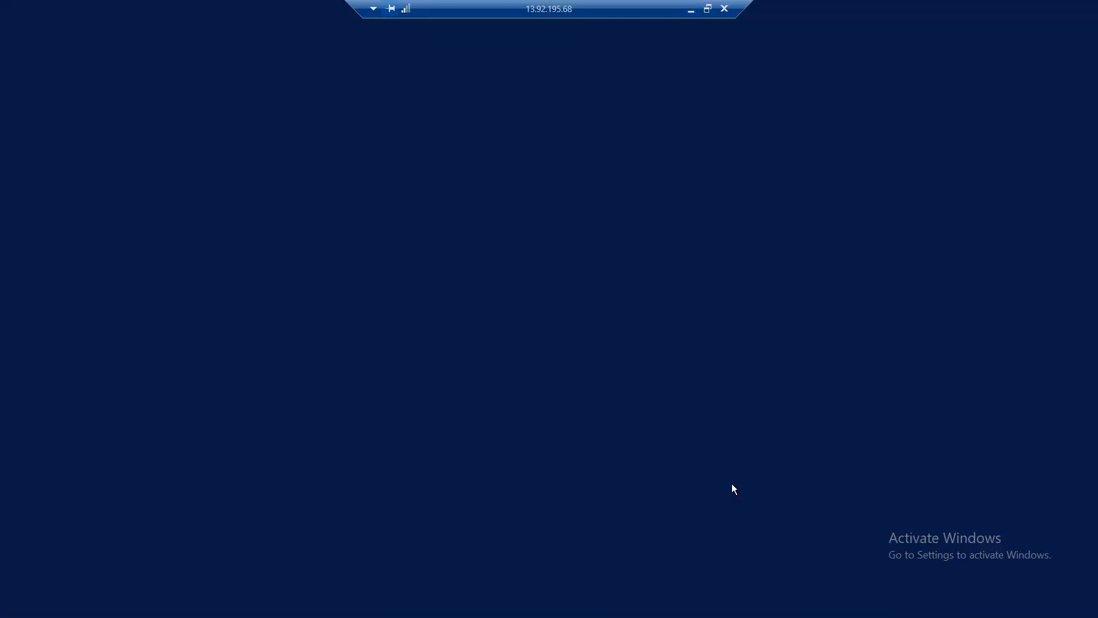
left_click(669, 336)
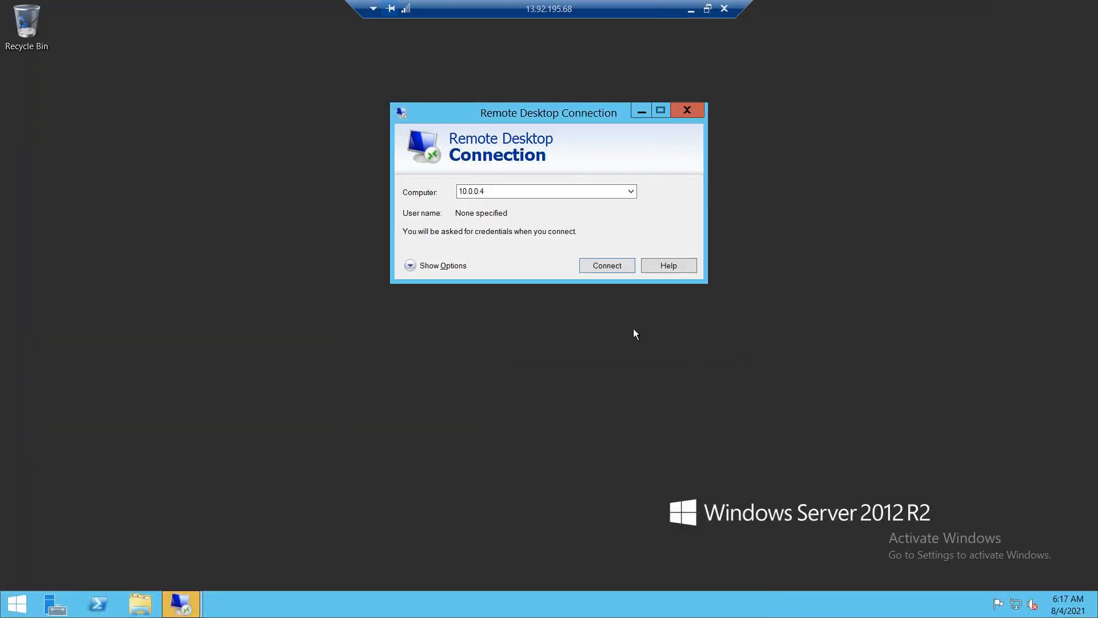
left_click(605, 266)
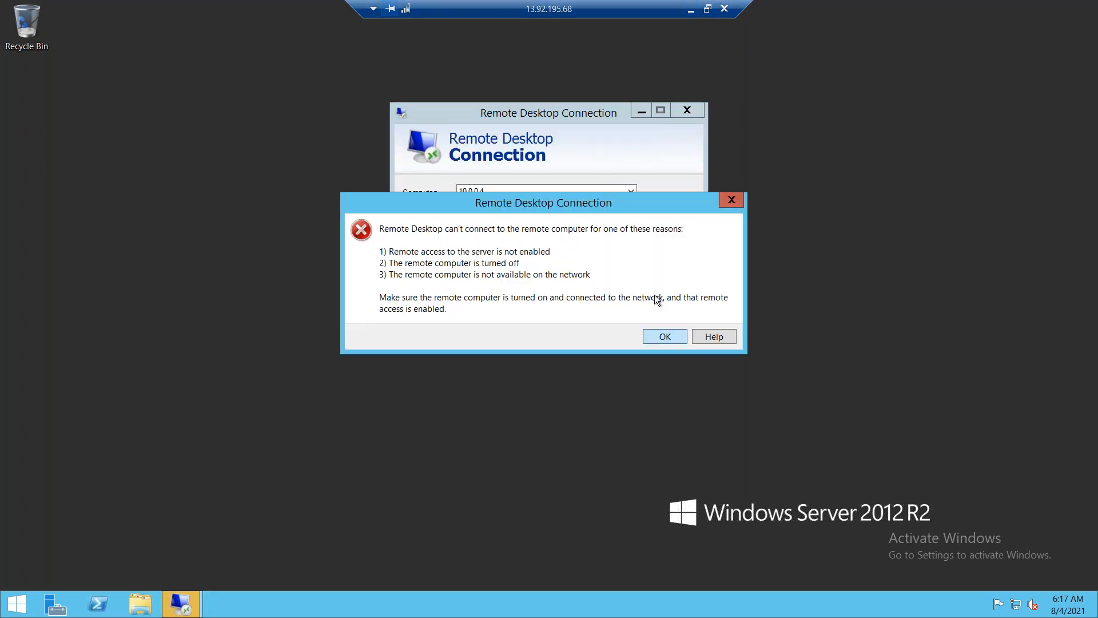
left_click(665, 336)
Switch to the Azure portal to refresh the peerings of Vnet1, and return to the remote session.
left_click(691, 9)
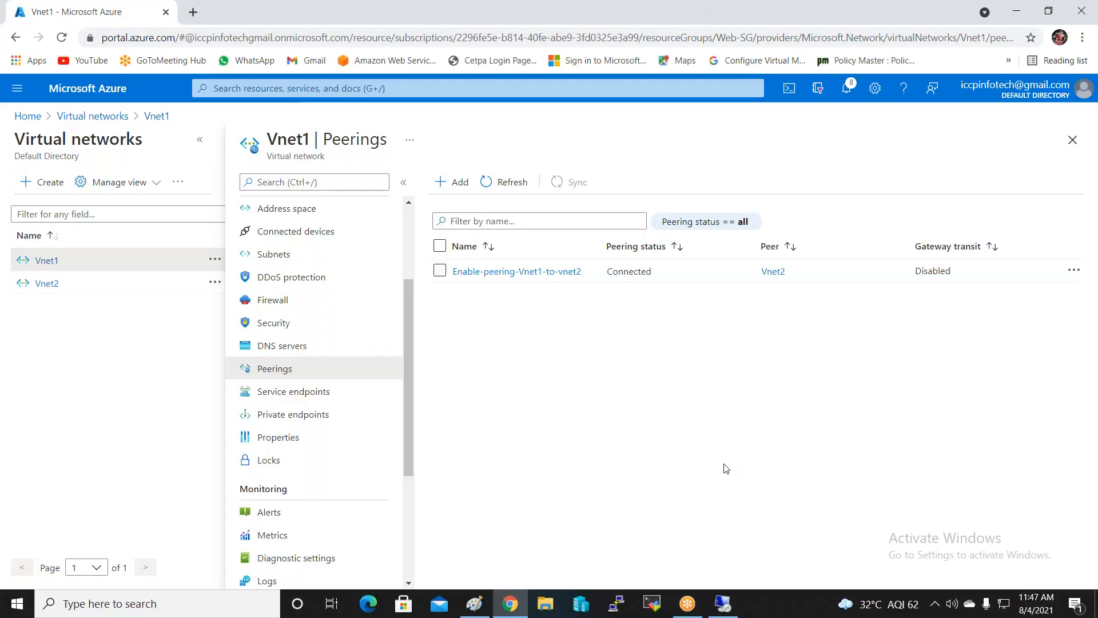
left_click(515, 182)
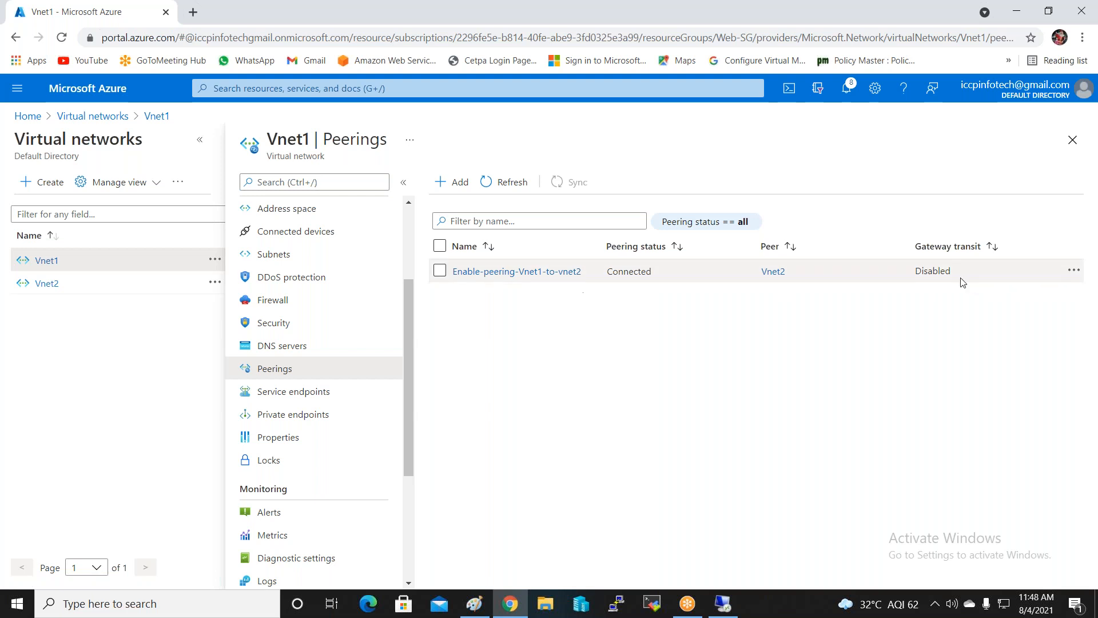
left_click(723, 603)
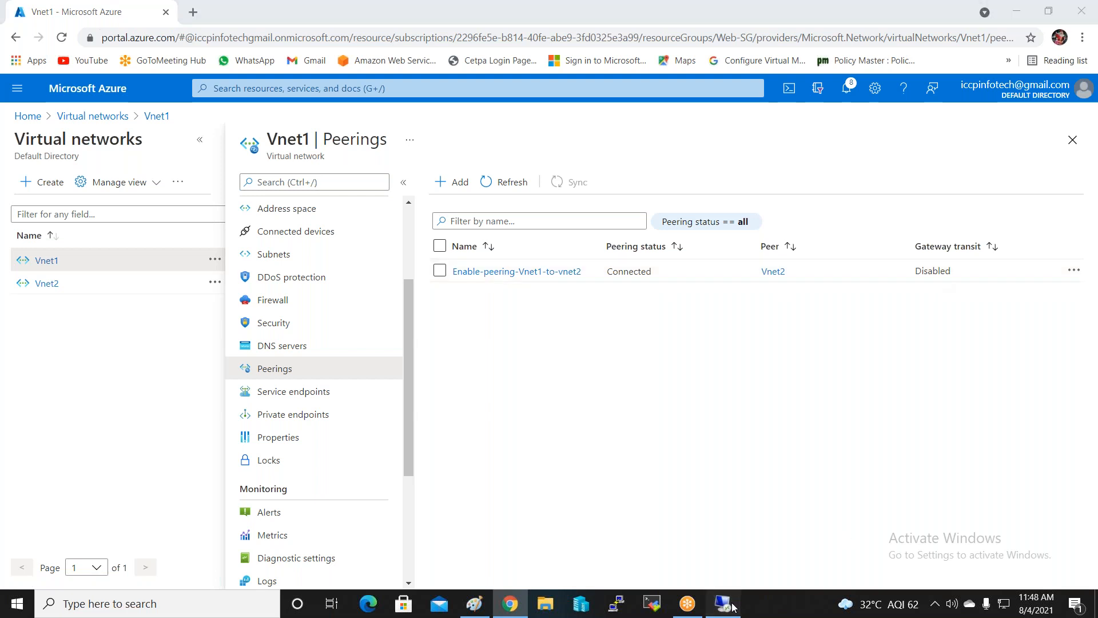
Connect from VM1-Vnet1 to 10.0.0.4 with the account user name and password, and accept the certificate warning.
left_click(620, 264)
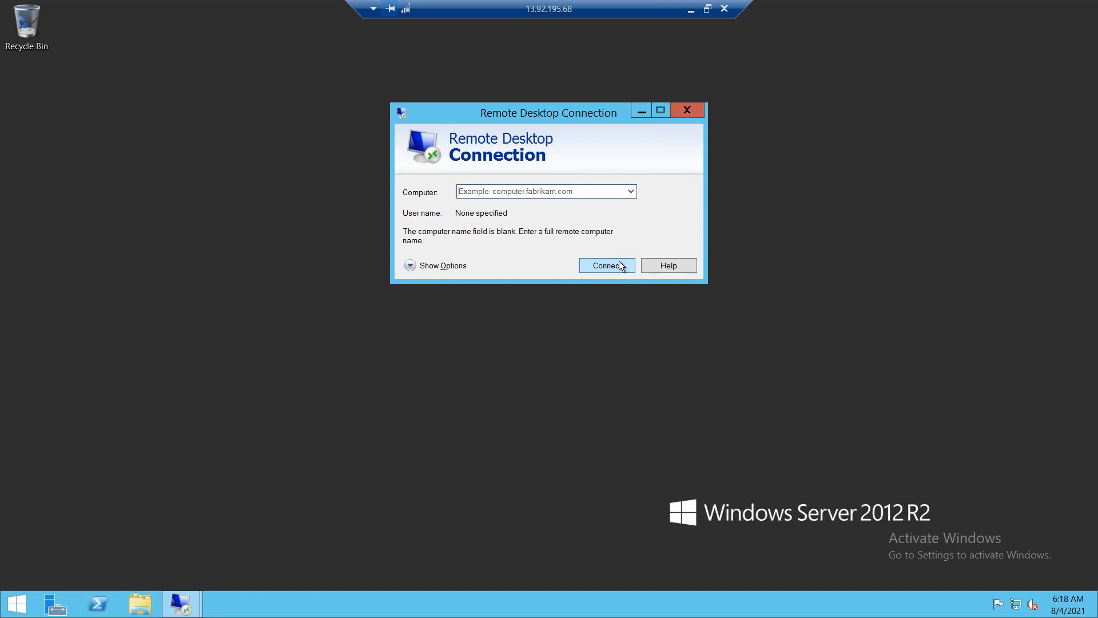
type("iccp")
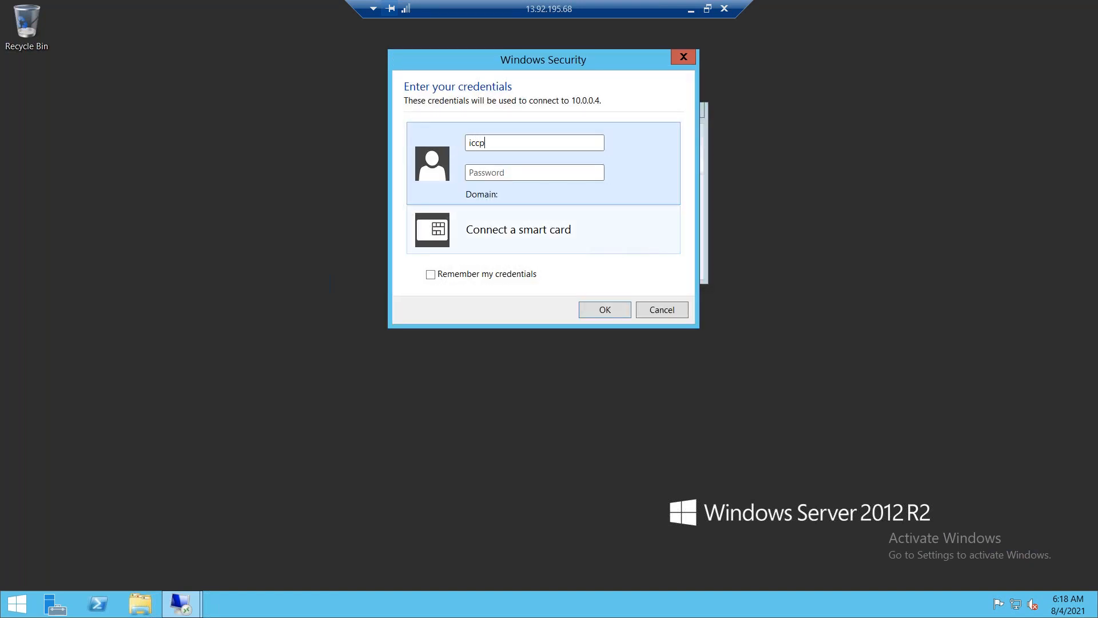
type("************")
key("Return")
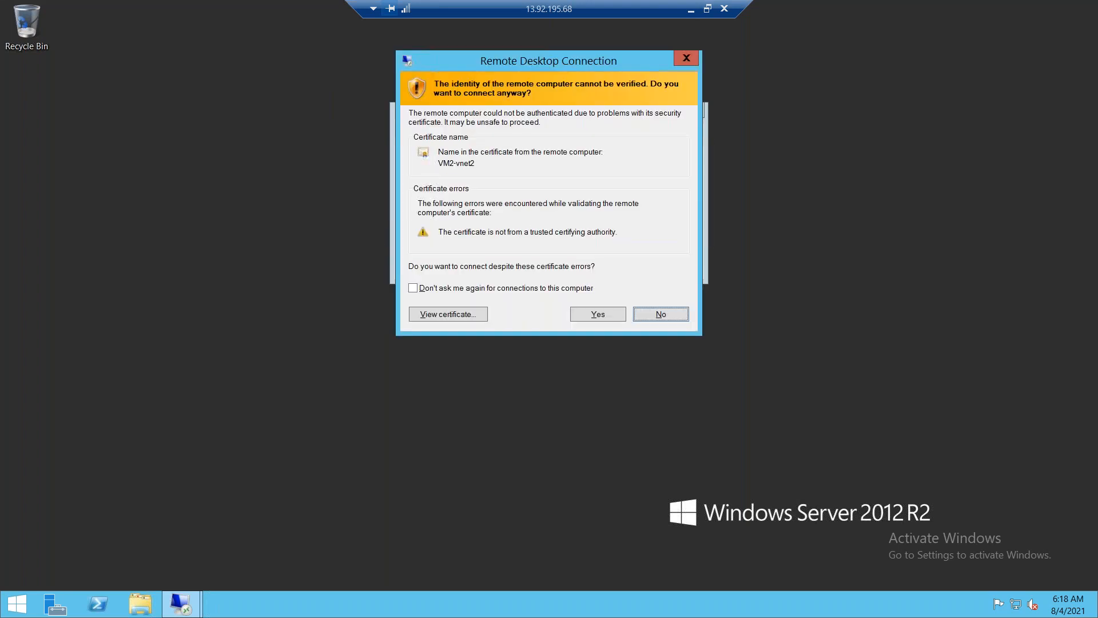
left_click(596, 316)
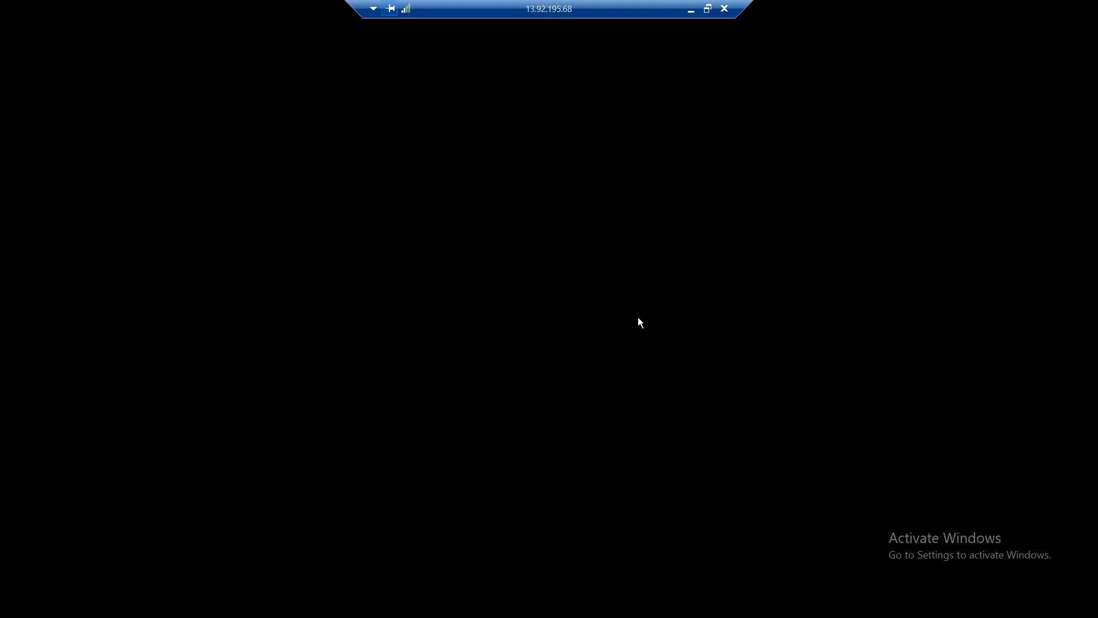
Toggle the VM1-Vnet1 session out of full screen and back, and reposition the nested 10.0.0.4 window on its desktop.
double_click(632, 7)
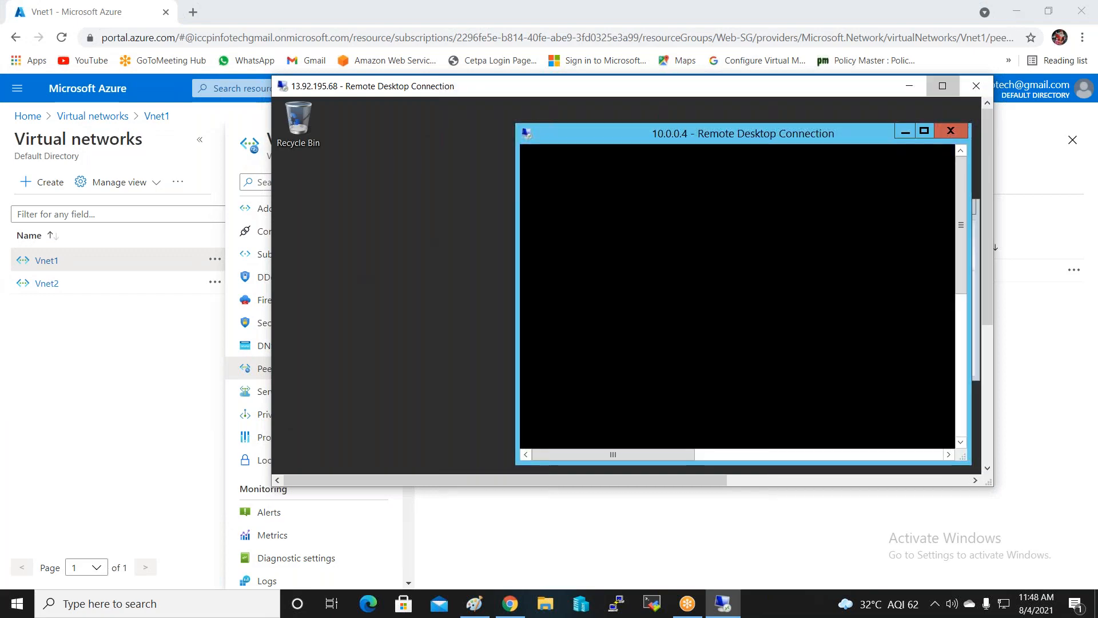
left_click(943, 86)
left_click_drag(162, 127, 76, 143)
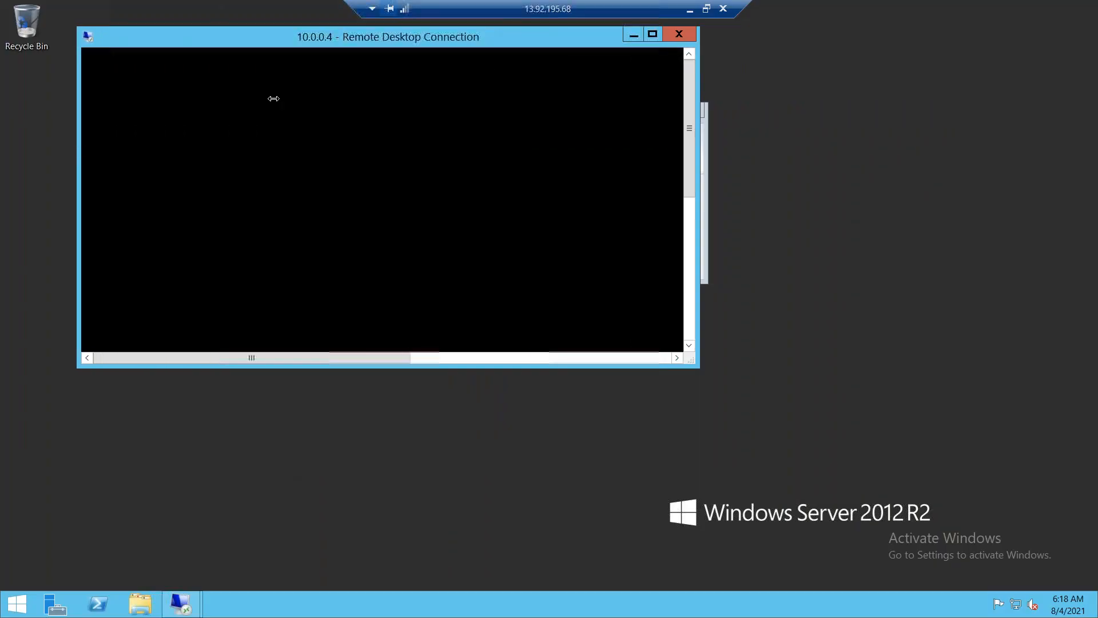
left_click_drag(243, 35, 297, 115)
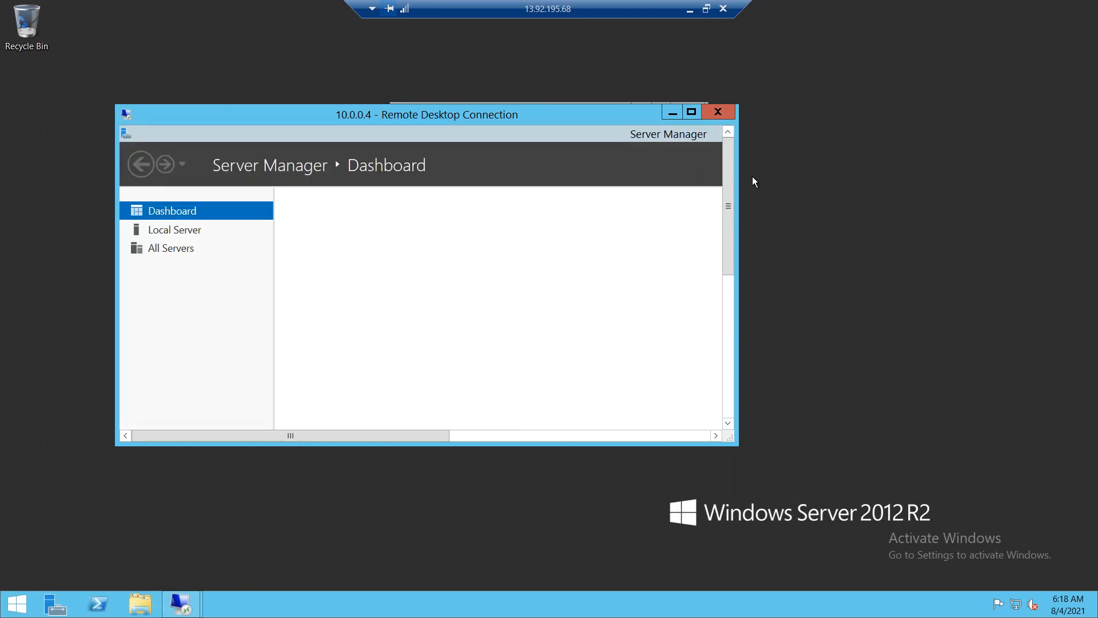
Return to the Azure portal and check the peering status of Vnet2 on its Peerings page.
left_click(693, 11)
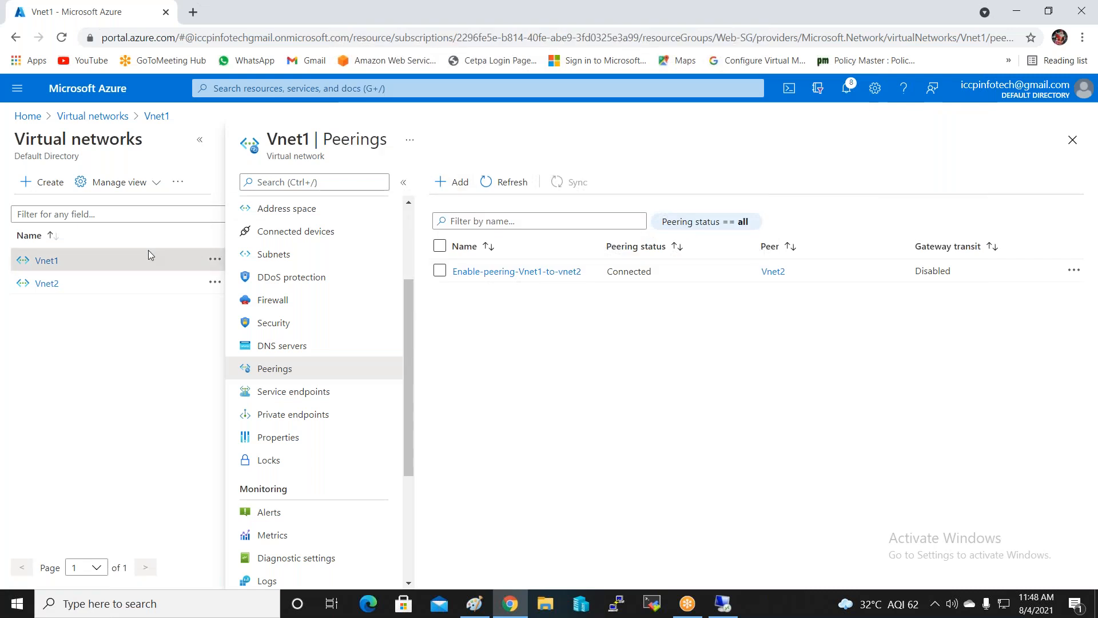
left_click(37, 261)
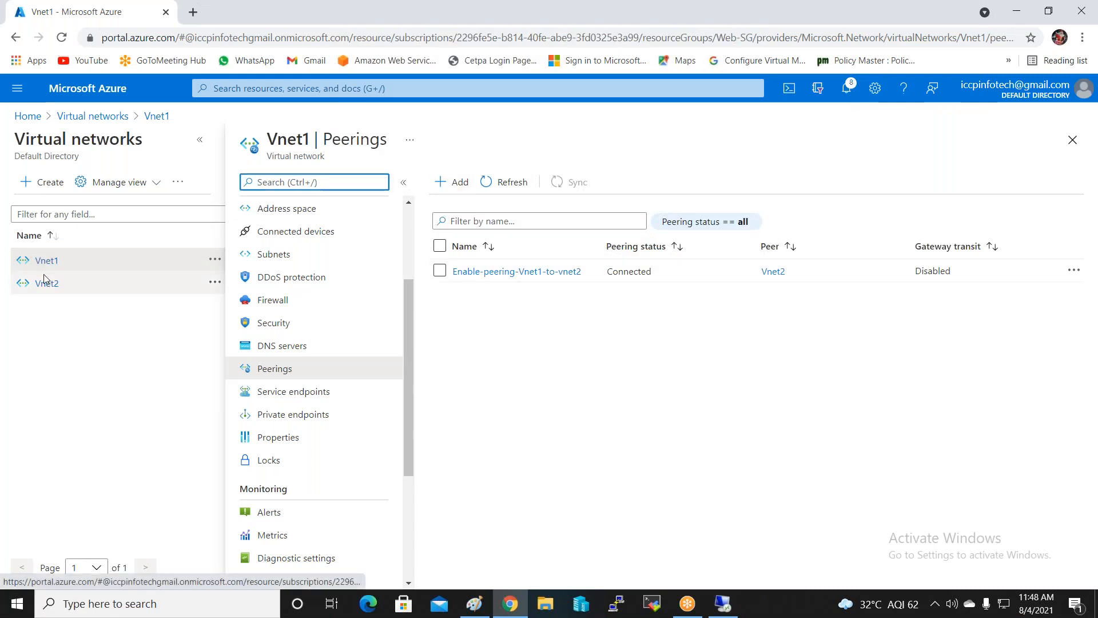
left_click(46, 283)
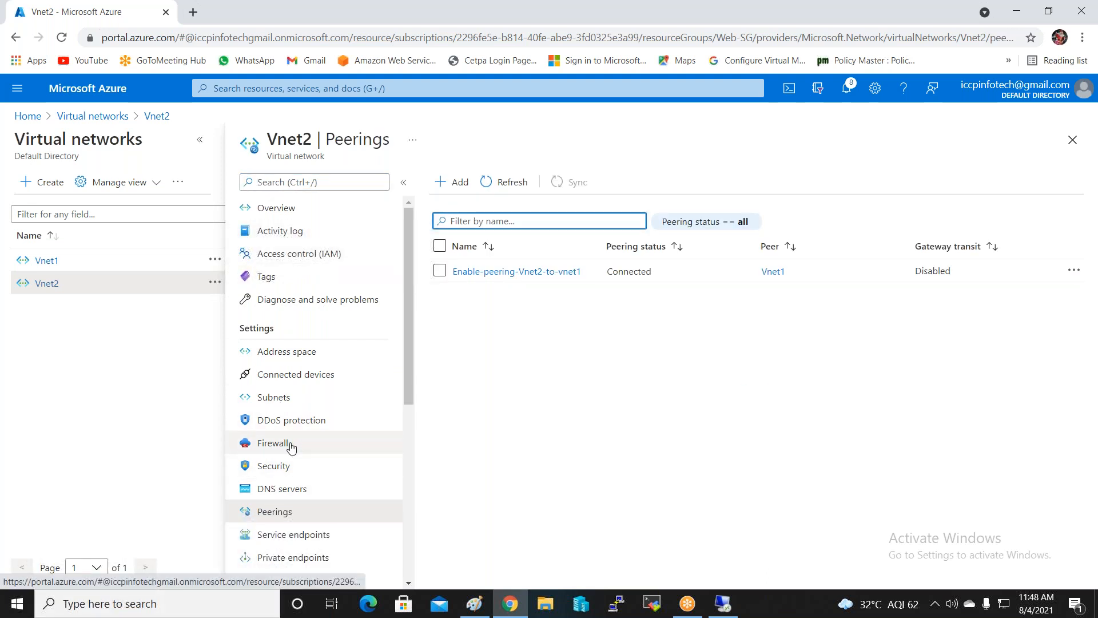
scroll(292, 447, "down", 1)
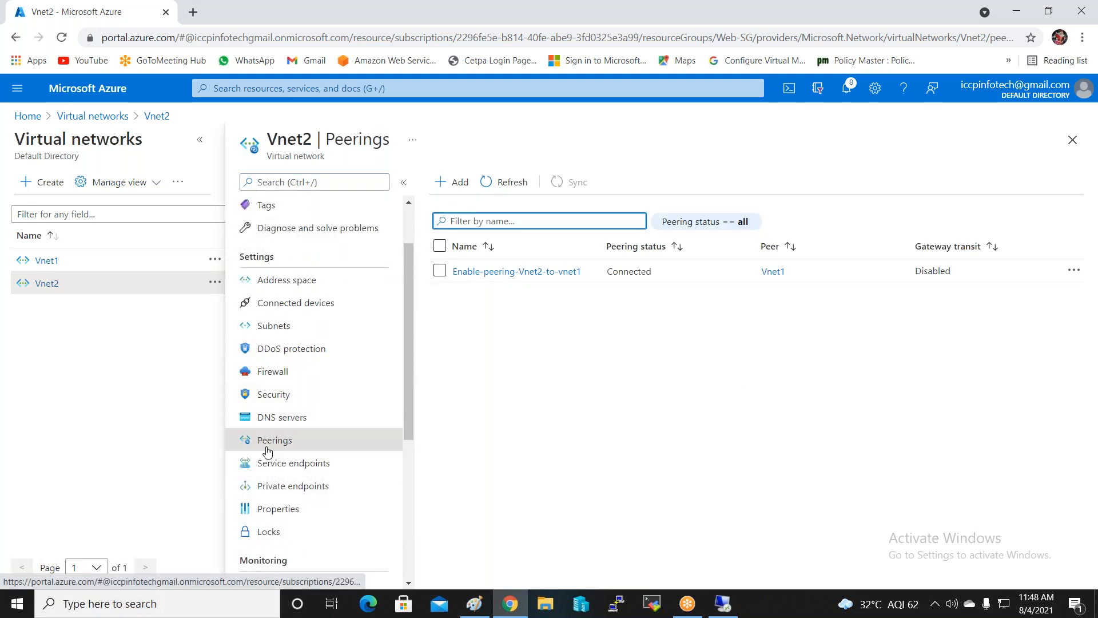
left_click(272, 444)
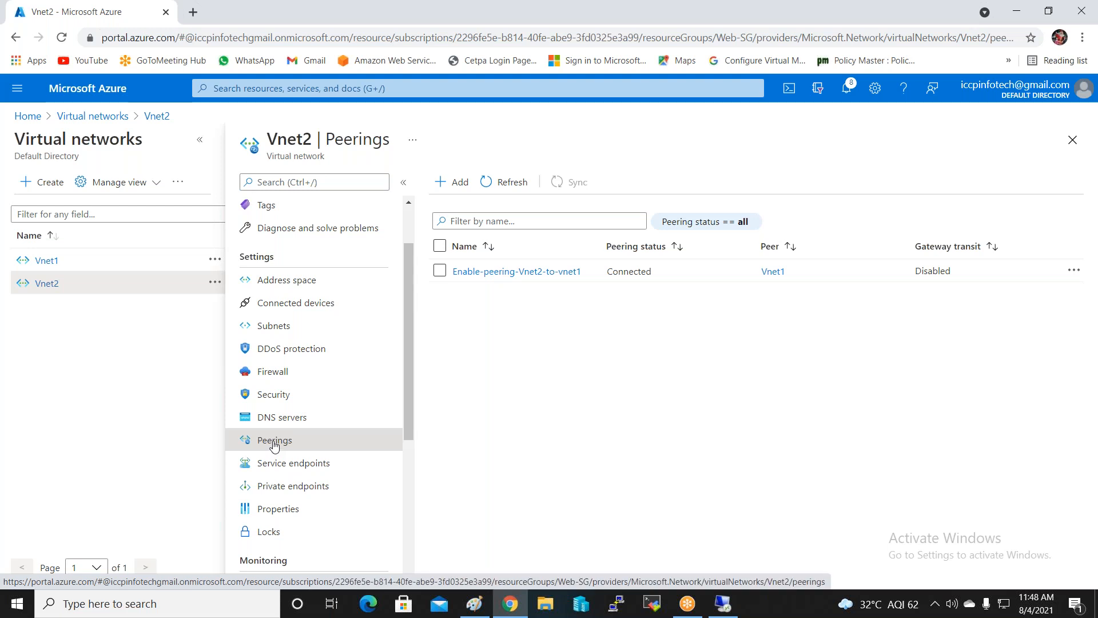
Try to add another peering on Vnet2 with Vnet1 as the remote virtual network, and discard the form.
left_click(453, 186)
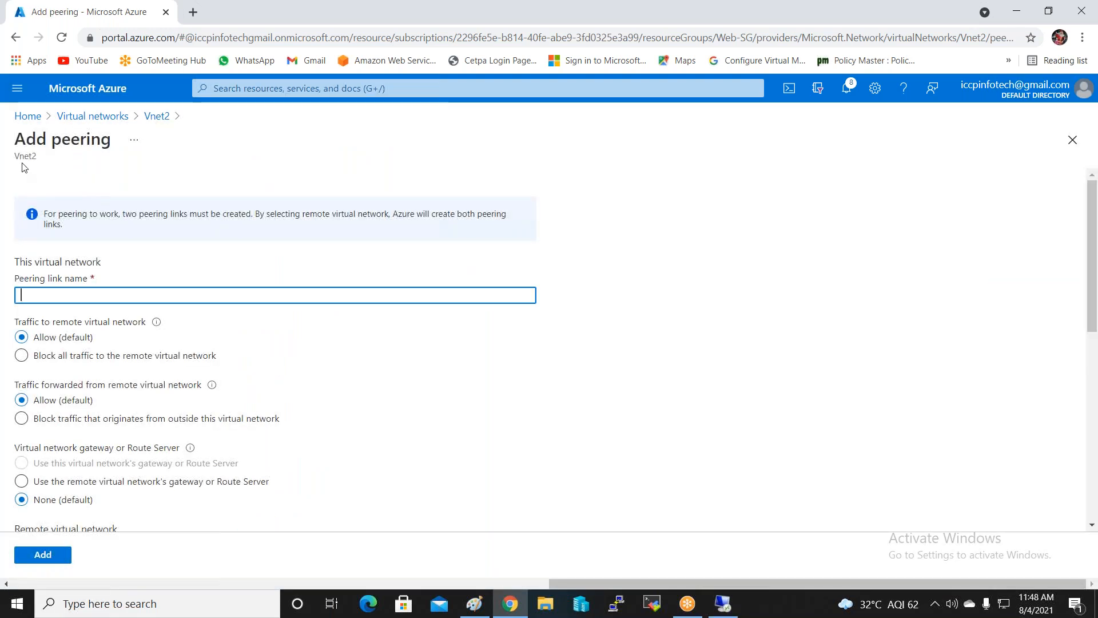
left_click_drag(9, 160, 73, 167)
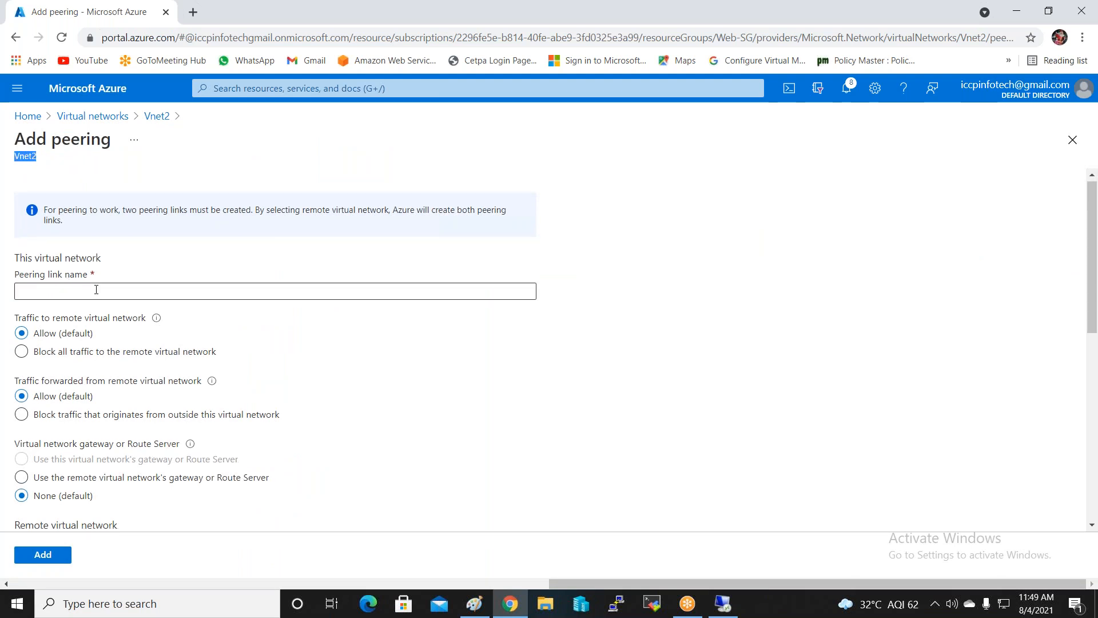
scroll(96, 290, "down", 4)
scroll(82, 389, "down", 2)
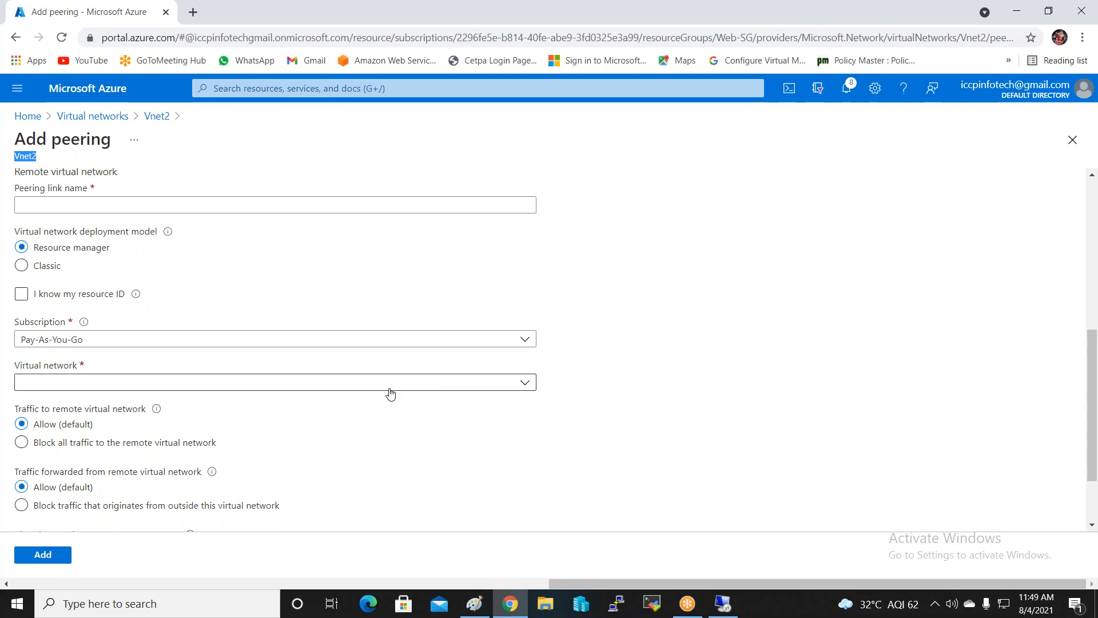
left_click(343, 384)
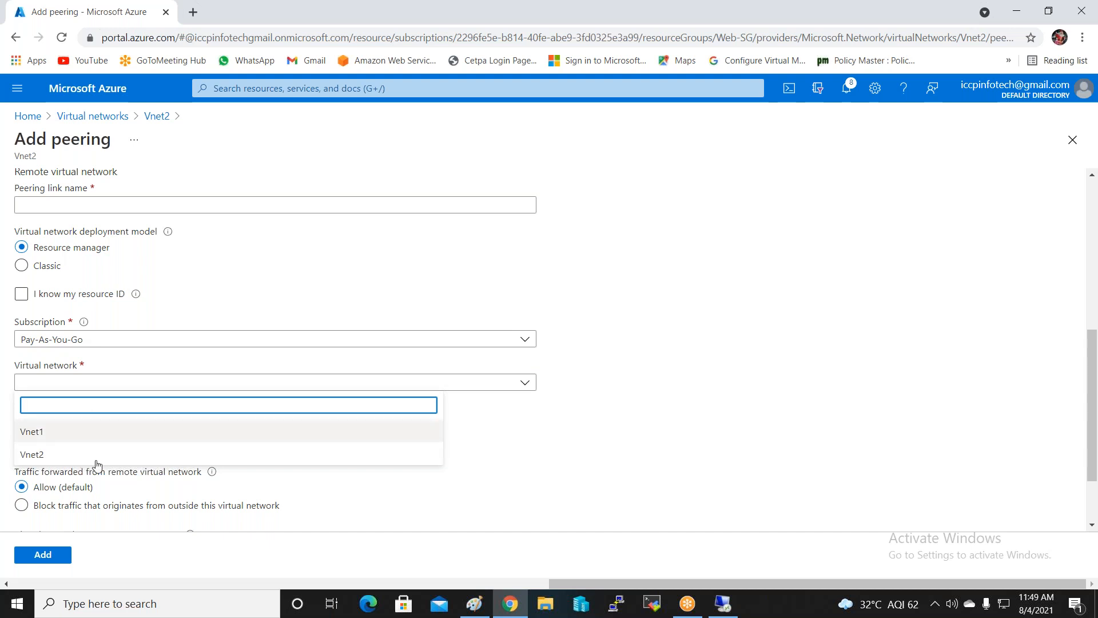
left_click(44, 435)
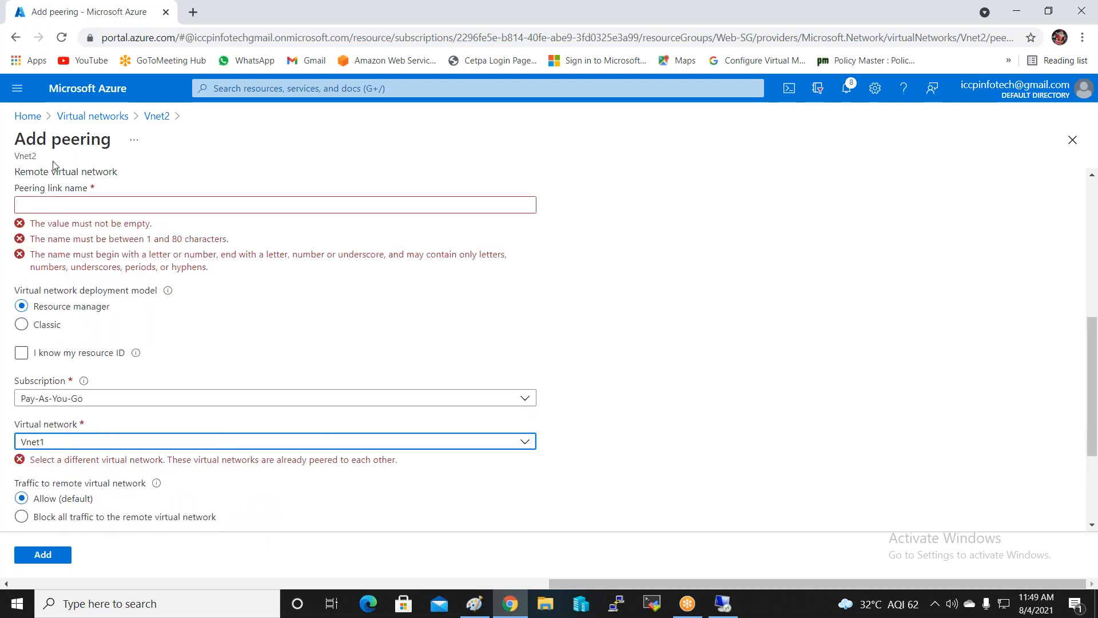
left_click(191, 357)
scroll(458, 286, "up", 4)
left_click_drag(37, 159, 20, 160)
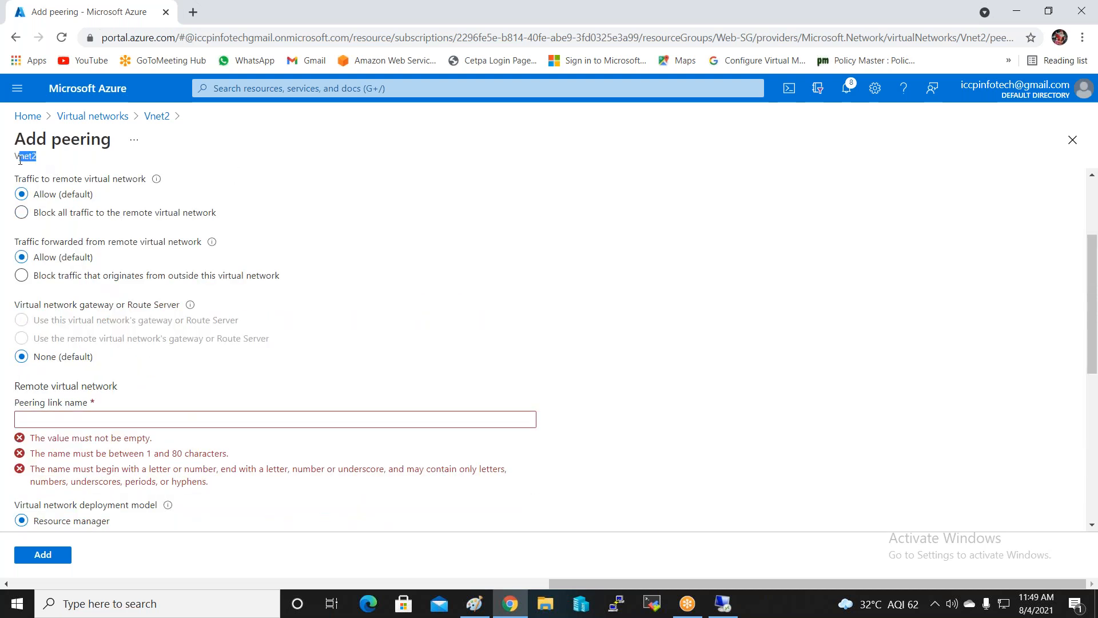
left_click(1072, 140)
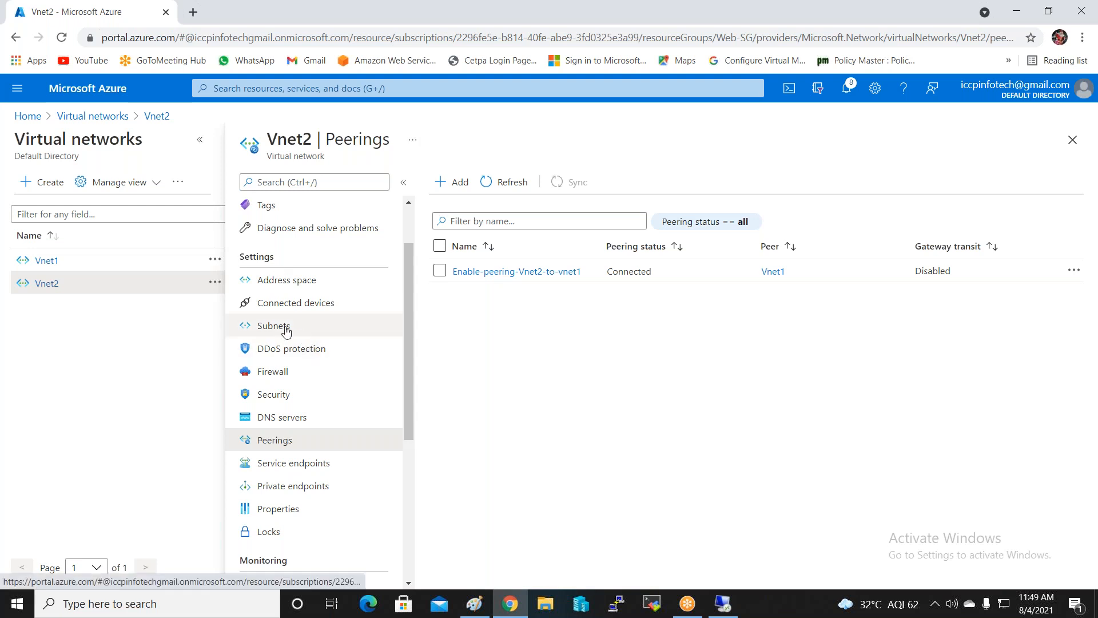
Switch to Paint and draw three red diamonds in a row below the Vnet Peering diagram, the middle one about 234 × 266 px.
left_click(474, 610)
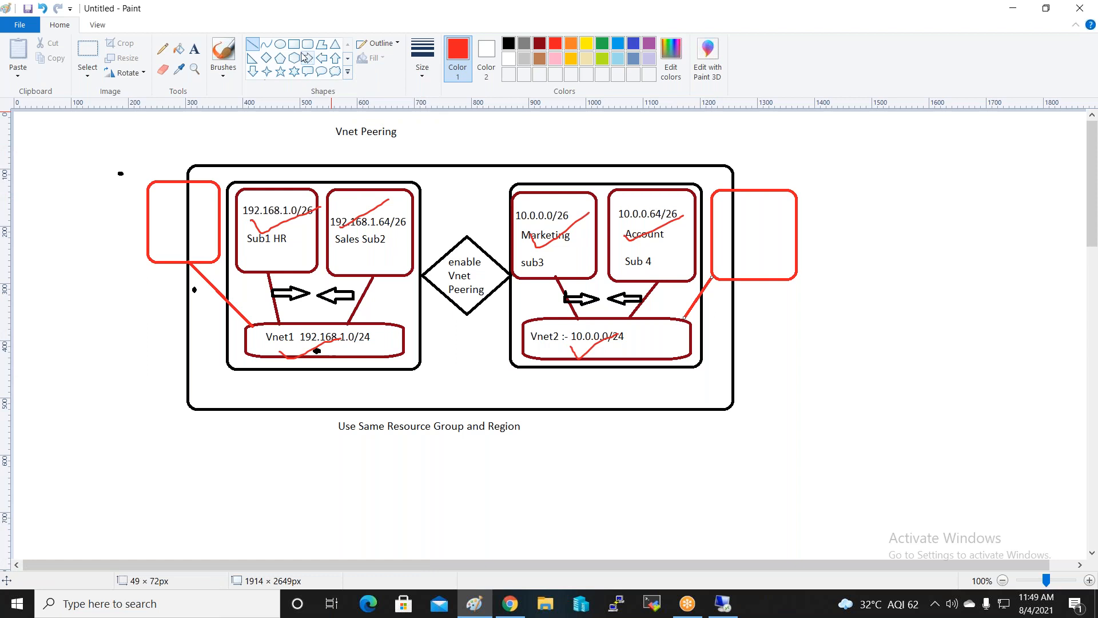
left_click(266, 57)
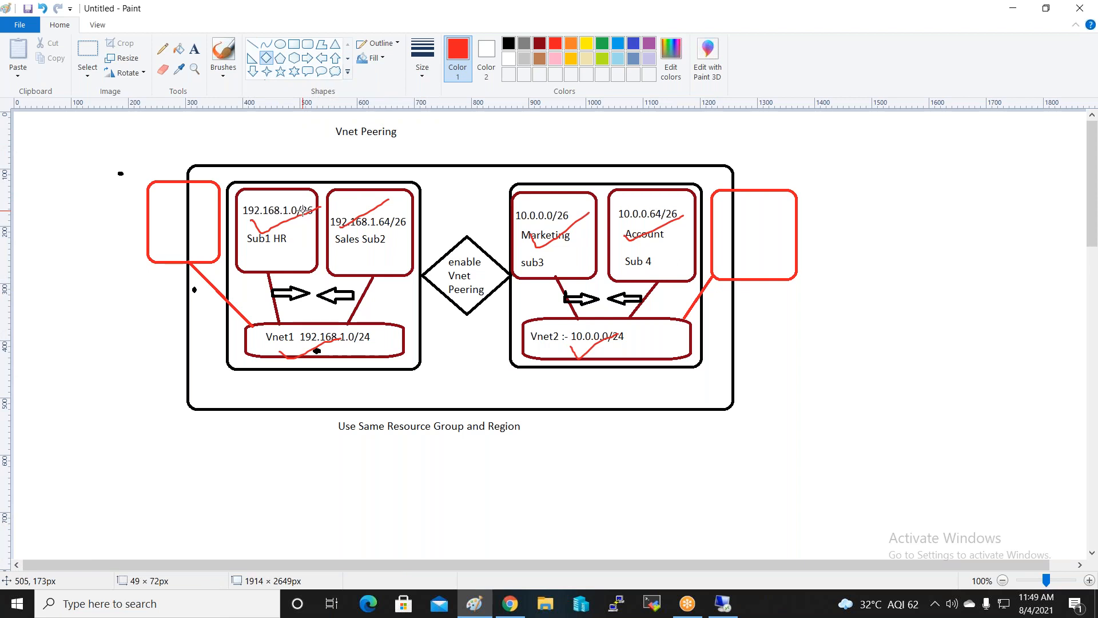
scroll(307, 219, "down", 6)
left_click_drag(223, 197, 357, 359)
left_click_drag(478, 203, 613, 356)
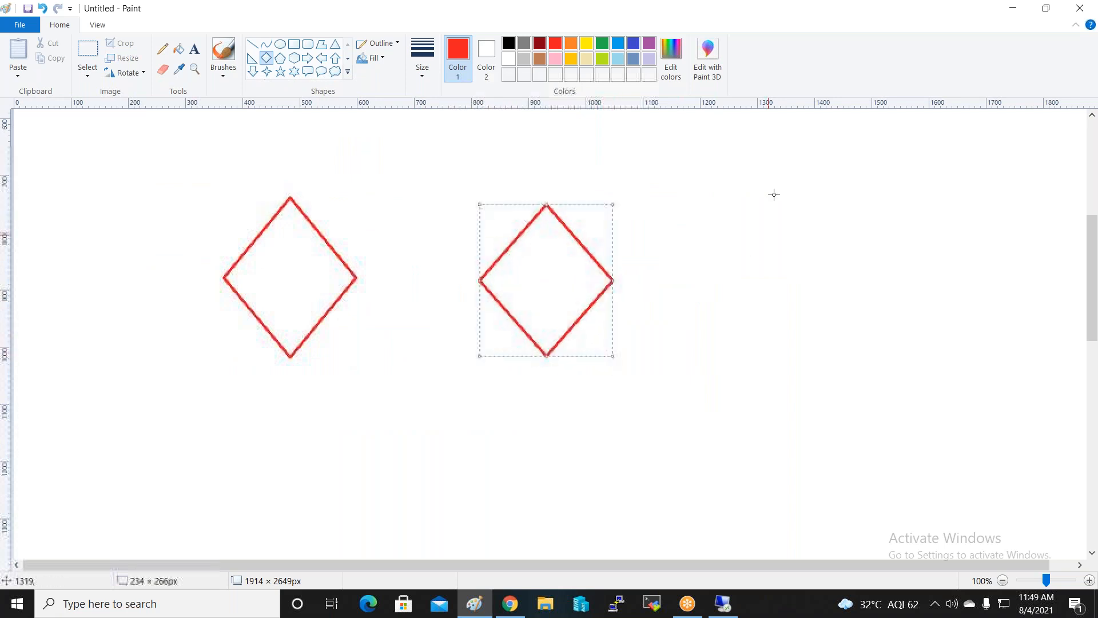
left_click_drag(785, 192, 908, 365)
Label the three diamonds Vnet1, Vnet2 and Vnet3 with red text inside each one.
left_click(193, 52)
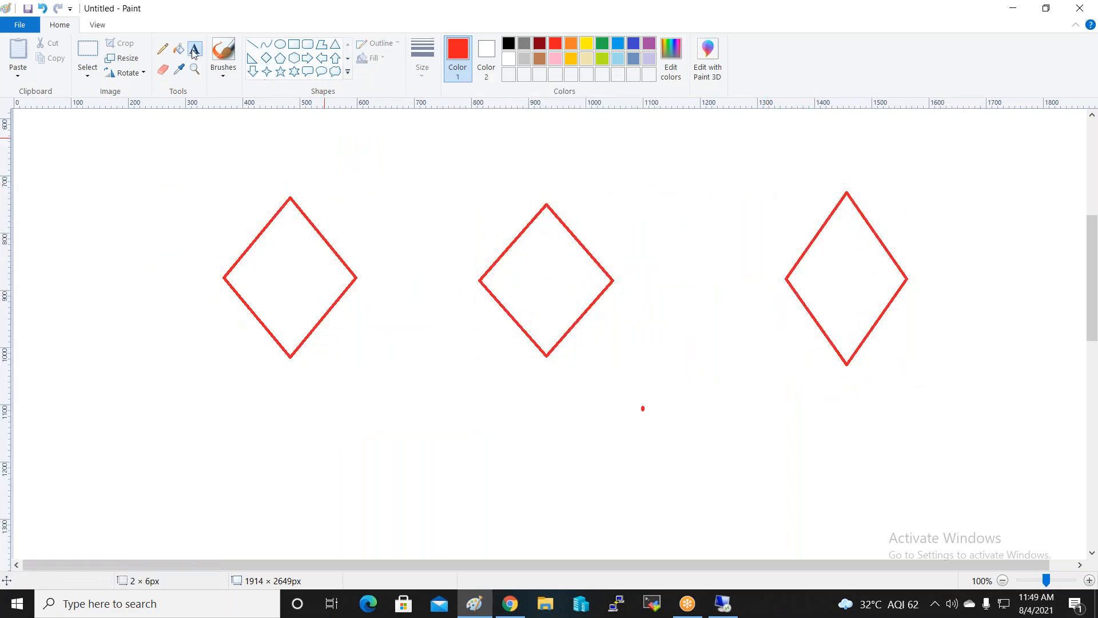
left_click(250, 269)
type("Vnet1")
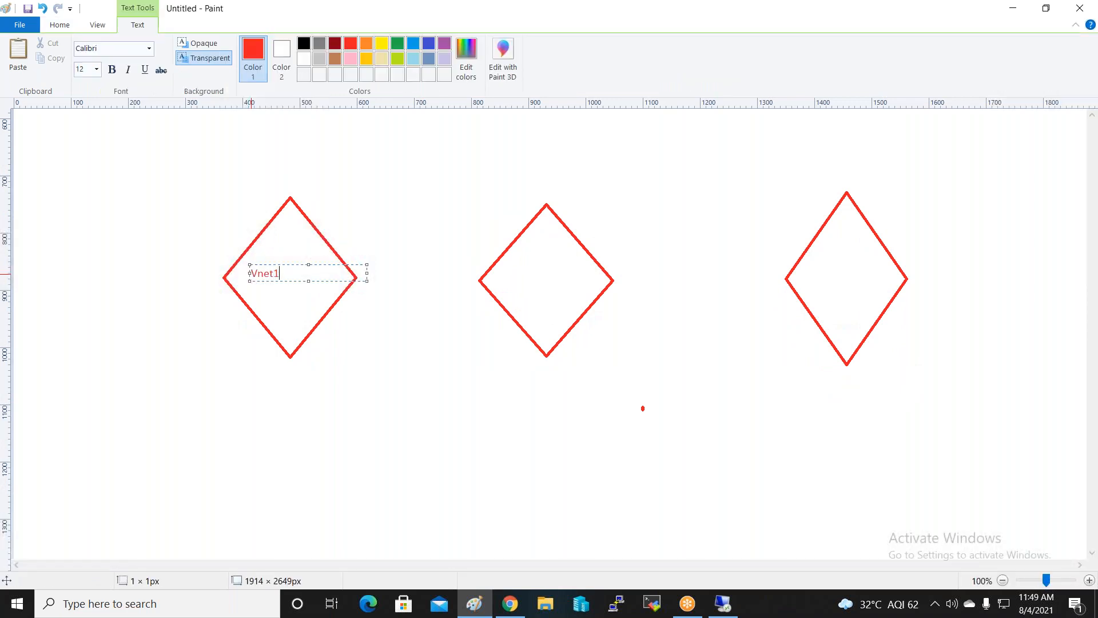
left_click(514, 274)
left_click(514, 274)
type("Vnet2")
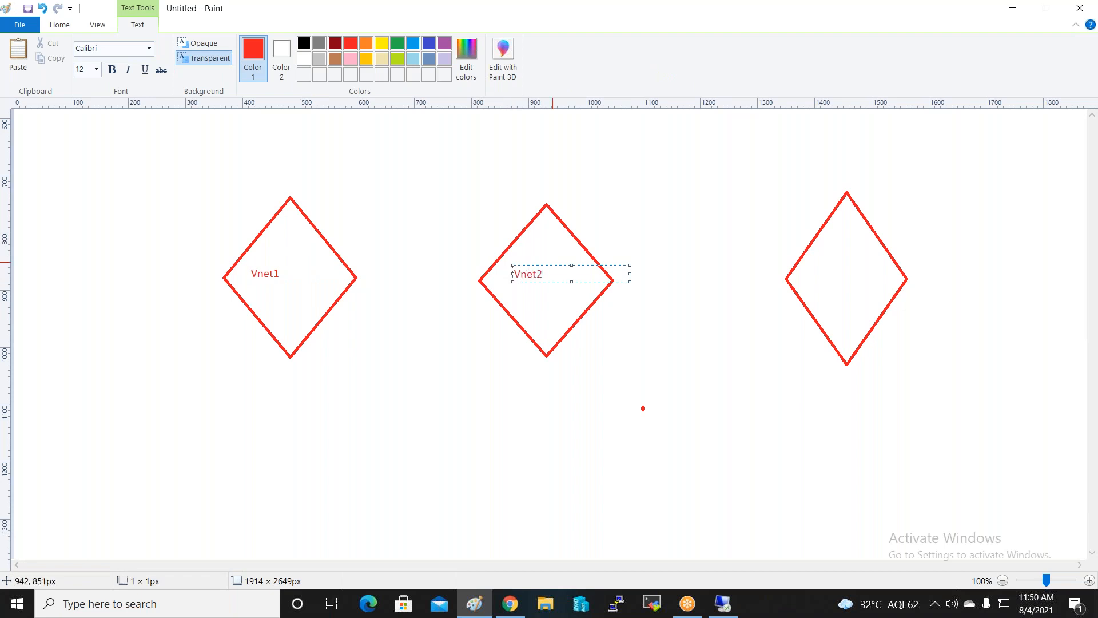
left_click(814, 269)
left_click(813, 269)
type("Vnet3")
left_click(456, 400)
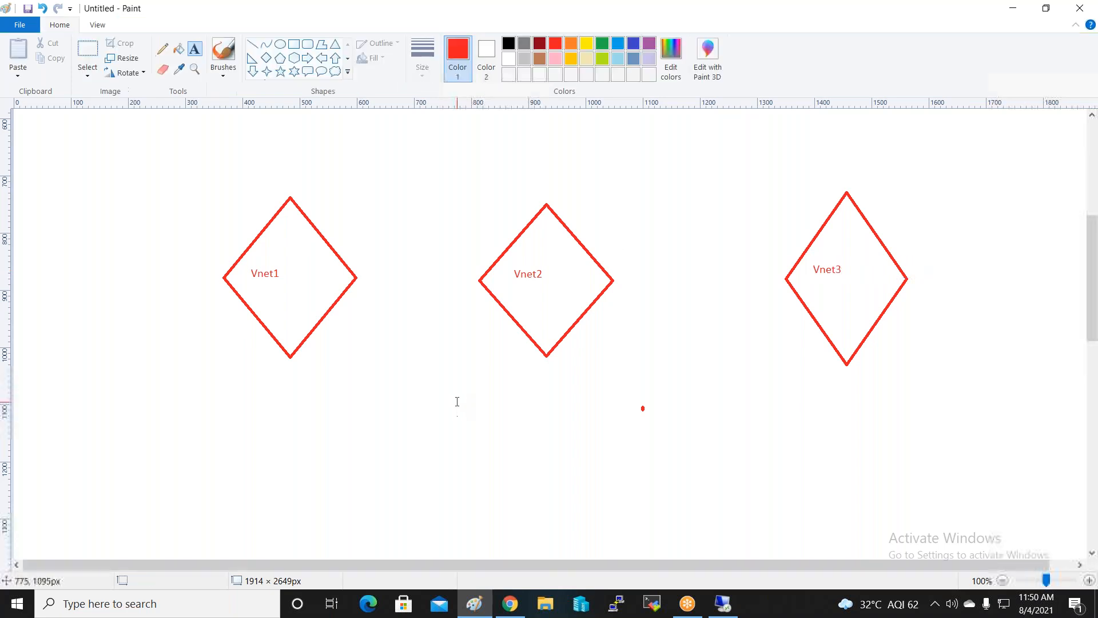
Draw dark red block arrows facing each other between Vnet1 and Vnet2 and between Vnet2 and Vnet3.
left_click(542, 45)
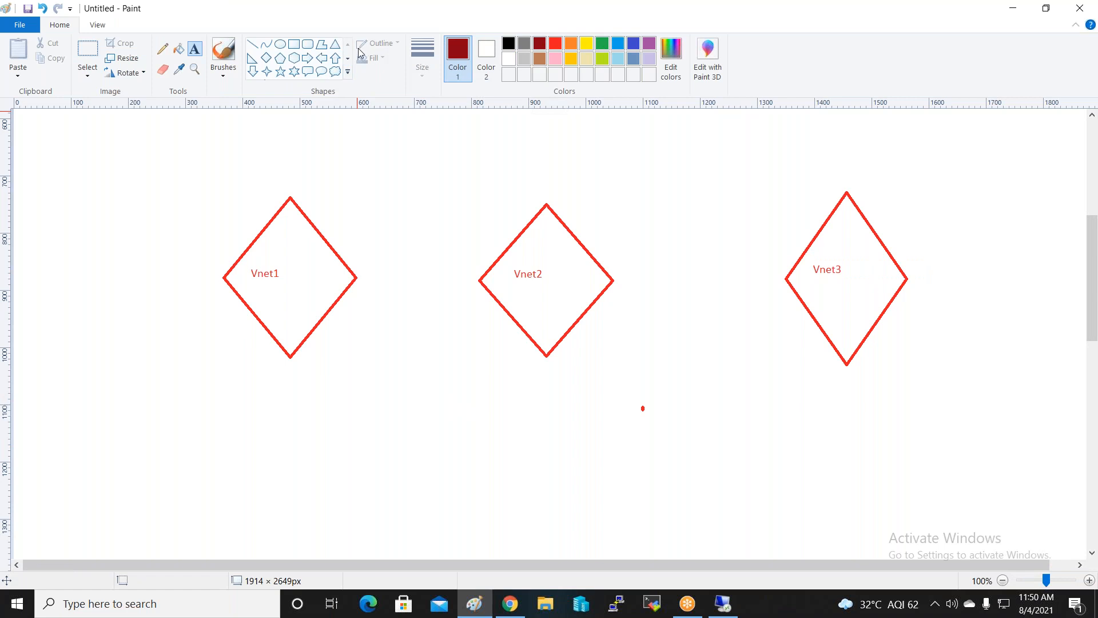
left_click(309, 58)
left_click_drag(357, 277, 423, 291)
left_click_drag(612, 277, 698, 287)
left_click(363, 156)
left_click(322, 60)
left_click_drag(481, 280, 426, 297)
left_click_drag(786, 278, 693, 309)
left_click(685, 353)
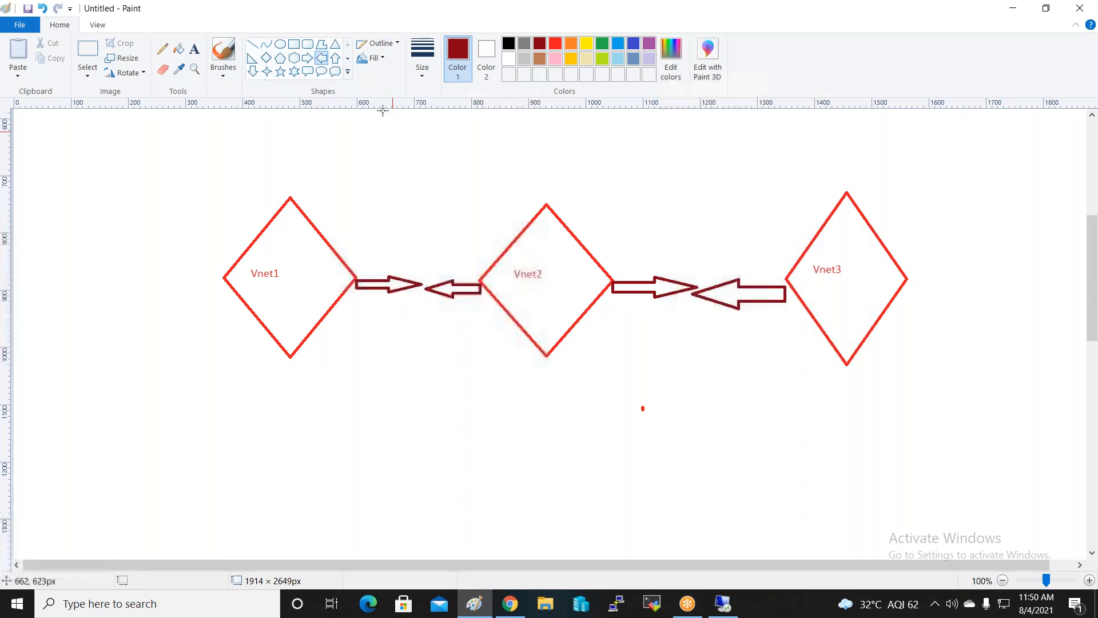
Write "Enable peering" above the arrows between Vnet1 and Vnet2, and copy it below the arrows between Vnet2 and Vnet3.
left_click(195, 50)
left_click(368, 258)
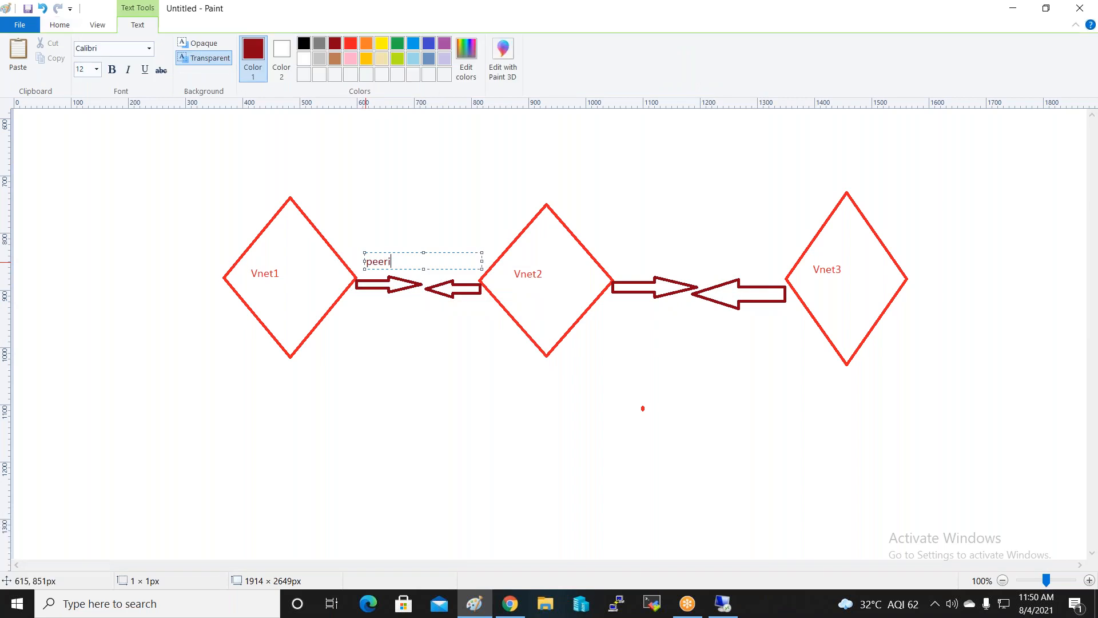
key("shift+Left")
type("Enable")
key("ctrl+a")
key("ctrl+c")
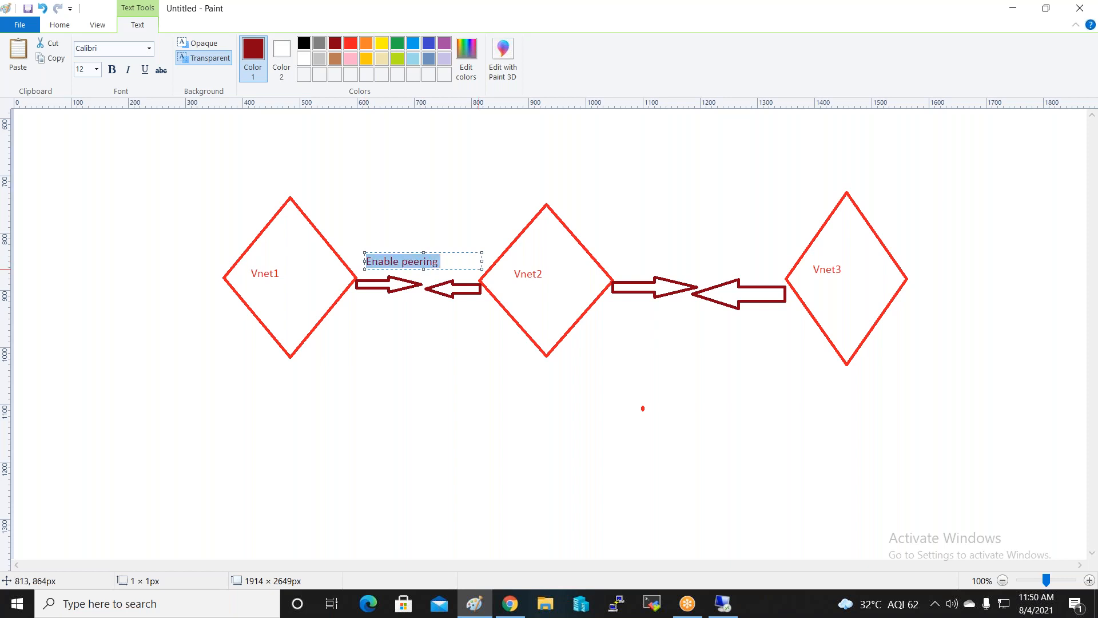
left_click(649, 320)
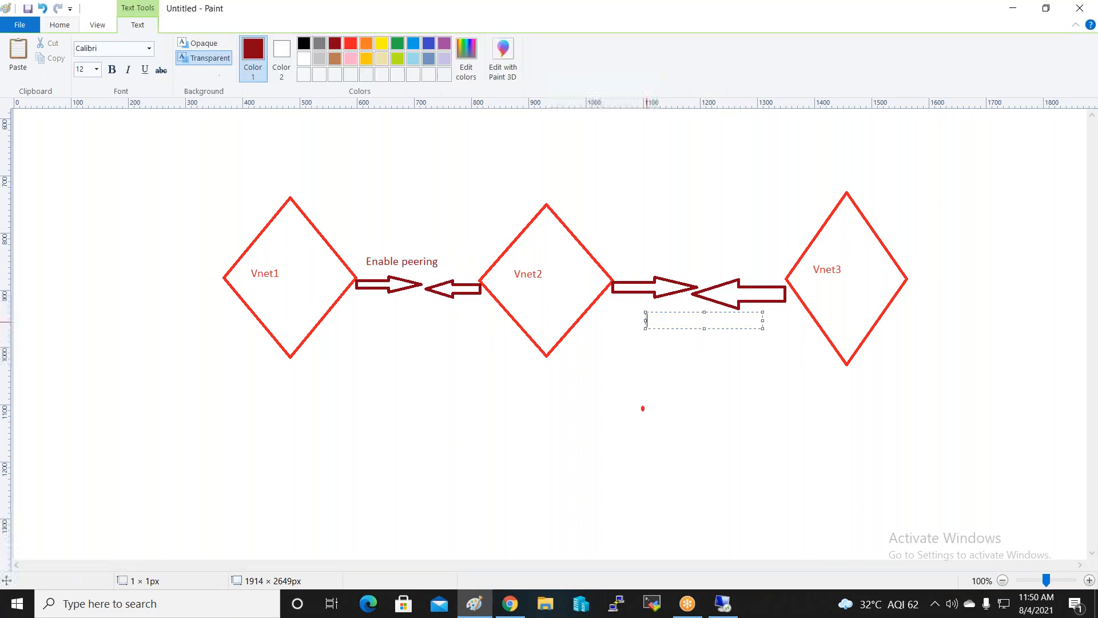
key("ctrl+v")
left_click(628, 383)
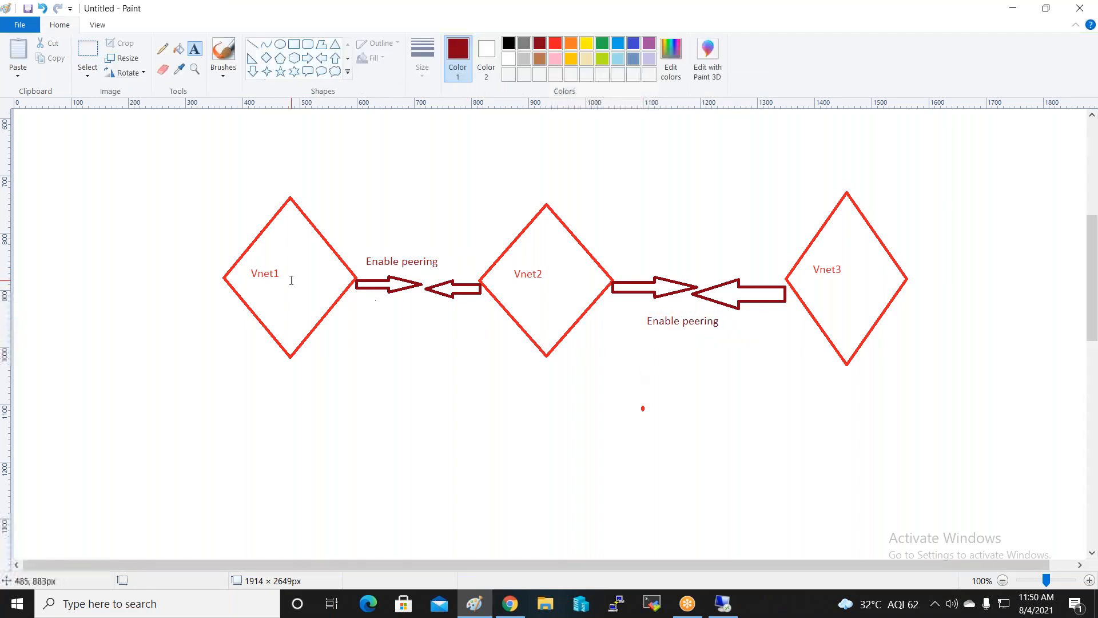
Brush curved arrows from Vnet1 and Vnet3 towards Vnet2, and a higher arc between Vnet1 and Vnet3 broken by an X.
left_click(221, 56)
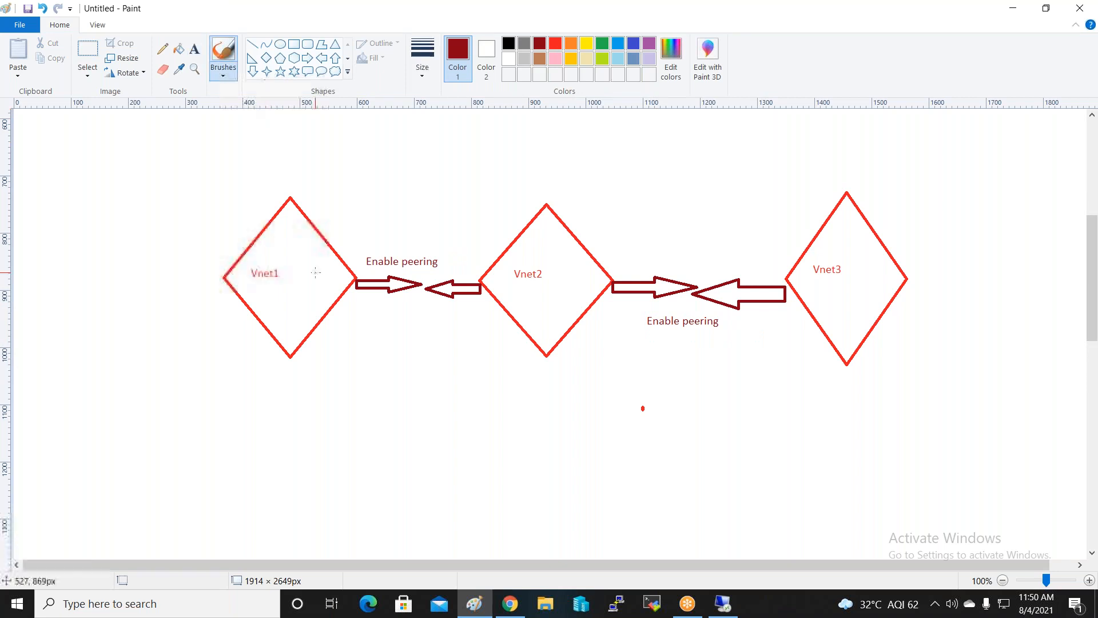
mouse_move(304, 225)
left_mouse_down()
mouse_move(389, 195)
mouse_move(499, 230)
mouse_move(480, 232)
left_mouse_up()
mouse_move(813, 246)
left_mouse_down()
mouse_move(769, 220)
mouse_move(651, 227)
mouse_move(615, 252)
mouse_move(642, 255)
left_mouse_up()
mouse_move(299, 183)
left_mouse_down()
mouse_move(371, 152)
mouse_move(530, 158)
left_mouse_up()
mouse_move(838, 195)
left_mouse_down()
mouse_move(633, 162)
mouse_move(552, 171)
left_mouse_up()
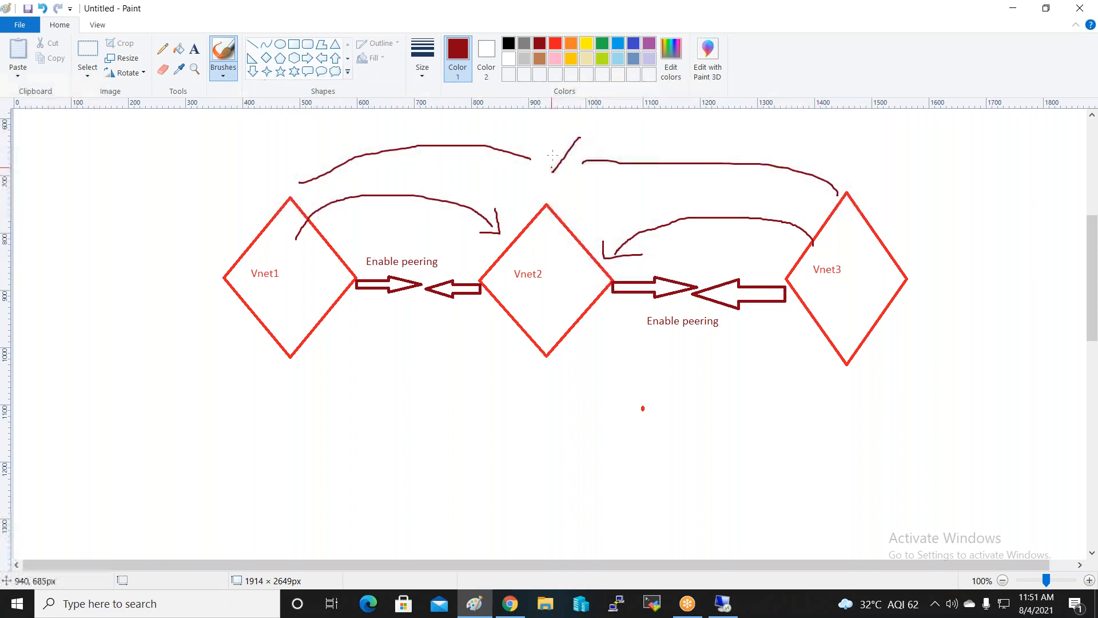
left_click_drag(553, 130, 593, 170)
Brush a curved link beneath the diamonds from Vnet1 to Vnet3 and label its gap "enable Peering" on two lines.
mouse_move(295, 351)
left_mouse_down()
mouse_move(441, 404)
mouse_move(538, 396)
left_mouse_up()
mouse_move(813, 318)
left_mouse_down()
mouse_move(773, 378)
mouse_move(638, 420)
mouse_move(597, 403)
left_mouse_up()
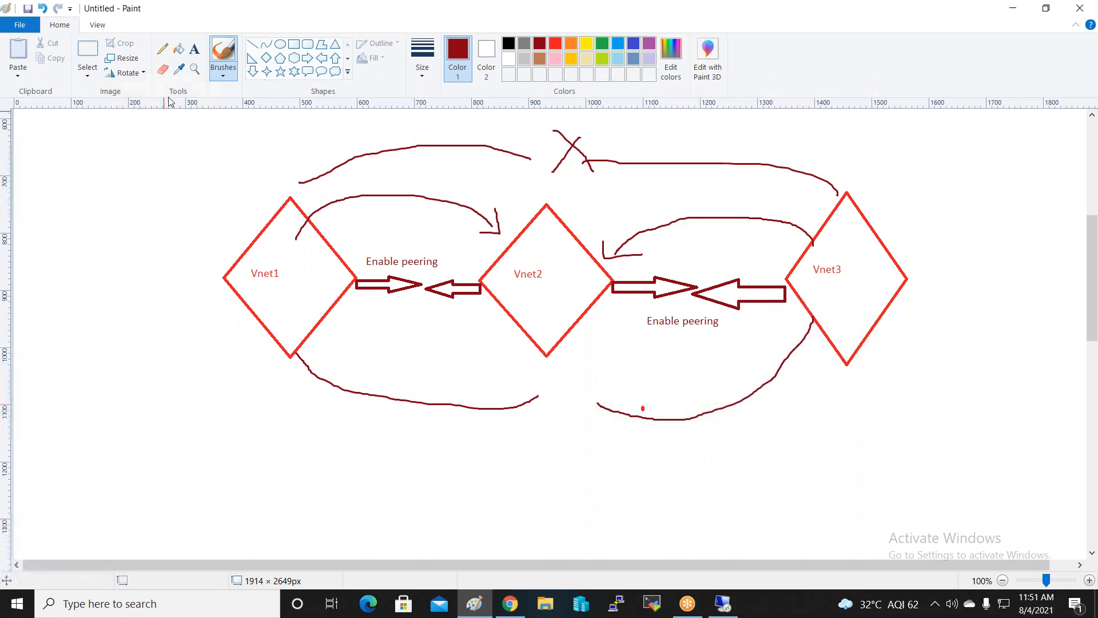
left_click(195, 49)
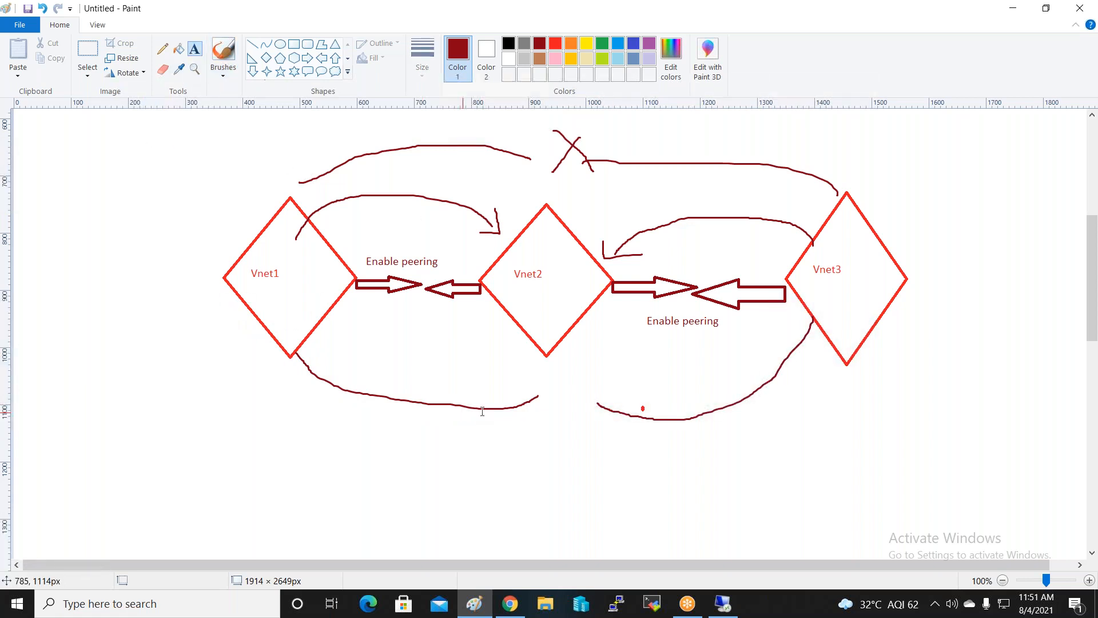
left_click(543, 395)
type("enable")
key("Return")
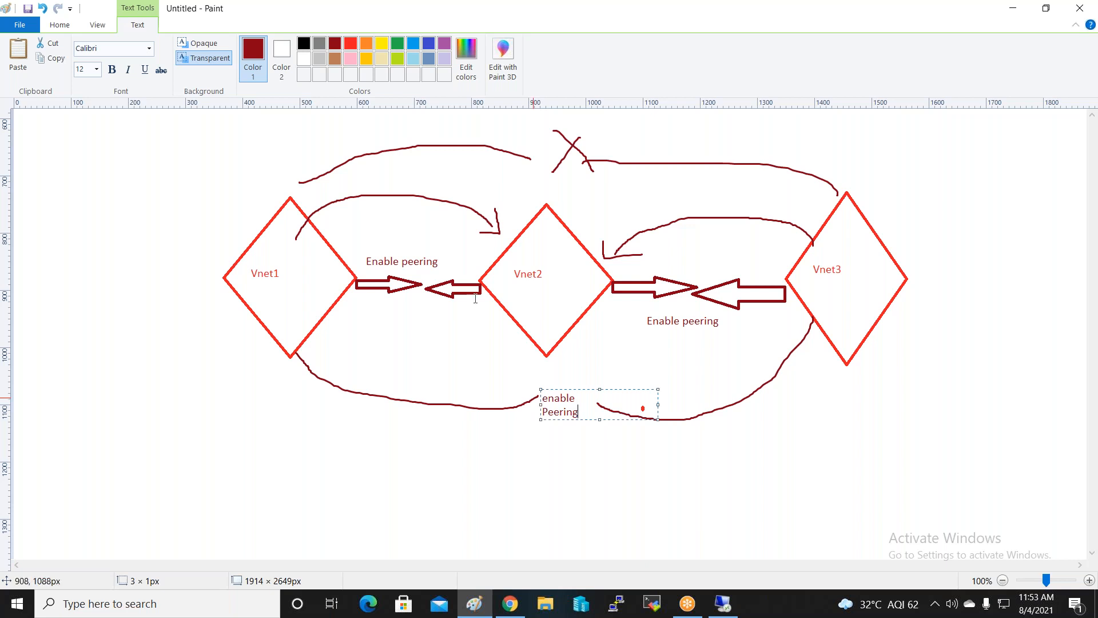
left_click(200, 189)
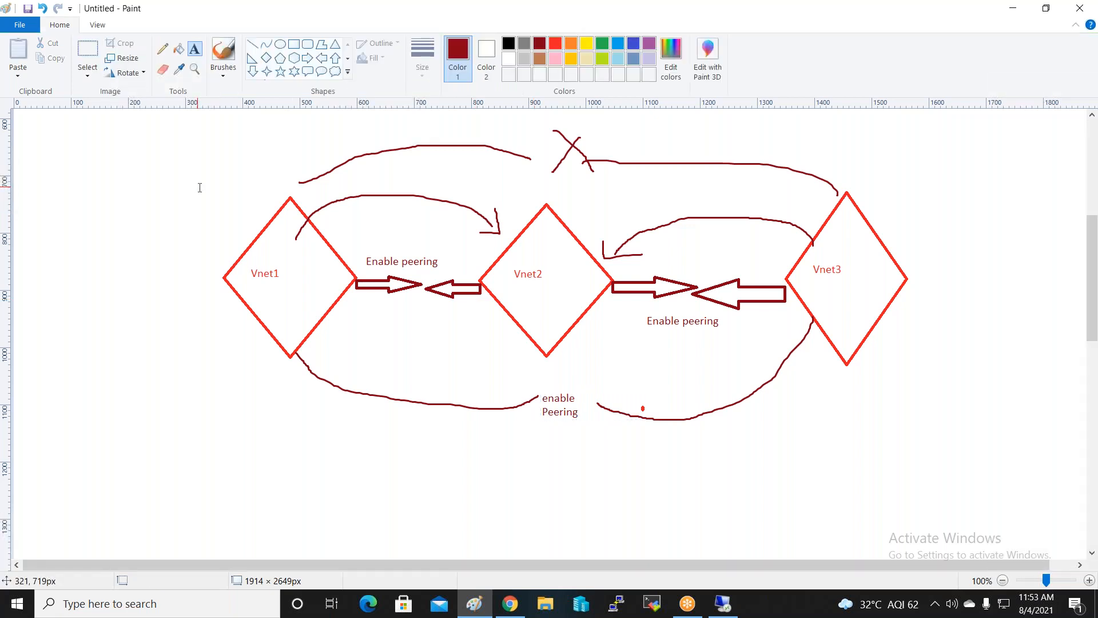
Start a text block headed "Azure Firewall" on an empty area further down the canvas, followed by blank lines.
scroll(203, 190, "up", 2)
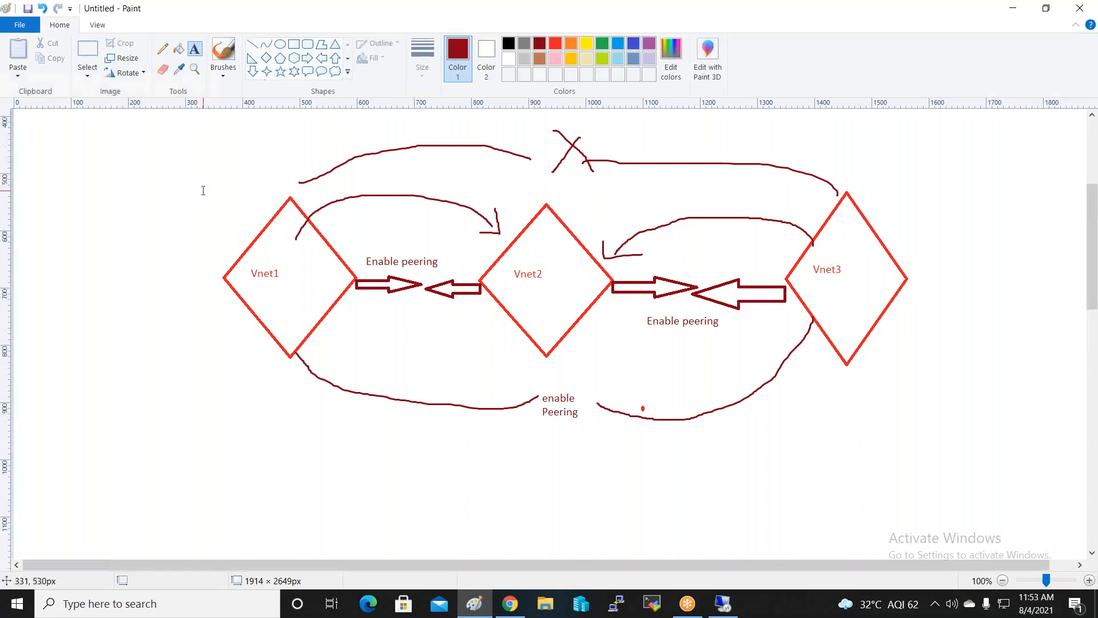
scroll(202, 193, "down", 12)
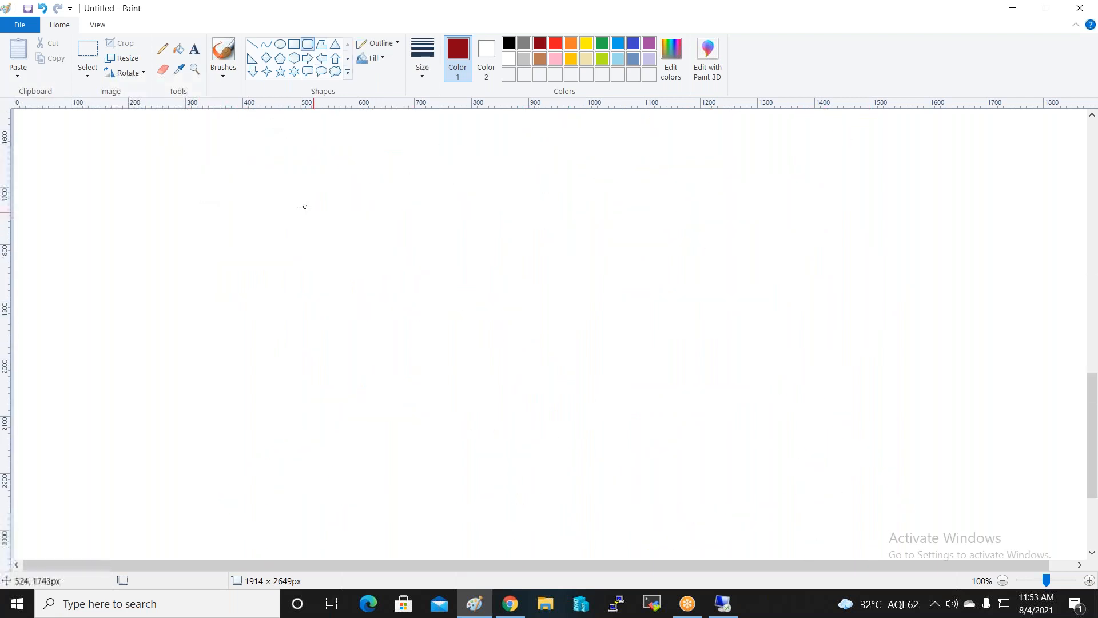
left_click(440, 127)
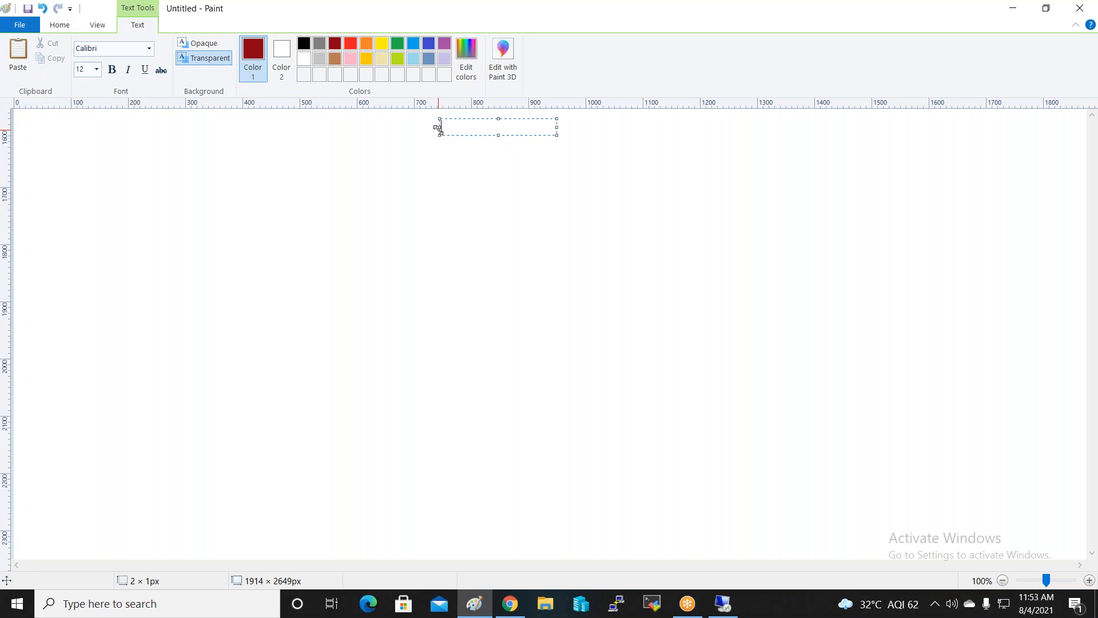
type("Azure Firewall")
key("Return")
key("Return")
key("Return")
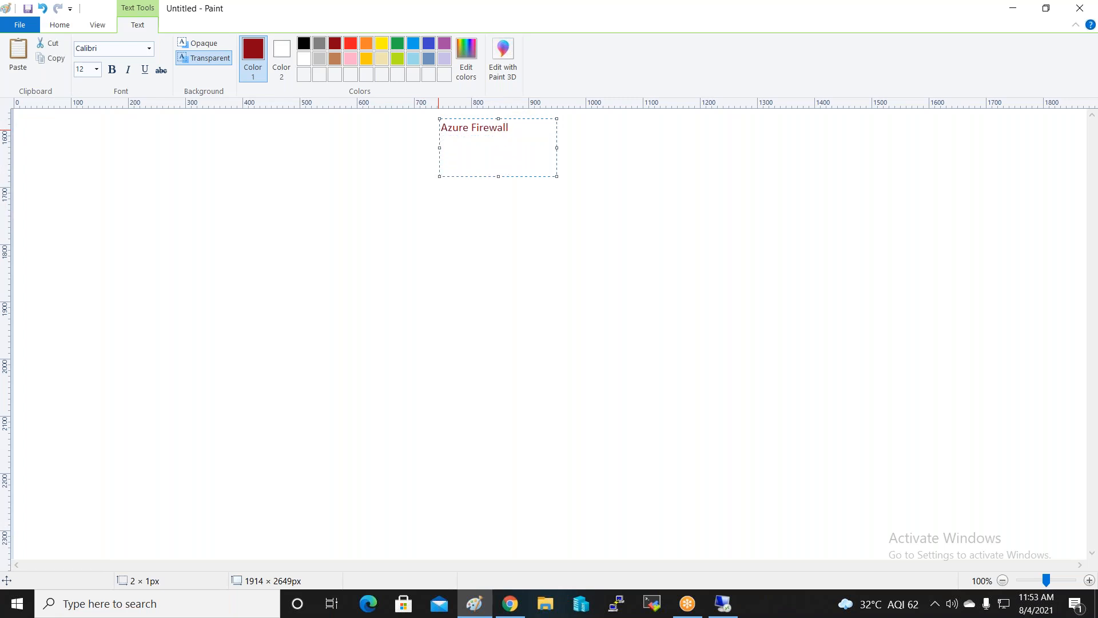
Add the line "Allow Protocol port number" under the Azure Firewall heading and widen the text box to fit it.
type("Allow Protocol port ")
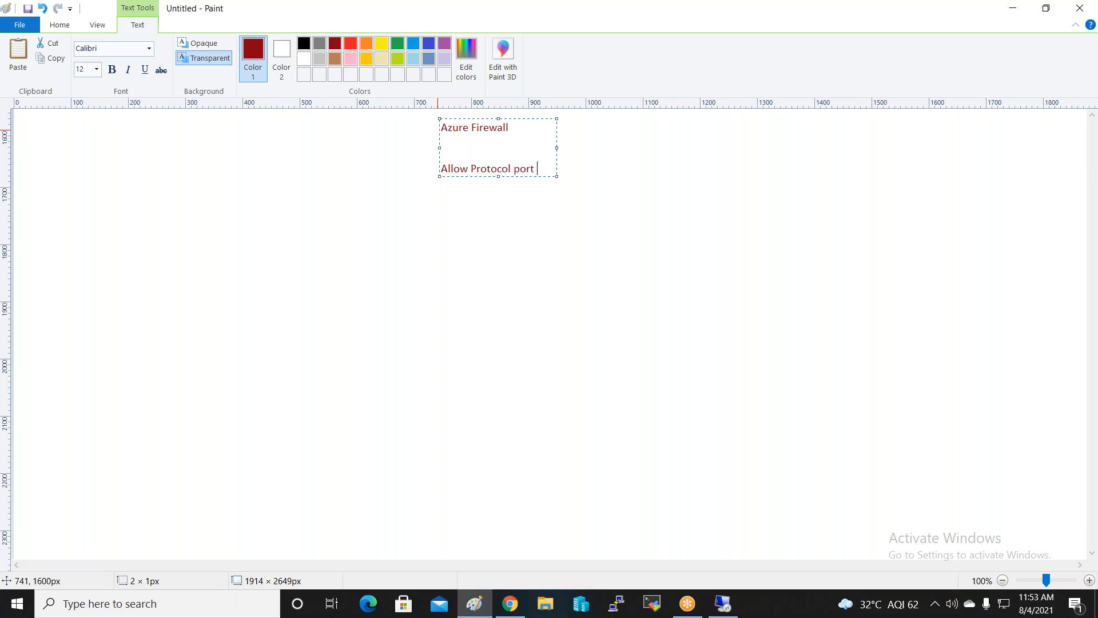
type("number")
left_click_drag(557, 153, 650, 153)
left_click(539, 227)
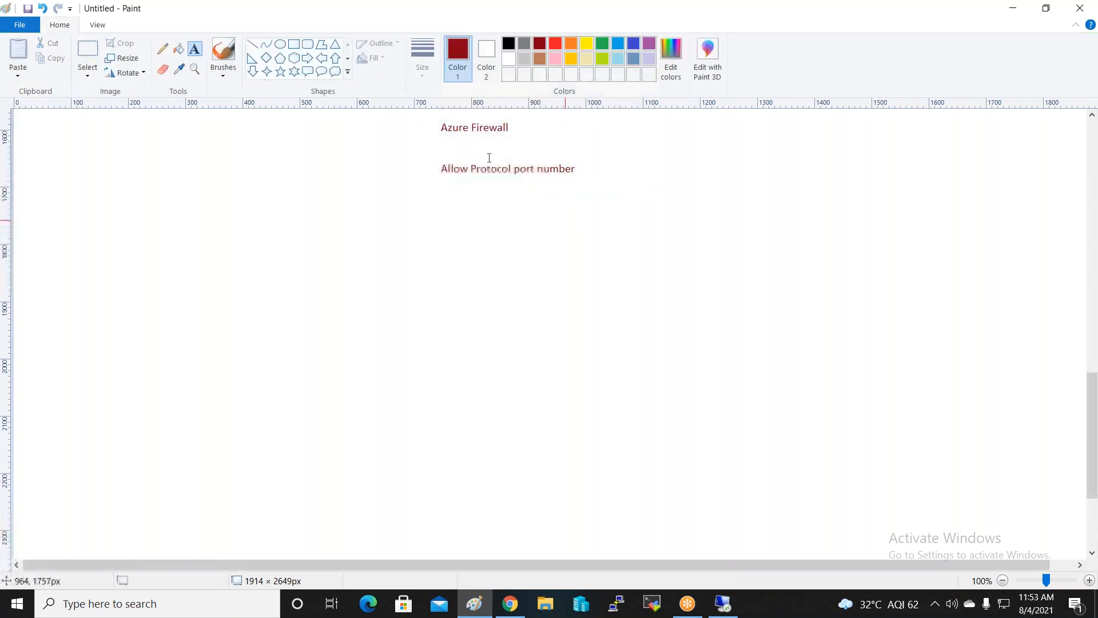
Draw a dark red rounded rectangular callout below the Azure Firewall text, offset towards the canvas's left side.
left_click(308, 71)
left_click_drag(259, 219, 419, 424)
left_click(525, 308)
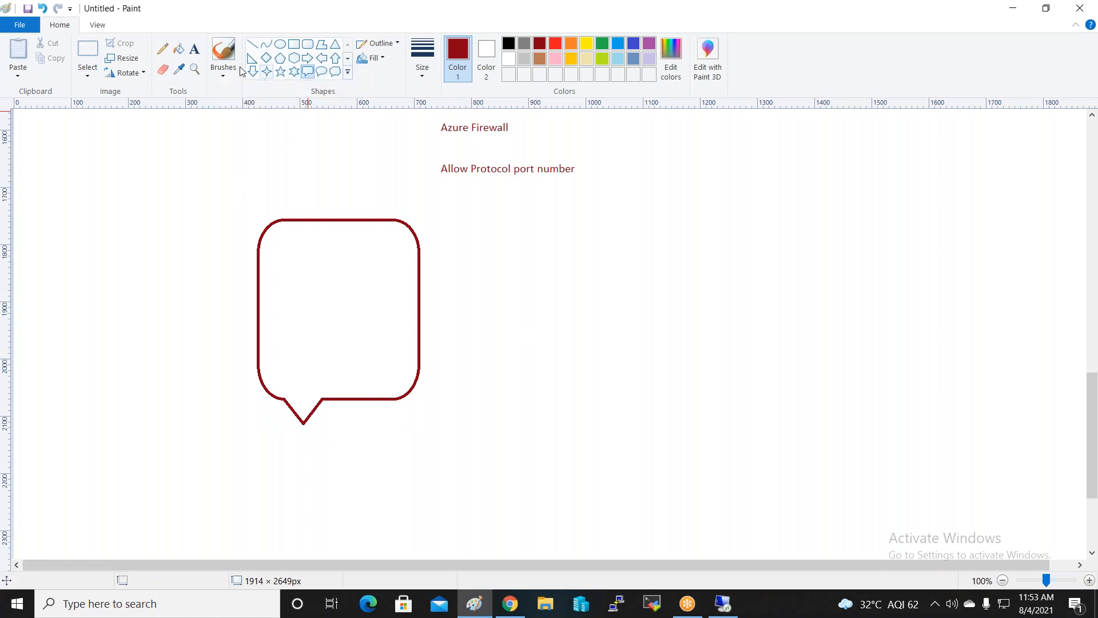
Add the text label "1.1.1.1 public" just above the rounded rectangular callout.
left_click(194, 49)
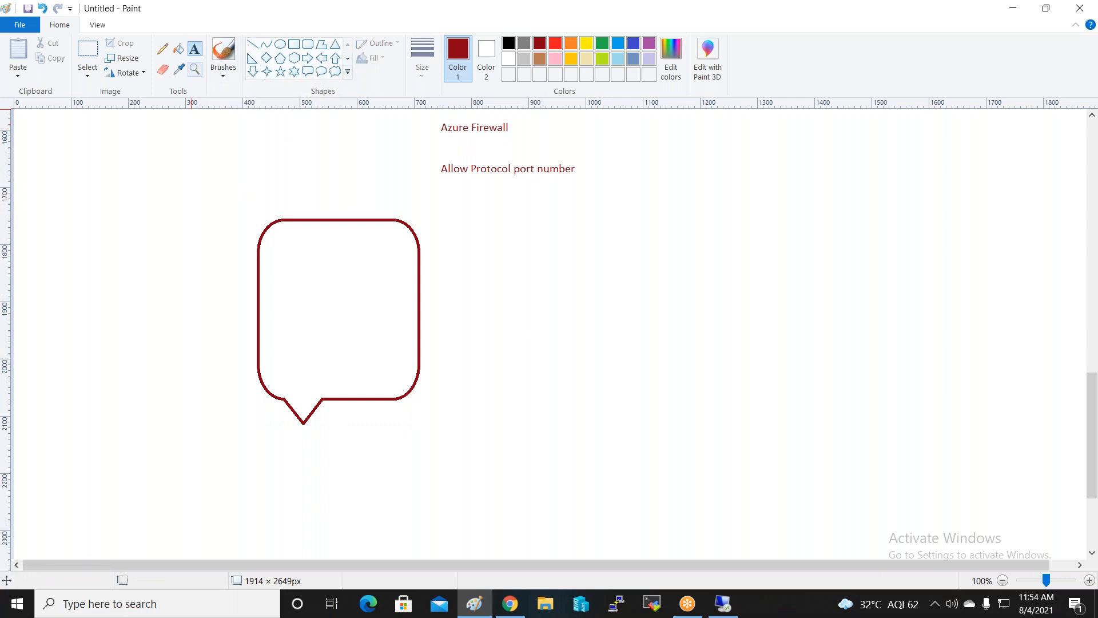
left_click(280, 194)
type("1.1.1.1 p")
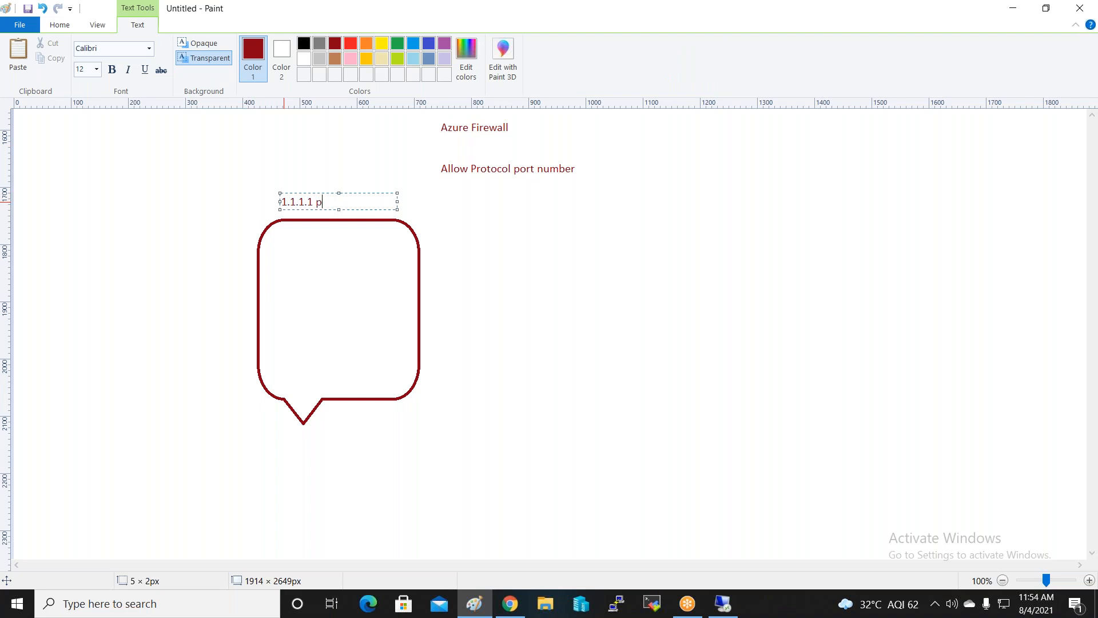
type("ublic")
Add a text block beside the rounded callout, on its outer side, reading "Web-site" and, after a blank line, "RDP".
left_click(68, 207)
type("Web-site")
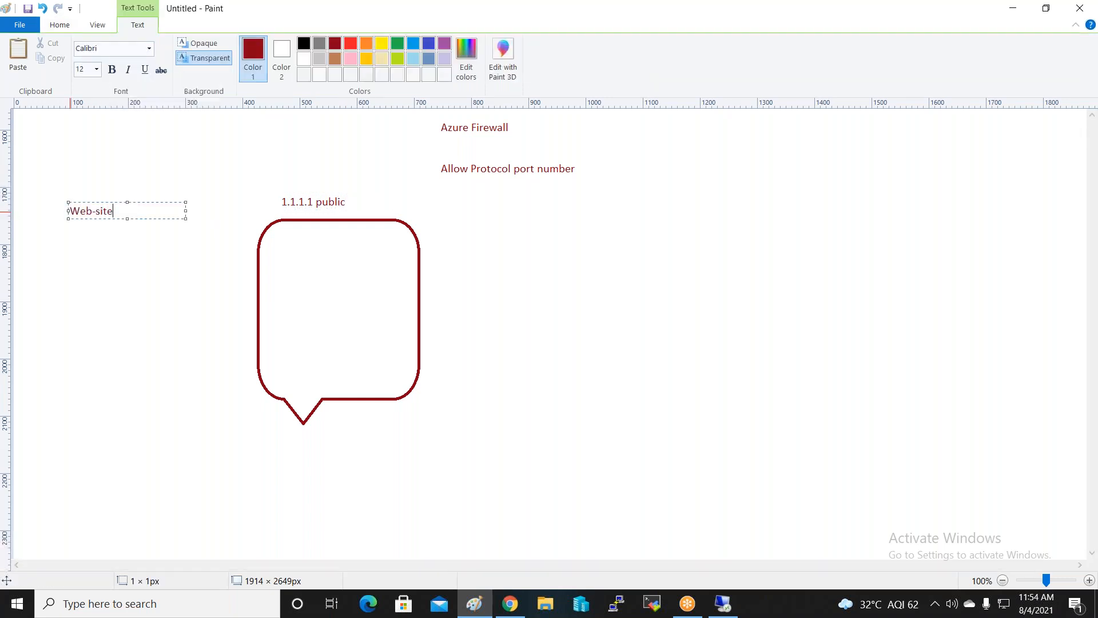
key("Return")
type("RDp")
key("BackSpace")
type("P")
left_click(814, 25)
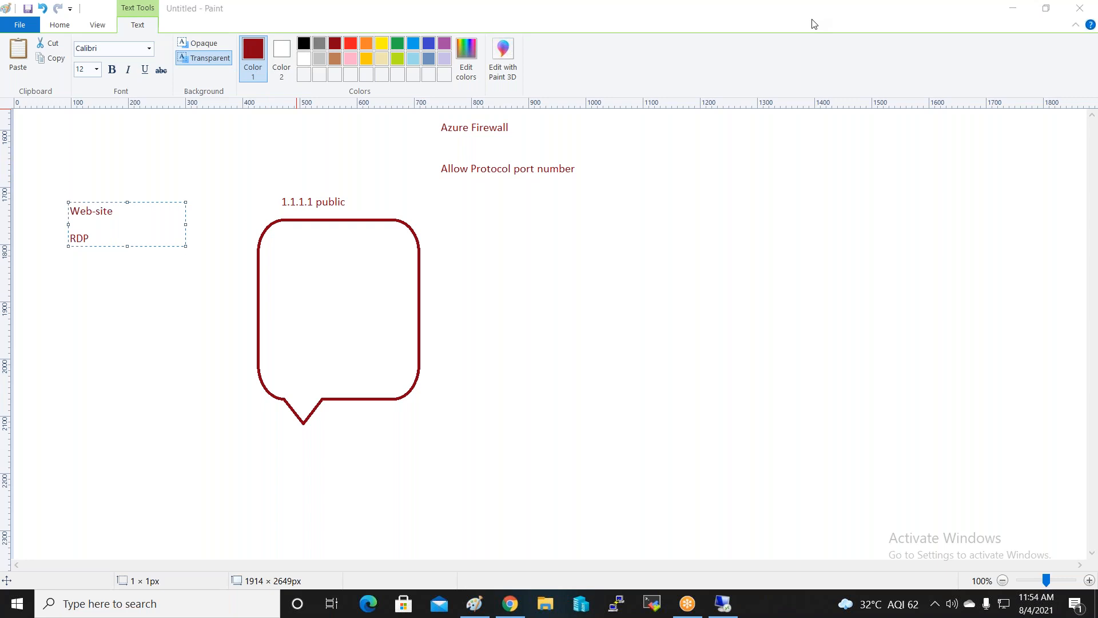
left_click(272, 123)
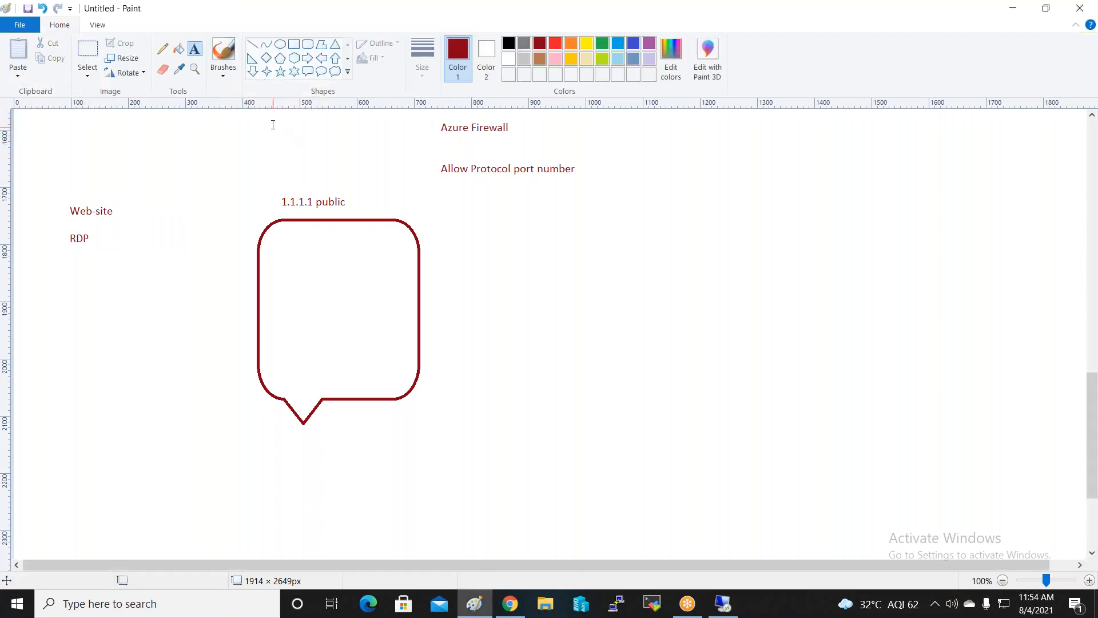
Cross out the "1.1.1.1 public" label with two straight lines and write "Private IP" beside the callout's tail.
left_click(253, 47)
mouse_move(323, 187)
left_mouse_down()
mouse_move(296, 212)
mouse_move(317, 201)
mouse_move(331, 215)
left_mouse_up()
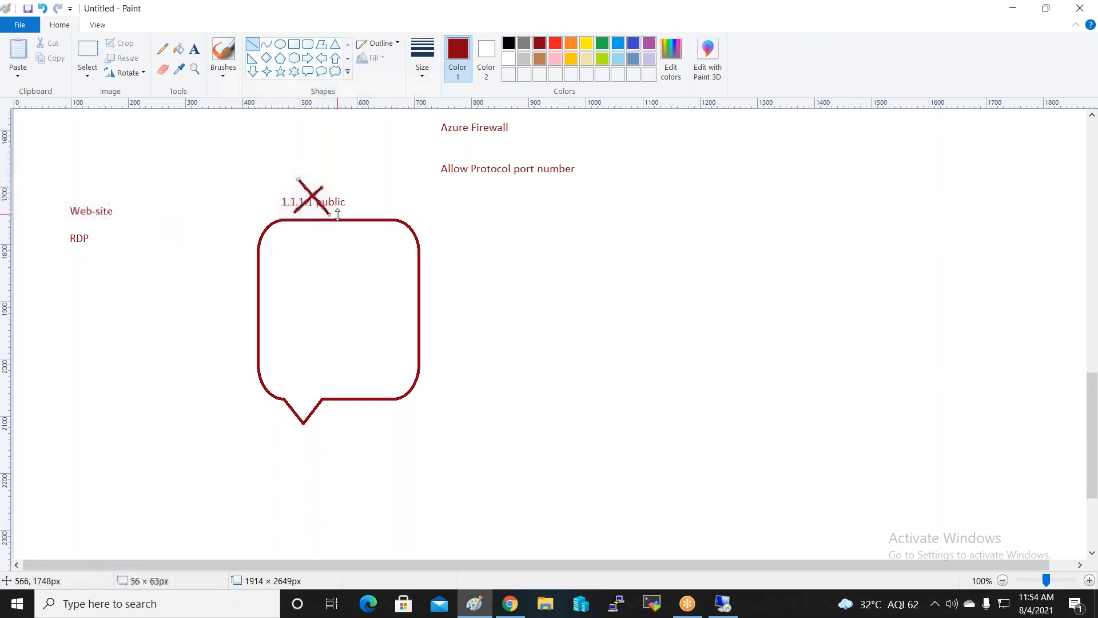
left_click(194, 49)
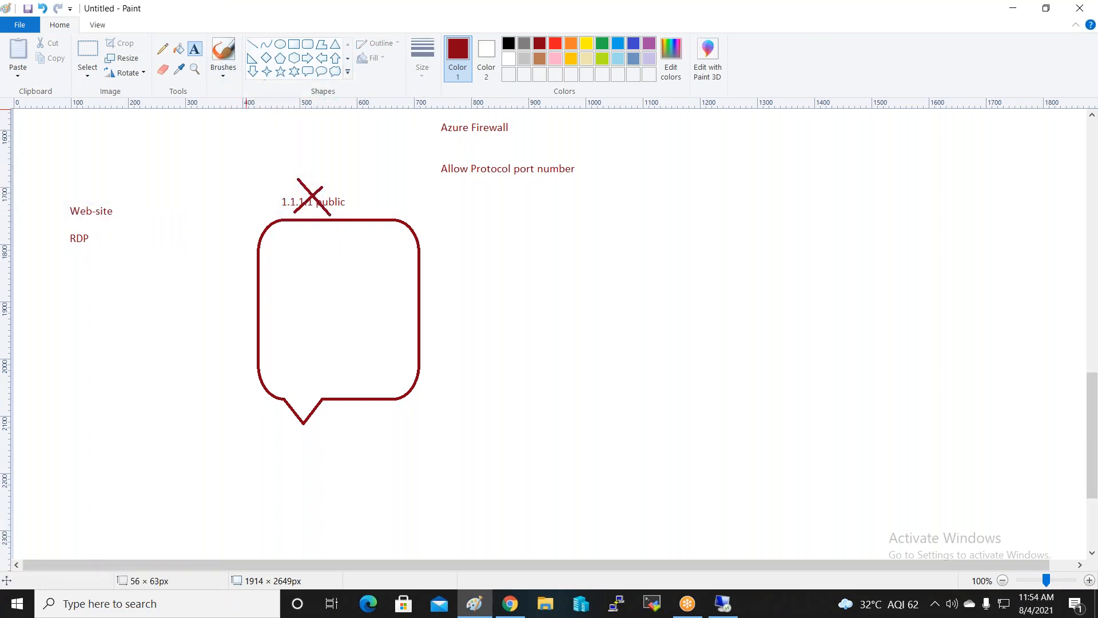
left_click(325, 409)
type("Private ")
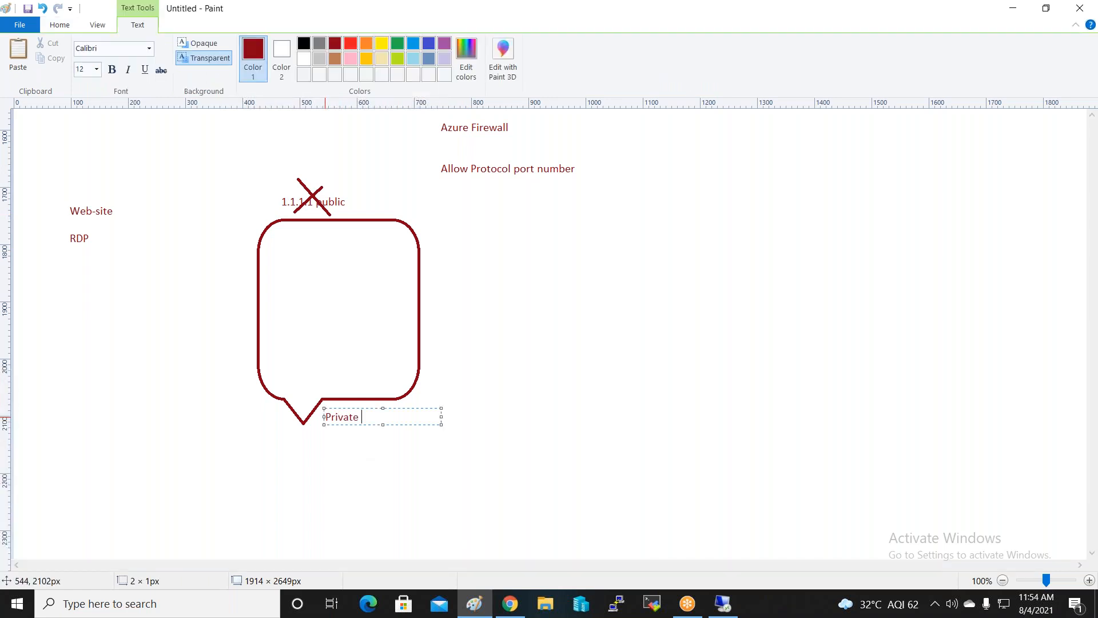
type("IP")
left_click(190, 242)
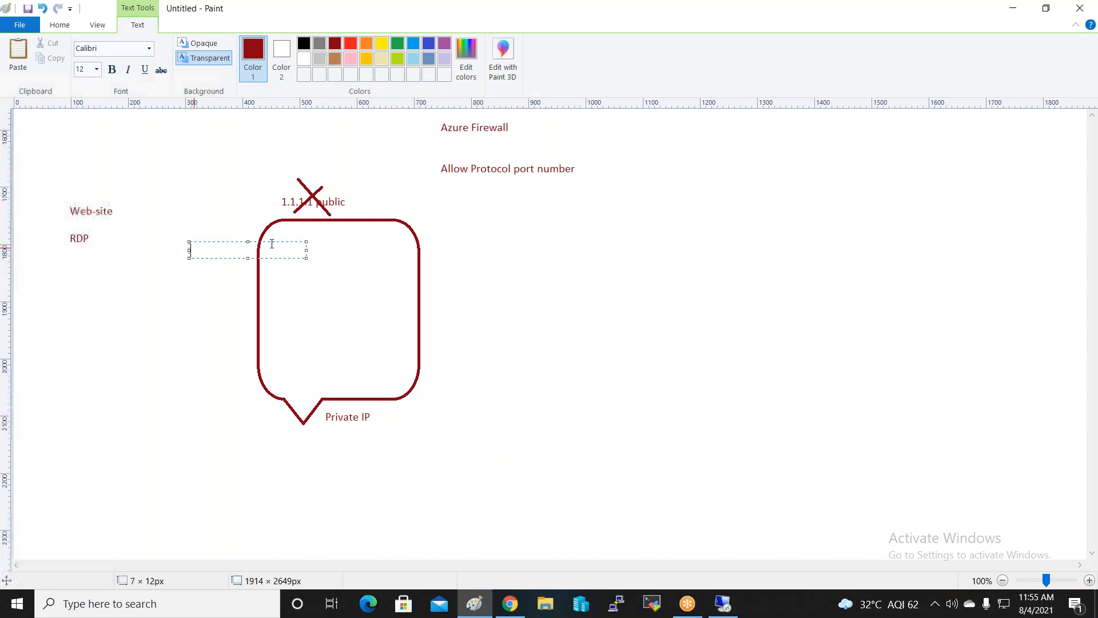
left_click(95, 392)
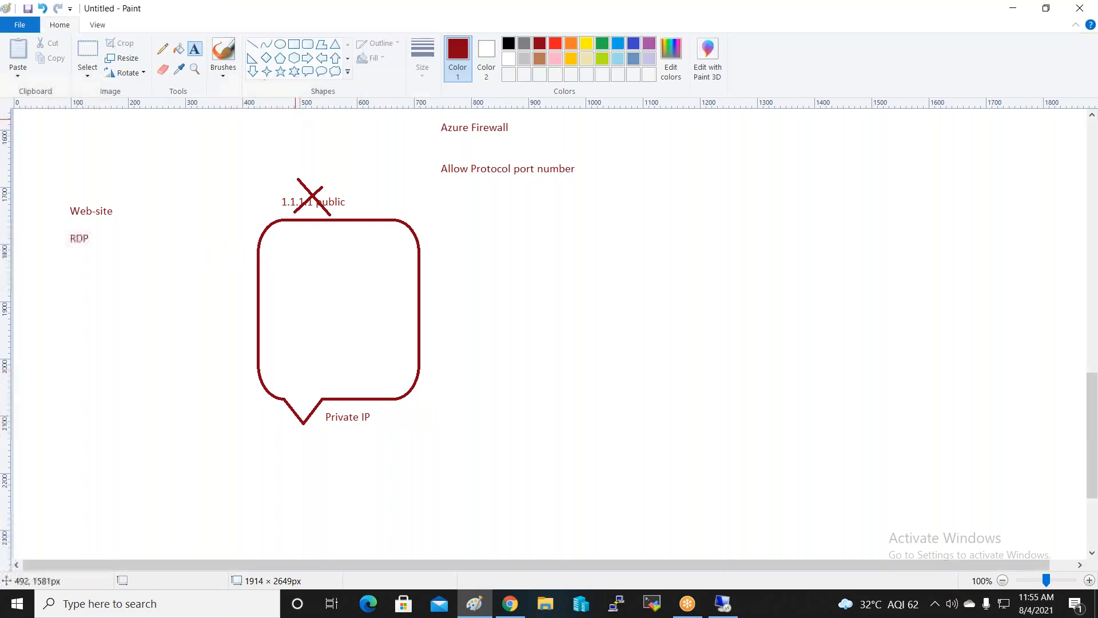
Draw an oval callout to the right of the rounded callout and label it "firewall" inside.
left_click(325, 75)
left_click_drag(581, 244, 708, 378)
left_click(695, 419)
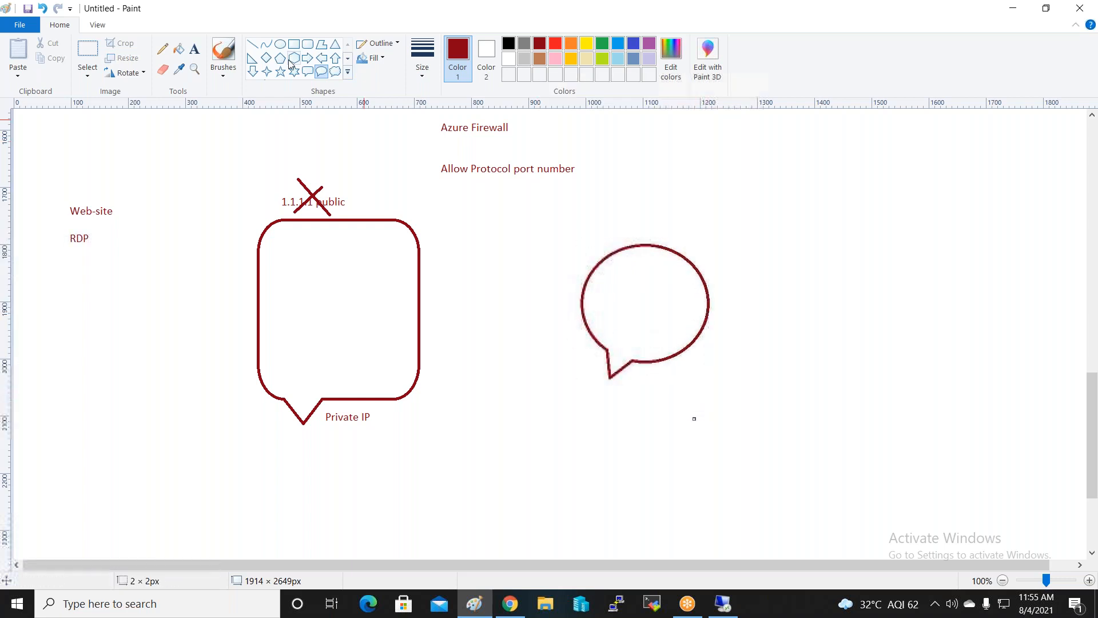
left_click(195, 53)
left_click(598, 292)
type("firewal")
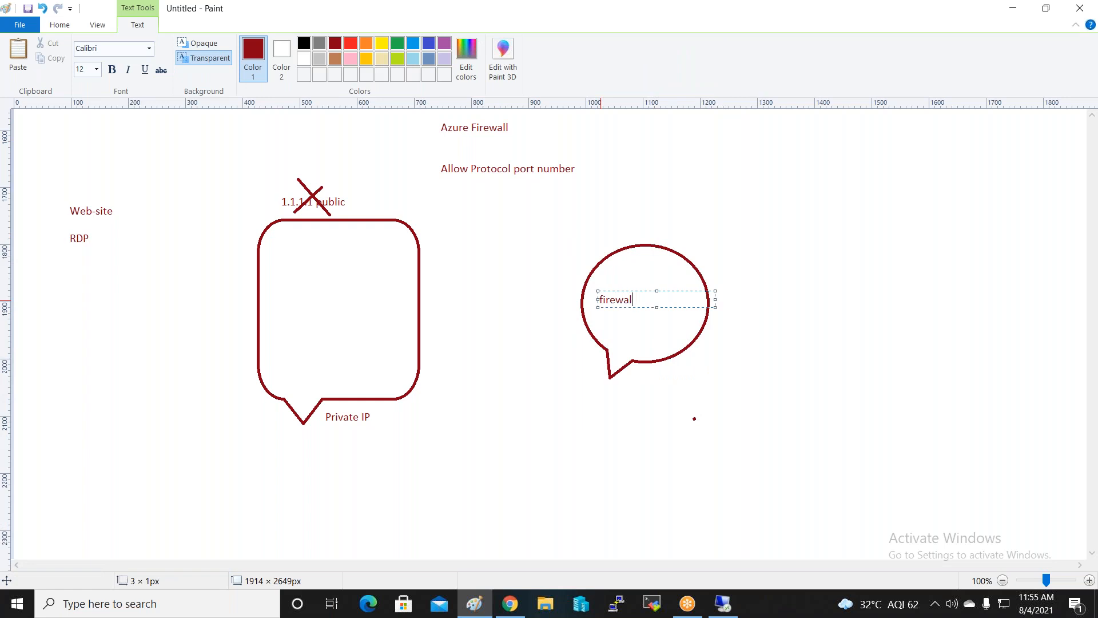
type("l")
left_click(716, 299)
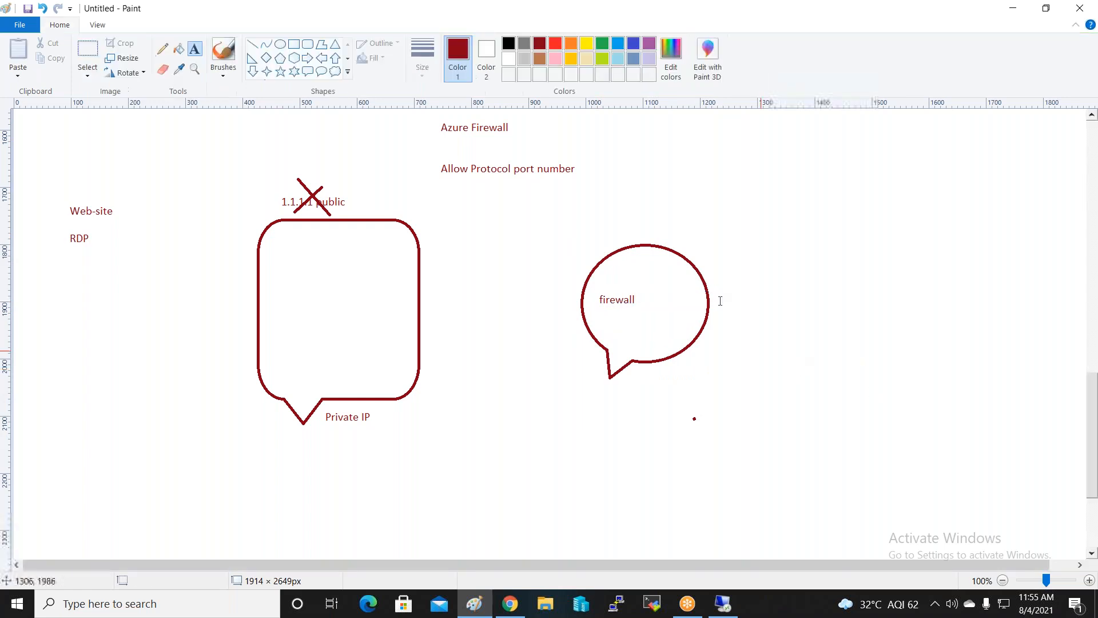
Write the address "2.2.2.2" above the oval firewall callout.
left_click(633, 218)
type("1.1.1.1")
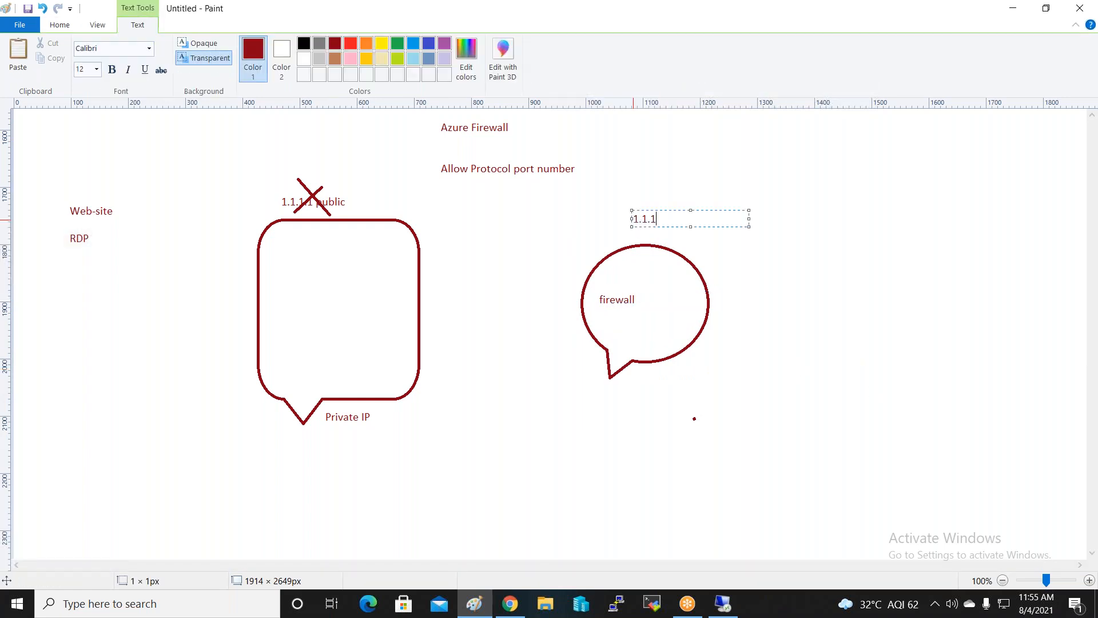
key("BackSpace")
key("BackSpace")
key("BackSpace")
key("BackSpace")
key("BackSpace")
key("BackSpace")
type("2.2.2.2")
left_click(465, 282)
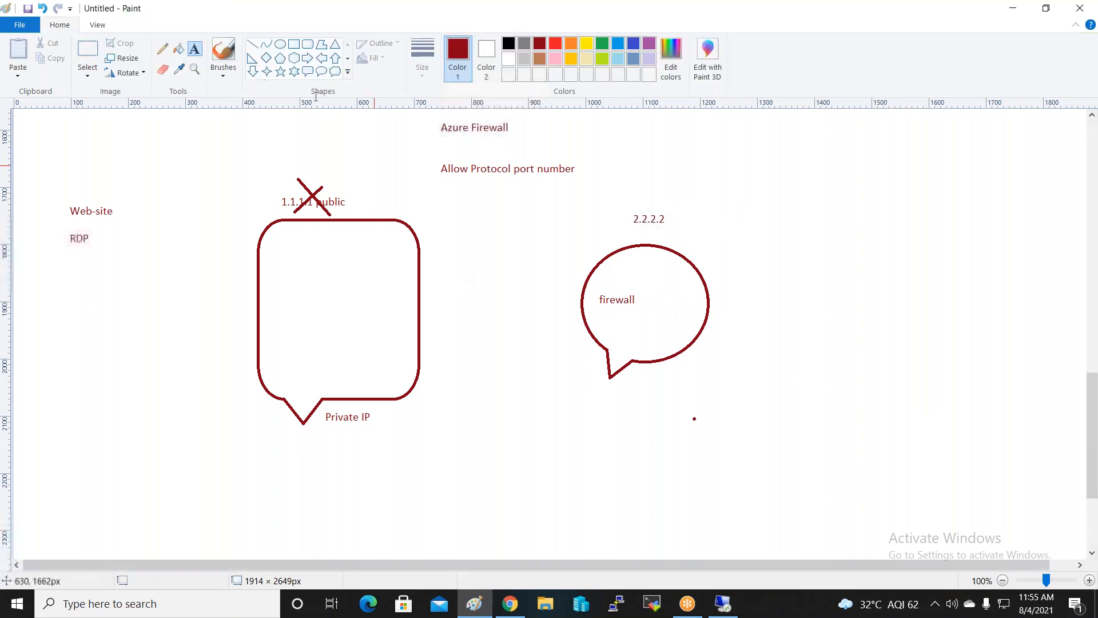
Draw a block arrow from the rounded callout to the firewall callout and write "Create NAT Rule" below it in a widened text box.
left_click_drag(419, 302, 585, 329)
left_click(551, 402)
left_click(194, 47)
left_click(517, 381)
type("Cresa")
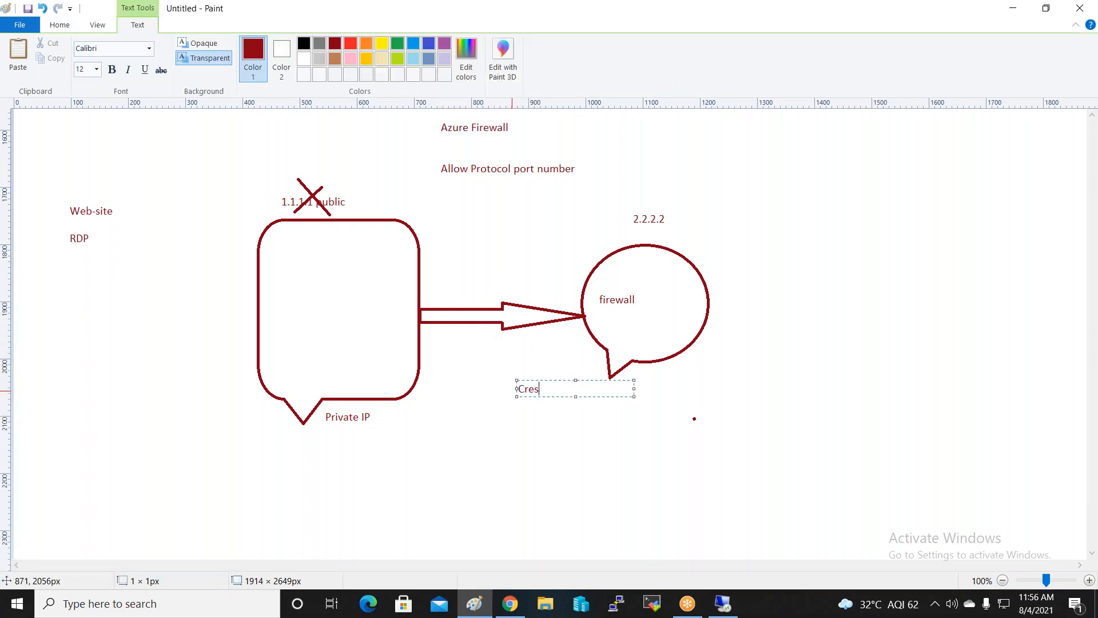
key("BackSpace")
type("ate NAT Rule")
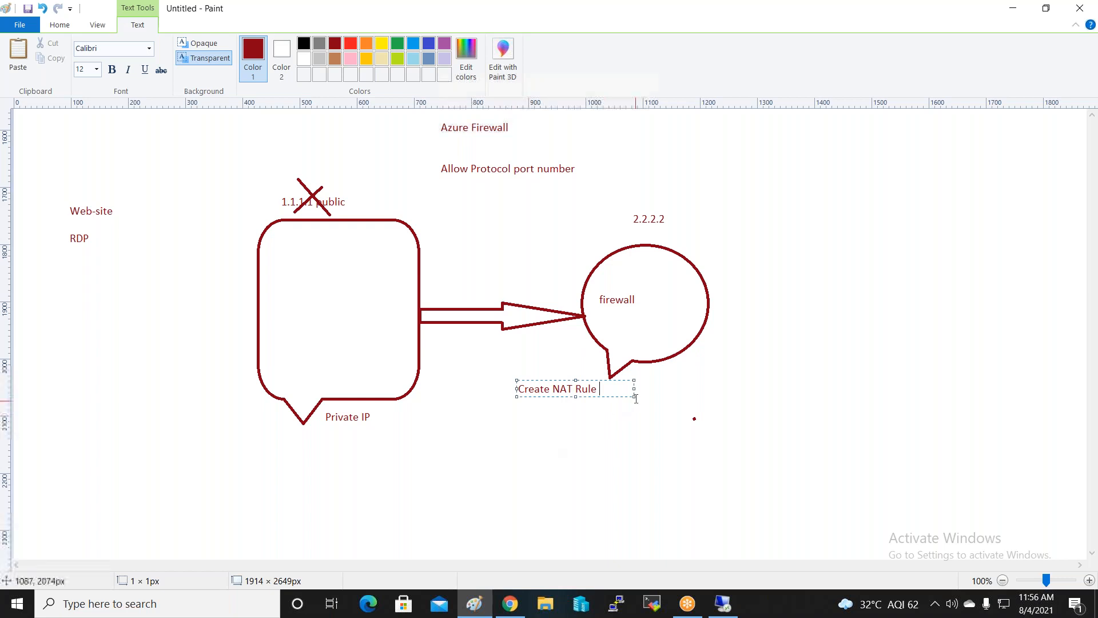
left_click_drag(633, 396, 816, 413)
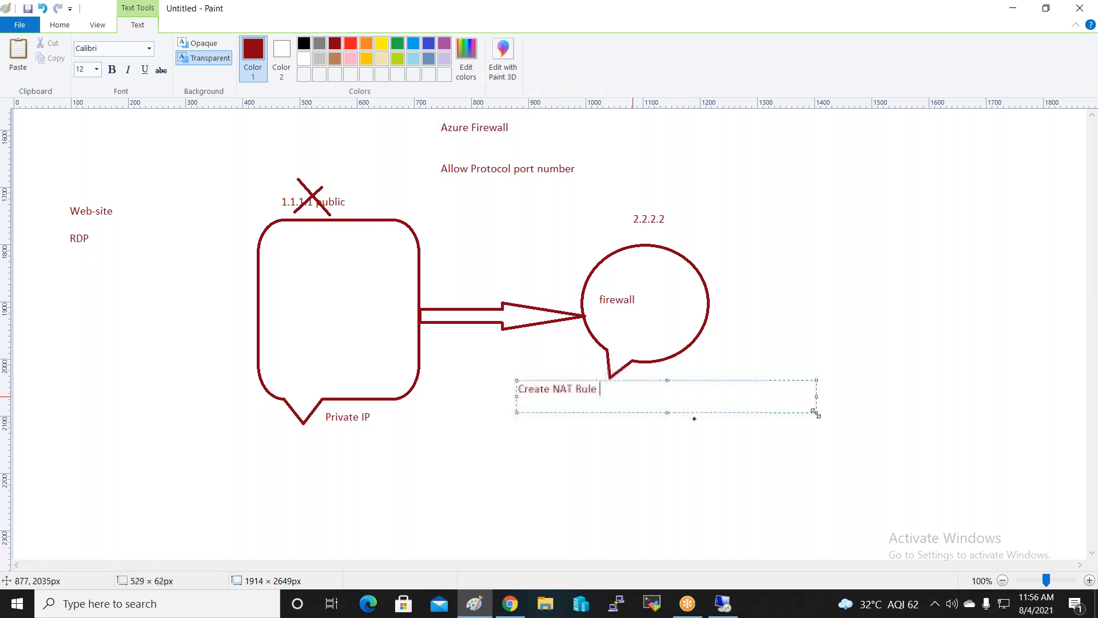
Add the lines "ALLOw RDP" and "Allow HTTP" under the "Create NAT Rule" text, each separated by a blank line.
key("Return")
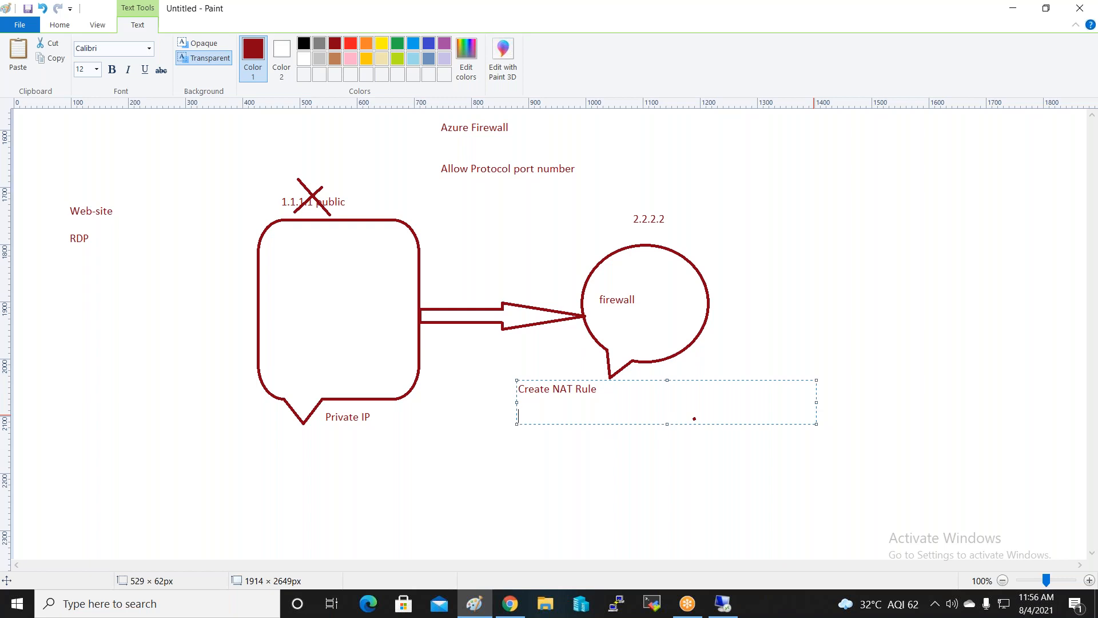
type("ALLOw   RDpP")
key("Return")
key("Return")
type("Allow   HTT")
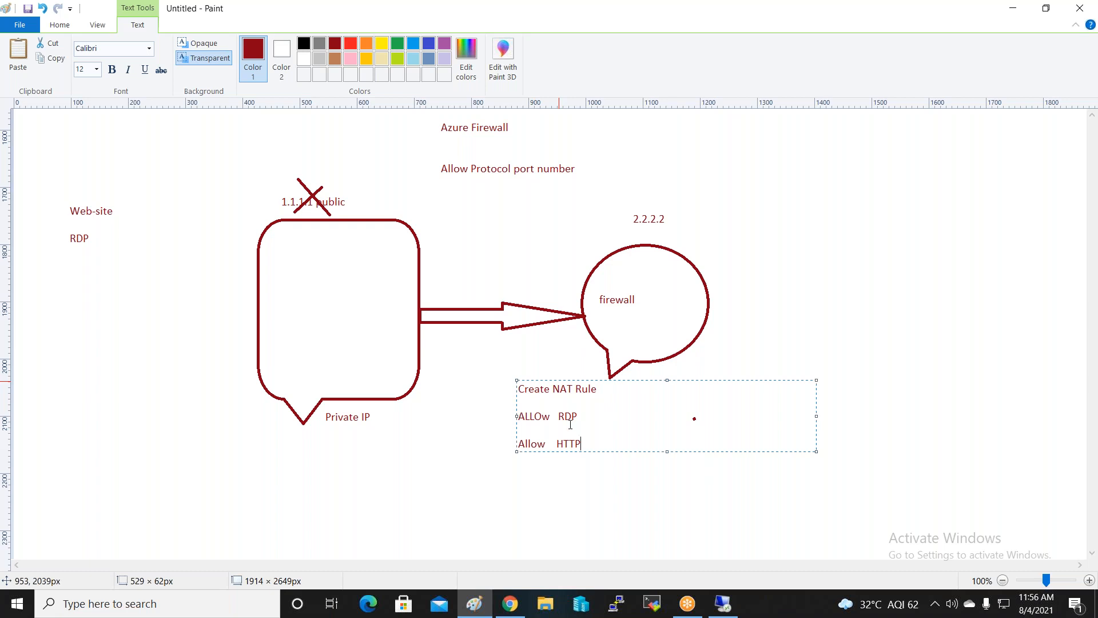
left_click(362, 306)
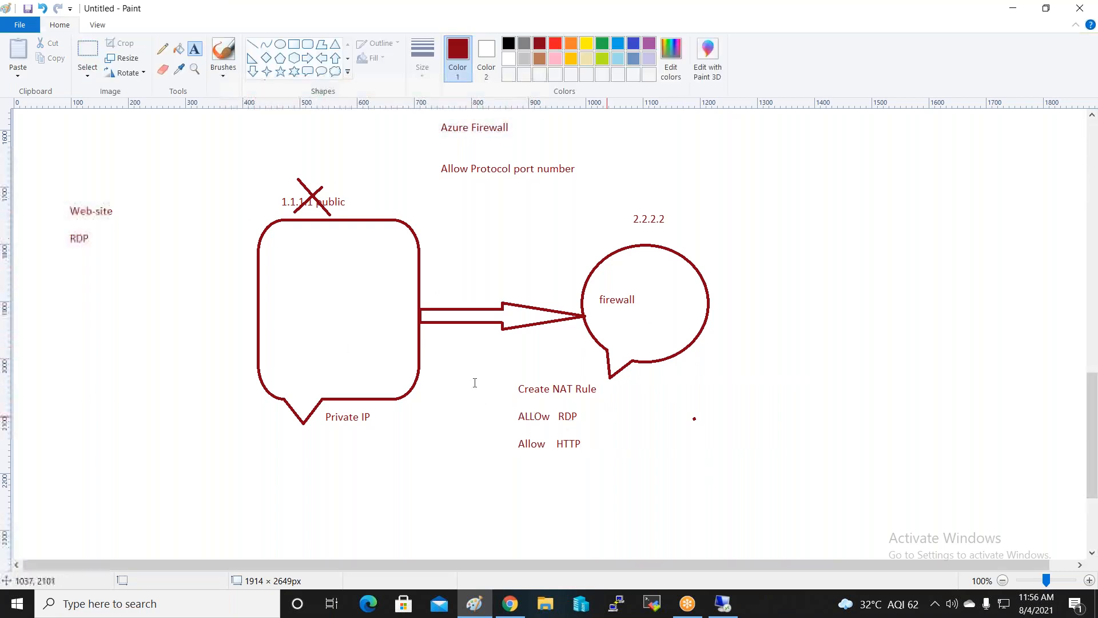
Switch to the open Remote Desktop session to 13.92.195.68 and disconnect it.
left_click(848, 61)
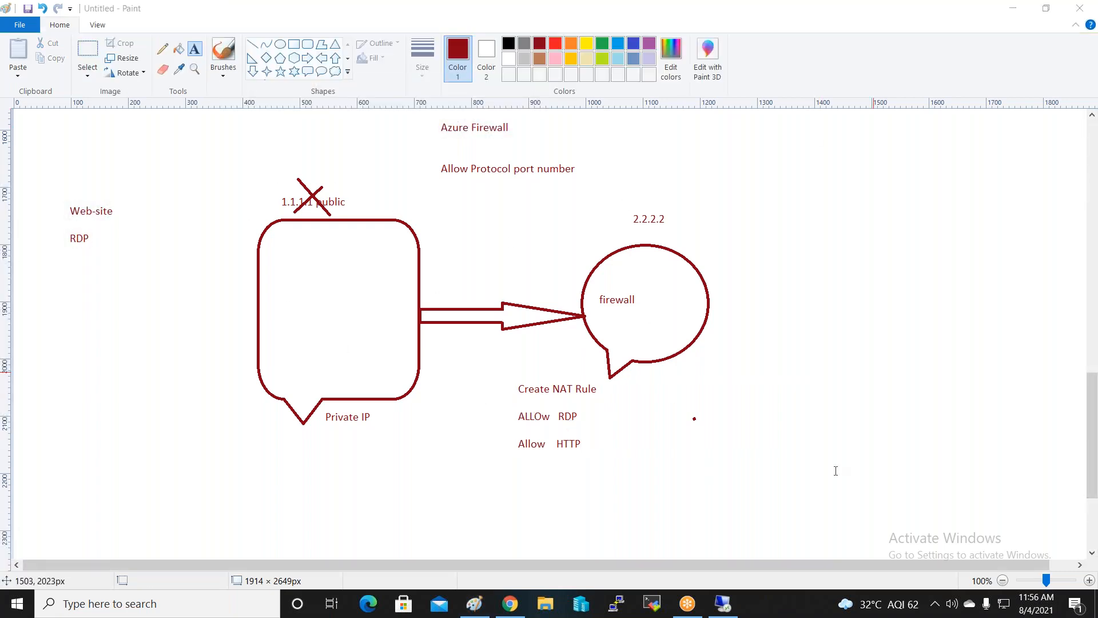
left_click(723, 603)
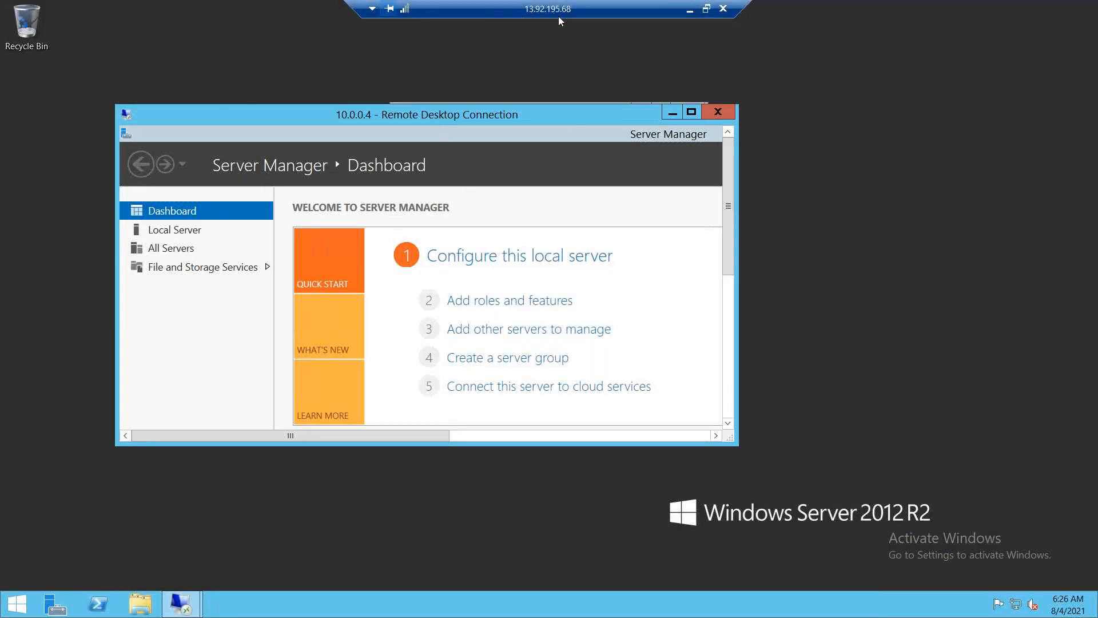
left_click(722, 9)
left_click(593, 334)
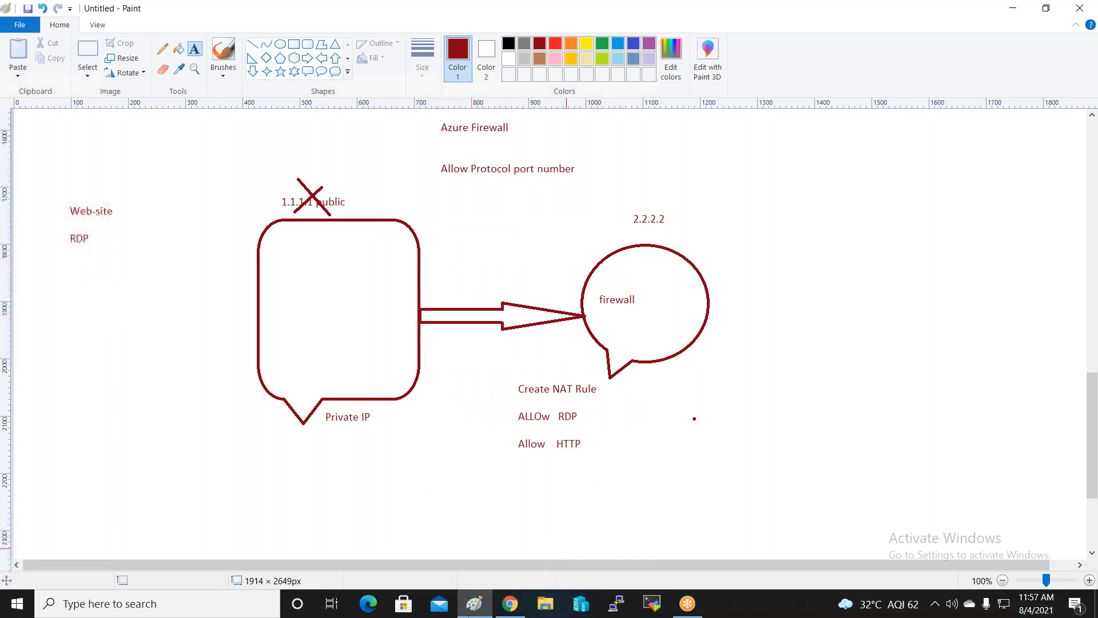
Switch to the Azure portal in Chrome and start creating a firewall from the Firewalls service.
left_click(515, 604)
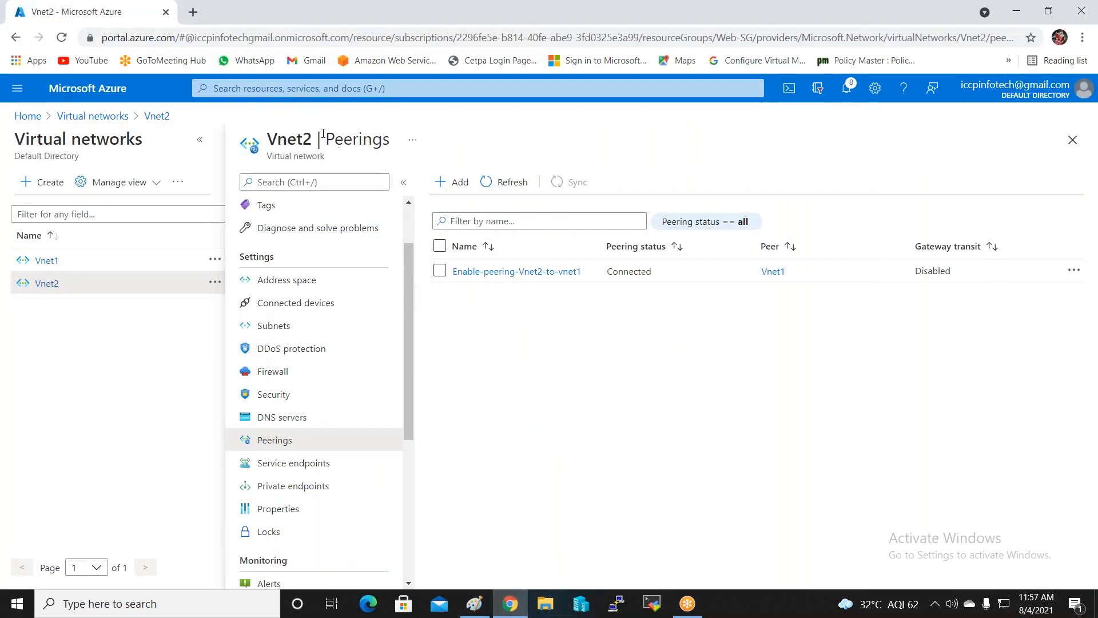
left_click(279, 90)
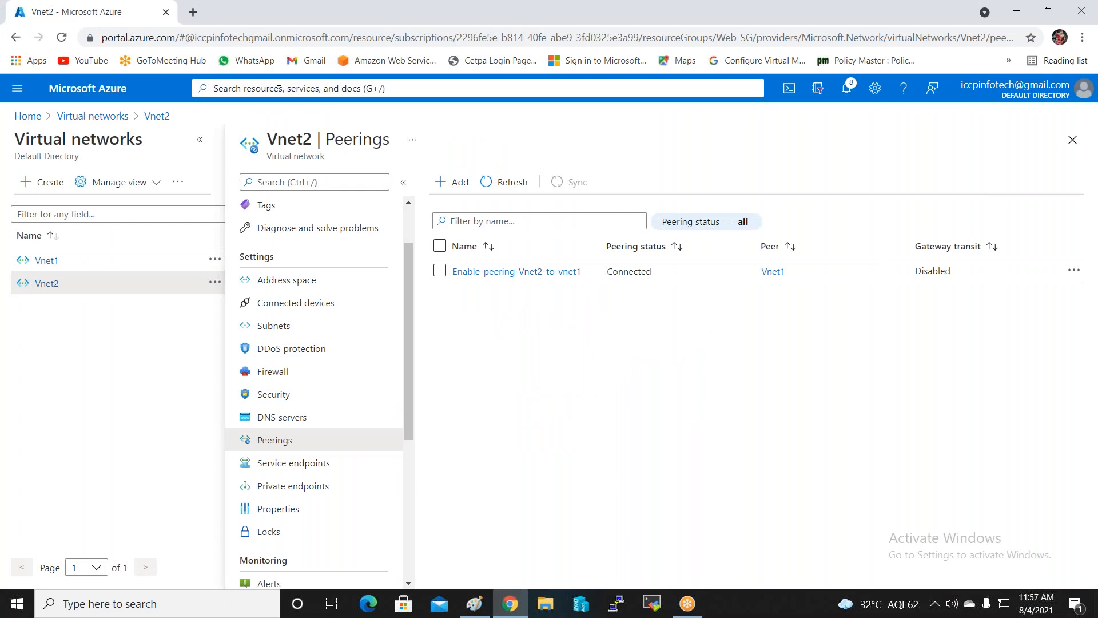
type("fire")
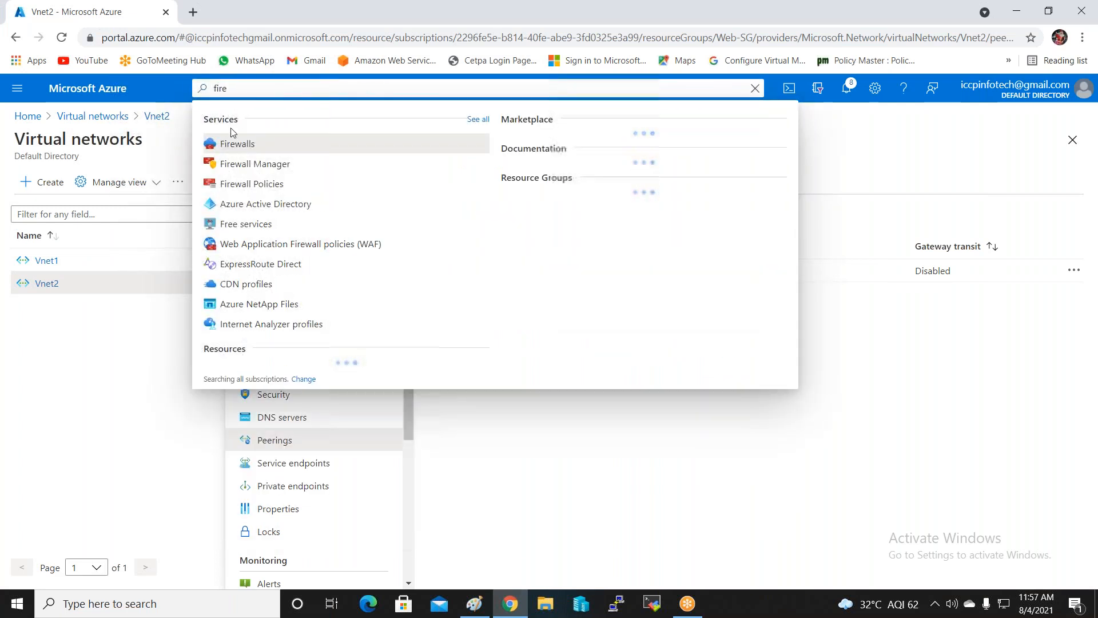
left_click(213, 144)
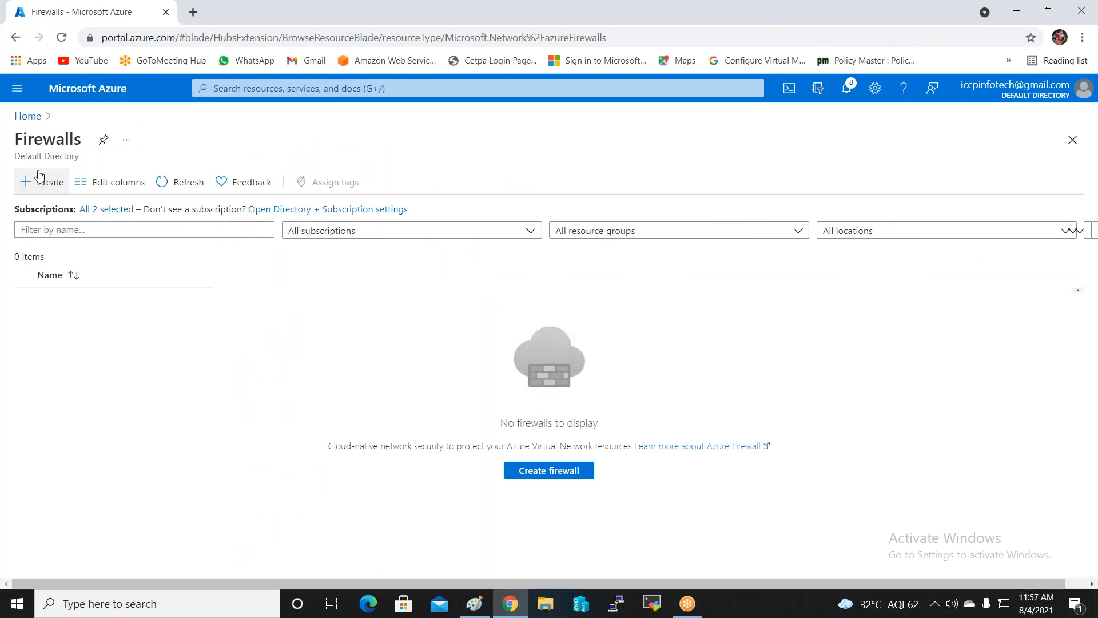
left_click(41, 182)
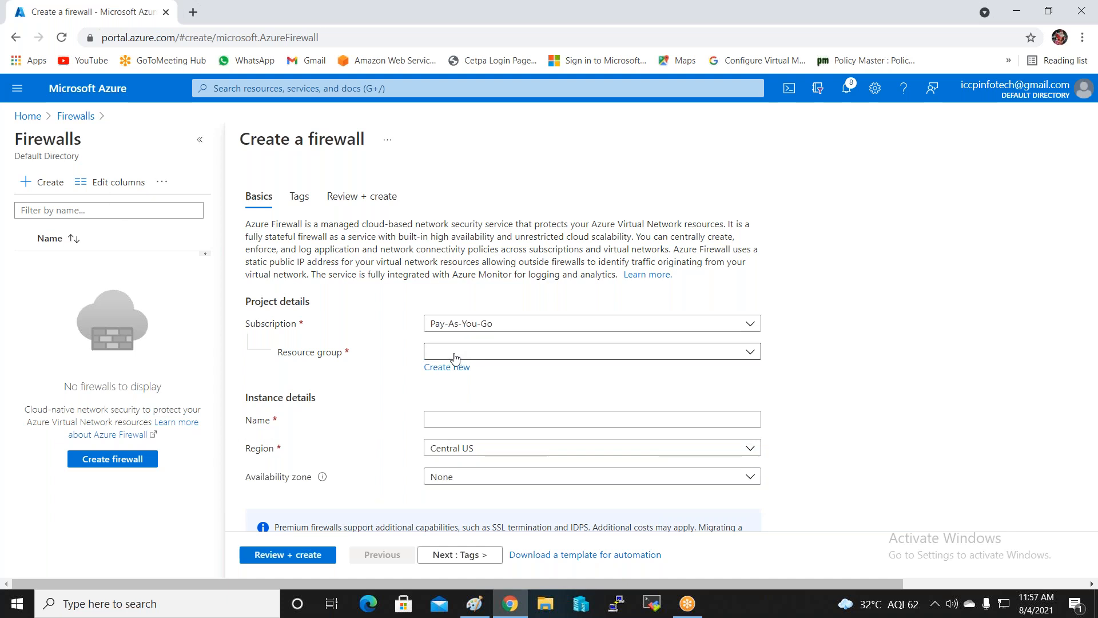
Assign the firewall to the Web-SG resource group and name it ICCP-Firewall.
left_click(455, 358)
left_click(449, 423)
left_click(443, 419)
type("ICCp")
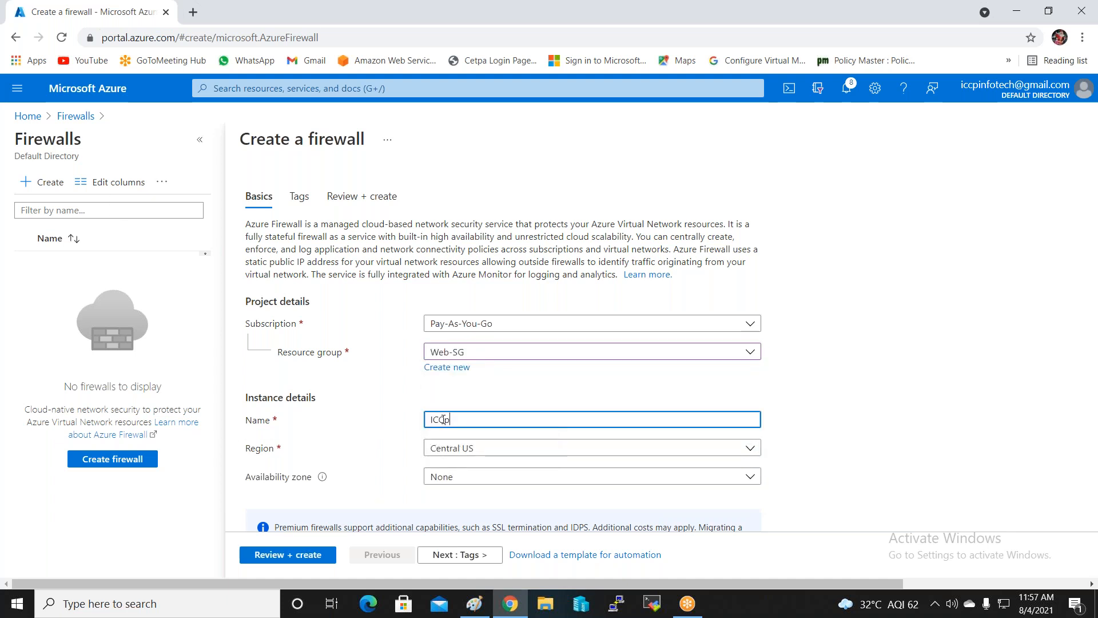
key("BackSpace")
type("P-Firewall")
left_click(914, 430)
Set the firewall's region to East US and review the availability zone options.
left_click(436, 452)
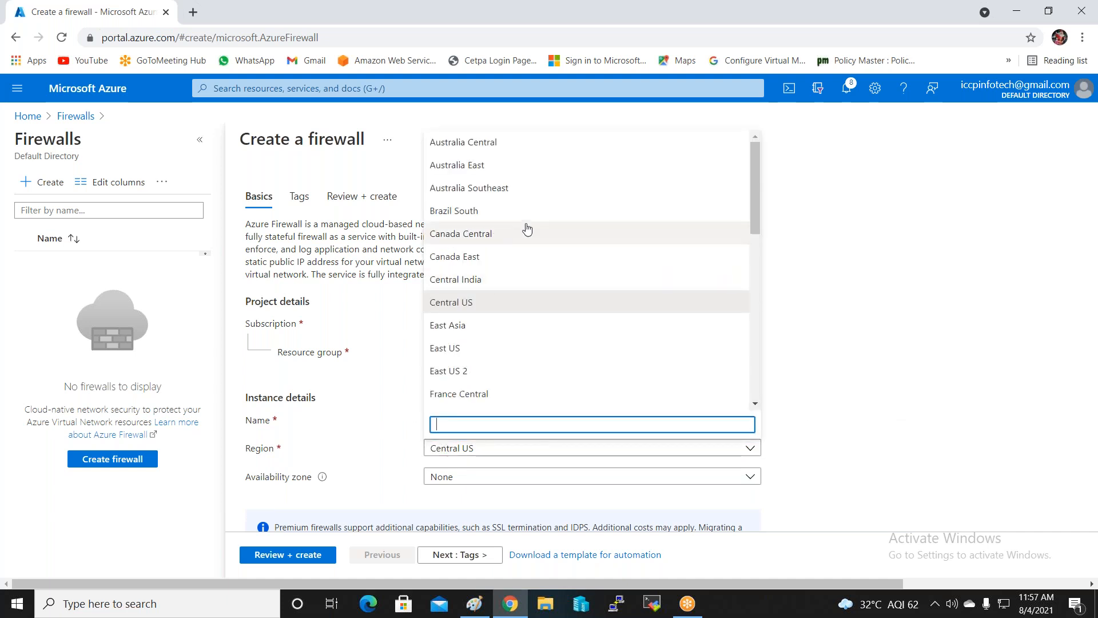
left_click_drag(755, 174, 754, 183)
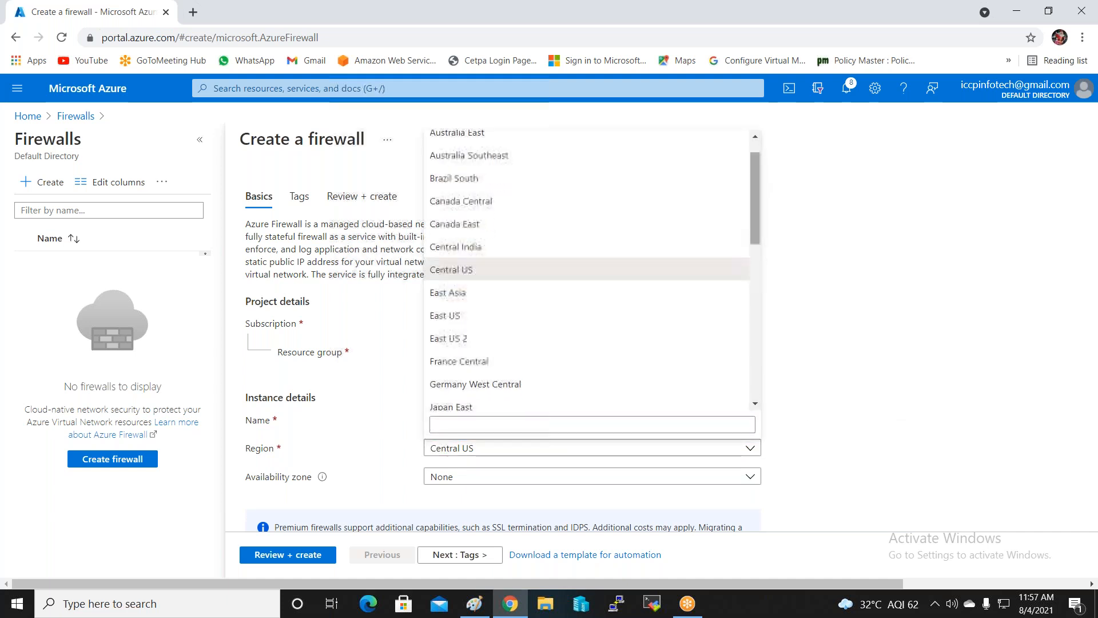
left_click(456, 317)
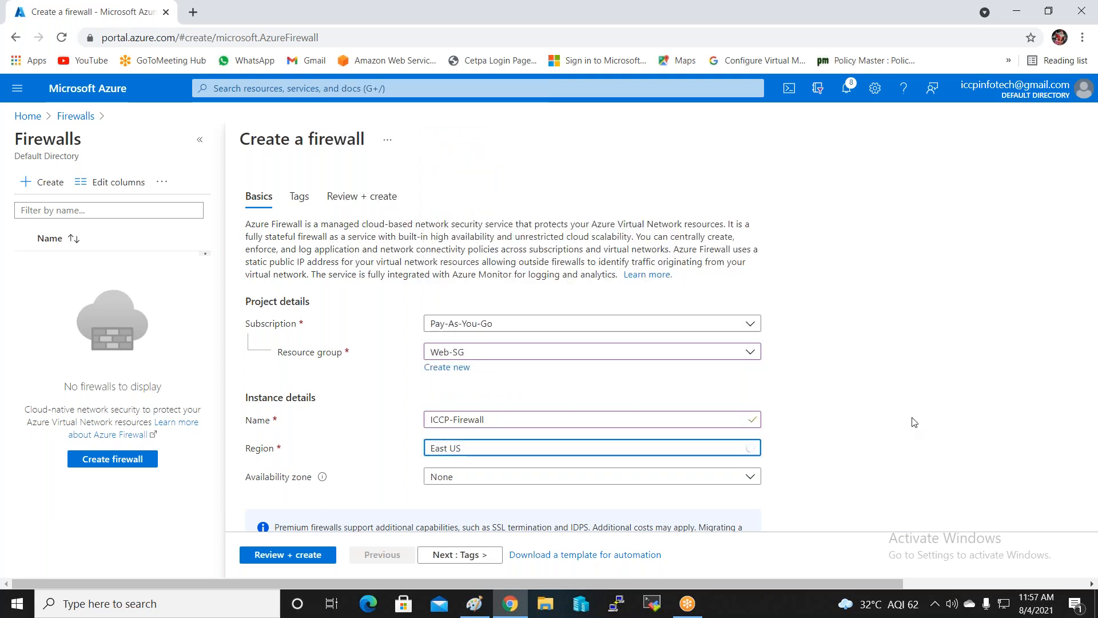
scroll(915, 420, "down", 1)
scroll(915, 420, "down", 2)
left_click(478, 338)
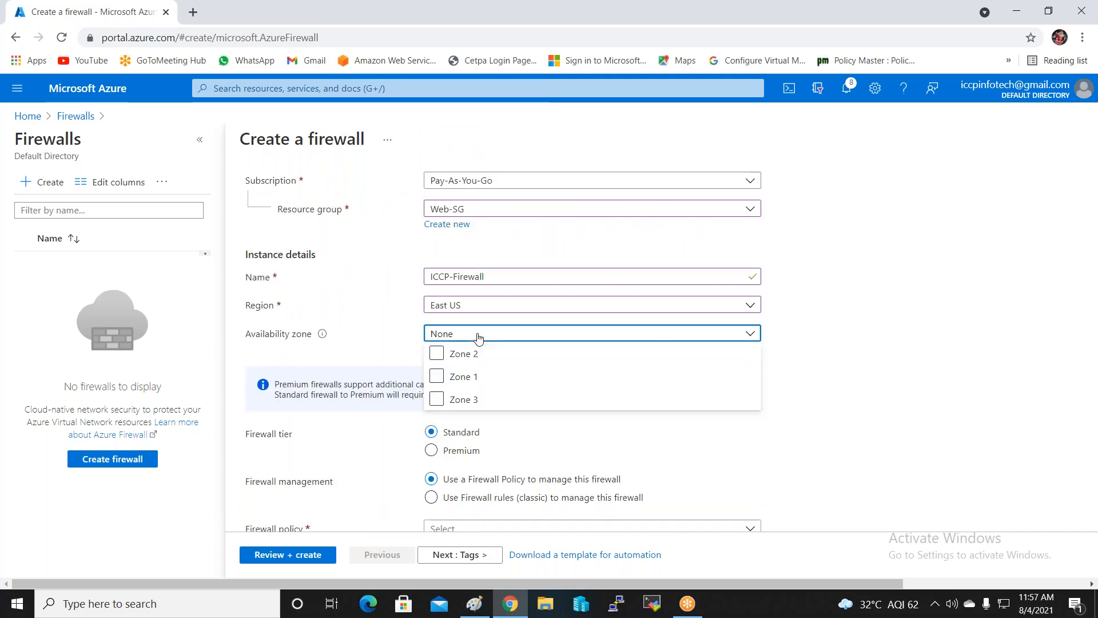
left_click(503, 334)
scroll(863, 327, "down", 3)
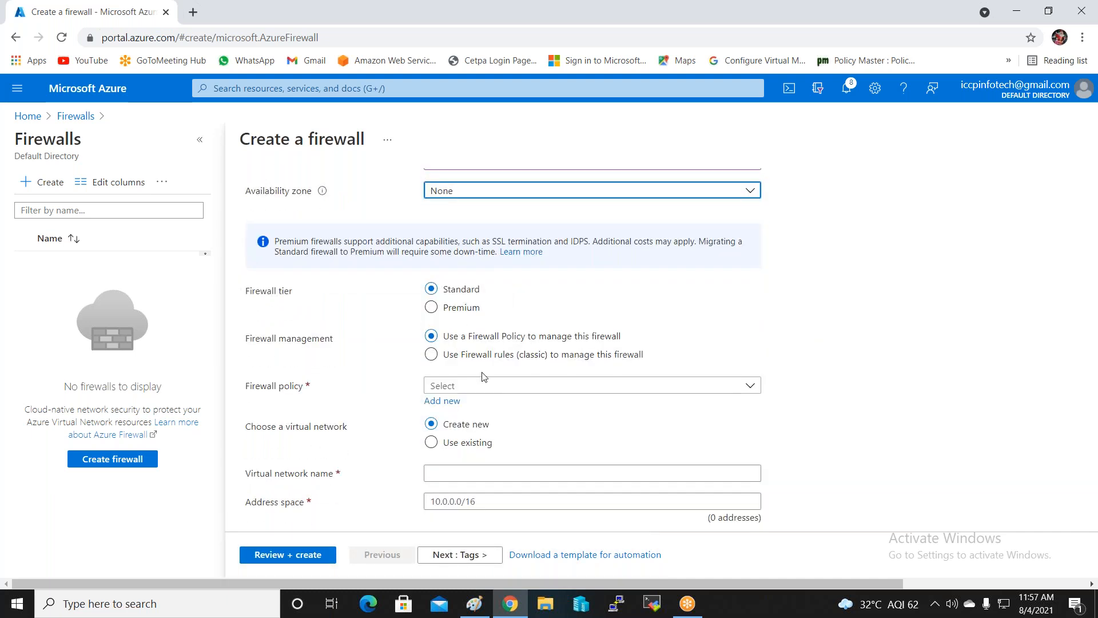
Set the firewall tier to Standard after trying Premium, and manage the firewall with classic Firewall rules.
left_click(450, 312)
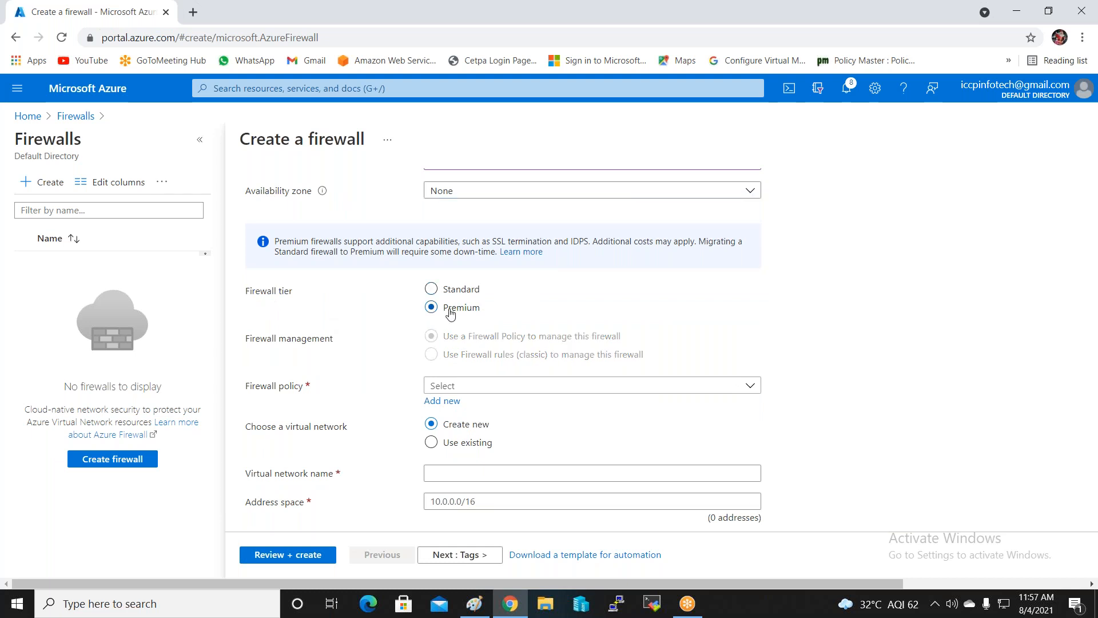
left_click(453, 293)
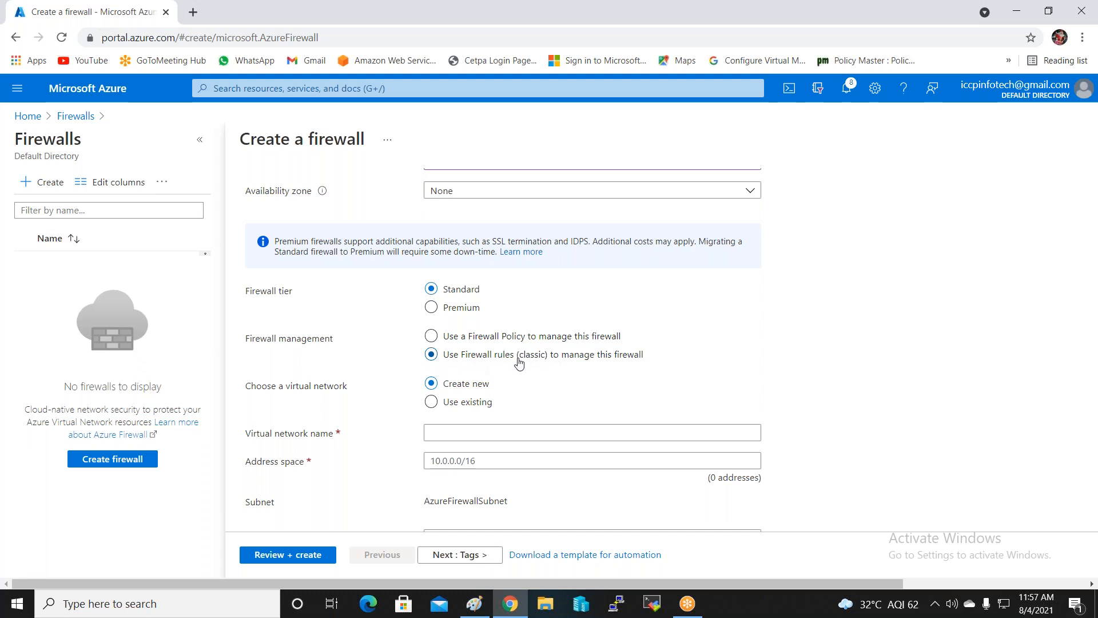
Place the firewall in an existing virtual network, choosing Vnet1 (Web-SG).
left_click(453, 403)
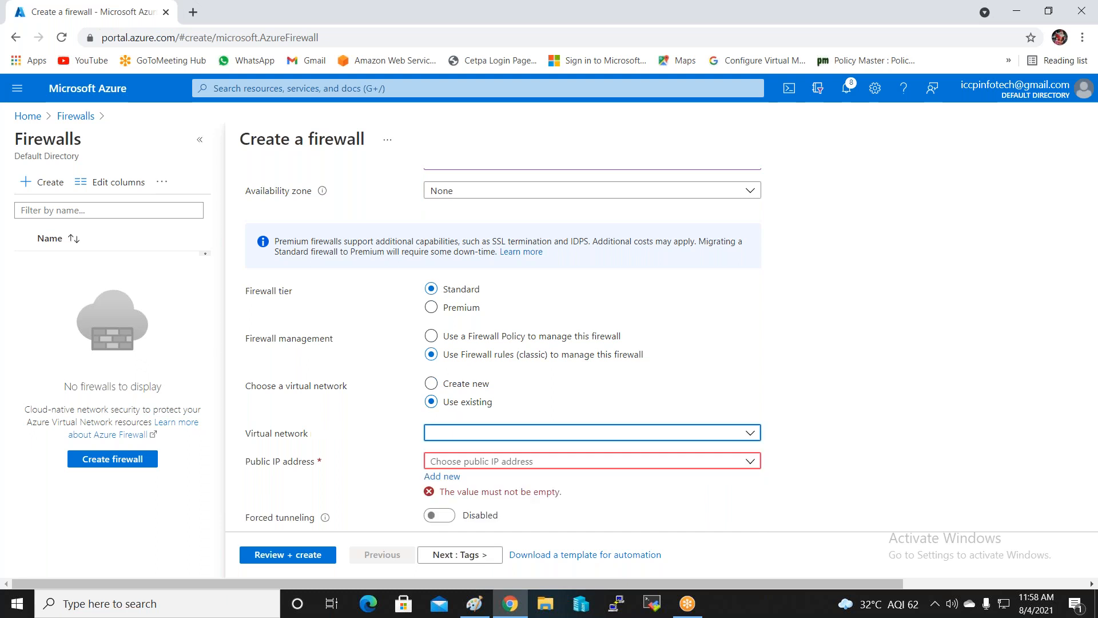
left_click(468, 432)
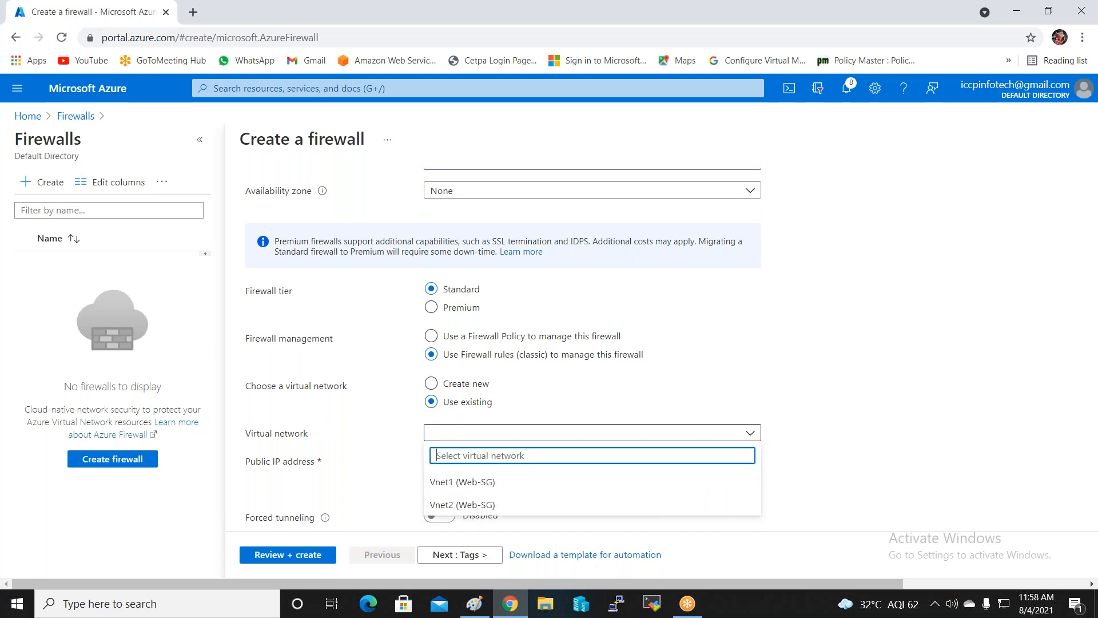
left_click(463, 484)
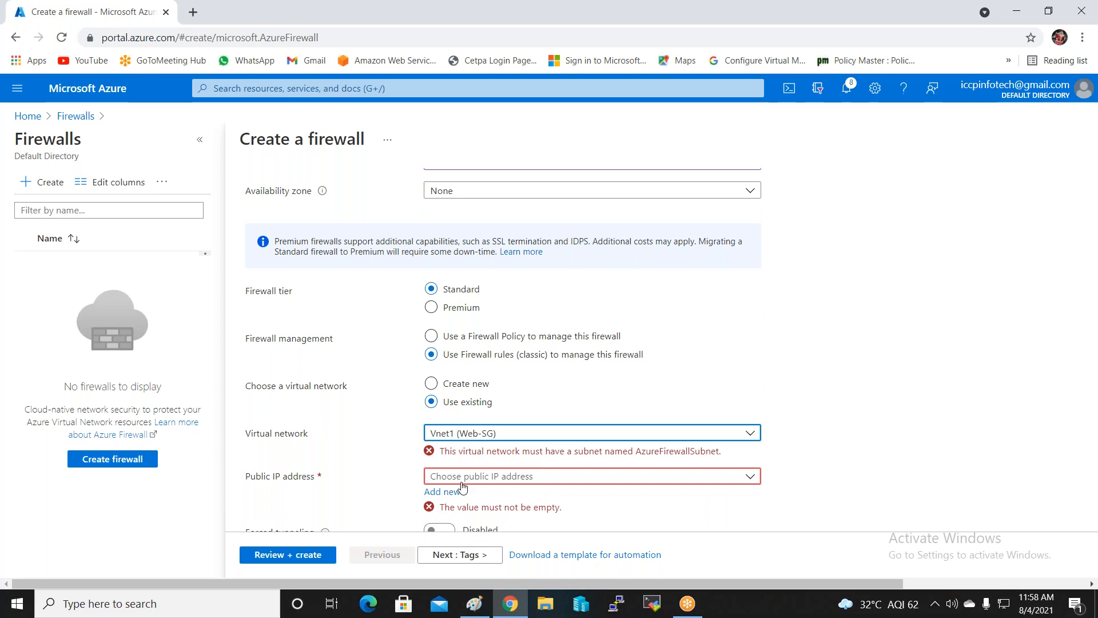
Choose VM1-Vnet1-ip (13.92.195.68) as the firewall's public IP address and review the validation messages for the network and IP.
scroll(501, 482, "down", 1)
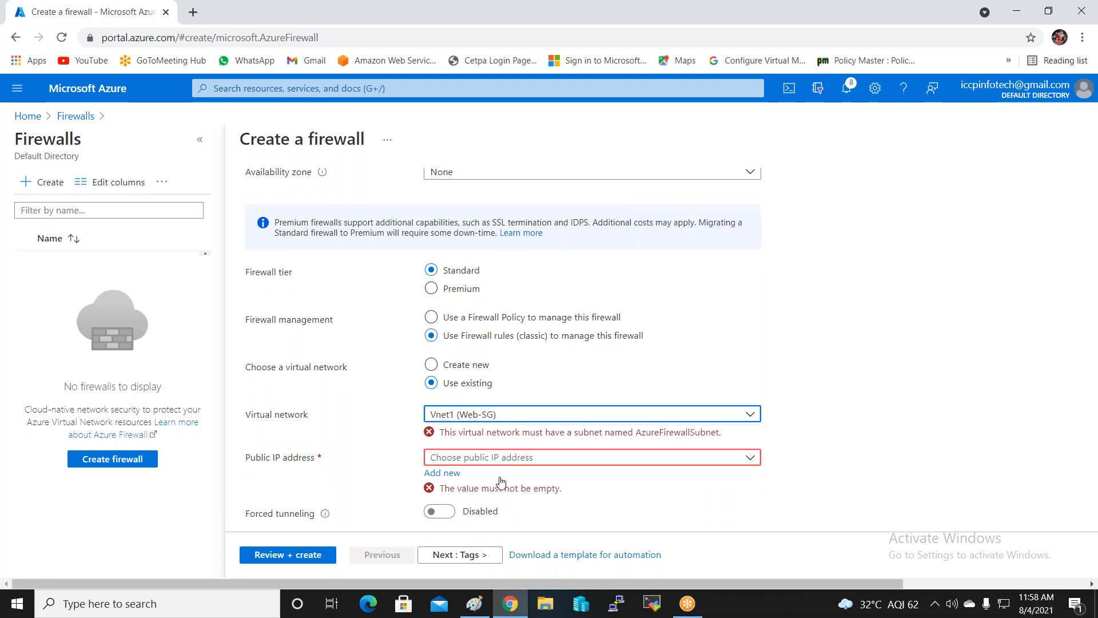
scroll(502, 481, "down", 1)
left_click(497, 435)
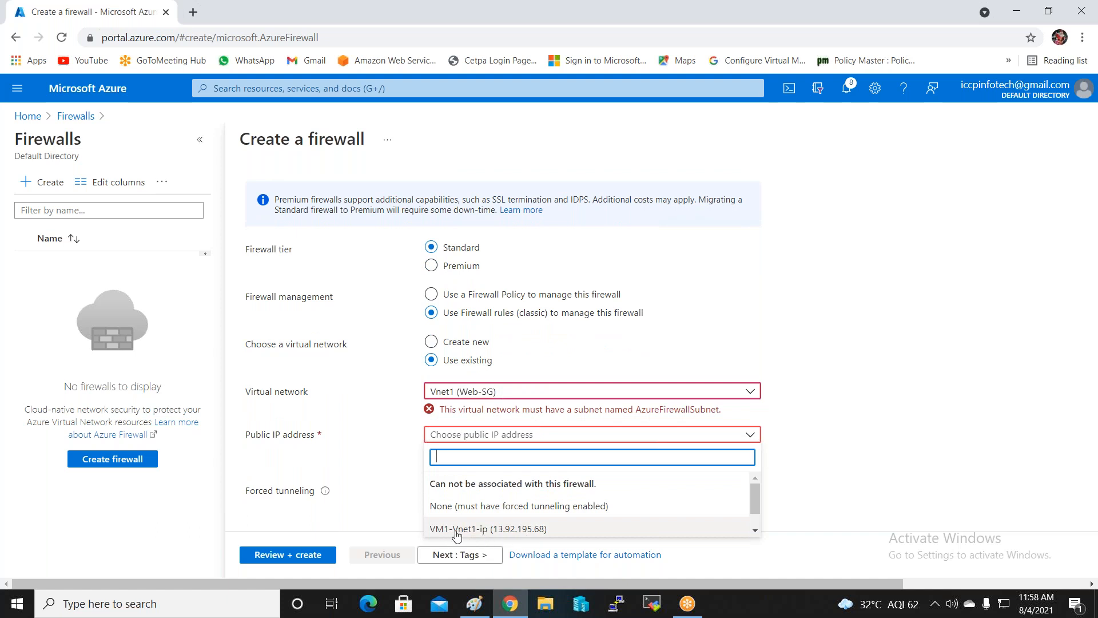
left_click(481, 529)
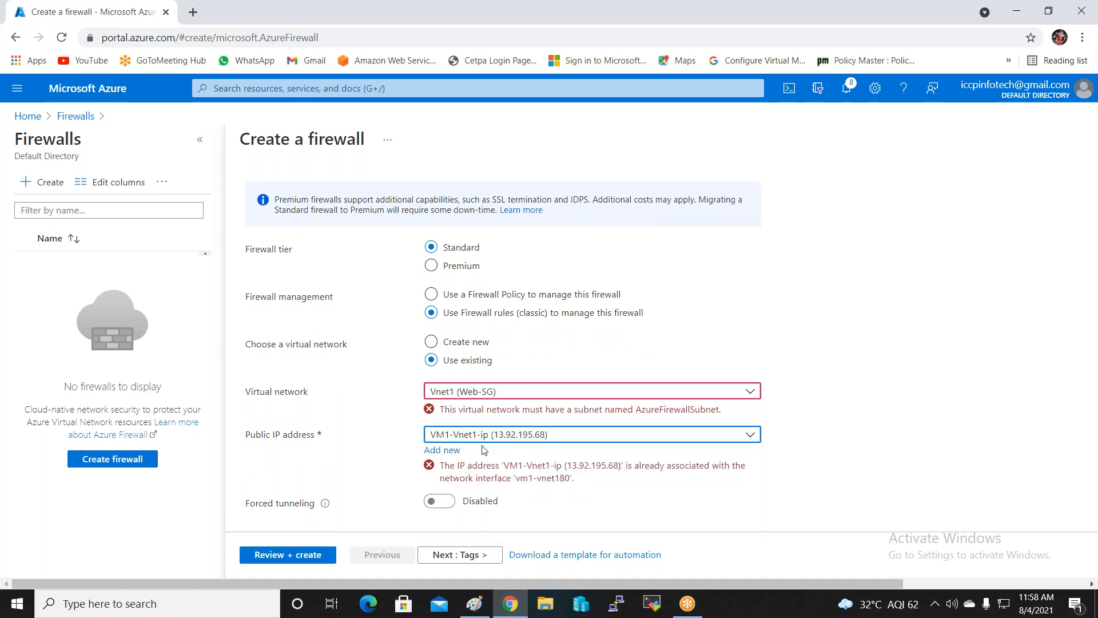
left_click(640, 412)
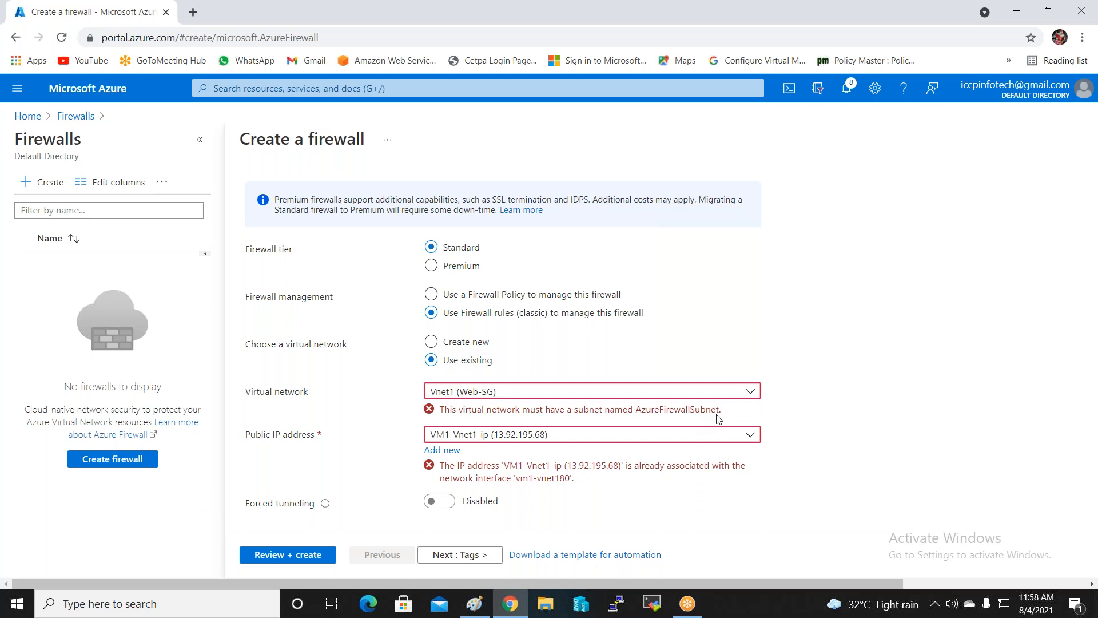
left_click(854, 29)
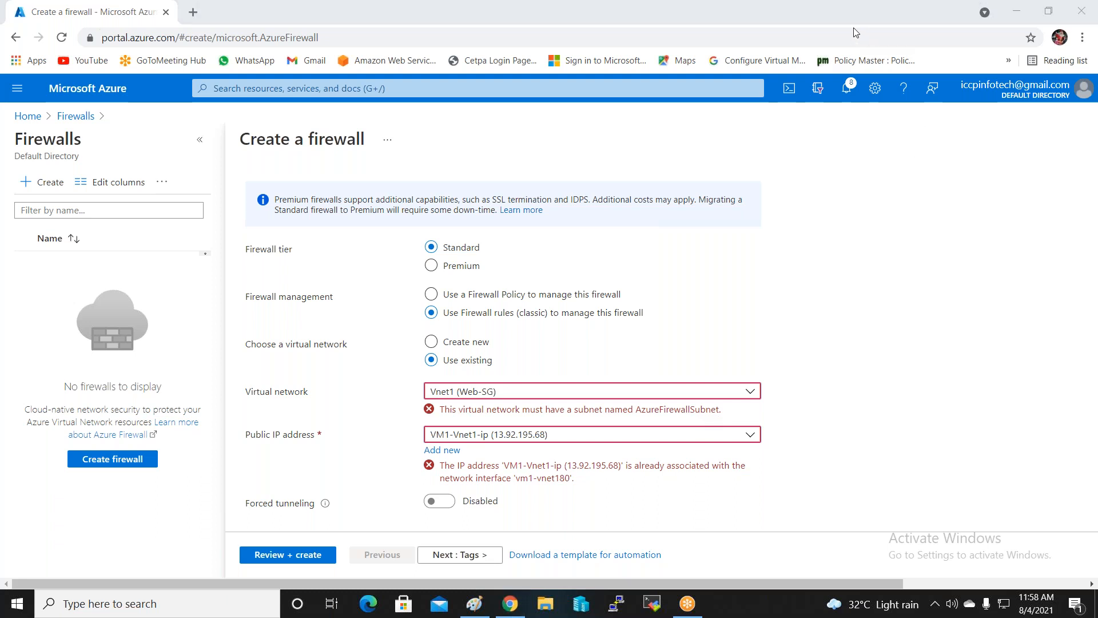
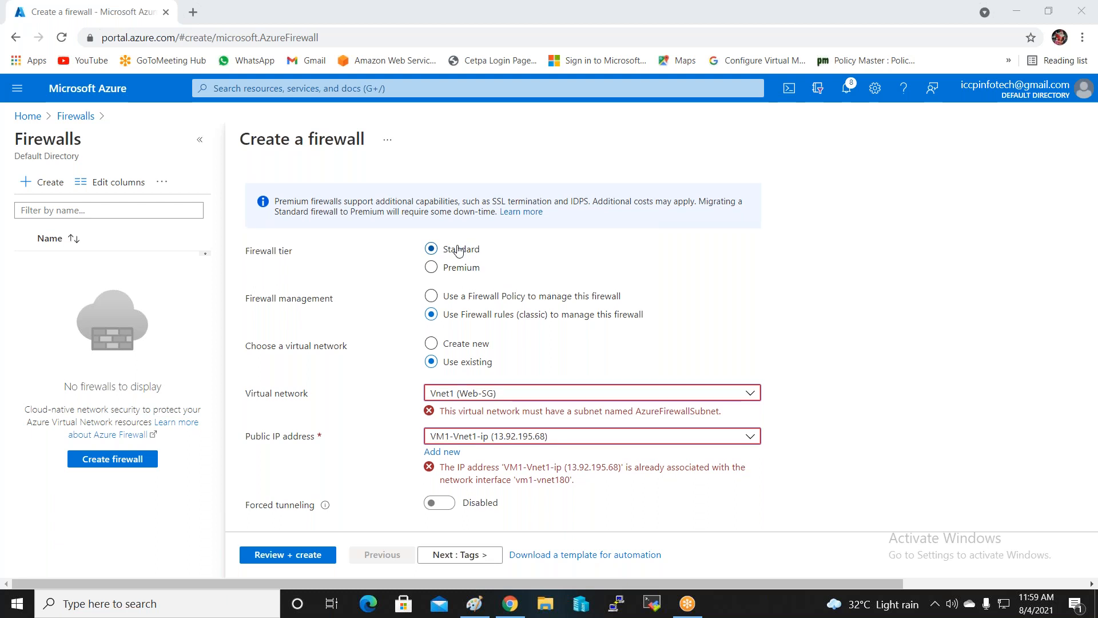
Open the Azure home page in a separate browser tab and go to the virtual networks list.
scroll(459, 251, "up", 3)
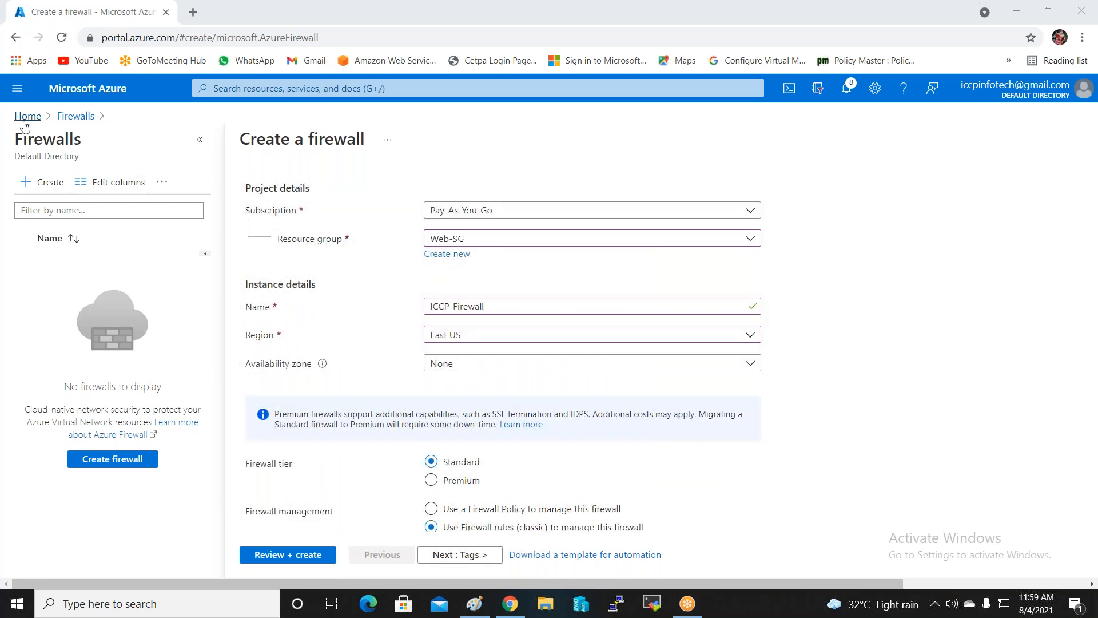
scroll(712, 418, "down", 3)
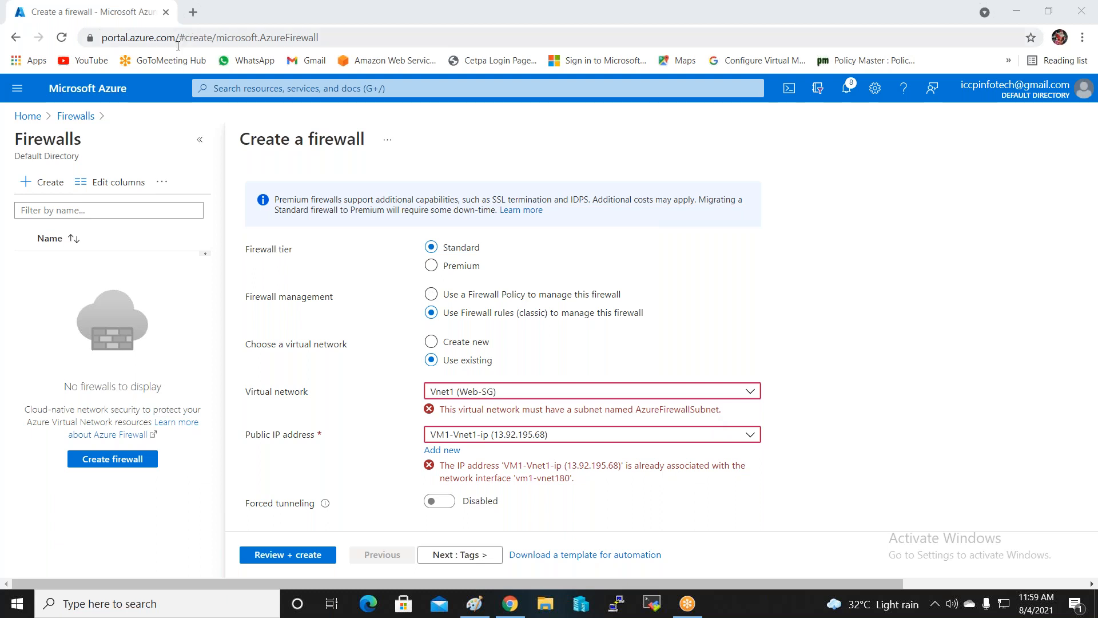
right_click(28, 116)
left_click(57, 124)
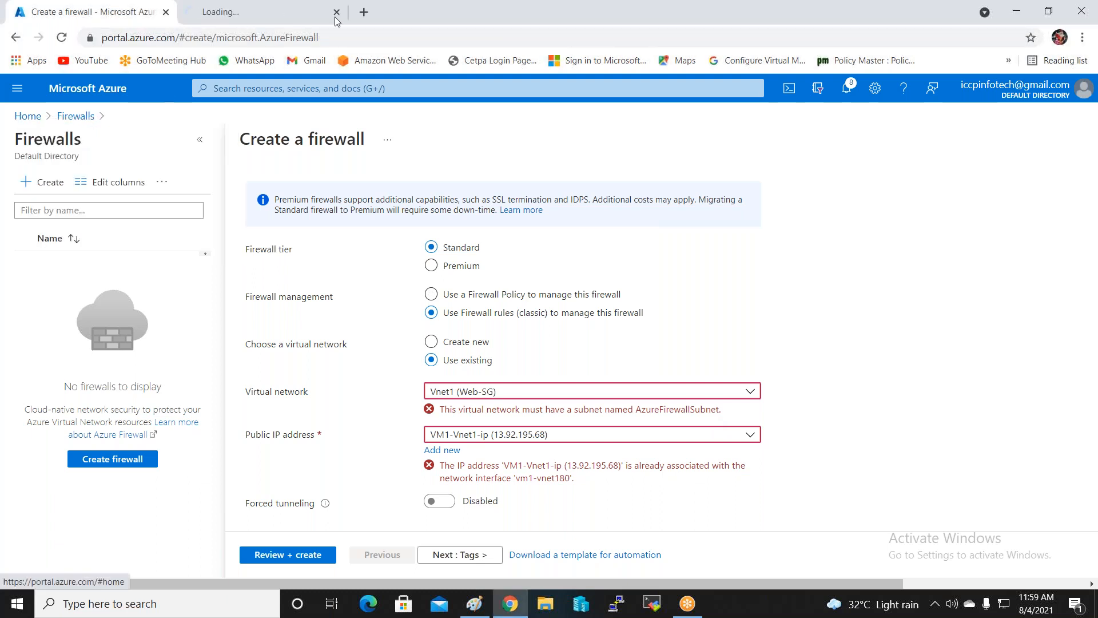
left_click(254, 12)
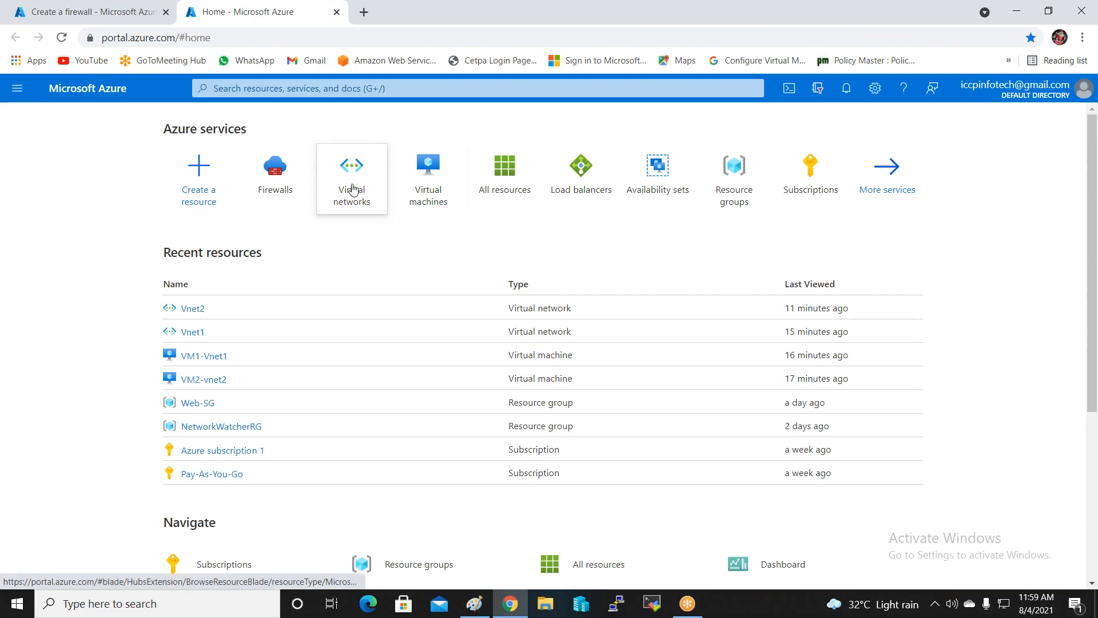
left_click(350, 191)
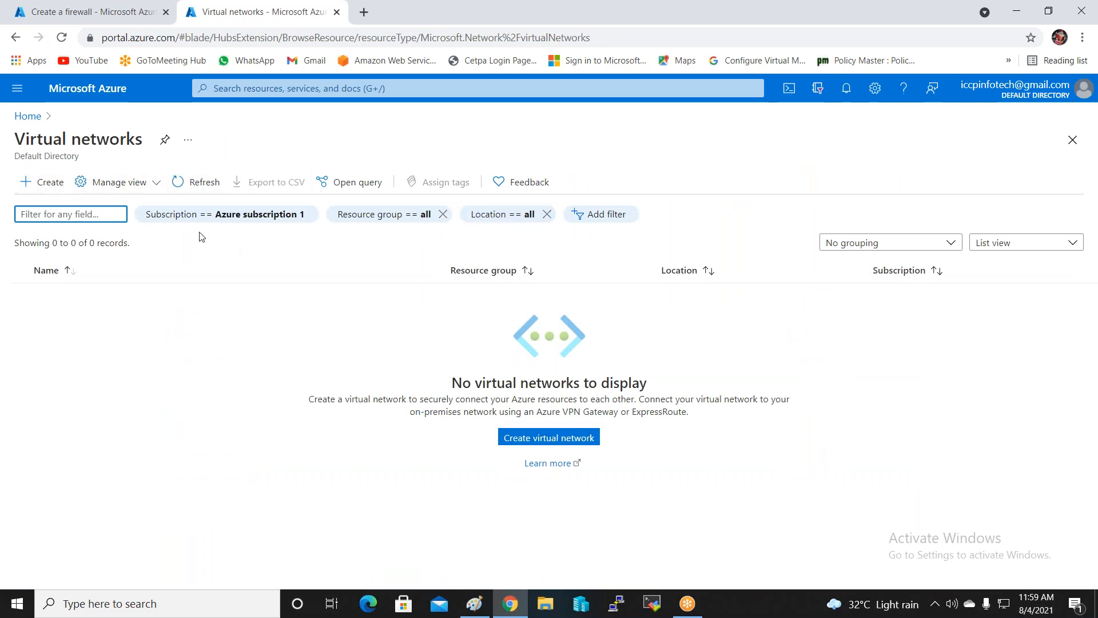
Filter the virtual networks list to the Pay-As-You-Go subscription instead of Azure subscription 1.
left_click(273, 220)
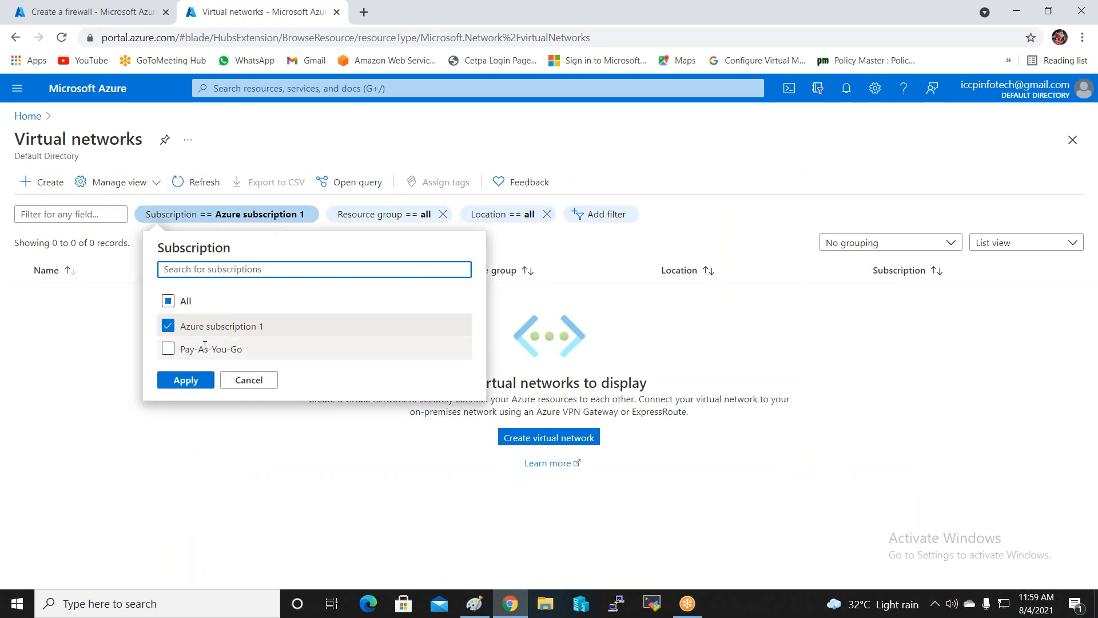
left_click(168, 325)
left_click(174, 356)
left_click(179, 379)
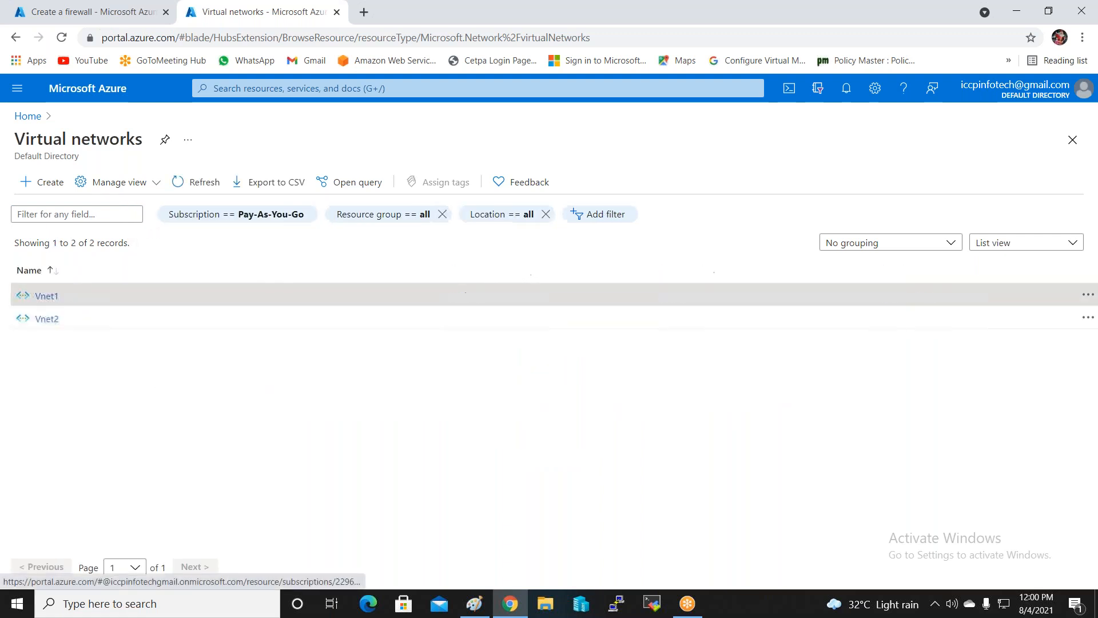
Start adding a subnet to Vnet1 and name it AzureFirewallSubnet.
left_click(64, 296)
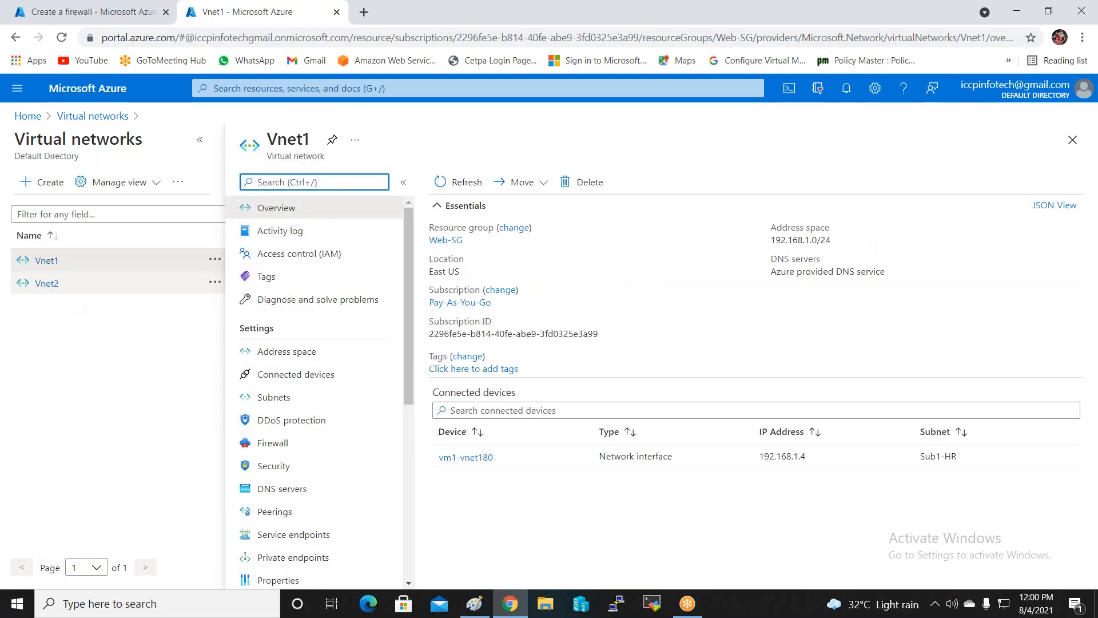
left_click(275, 401)
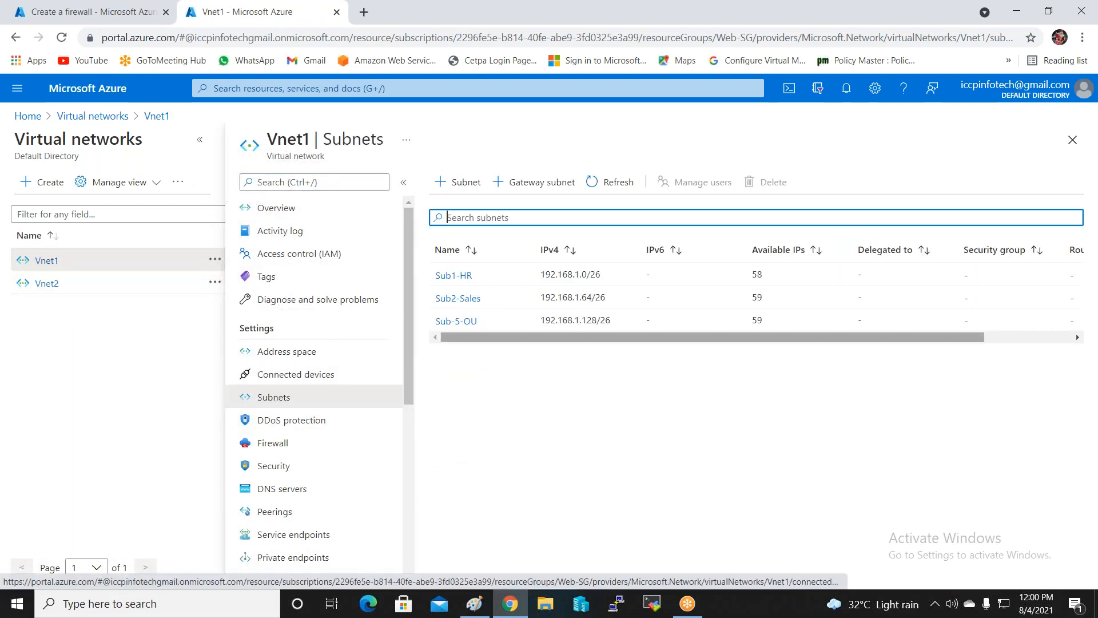
left_click(457, 184)
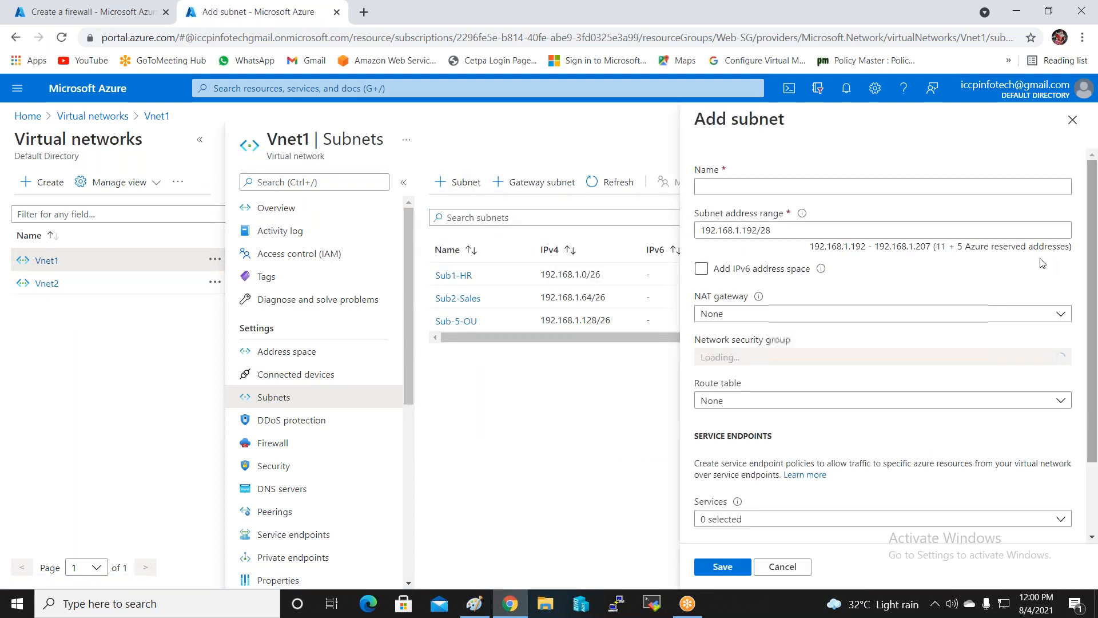
type("Azure")
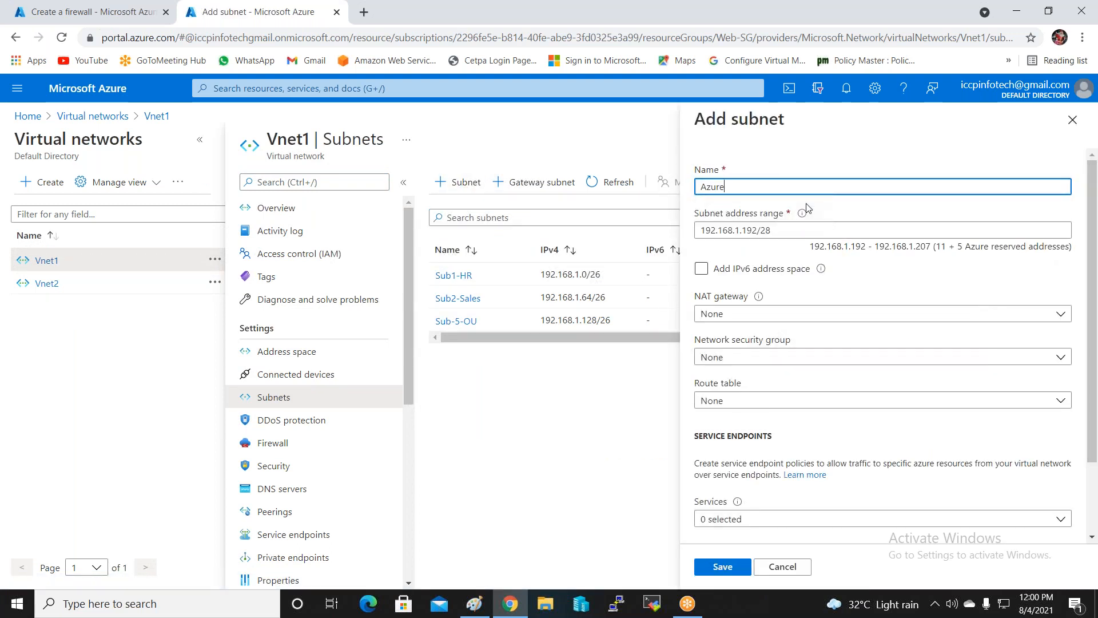
type("FirewallSubnet")
Set the new subnet's address range to 192.168.1.192/26, save the subnet and refresh Vnet1's subnet list.
left_click(790, 230)
key("BackSpace")
type("6")
left_click(825, 281)
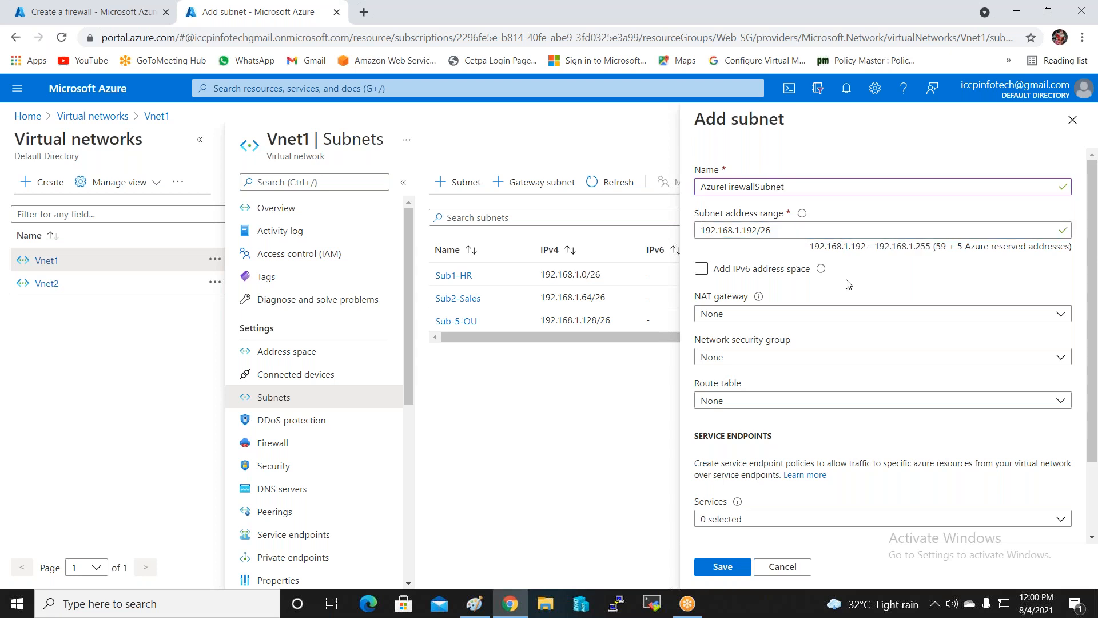
left_click(92, 12)
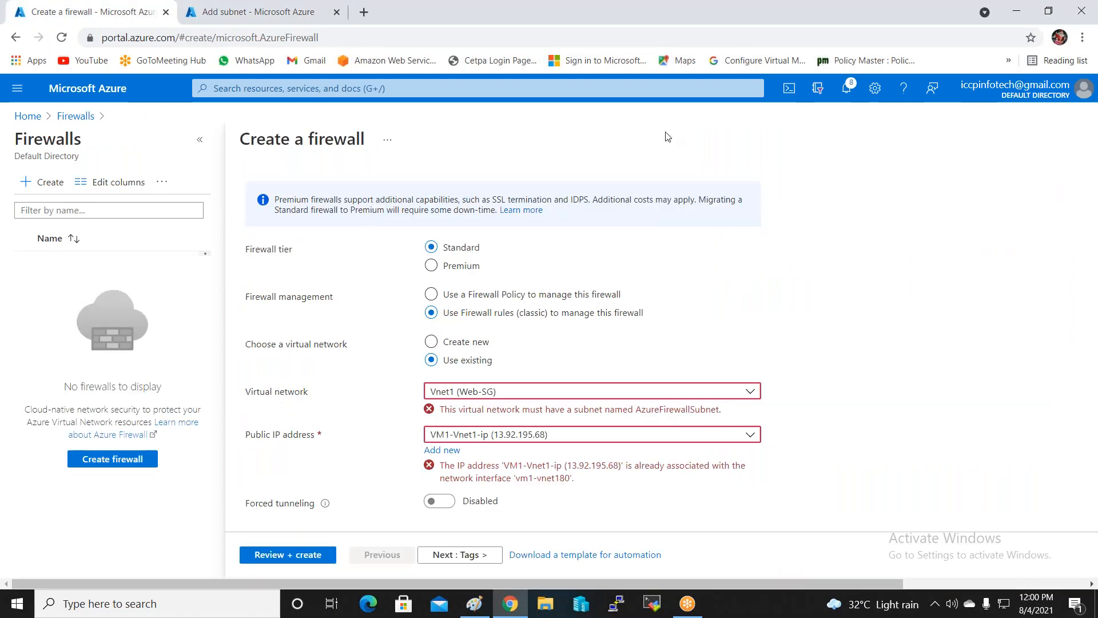
left_click(265, 13)
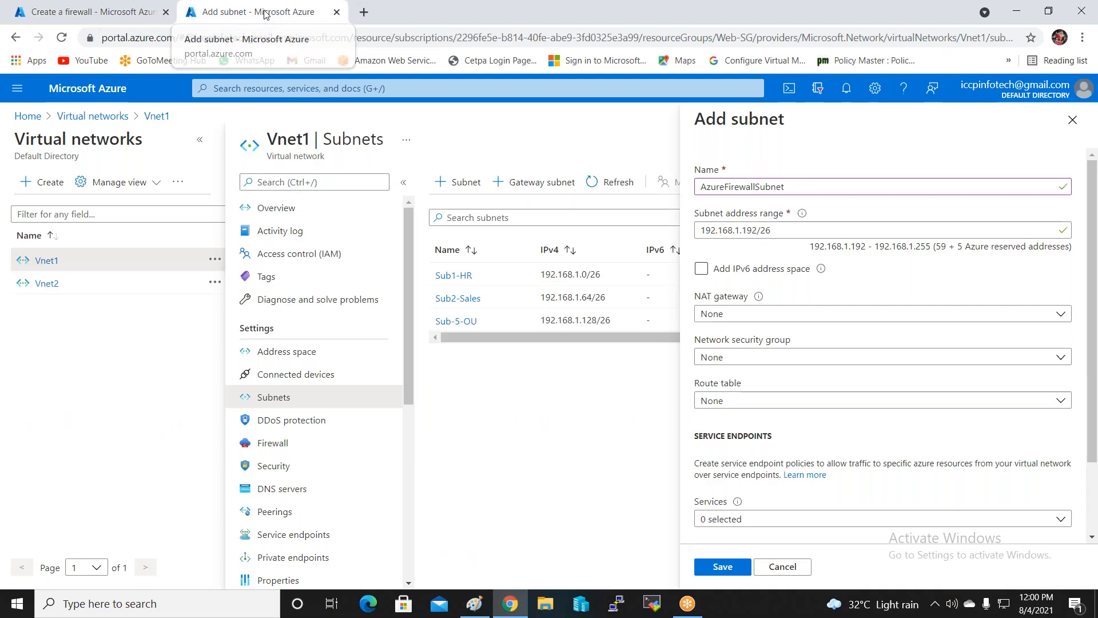
left_click(722, 567)
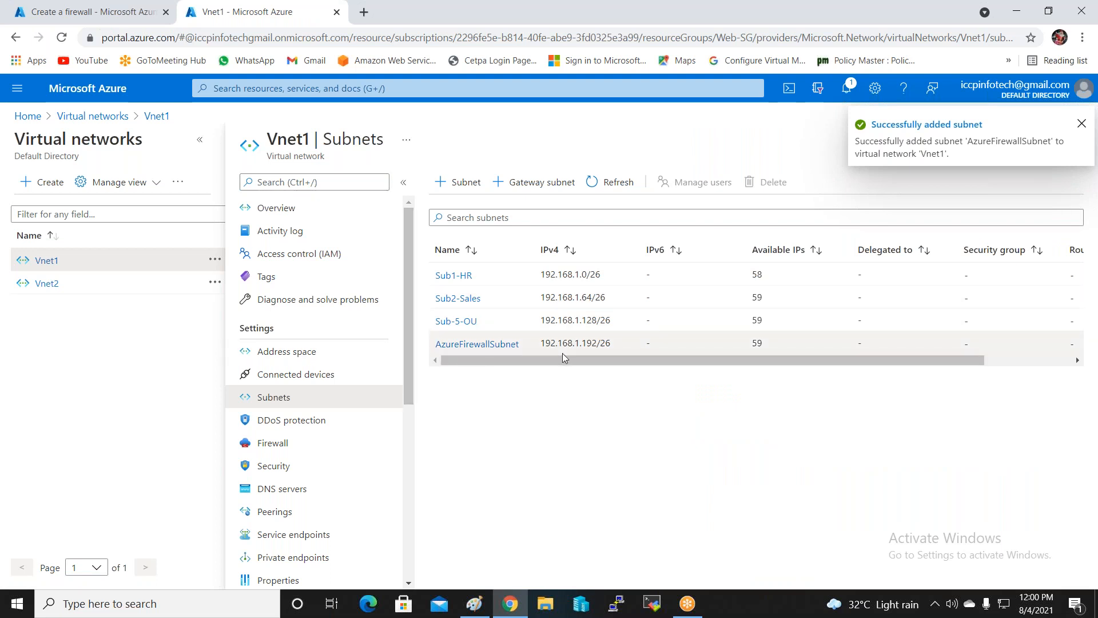
left_click(1081, 124)
left_click(633, 187)
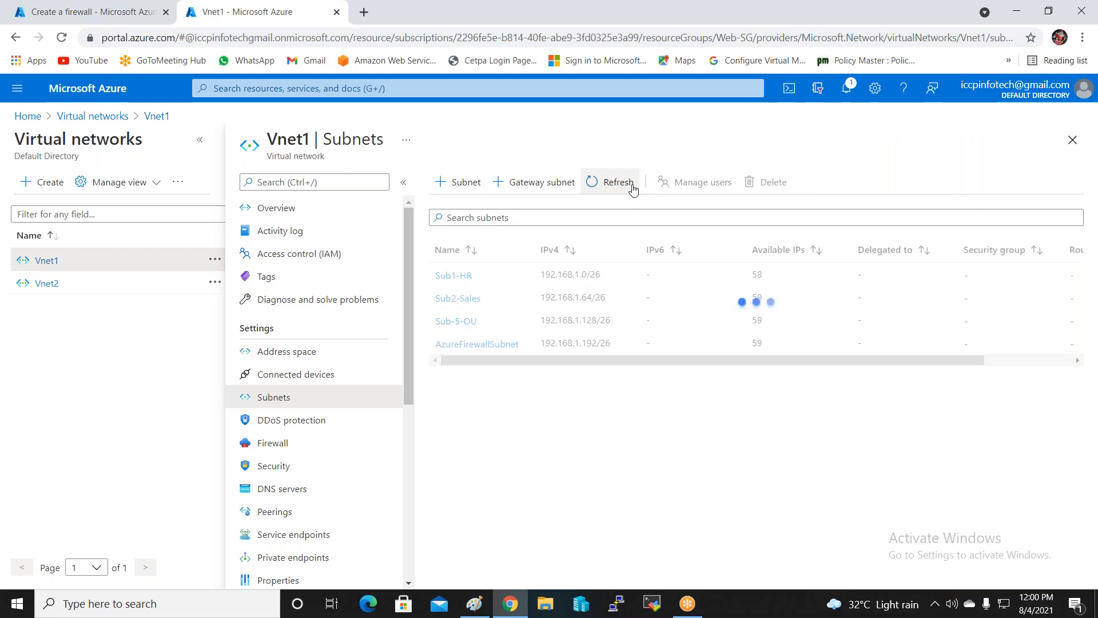
Reload the firewall creation form and choose the Pay-As-You-Go subscription with the Web-SG resource group.
left_click(84, 13)
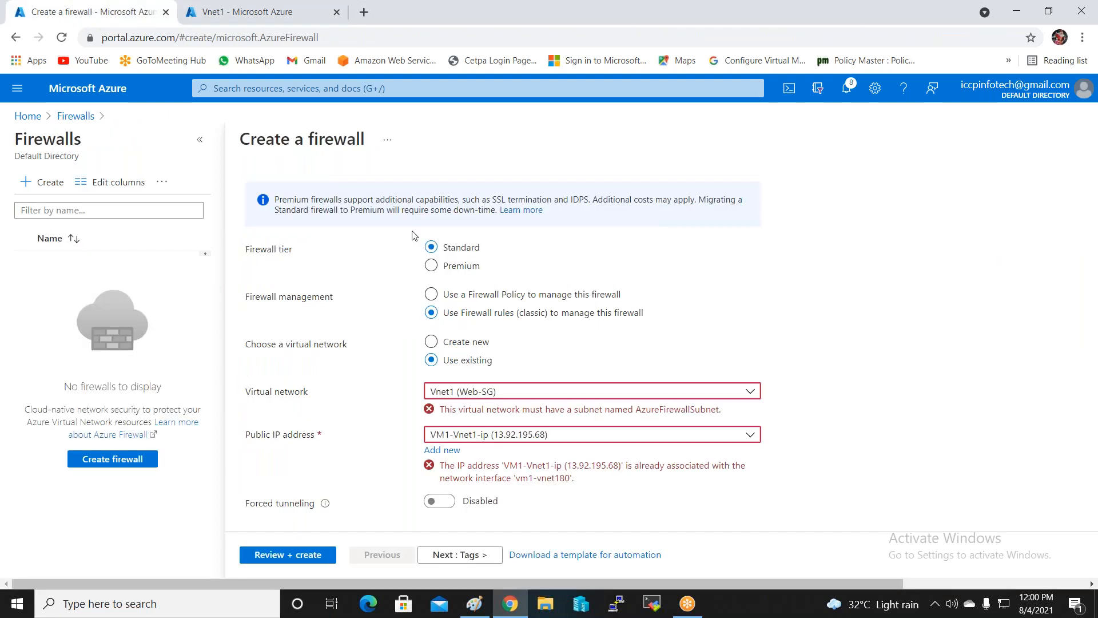
left_click(62, 37)
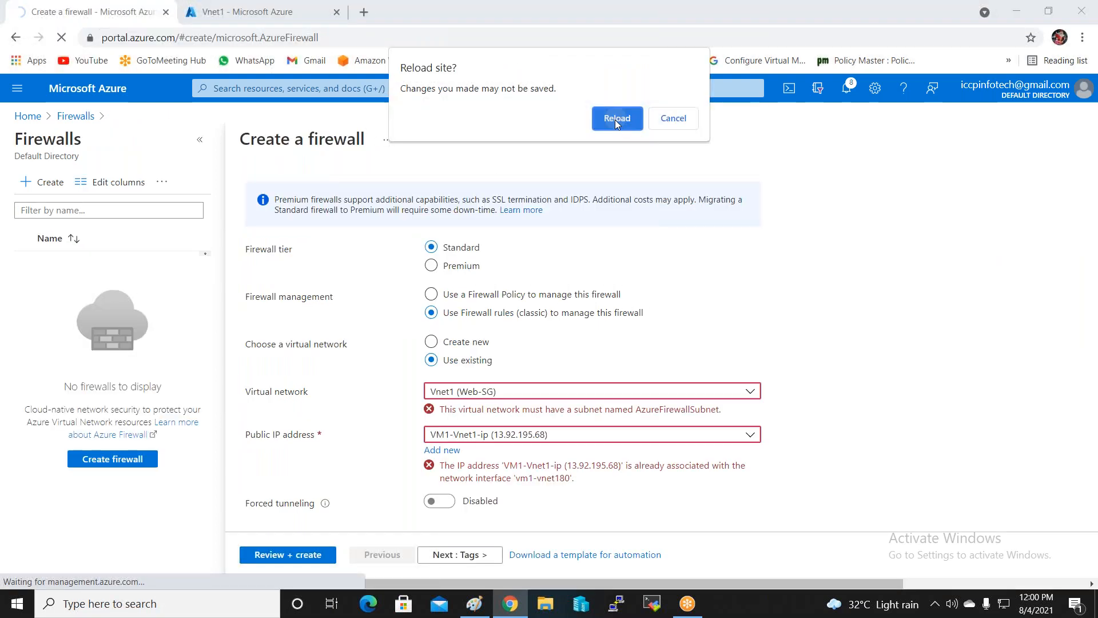
left_click(616, 119)
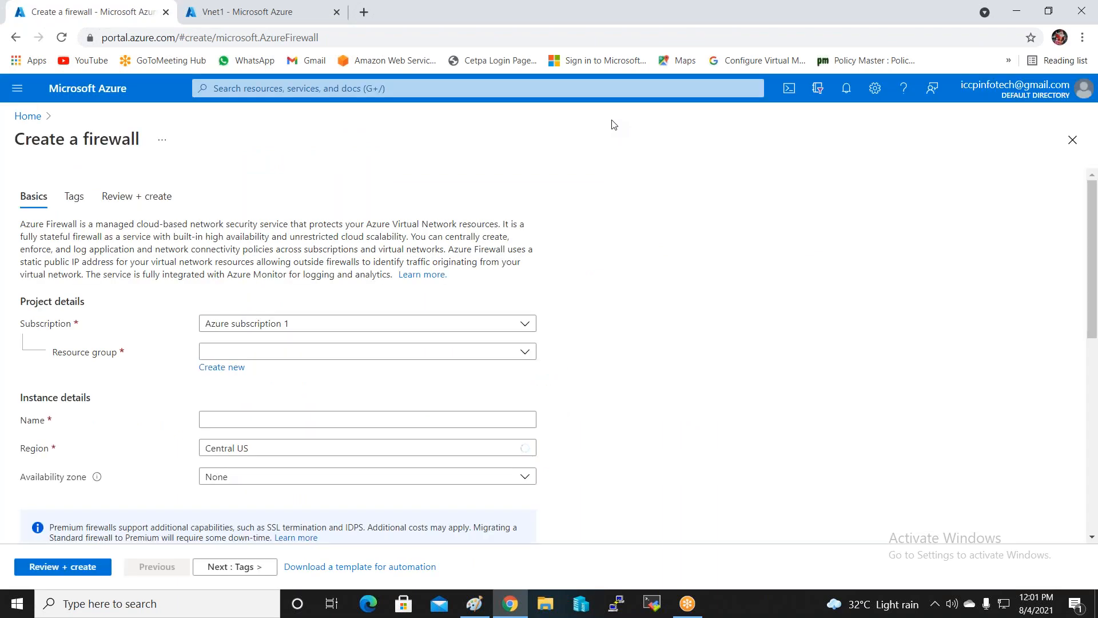
left_click(330, 324)
left_click(292, 395)
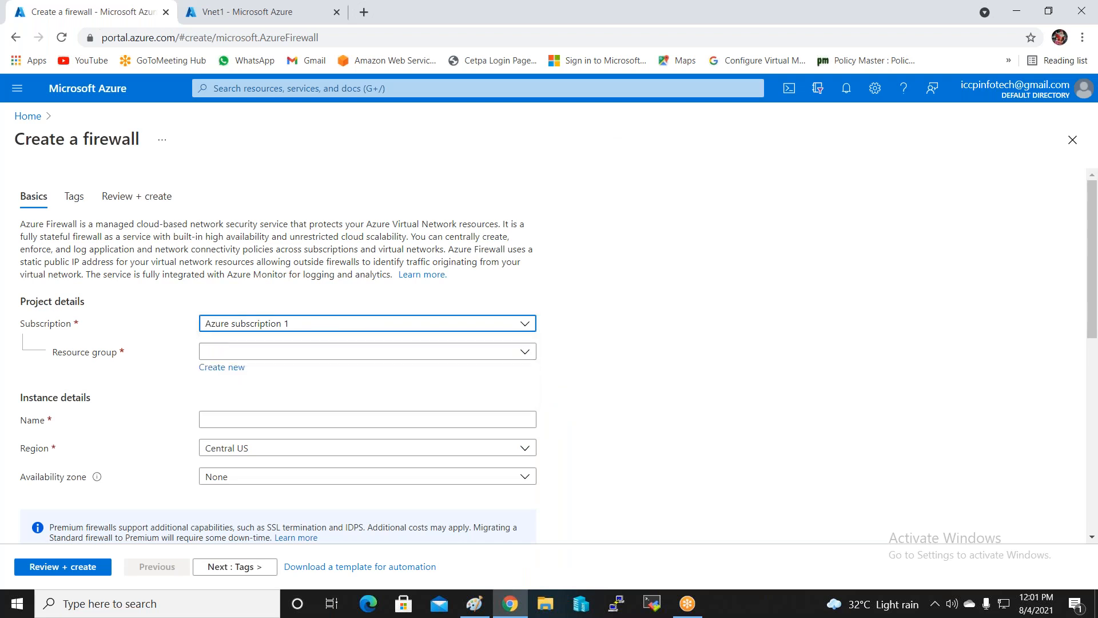
left_click(284, 367)
left_click(276, 365)
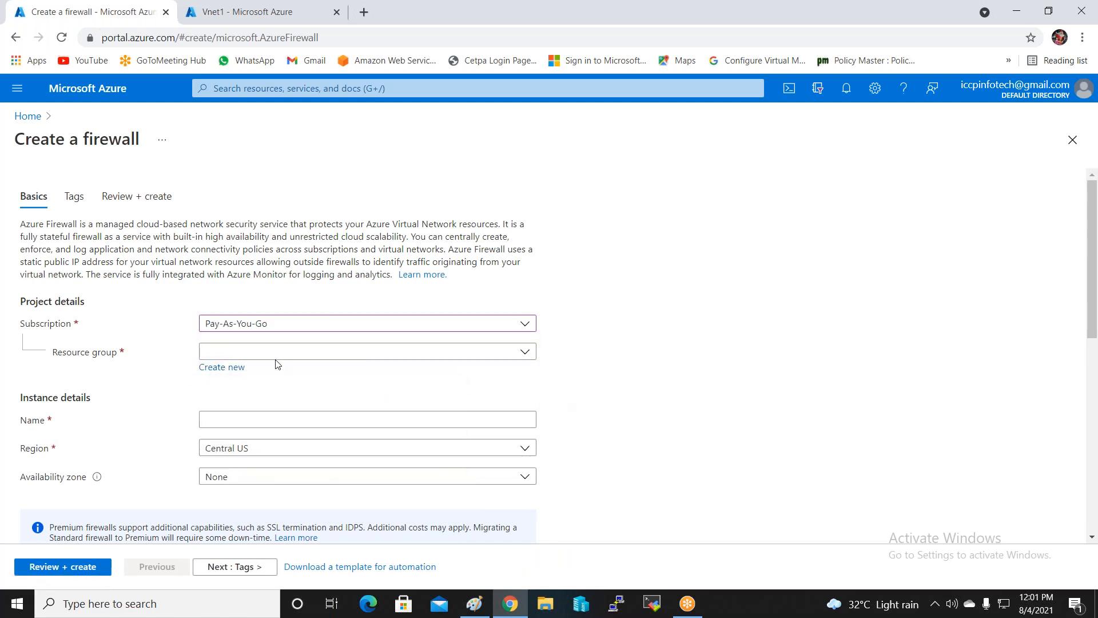
left_click(285, 352)
left_click(220, 419)
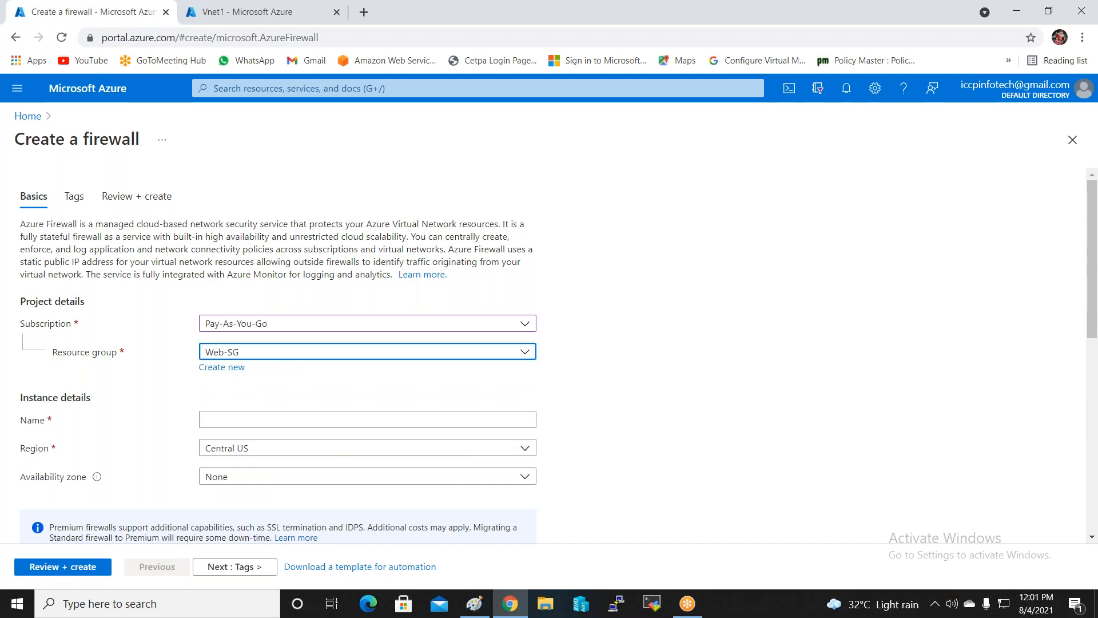
Name the firewall ICCP-Firewall and set its region to East US.
left_click(250, 418)
type("ICCP-Firewall")
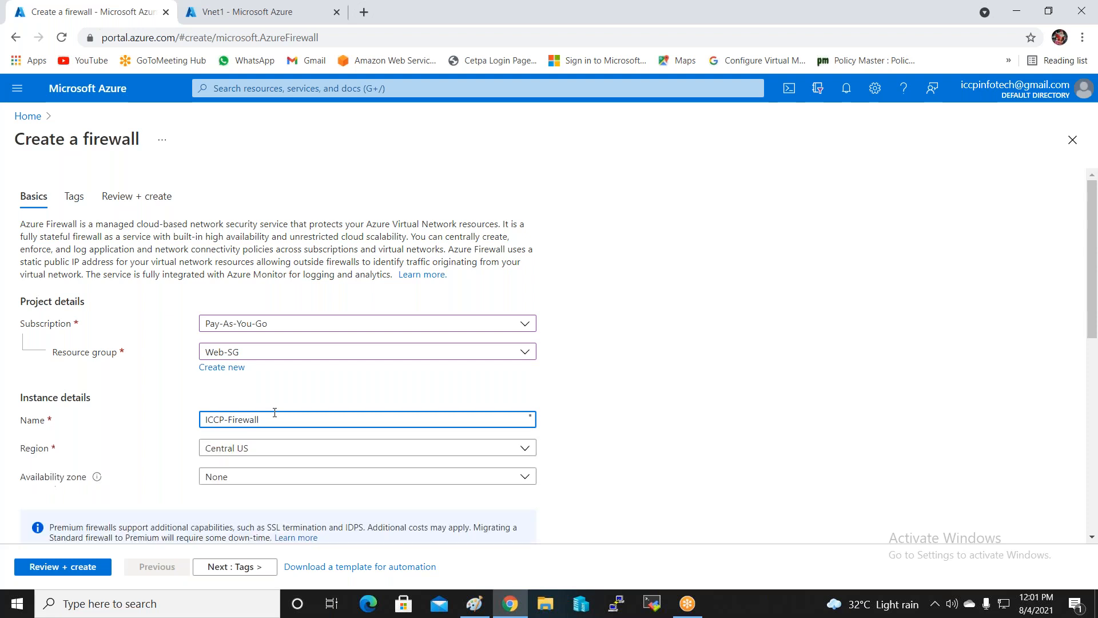
scroll(476, 237, "down", 4)
left_click(475, 235)
left_click(253, 487)
Manage the firewall with classic Firewall rules and place it in the existing virtual network Vnet1 (Web-SG).
scroll(566, 341, "down", 1)
left_click(243, 359)
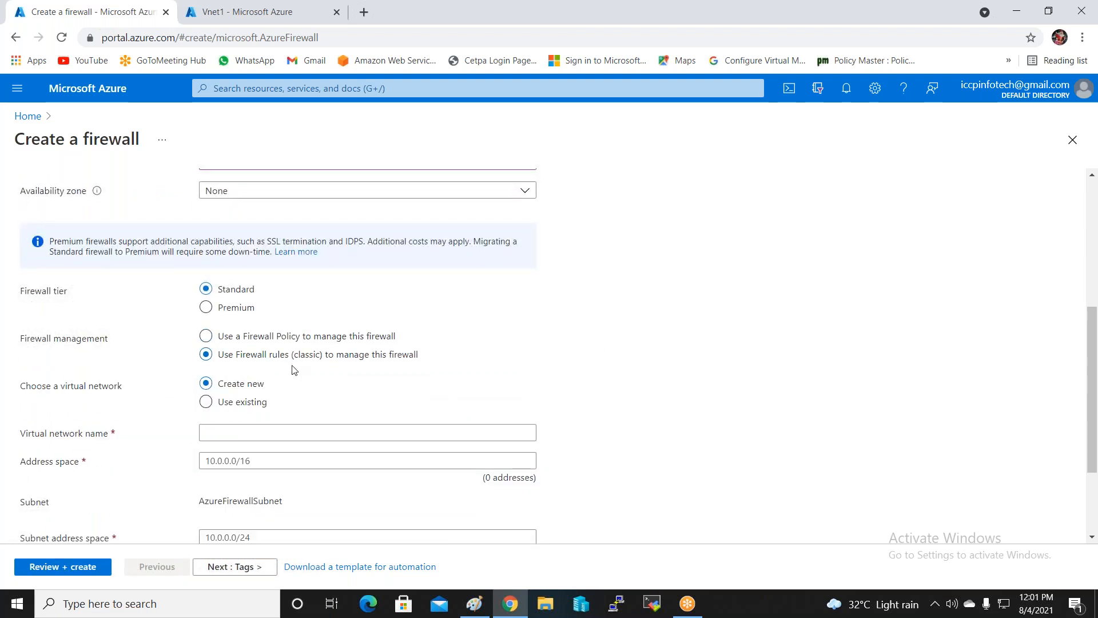
left_click(244, 406)
scroll(627, 373, "down", 1)
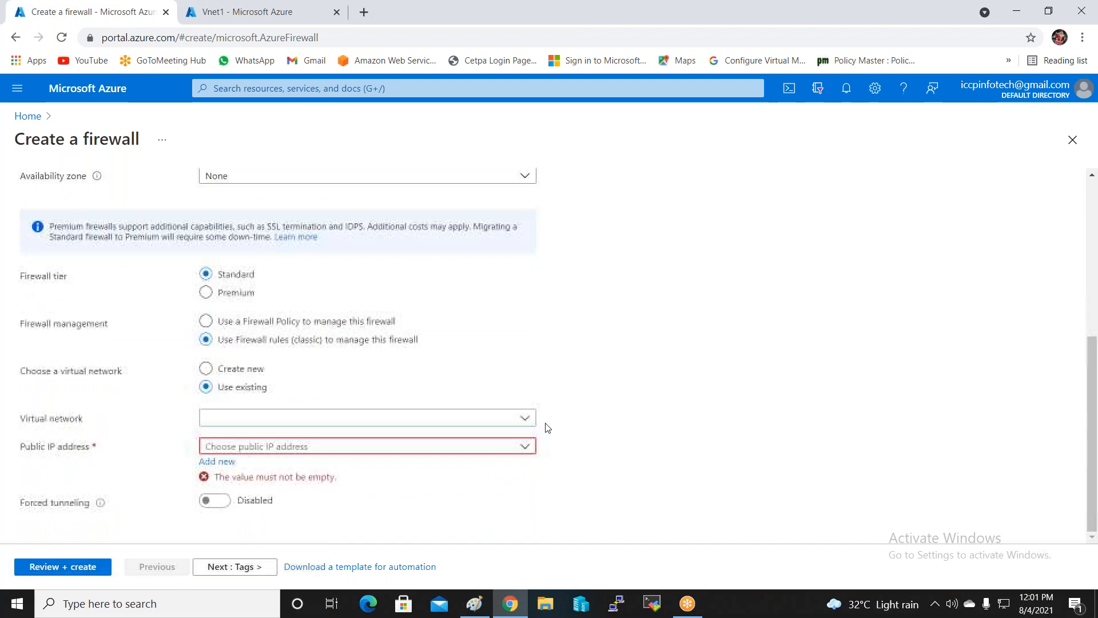
left_click(515, 422)
left_click(256, 466)
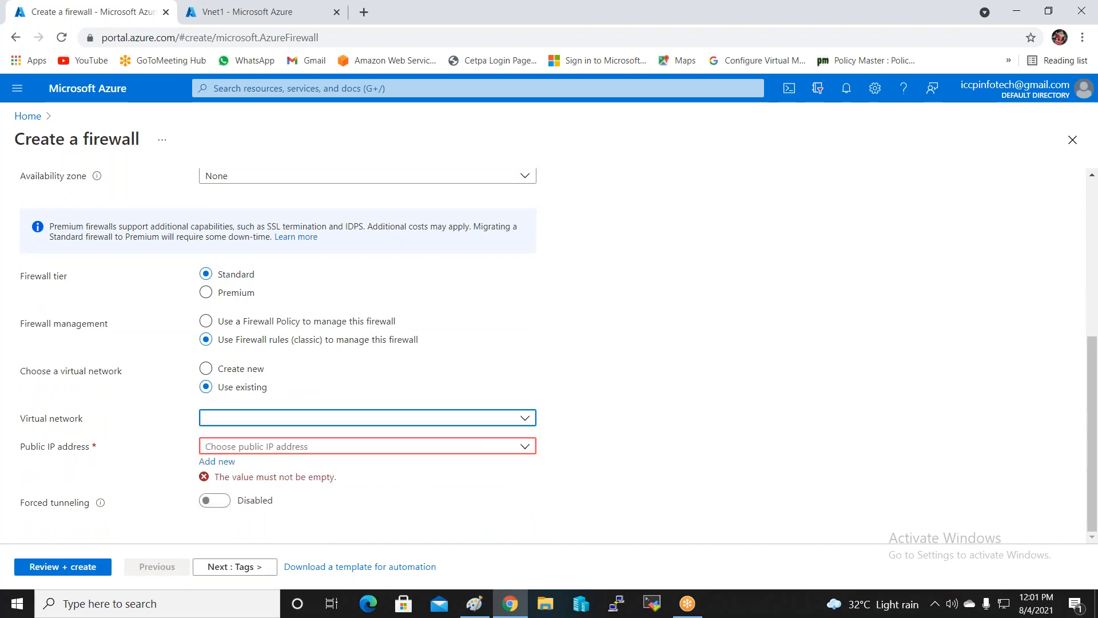
Check which existing public IP addresses can be associated with the firewall.
left_click(288, 450)
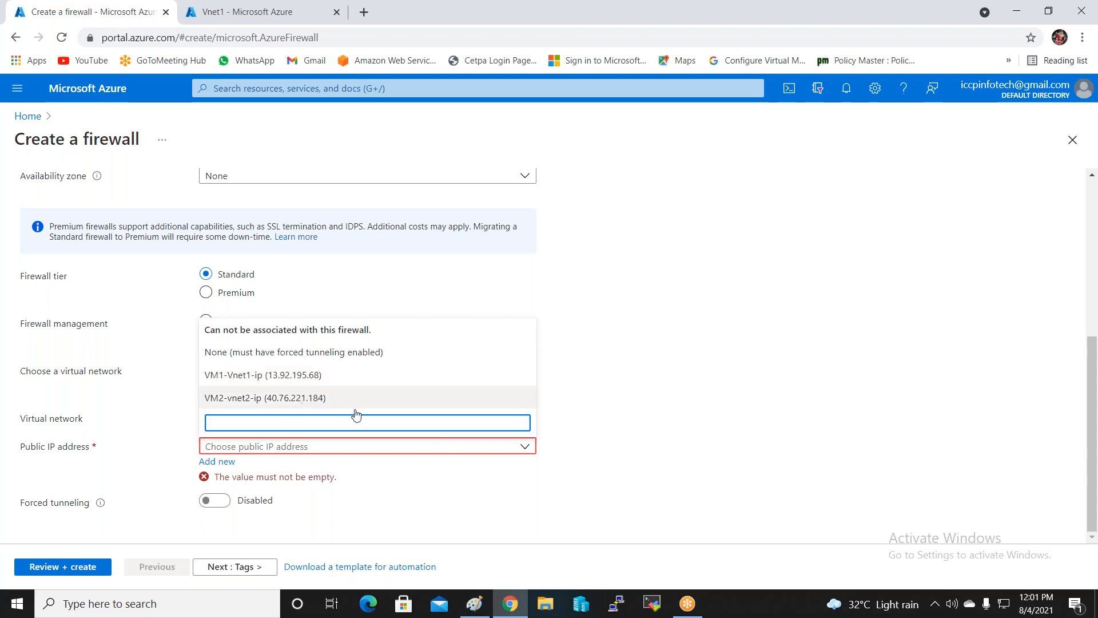
left_click(664, 388)
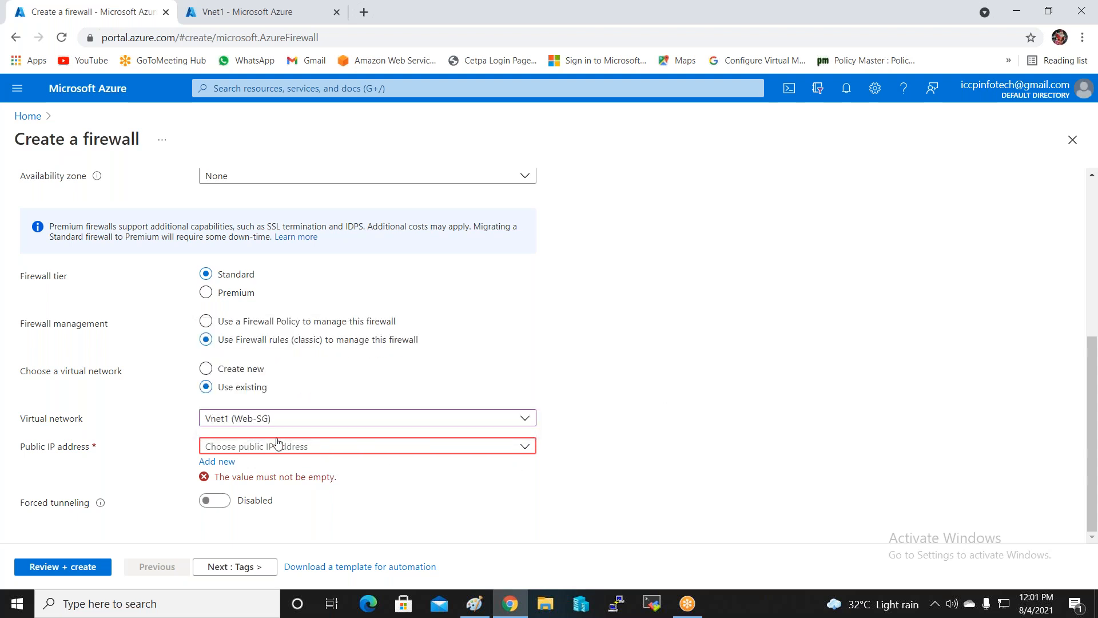
left_click(261, 449)
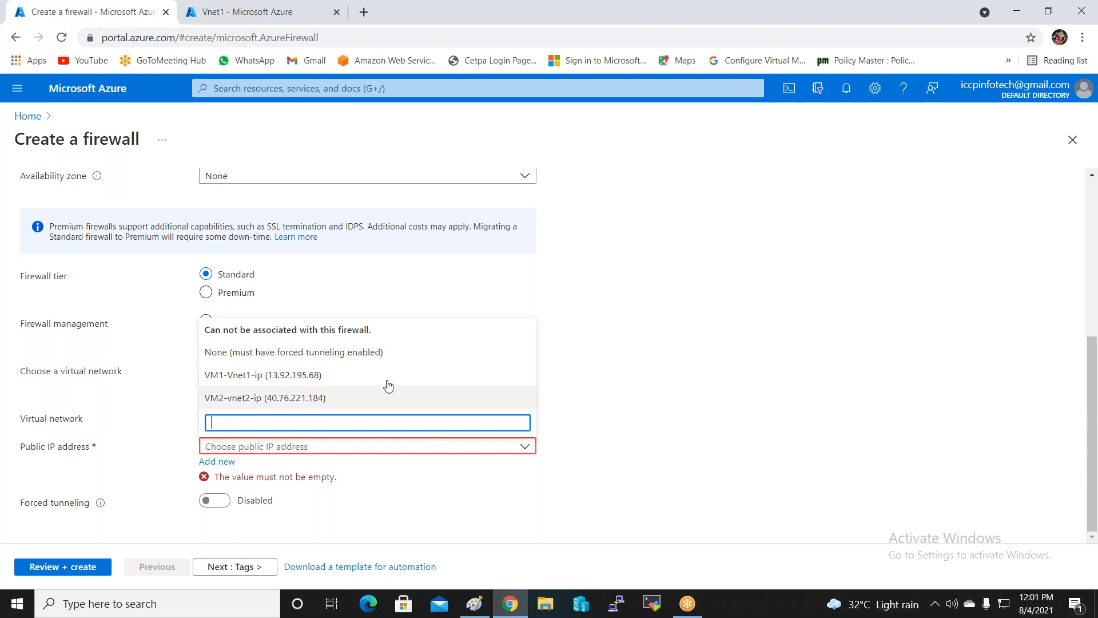
left_click(858, 356)
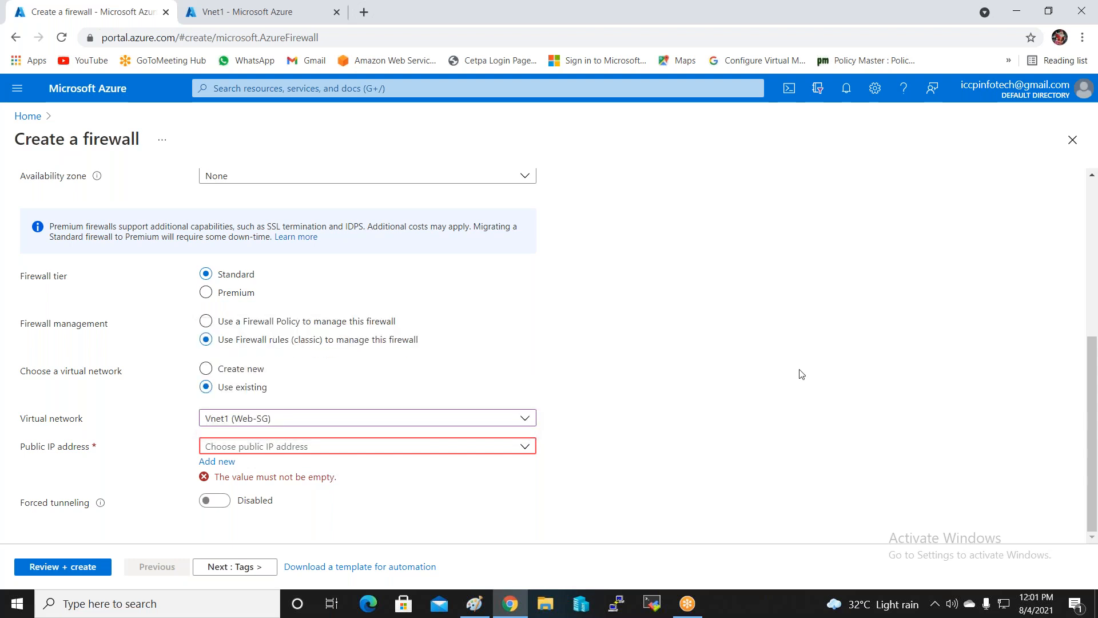
Leave the firewall creation form, discarding its unsaved edits, and open the virtual machines list.
scroll(295, 445, "up", 4)
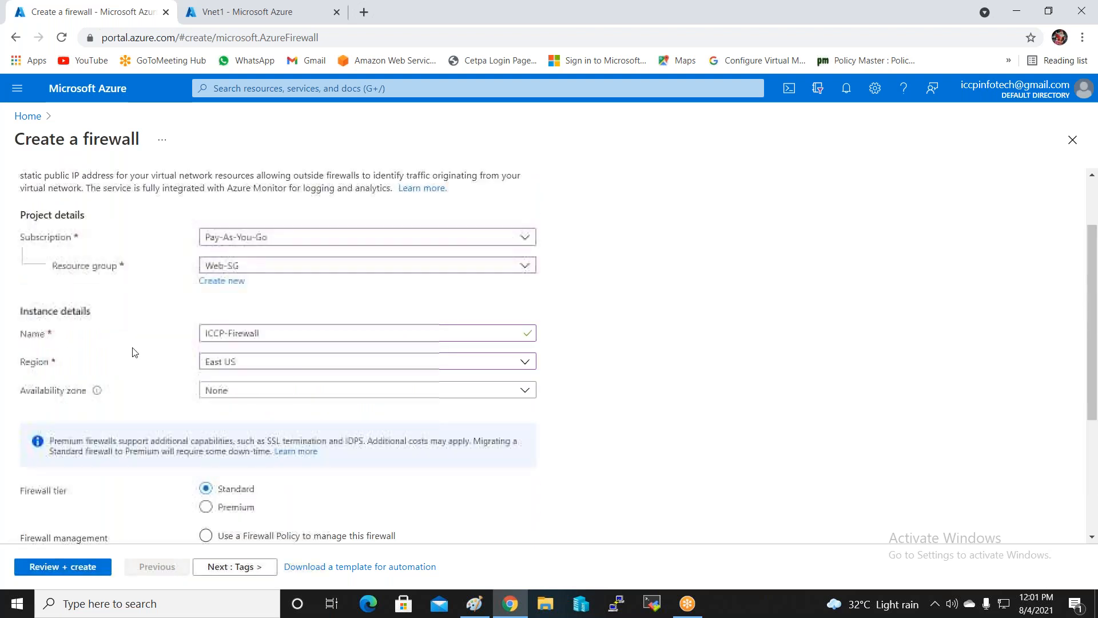
left_click(24, 117)
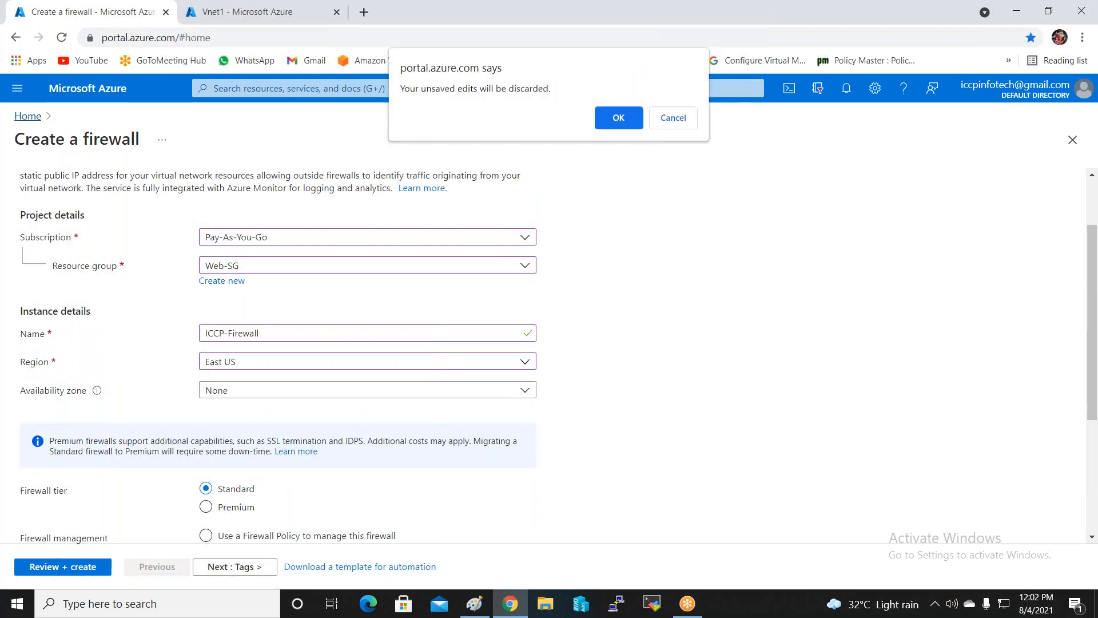
left_click(619, 118)
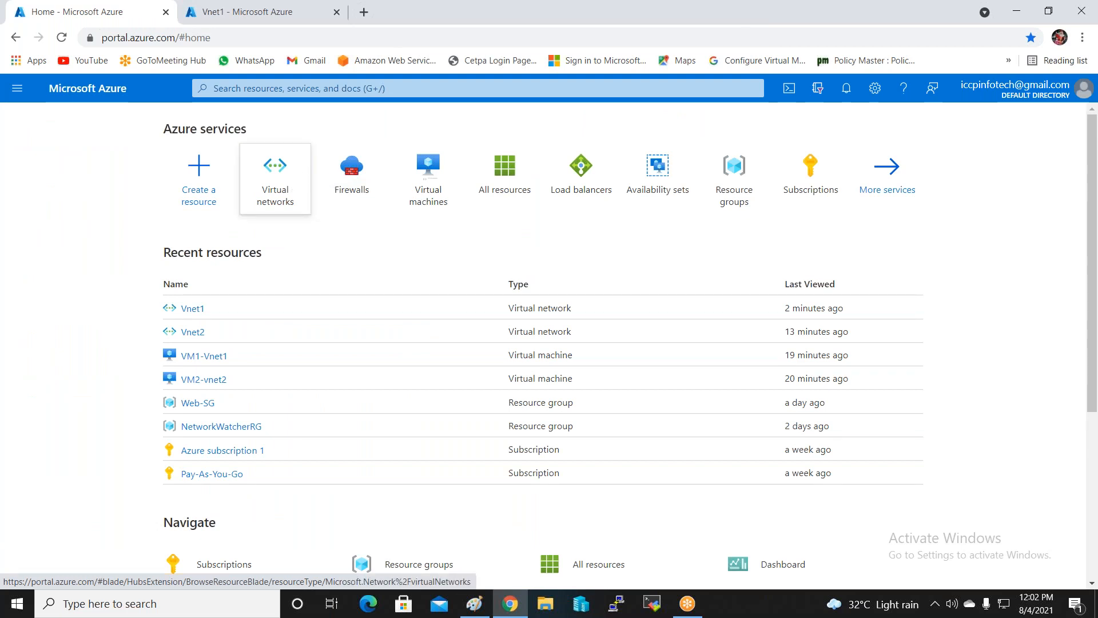
mouse_move(293, 194)
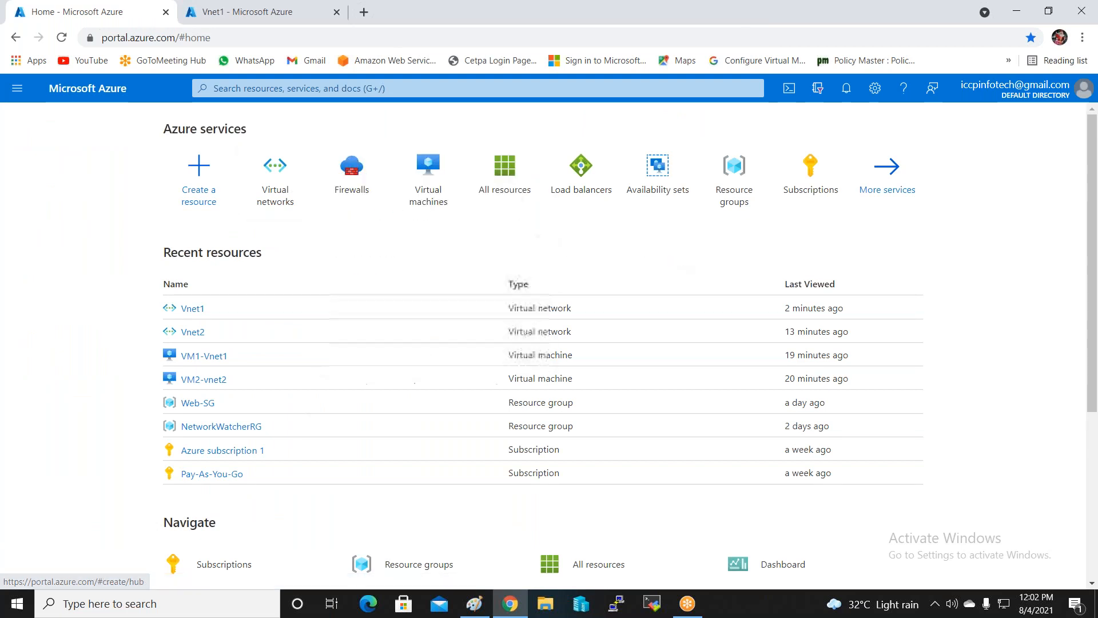
left_click(430, 198)
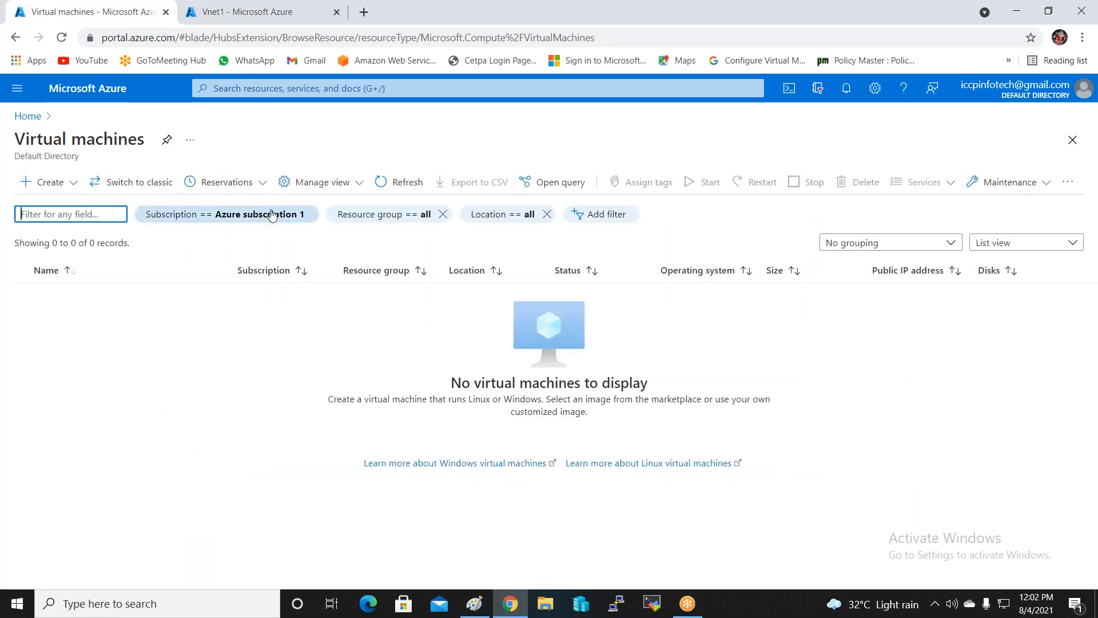
Include the Pay-As-You-Go subscription in the virtual machines list's subscription filter.
left_click(220, 214)
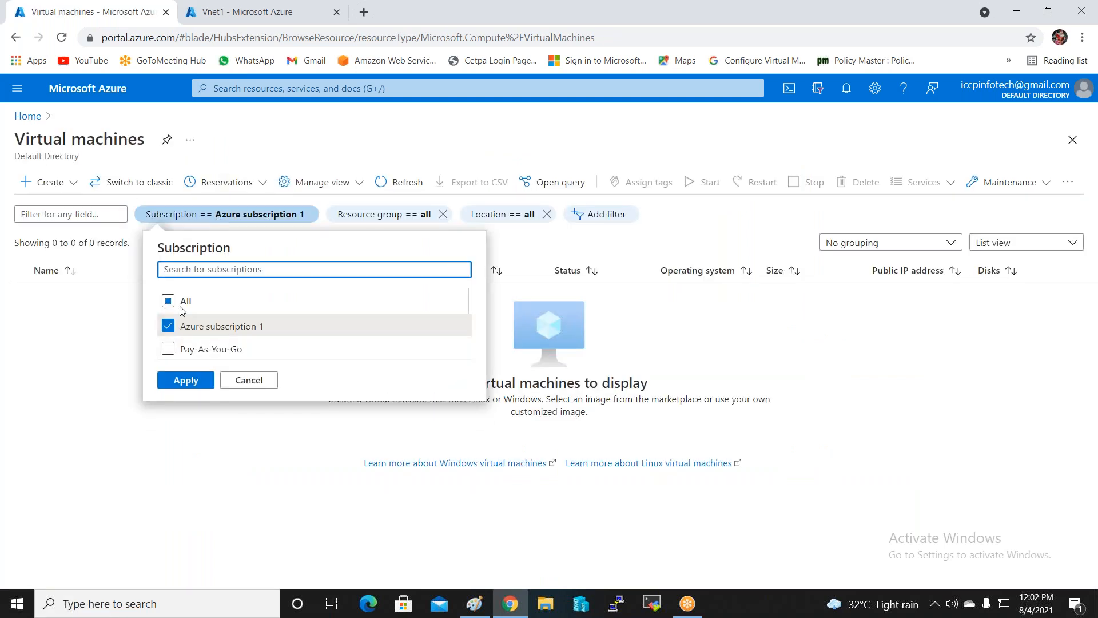
left_click(168, 357)
left_click(168, 349)
left_click(174, 381)
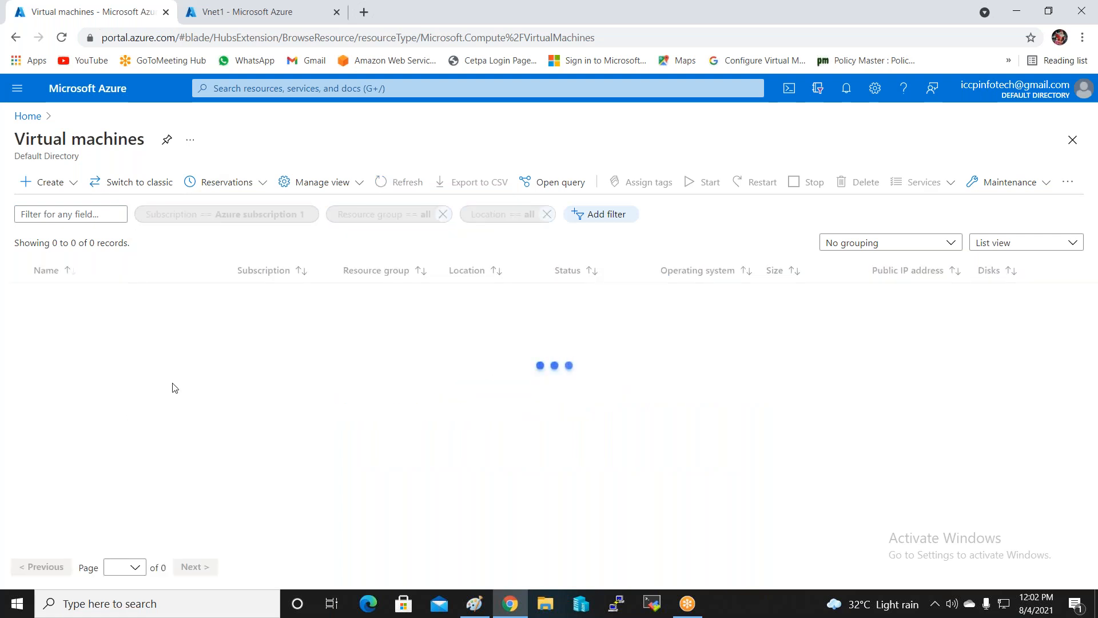
Delete both virtual machines, VM1-Vnet1 and VM2-vnet2, confirming the deletion with yes.
left_click(21, 270)
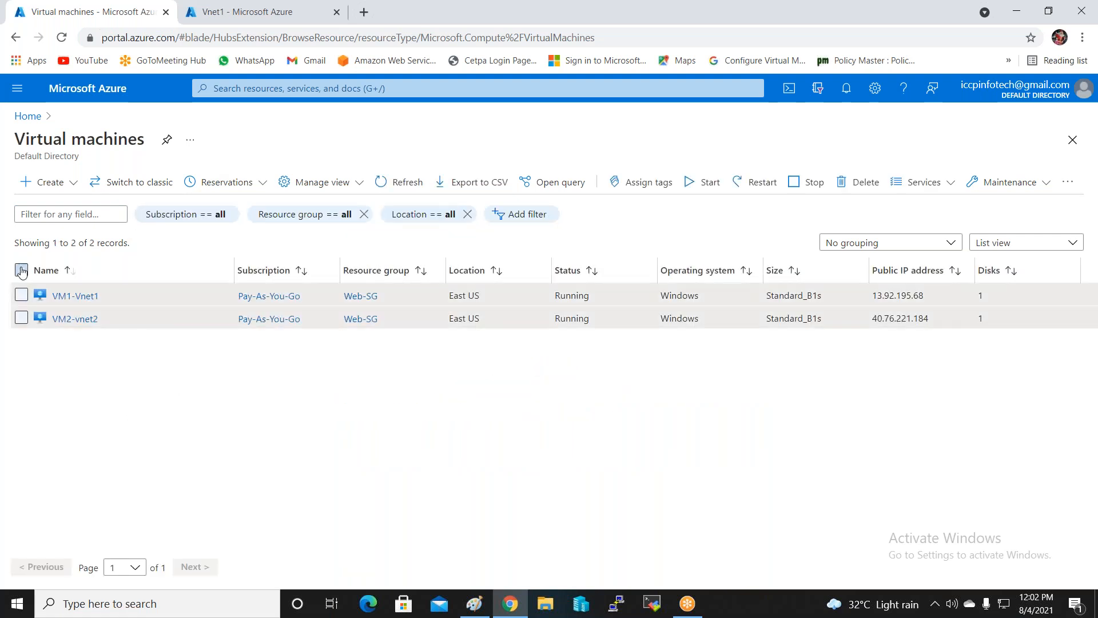
left_click(853, 183)
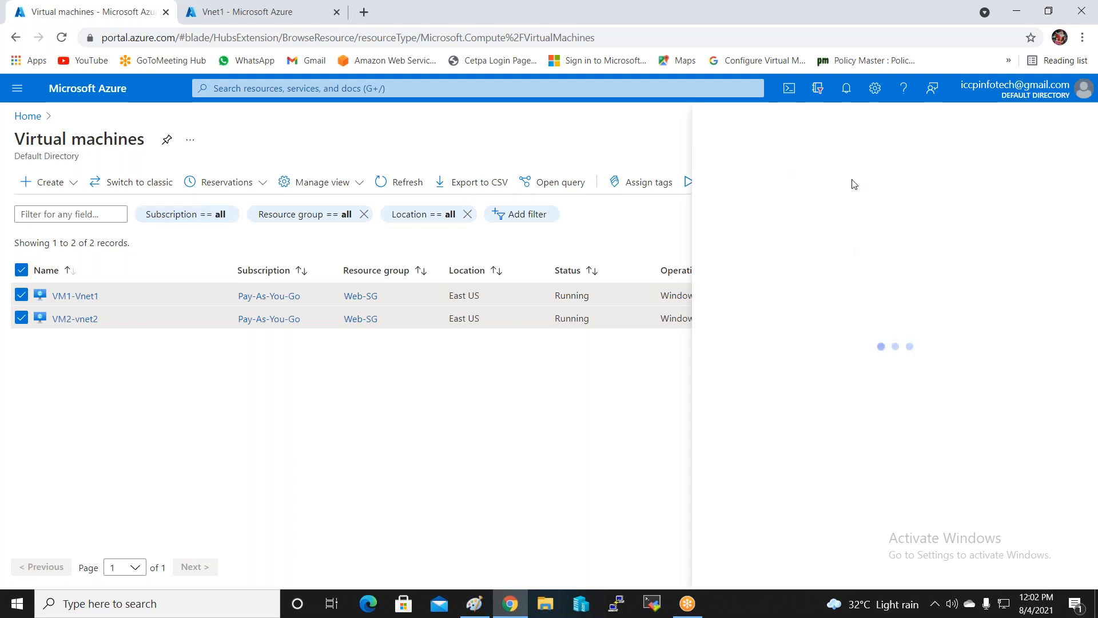
type("delete")
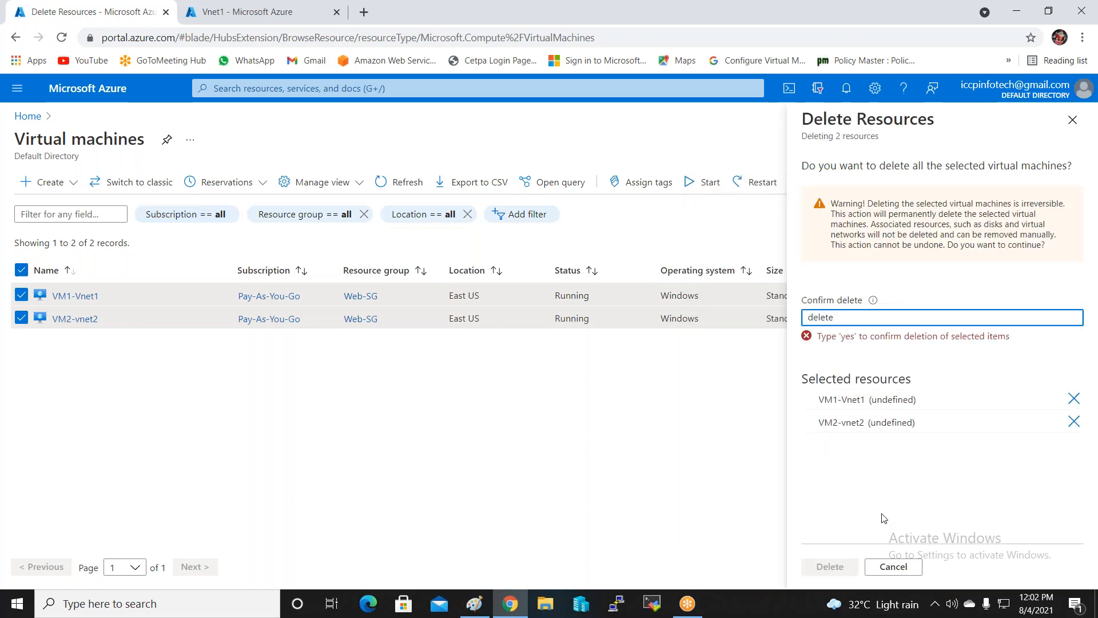
key("BackSpace")
key("BackSpace")
key("BackSpace")
key("BackSpace")
key("BackSpace")
type("ye")
left_click(829, 566)
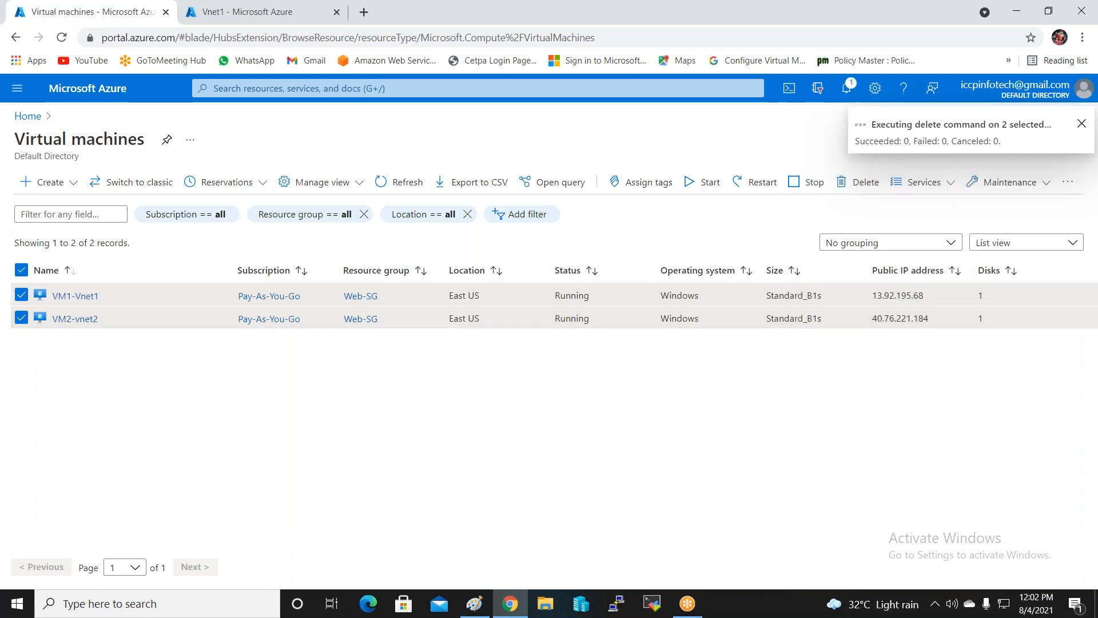
Delete the Enable-peering-Vnet1-to-vnet2 peering from Vnet1 and refresh its peerings list.
left_click(29, 117)
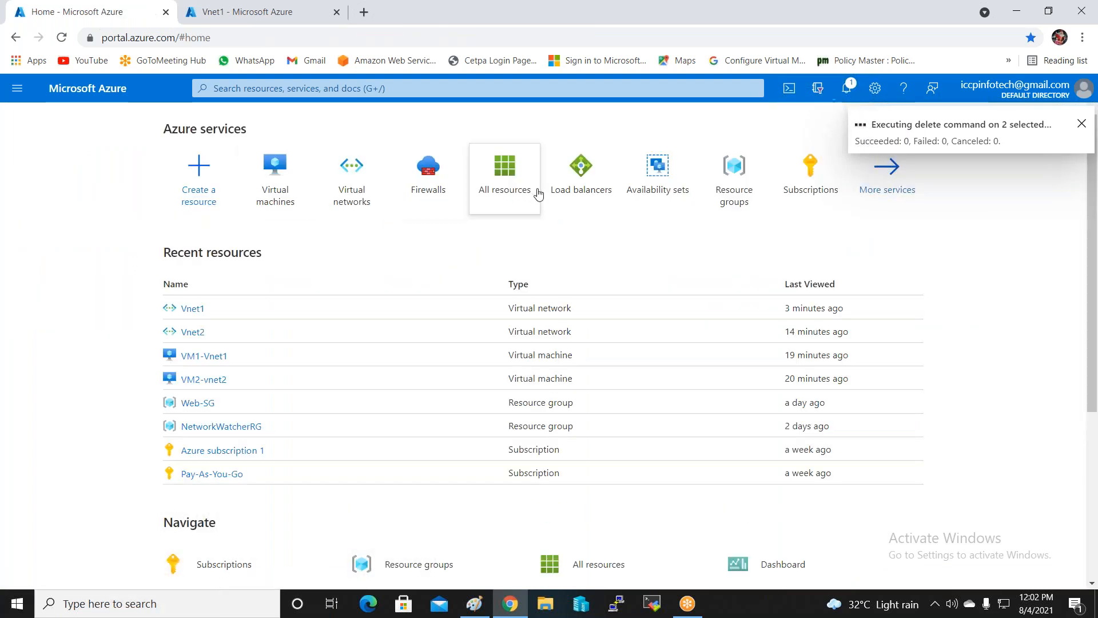
left_click(355, 197)
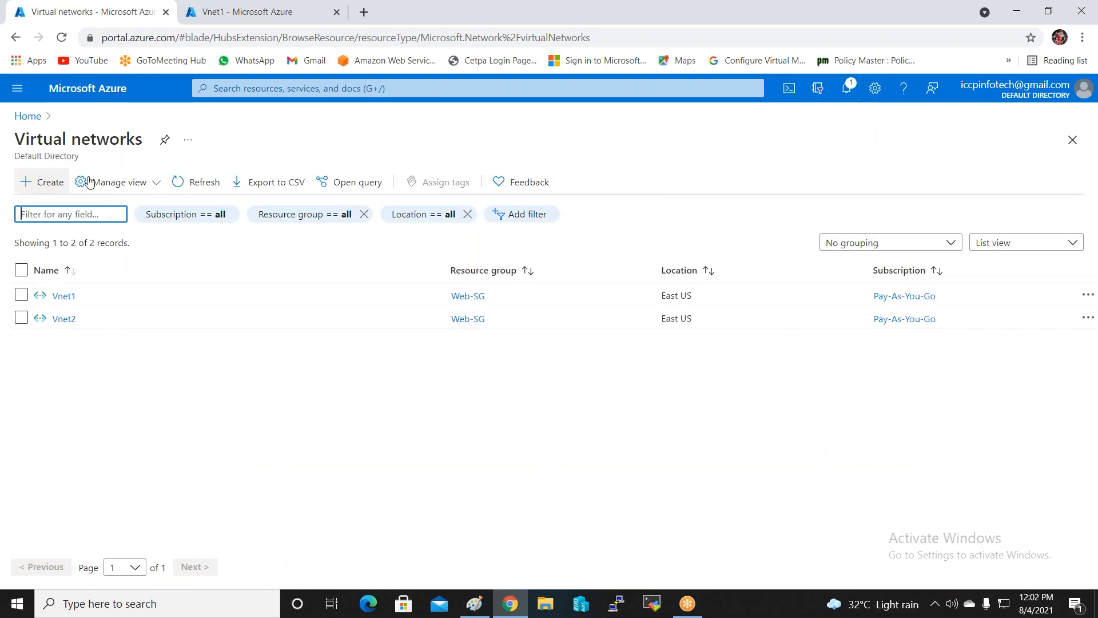
left_click(56, 302)
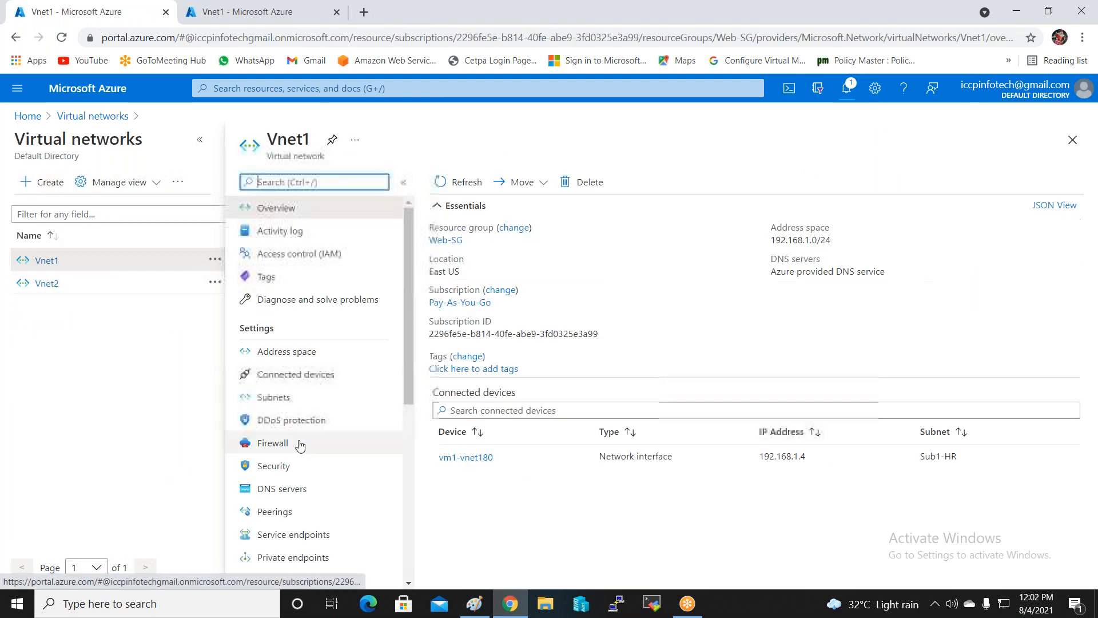
left_click(273, 518)
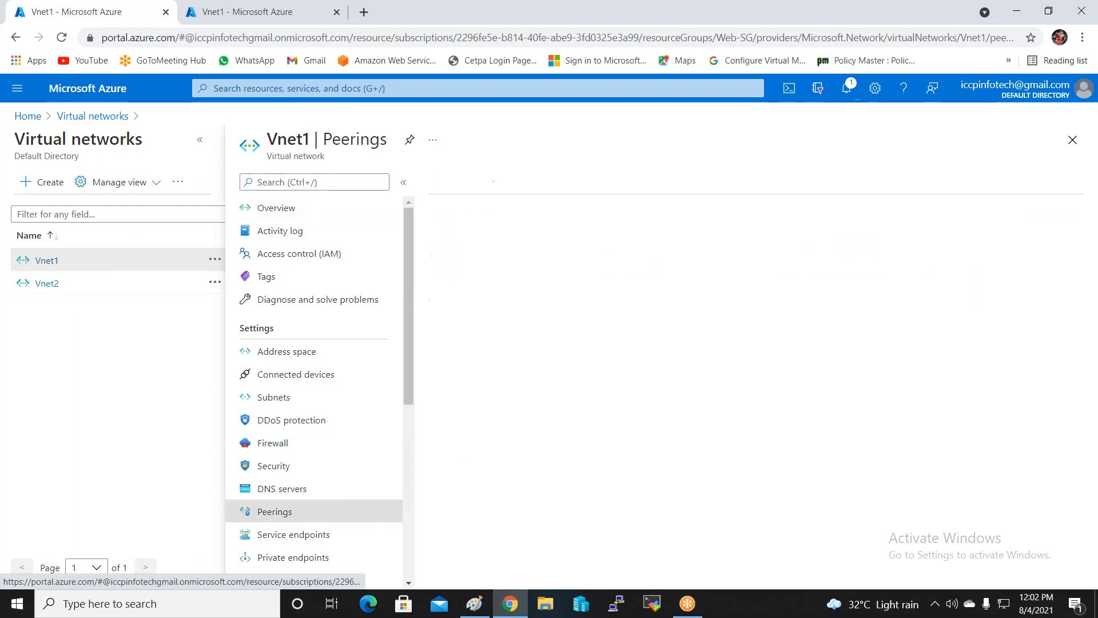
left_click(440, 271)
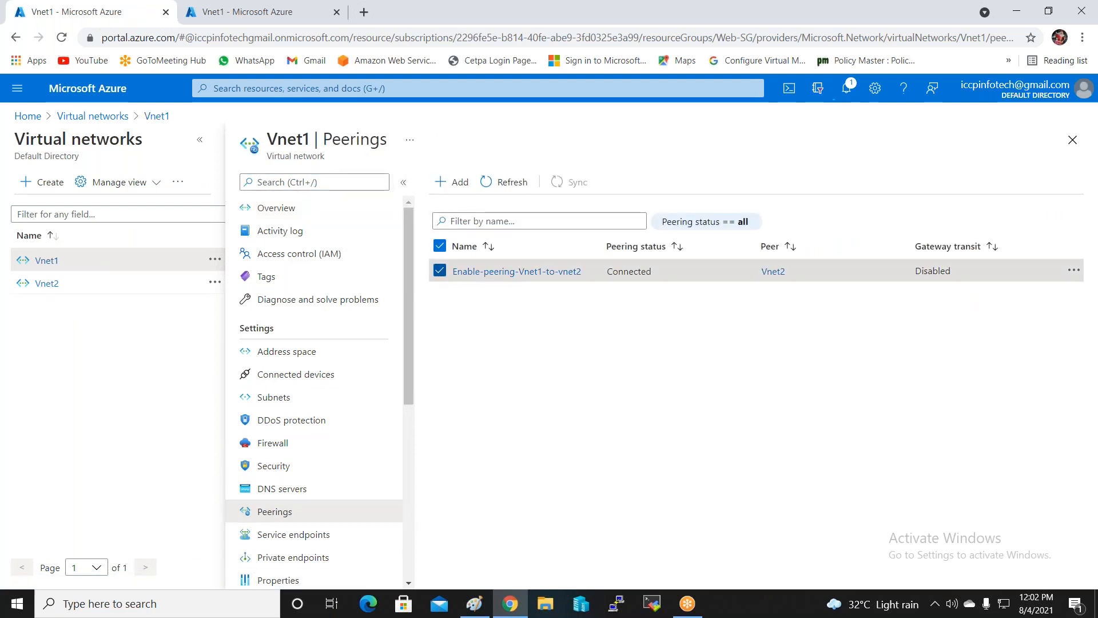
left_click(1073, 271)
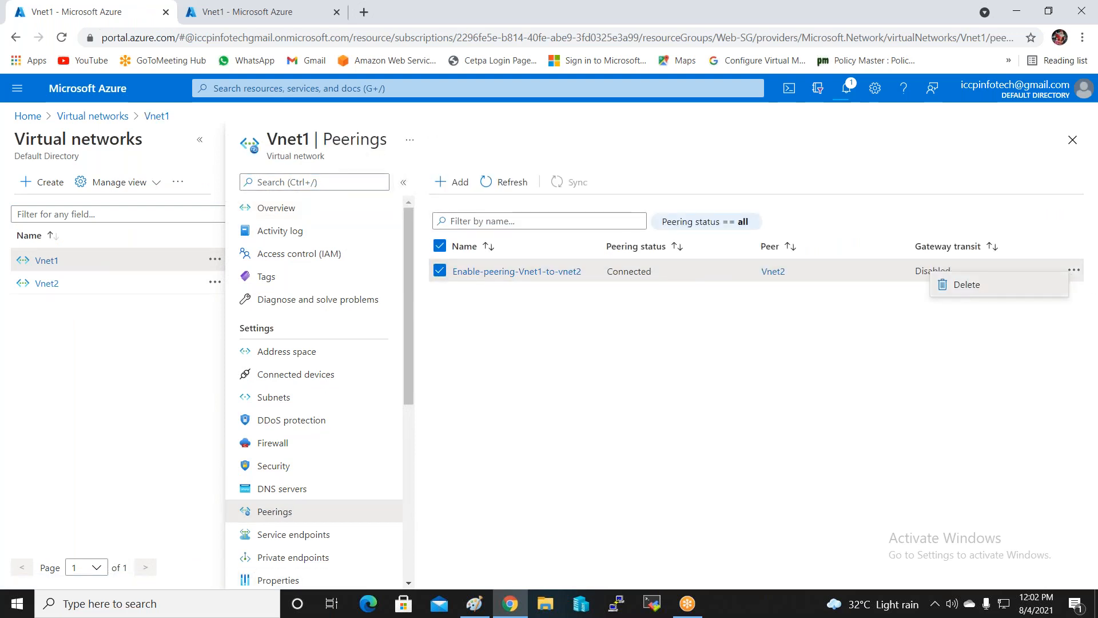
left_click(1013, 284)
left_click(726, 364)
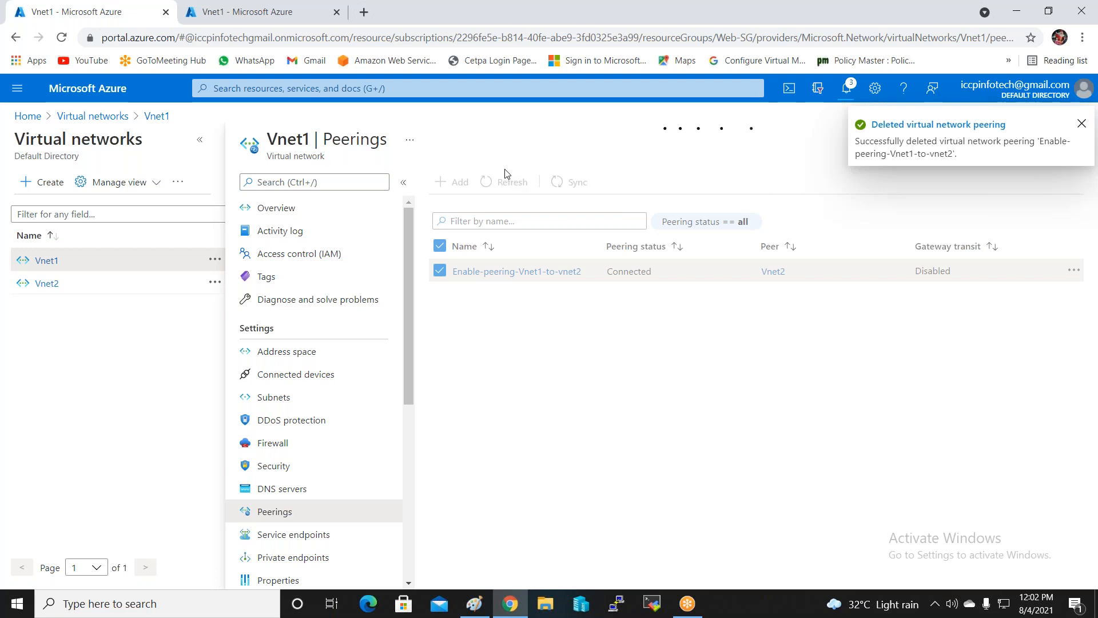
left_click(509, 183)
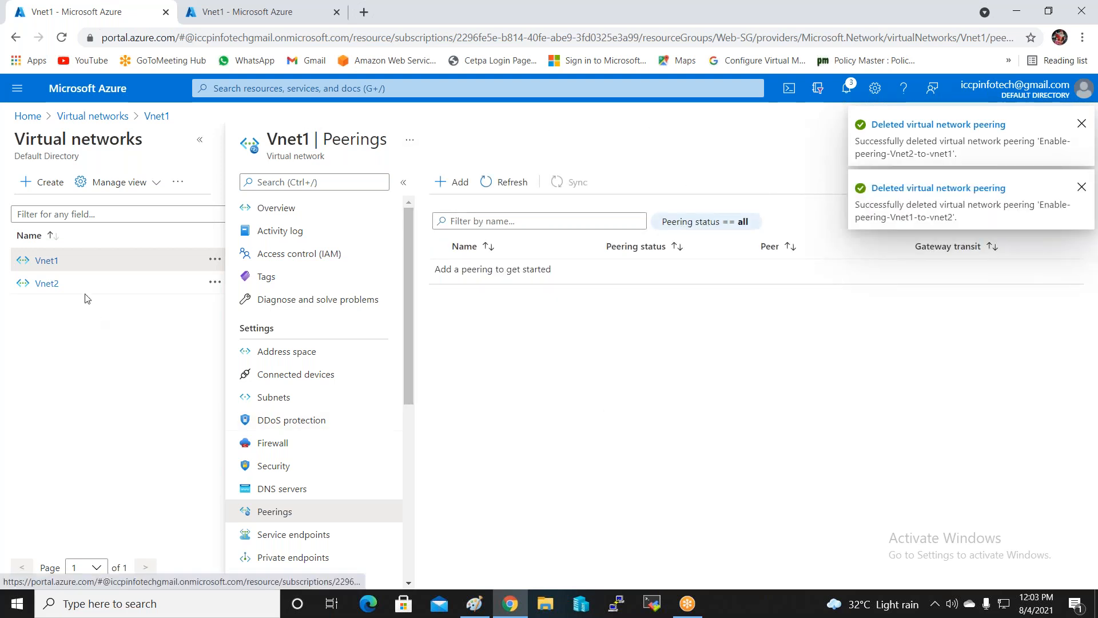
Review Vnet1's subnets and their address ranges, including AzureFirewallSubnet.
left_click(272, 397)
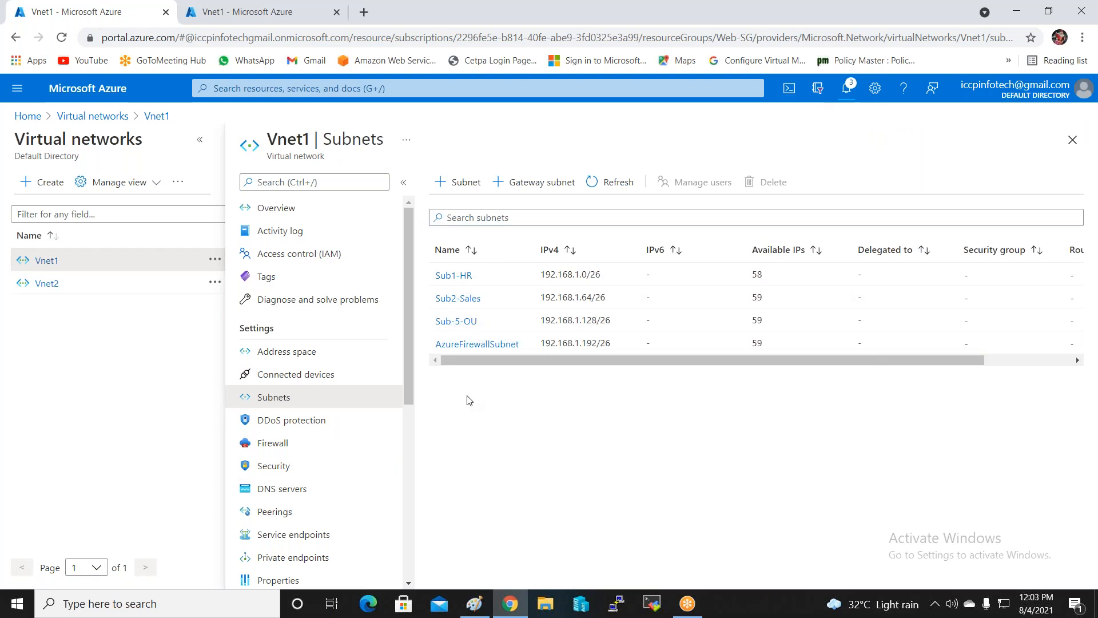
left_click(238, 14)
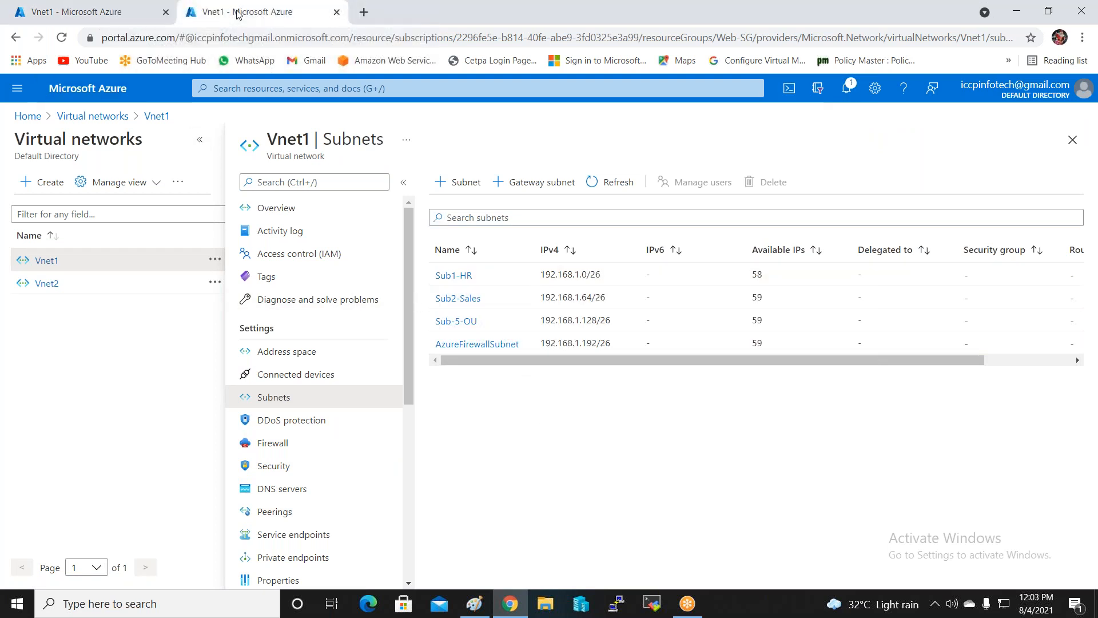
left_click(103, 11)
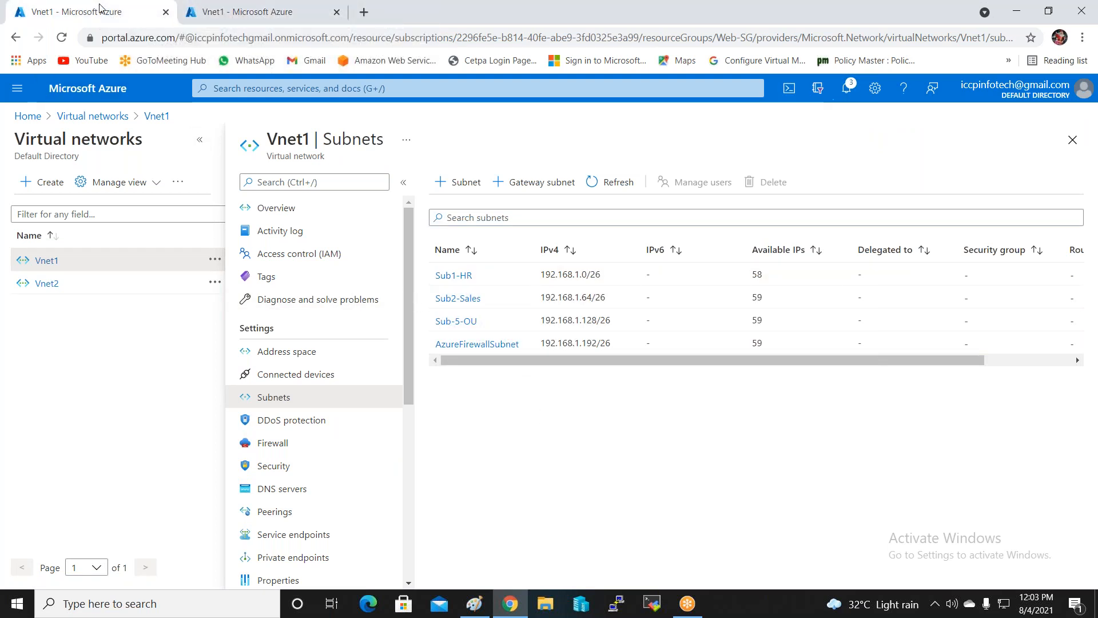
Start creating a new firewall in the Web-SG resource group and name it ICCp-Firewall.
left_click(28, 116)
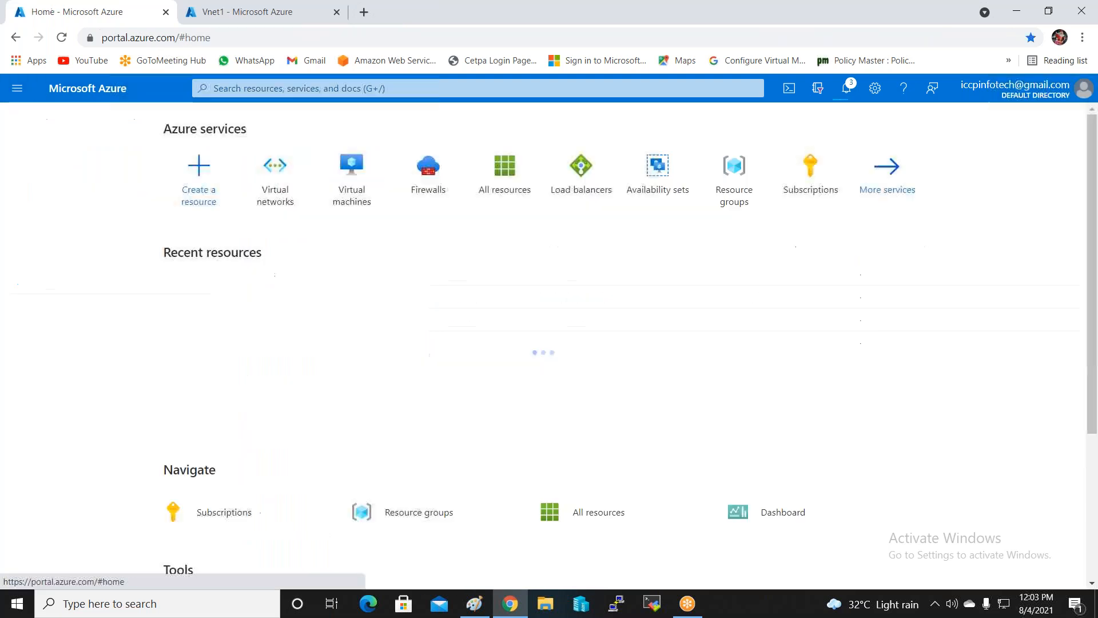
left_click(434, 189)
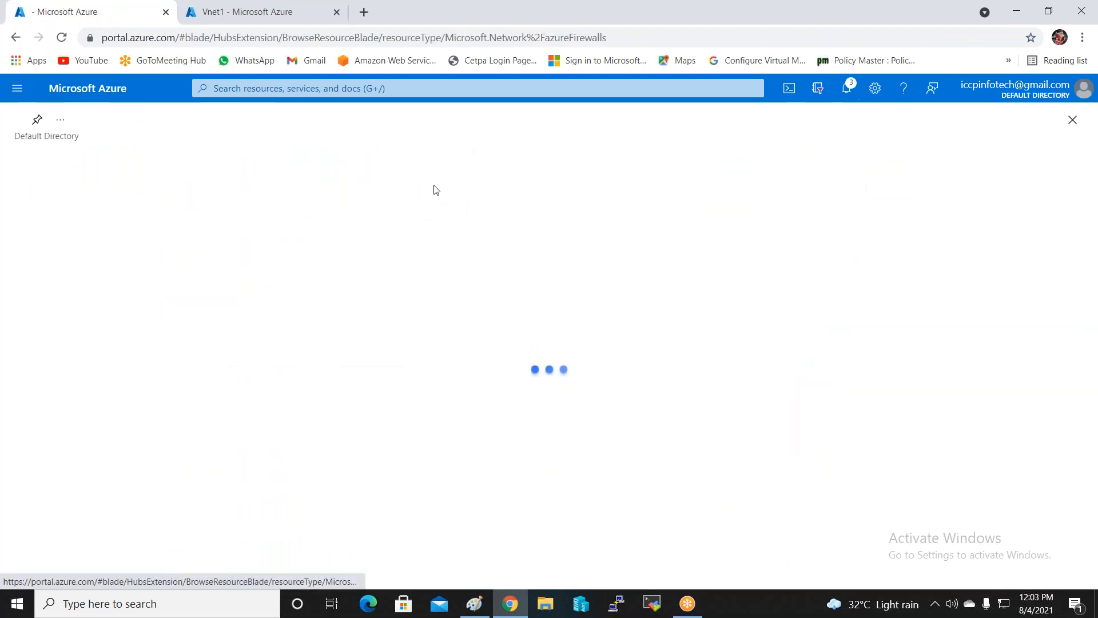
left_click(50, 184)
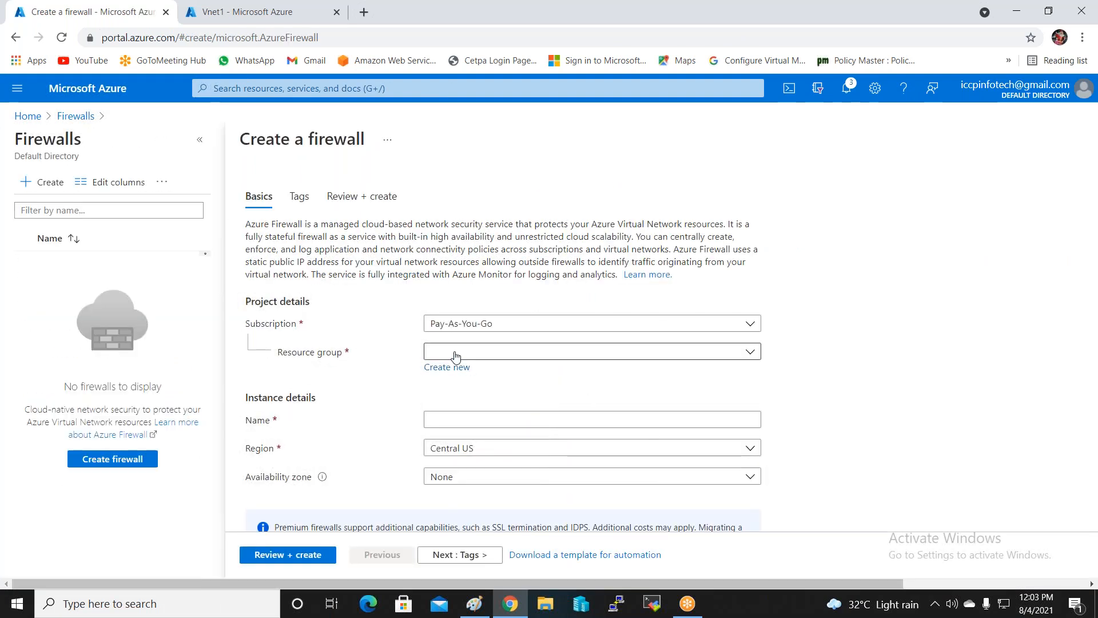
left_click(456, 356)
left_click(447, 423)
left_click(449, 421)
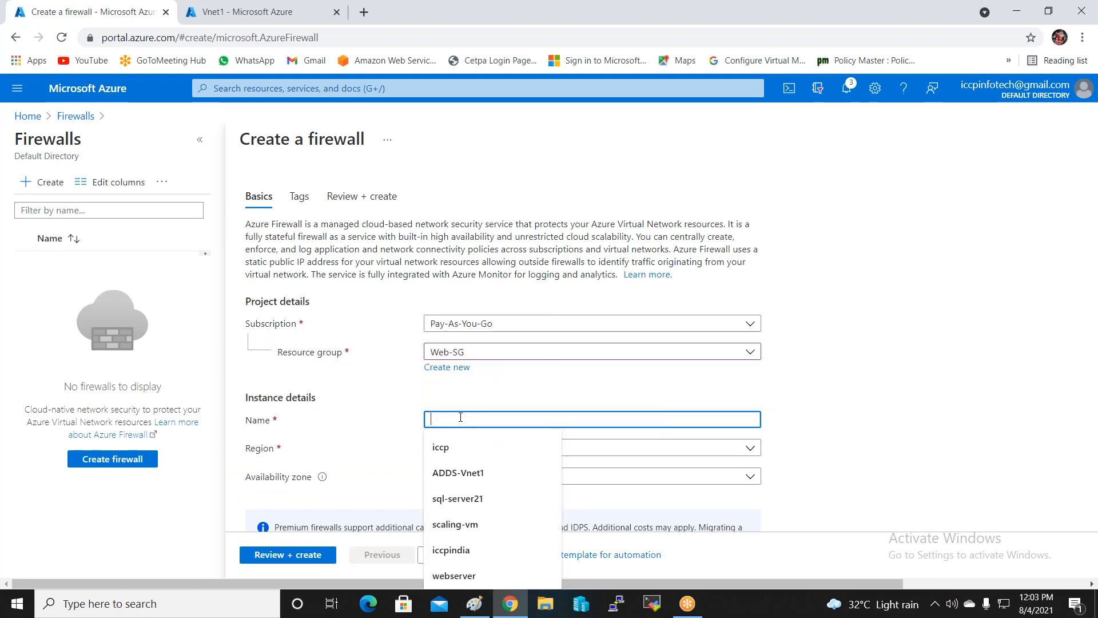
type("ICCp-")
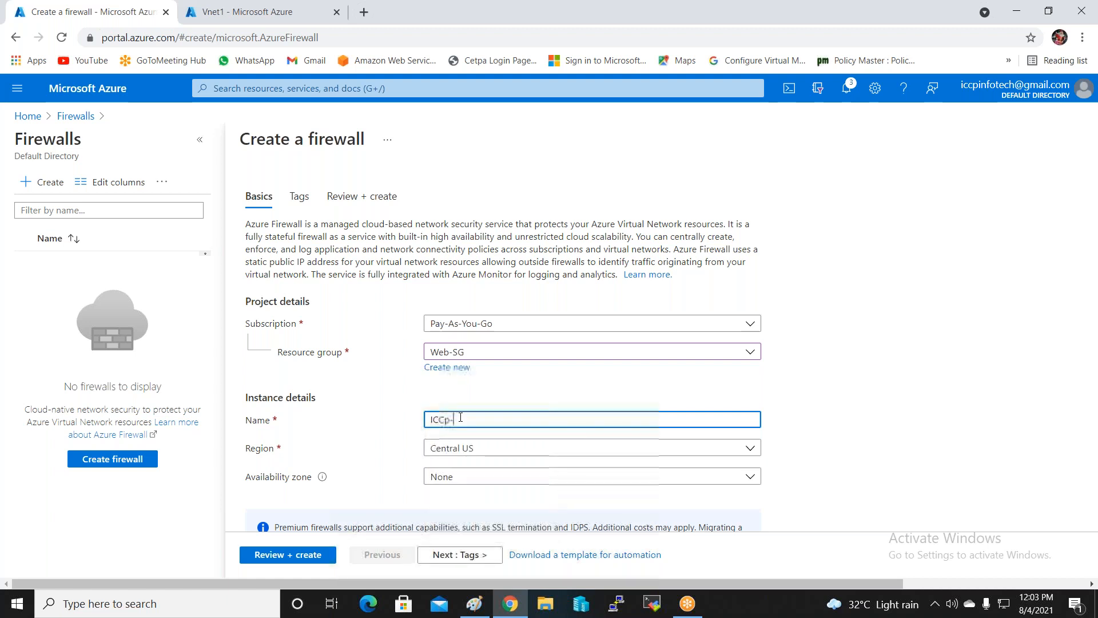
type("Firewall")
left_click(836, 387)
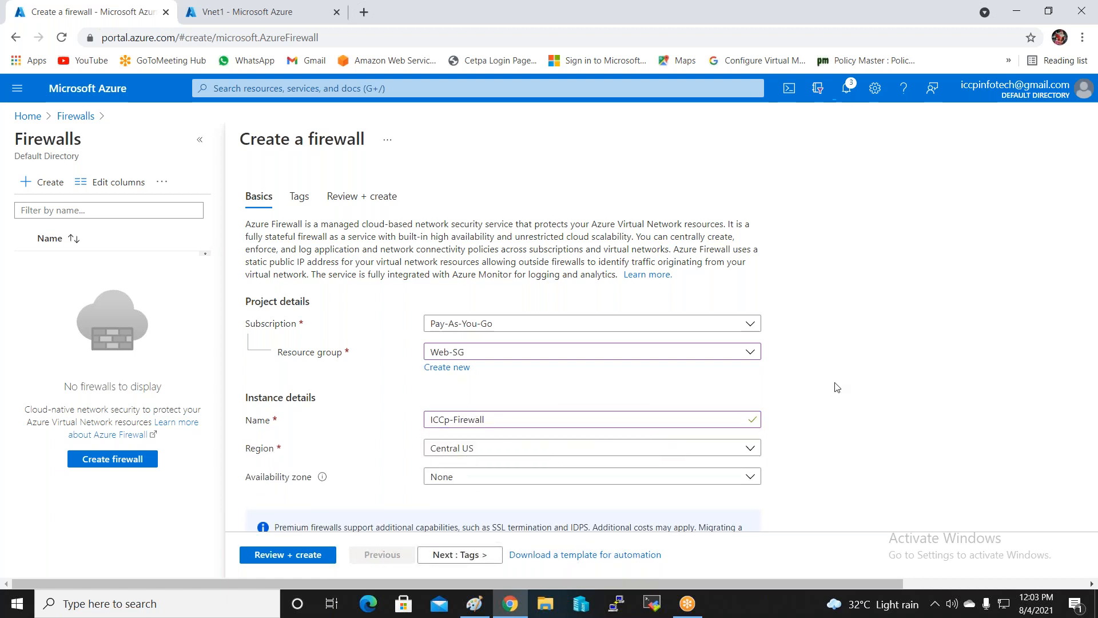
Set the new firewall's region to East US.
scroll(837, 387, "down", 3)
left_click(465, 305)
scroll(486, 452, "down", 3)
scroll(449, 399, "up", 1)
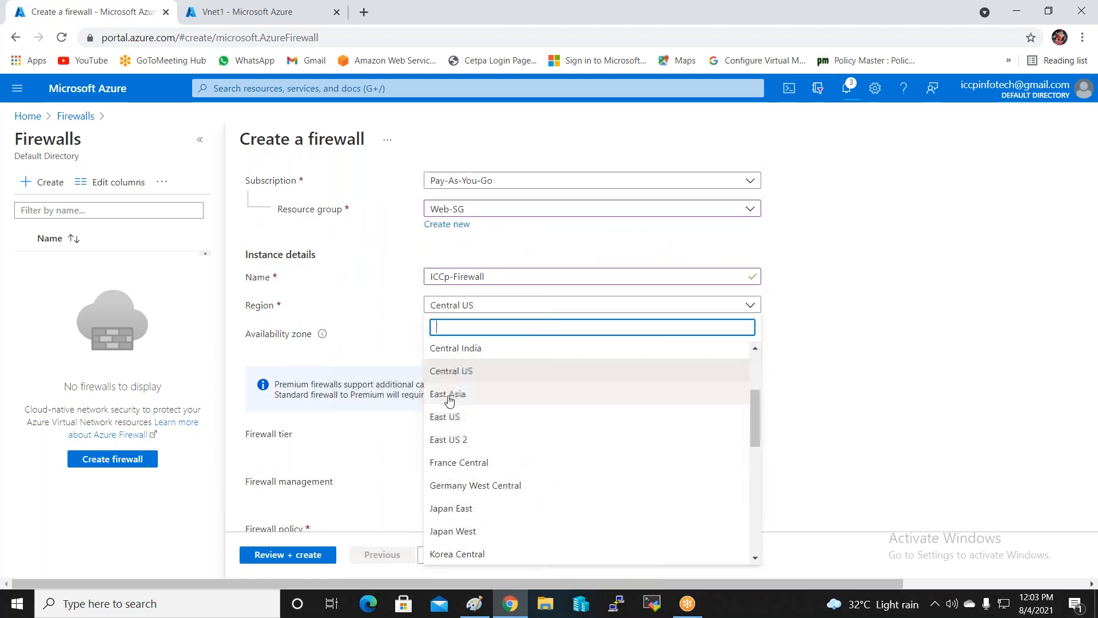
left_click(449, 415)
Manage the firewall with Firewall rules (classic) and assign the existing virtual network Vnet1 (Web-SG).
scroll(452, 426, "down", 1)
left_click(452, 426)
scroll(452, 417, "down", 2)
left_click(443, 327)
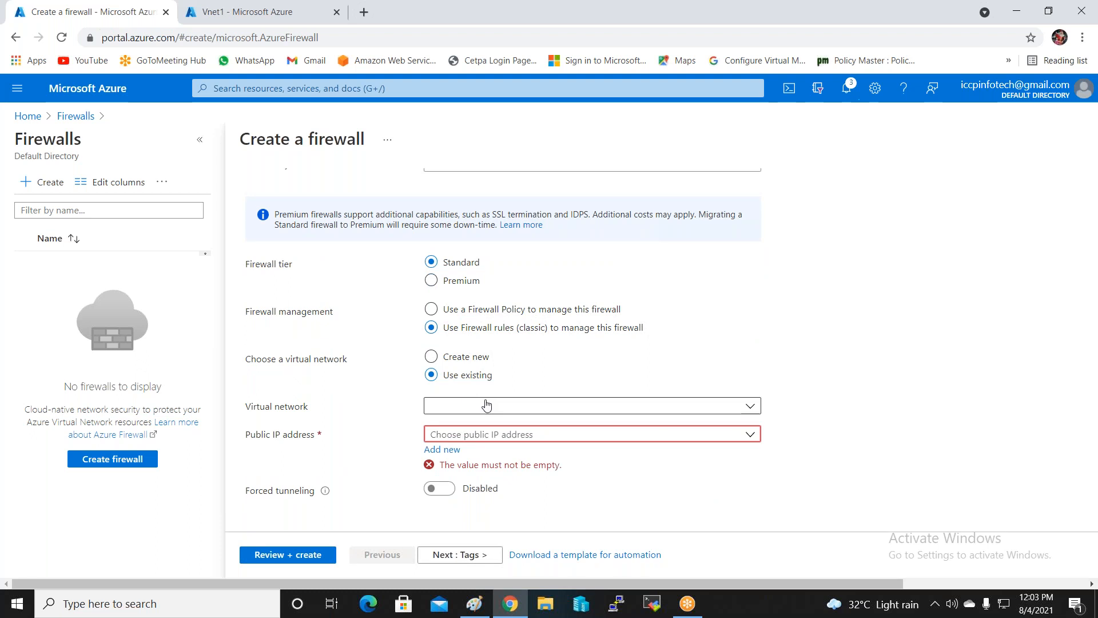
left_click(479, 405)
left_click(473, 455)
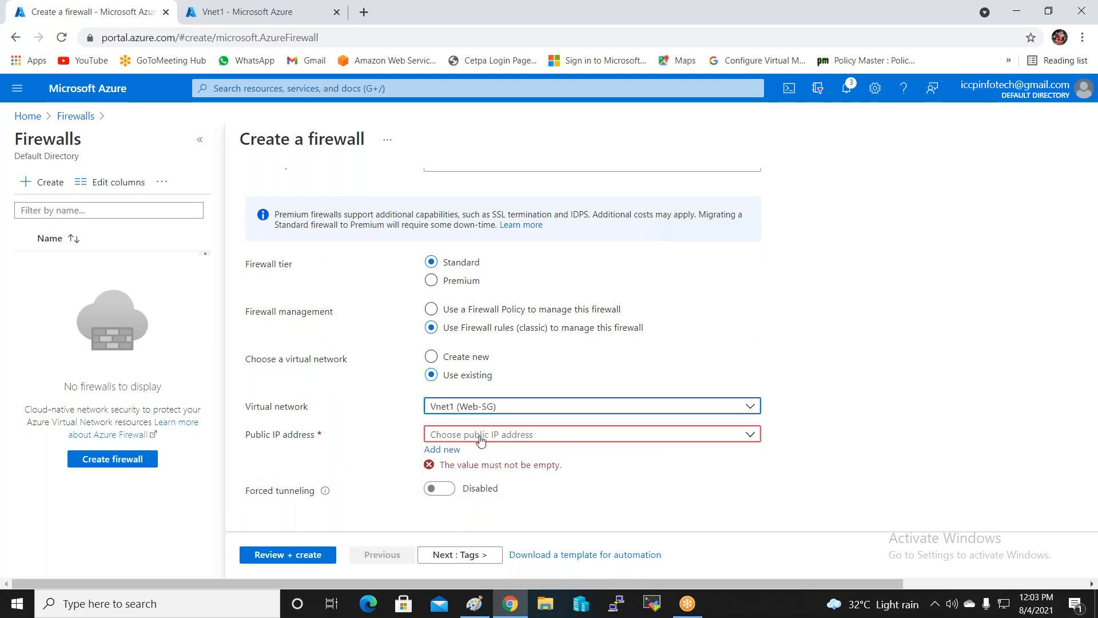
Try to assign the existing public IP address VM1-Vnet1-ip (Web-SG) to the firewall.
left_click(480, 439)
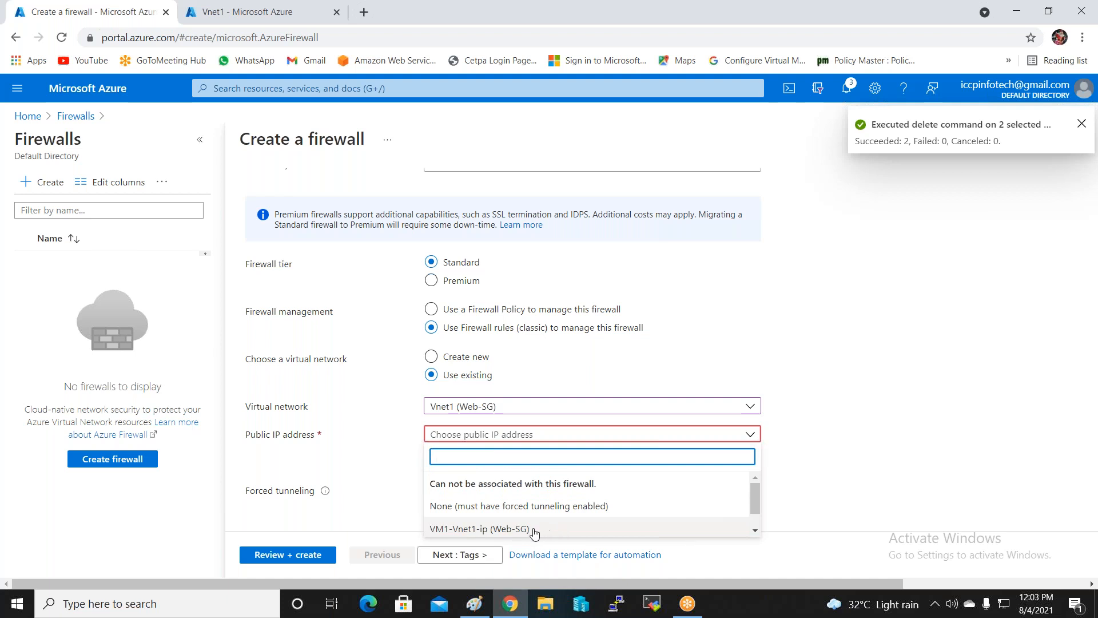
scroll(511, 532, "down", 1)
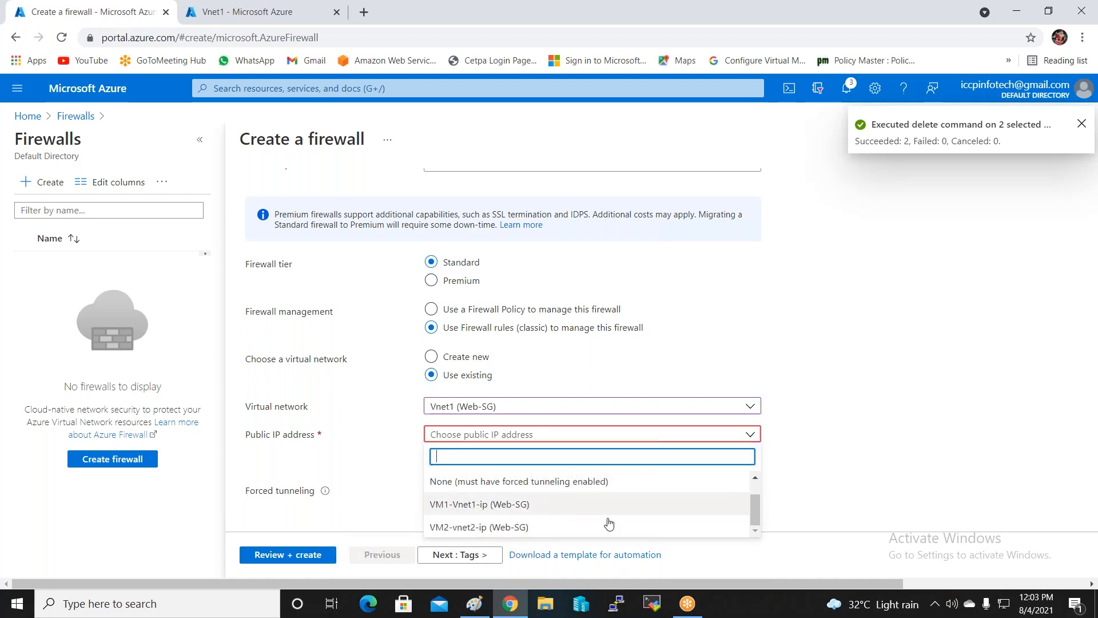
scroll(469, 512, "up", 1)
scroll(472, 510, "down", 1)
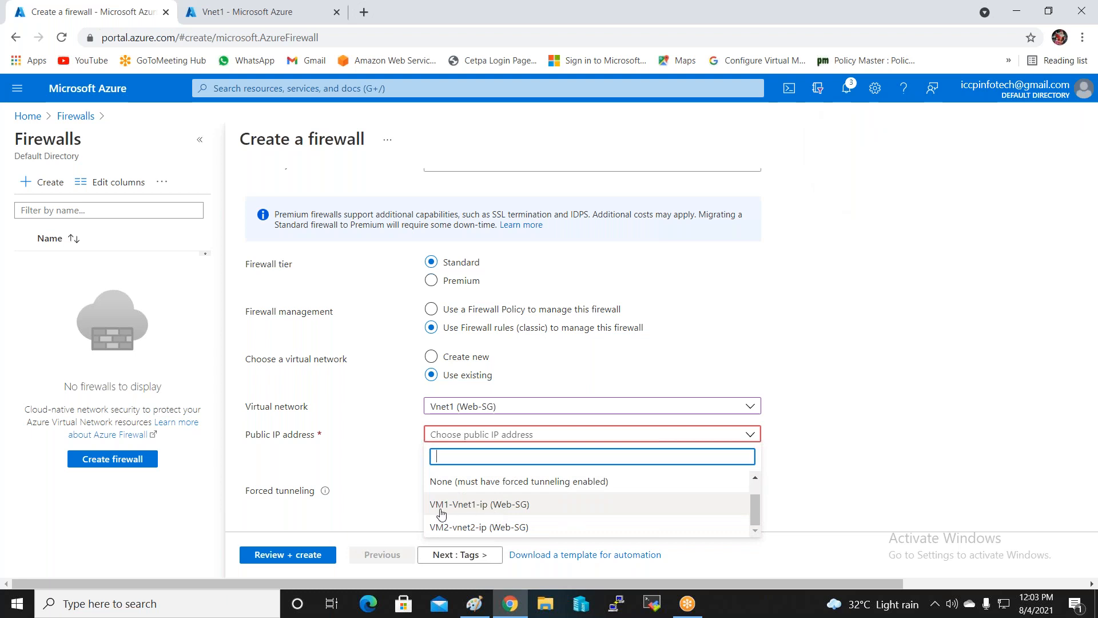
left_click(487, 507)
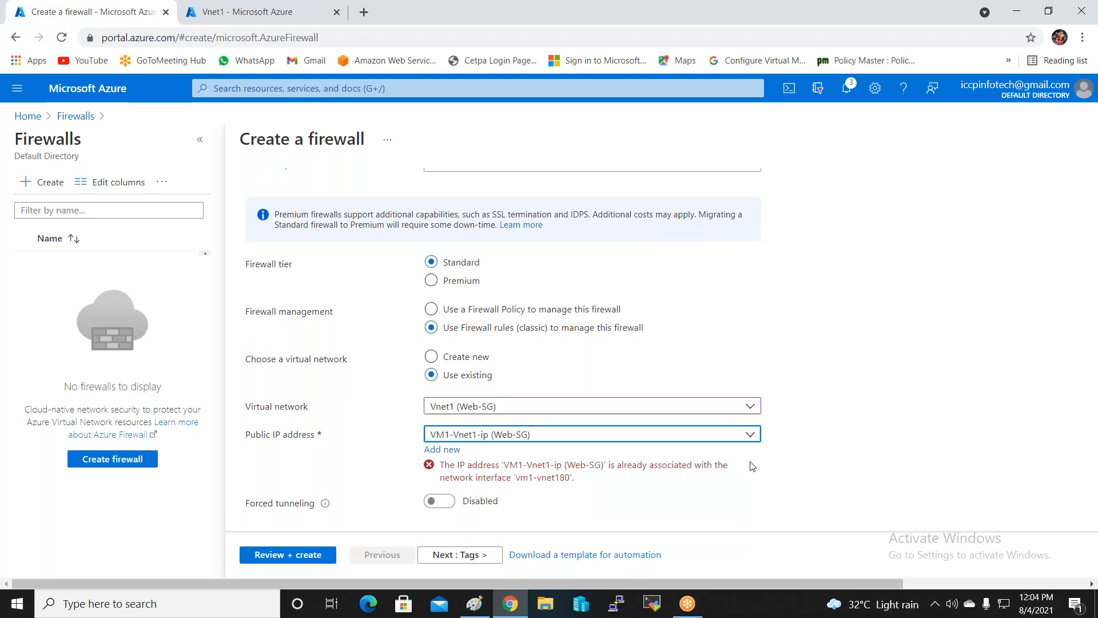
scroll(582, 435, "down", 1)
left_click(581, 425)
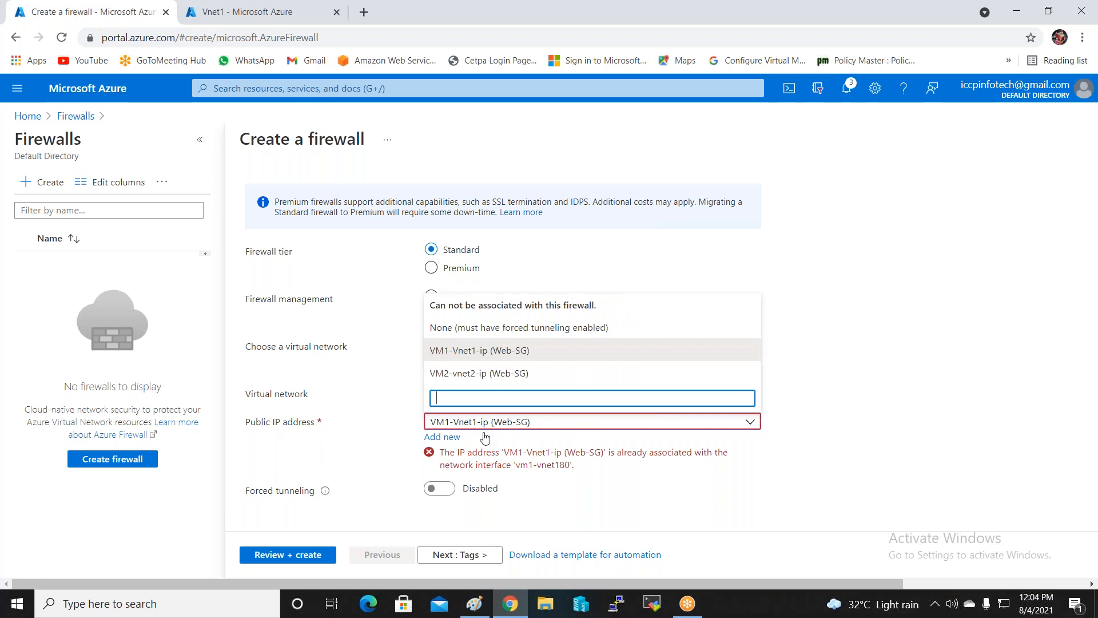
Add a new public IP address named firewall-pip for the firewall.
left_click(455, 438)
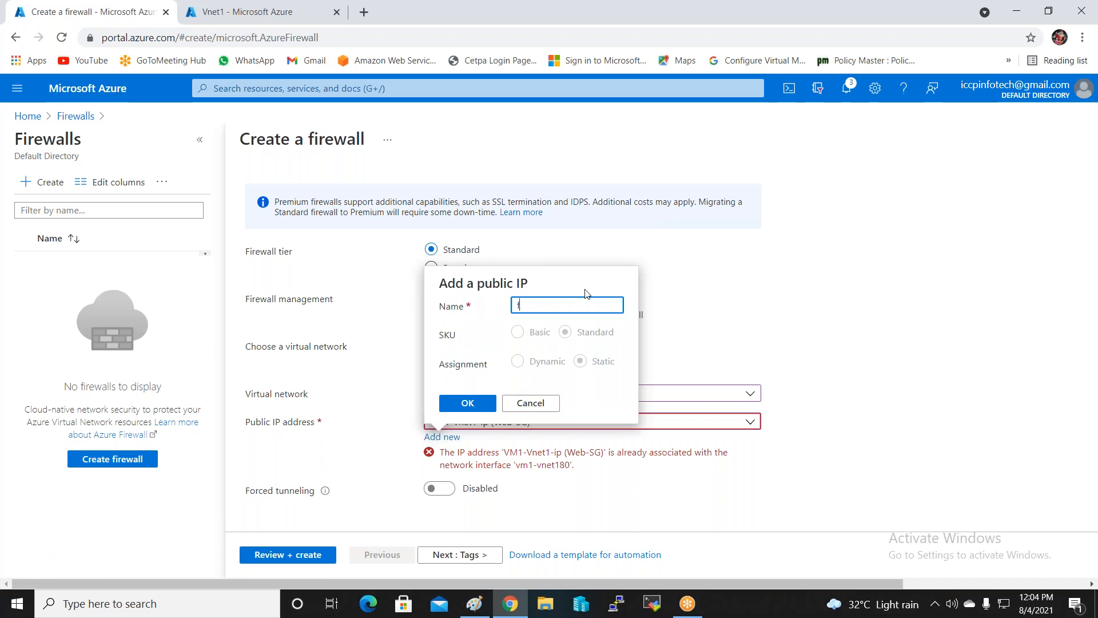
type("firewa")
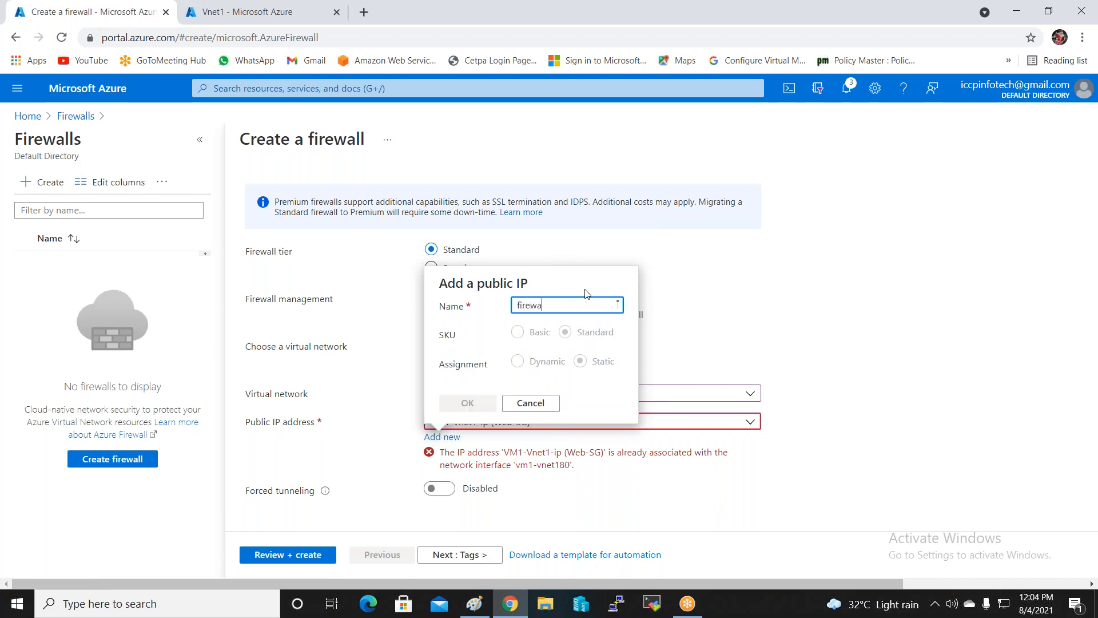
type("ll-pip")
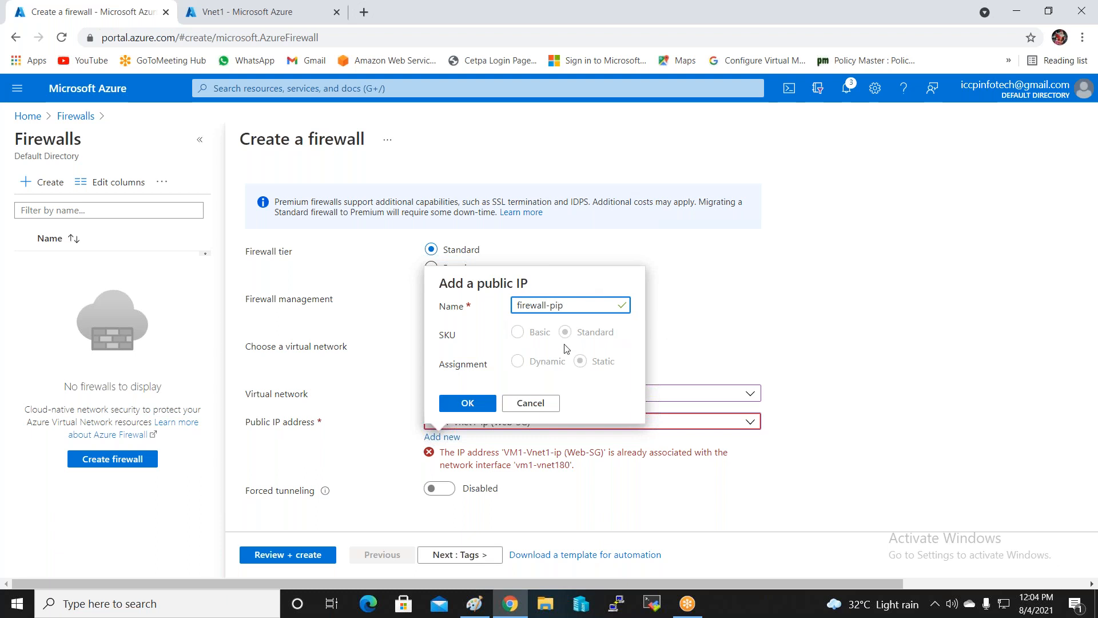
left_click(466, 405)
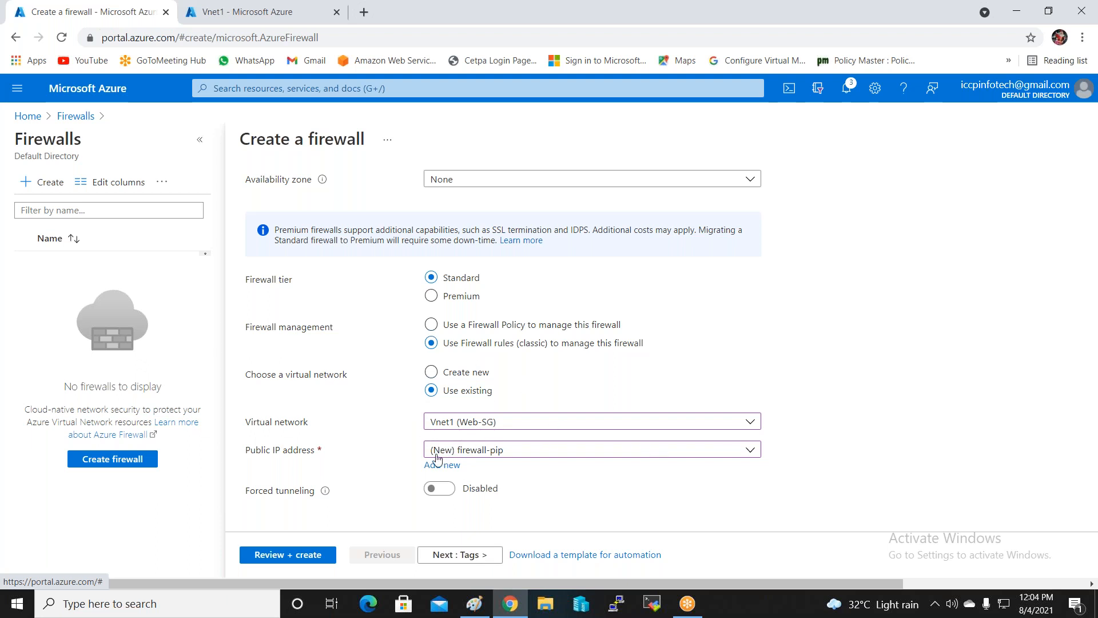
Review the firewall configuration and create the firewall.
left_click(259, 555)
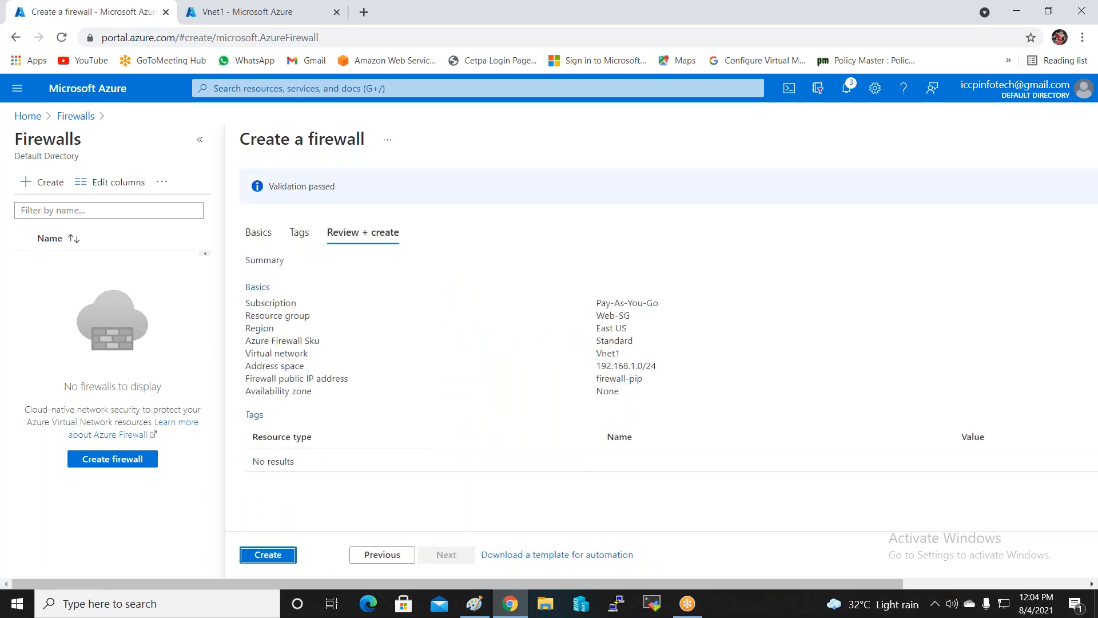
left_click(273, 554)
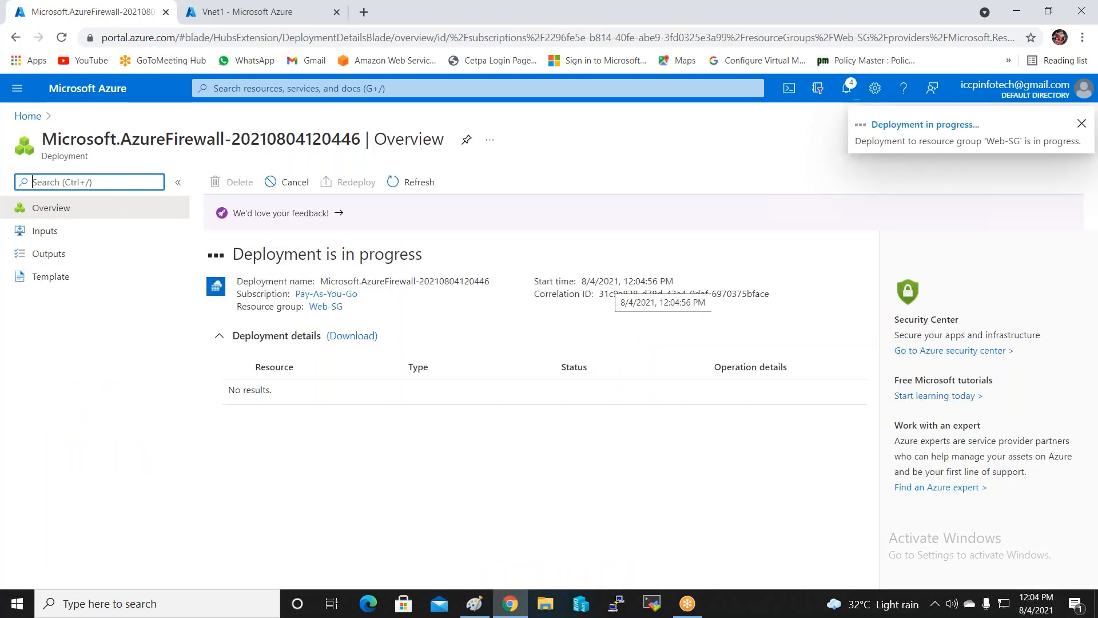
Start a new peering on the Vnet1 virtual network with the local peering link name vnet1-vnet2.
left_click(28, 116)
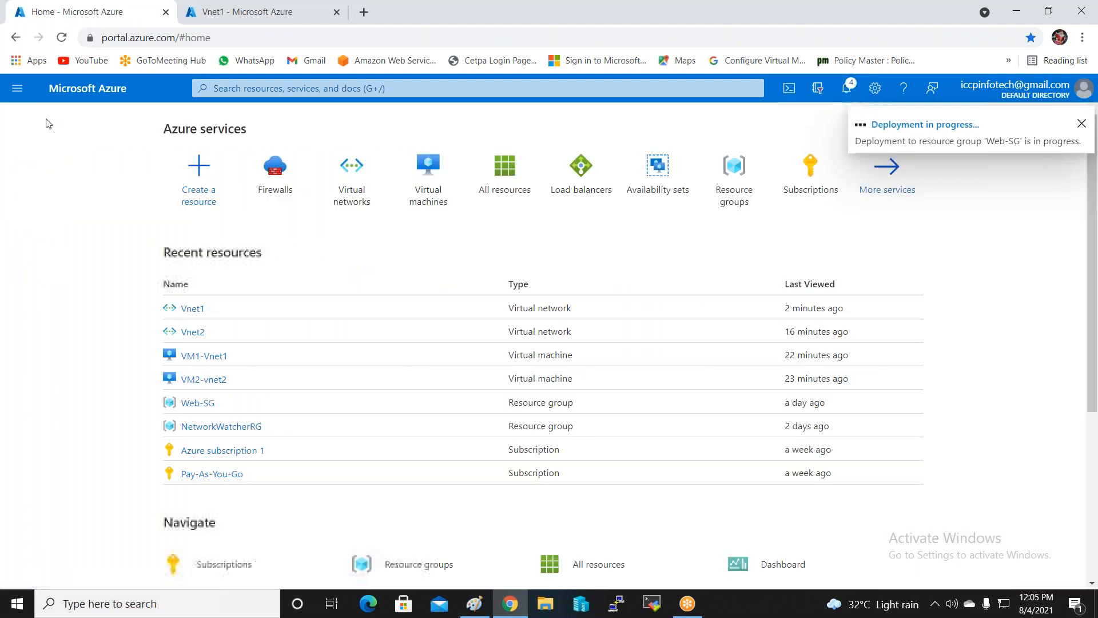
left_click(350, 200)
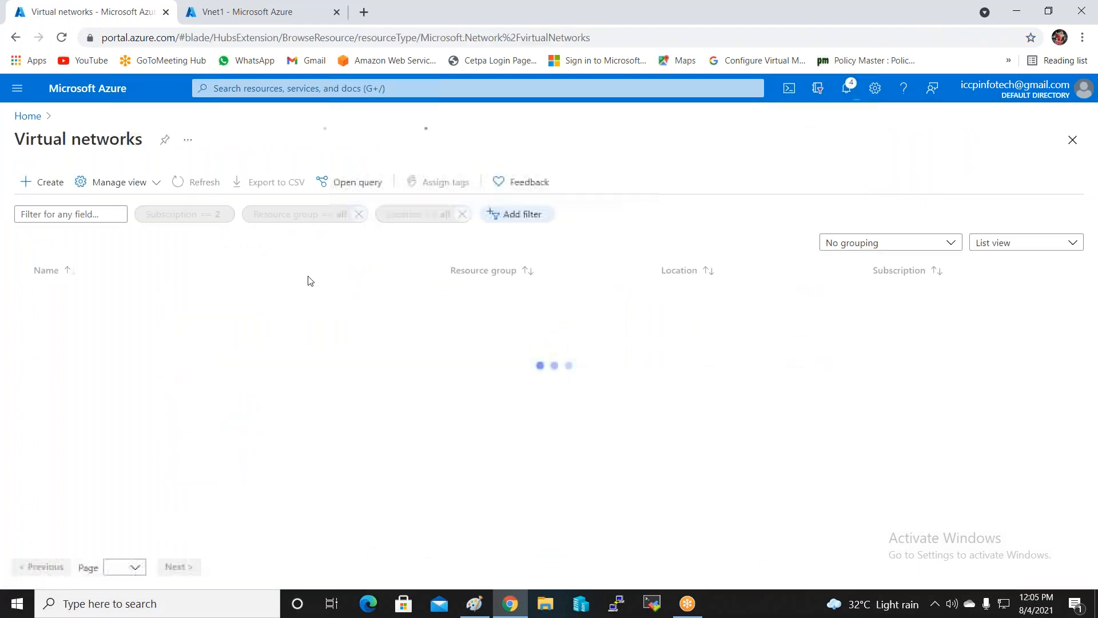
left_click(57, 296)
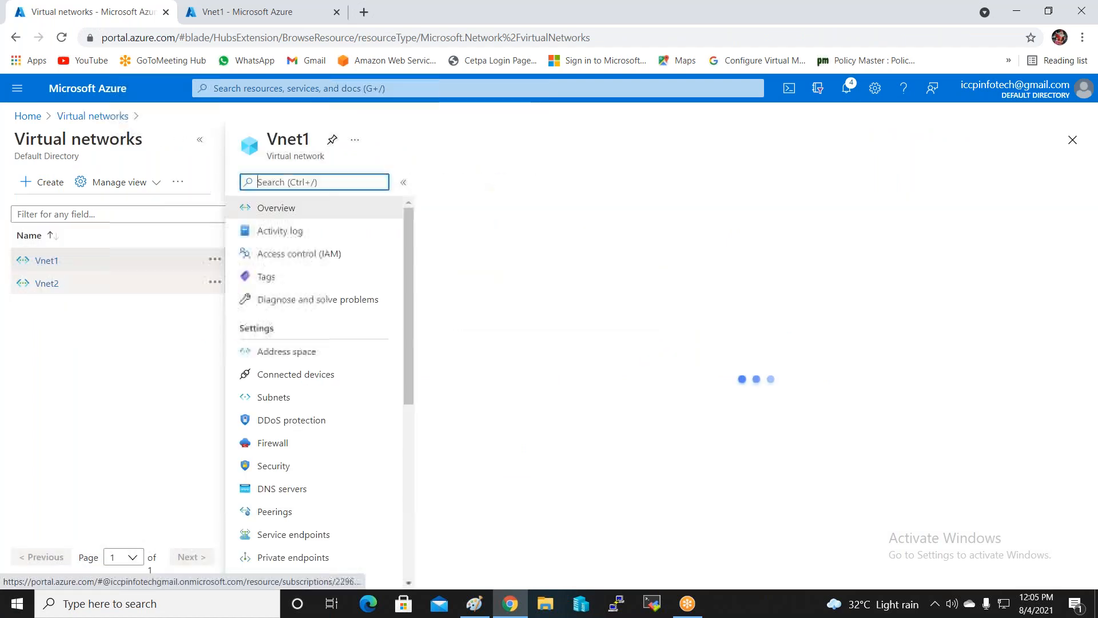
scroll(280, 498, "down", 1)
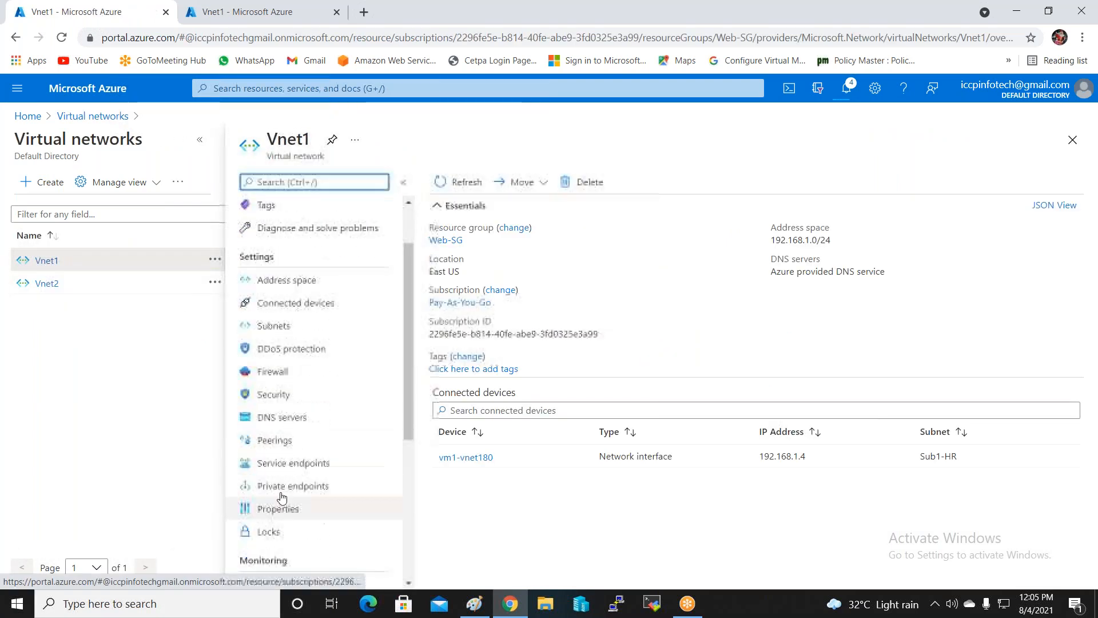
left_click(285, 442)
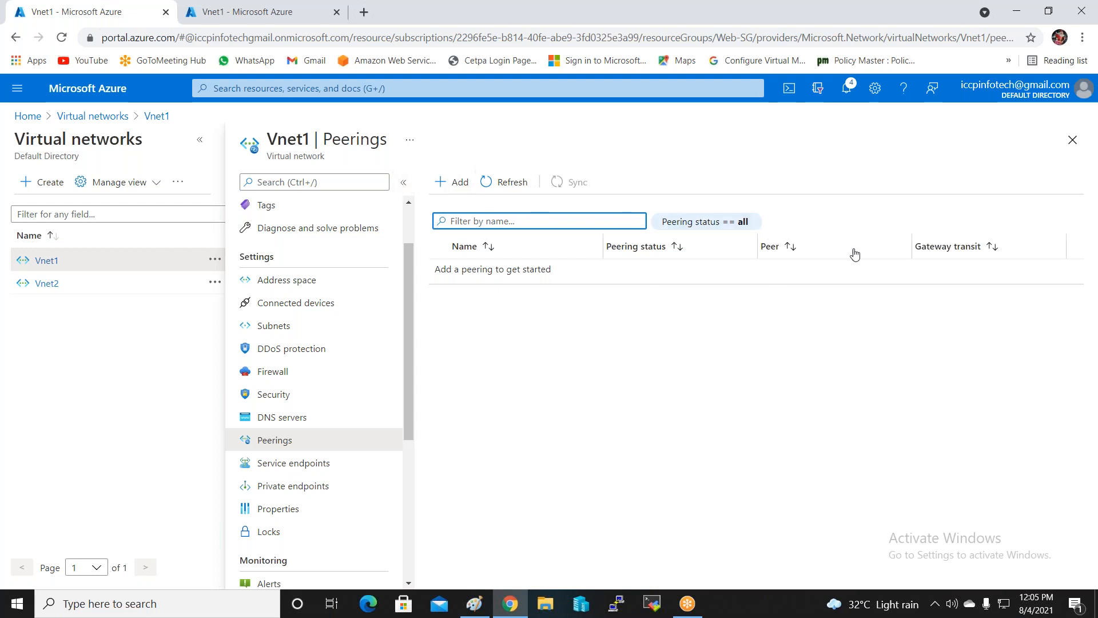
left_click(453, 182)
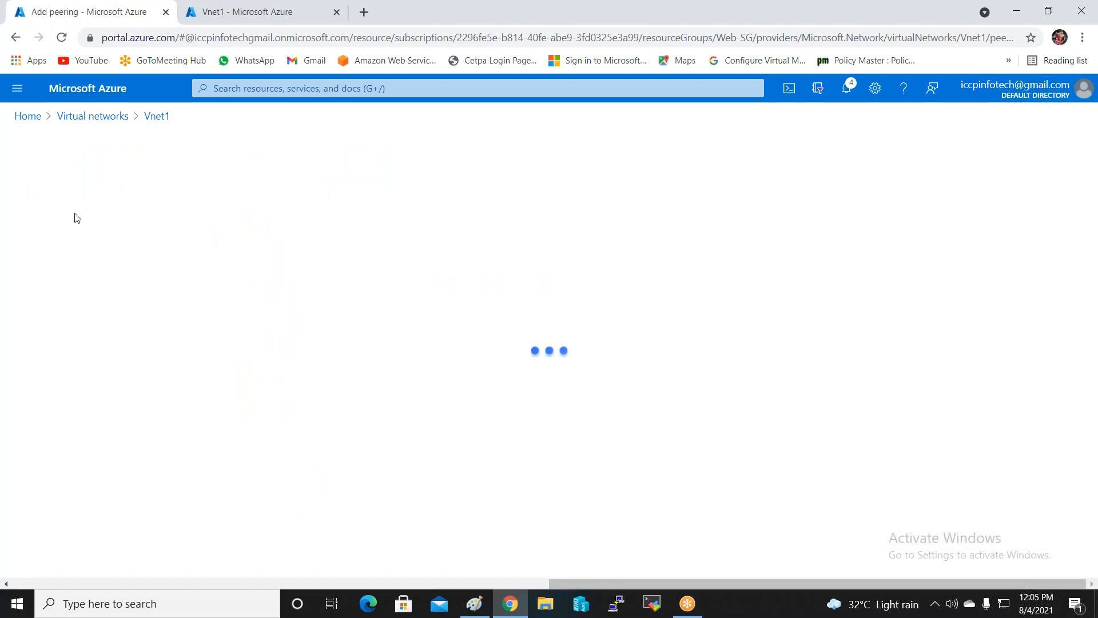
type("vnet1")
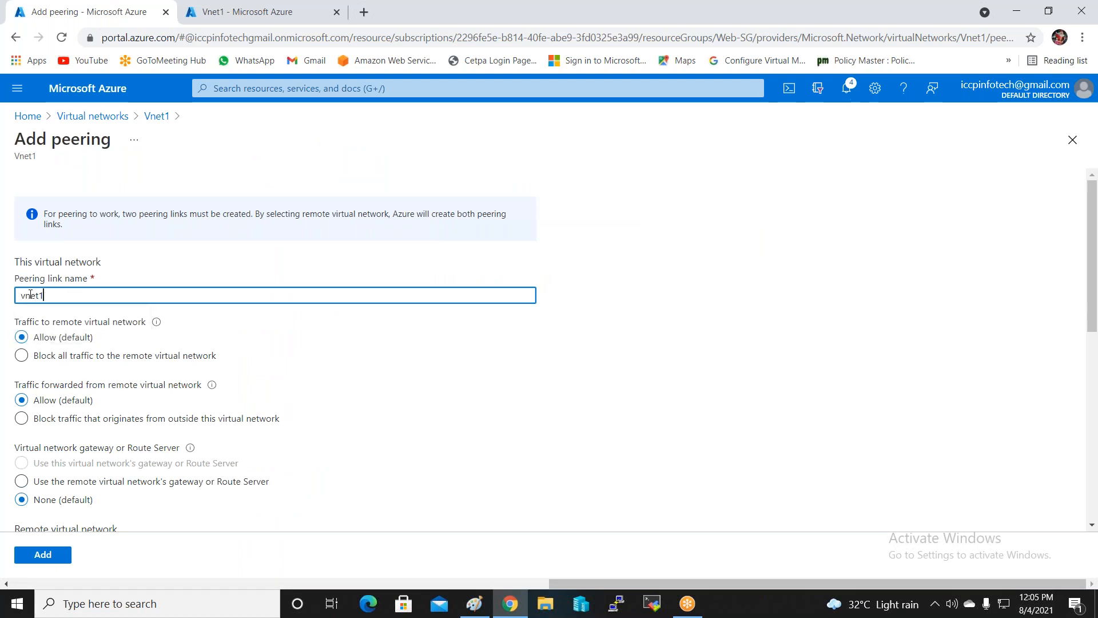
type("-vnet2")
Name the remote peering link vnet2-vnwt1, choose Vnet2 as the remote virtual network and add the peering.
scroll(151, 350, "down", 5)
left_click(98, 276)
type("vne")
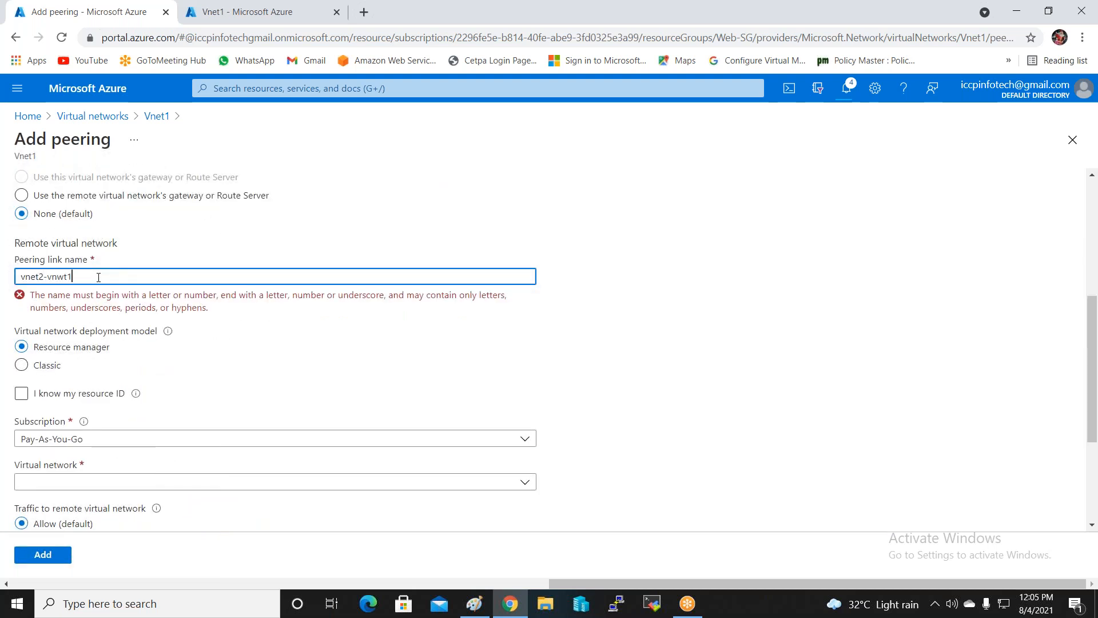
left_click(104, 457)
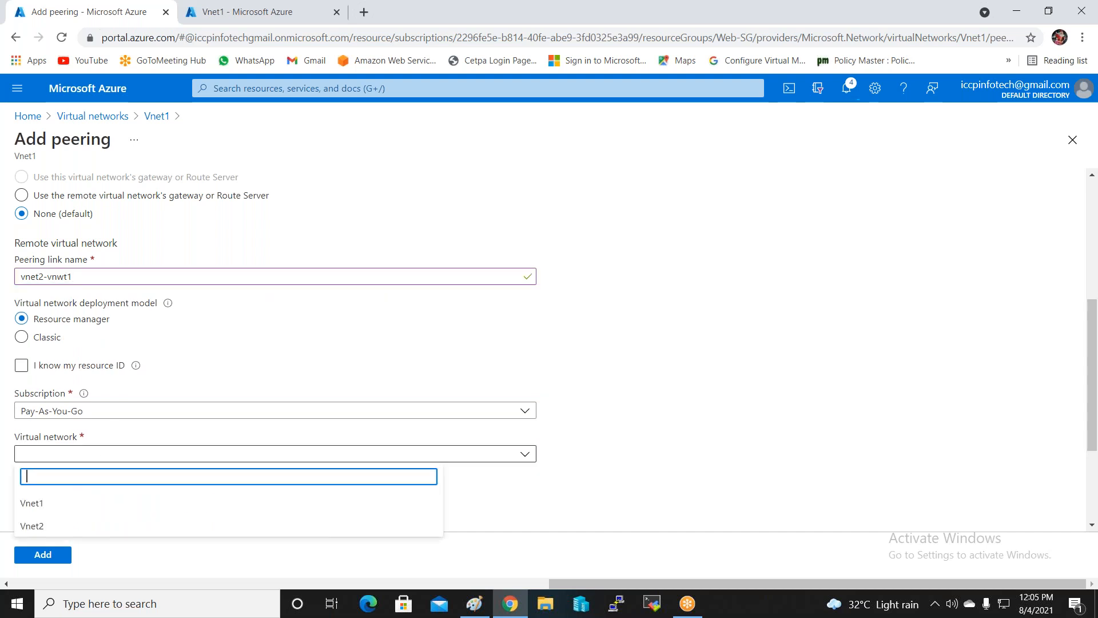
left_click(40, 525)
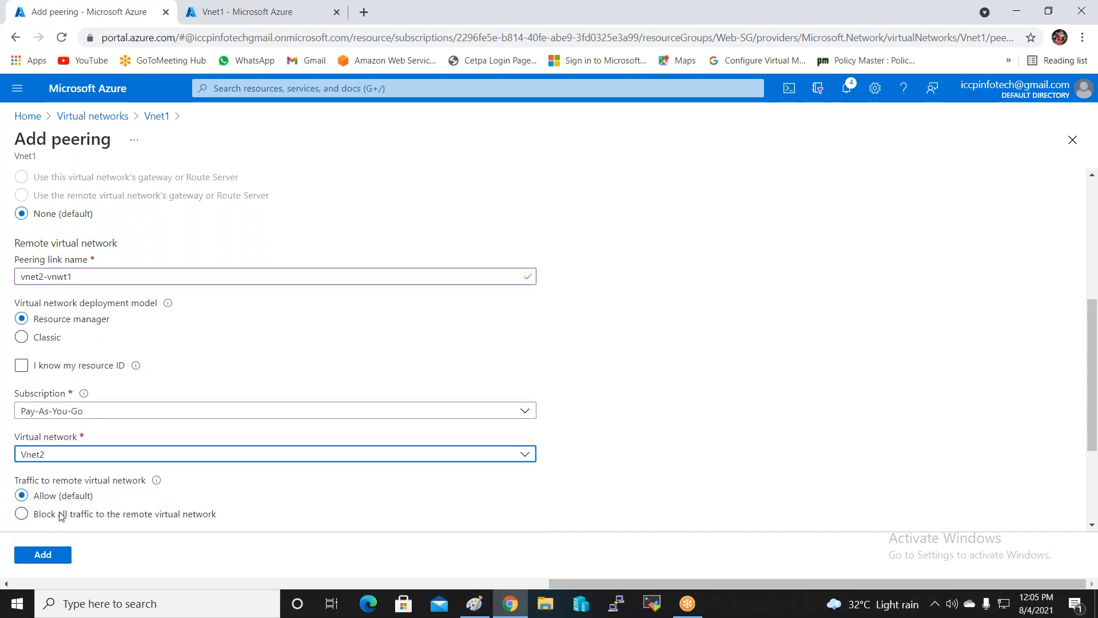
left_click(40, 552)
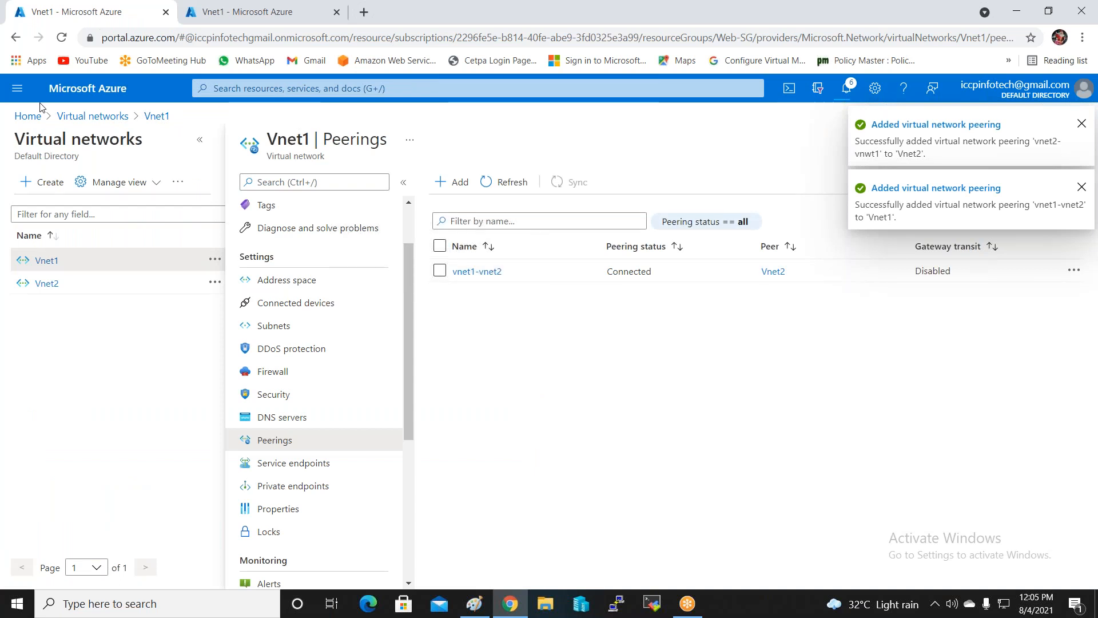
Start creating a new virtual machine named Vnet1-Vm1 in the Web-SG resource group.
left_click(27, 116)
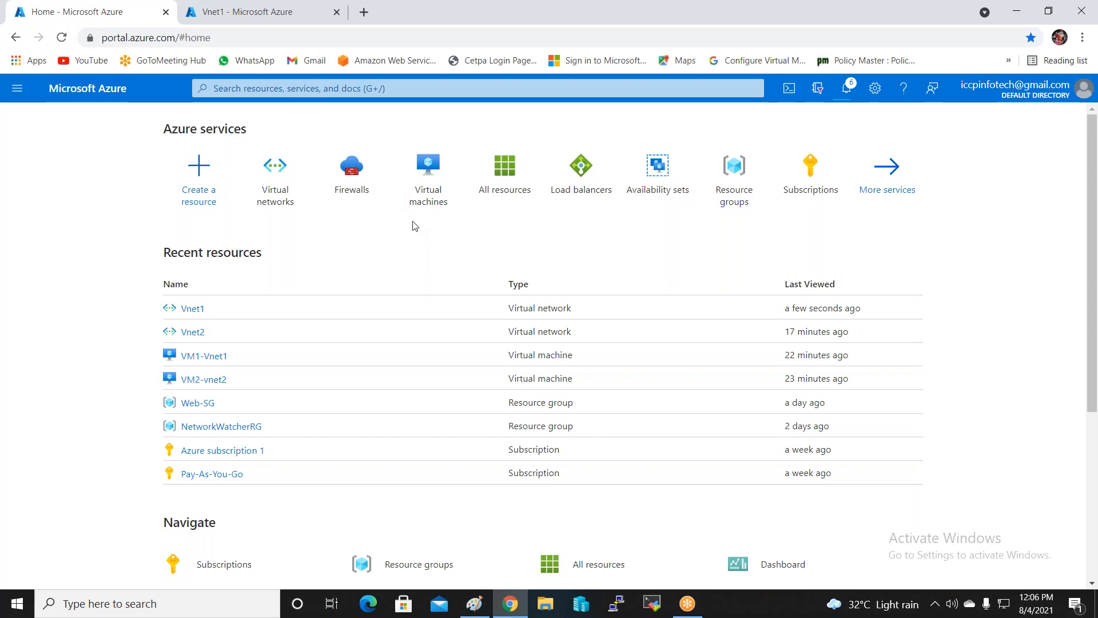
left_click(429, 194)
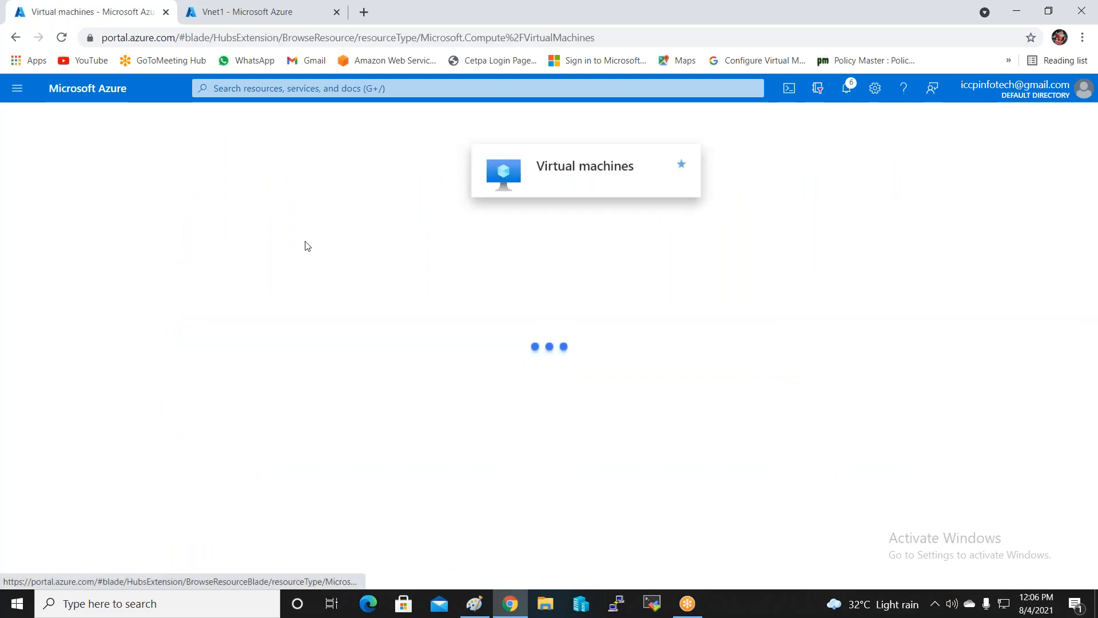
left_click(58, 192)
left_click(63, 205)
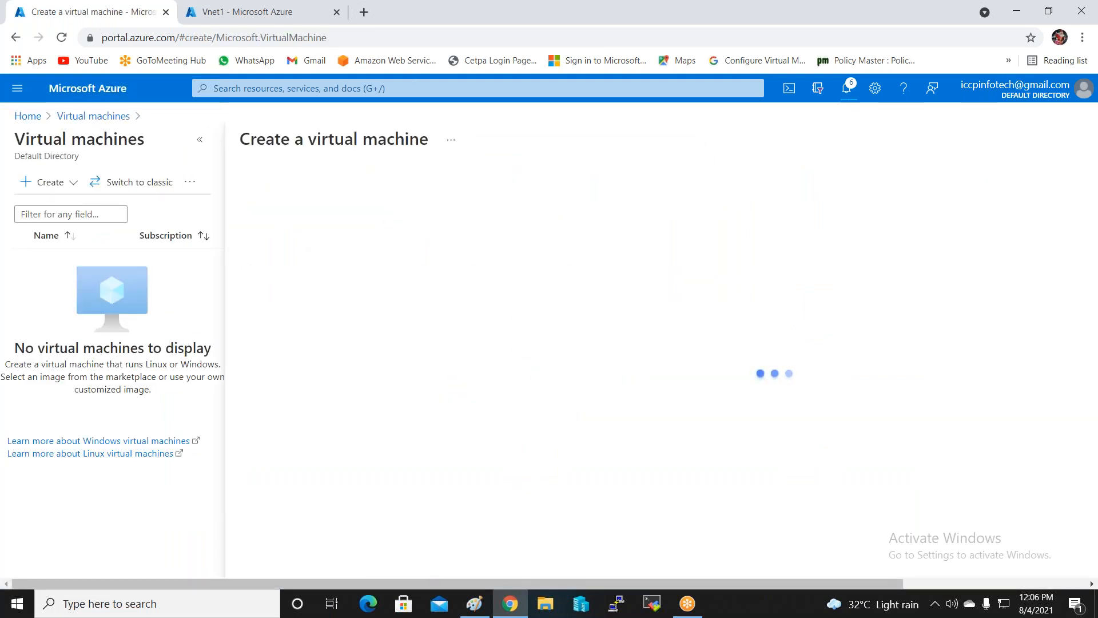
left_click(454, 366)
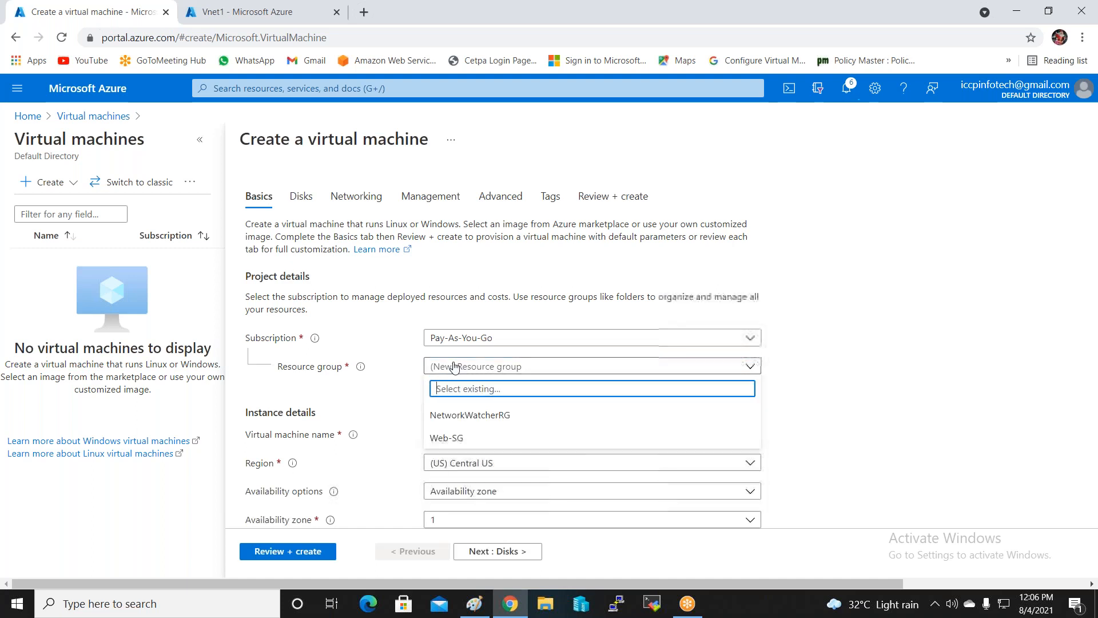
left_click(439, 437)
left_click(444, 433)
type("V")
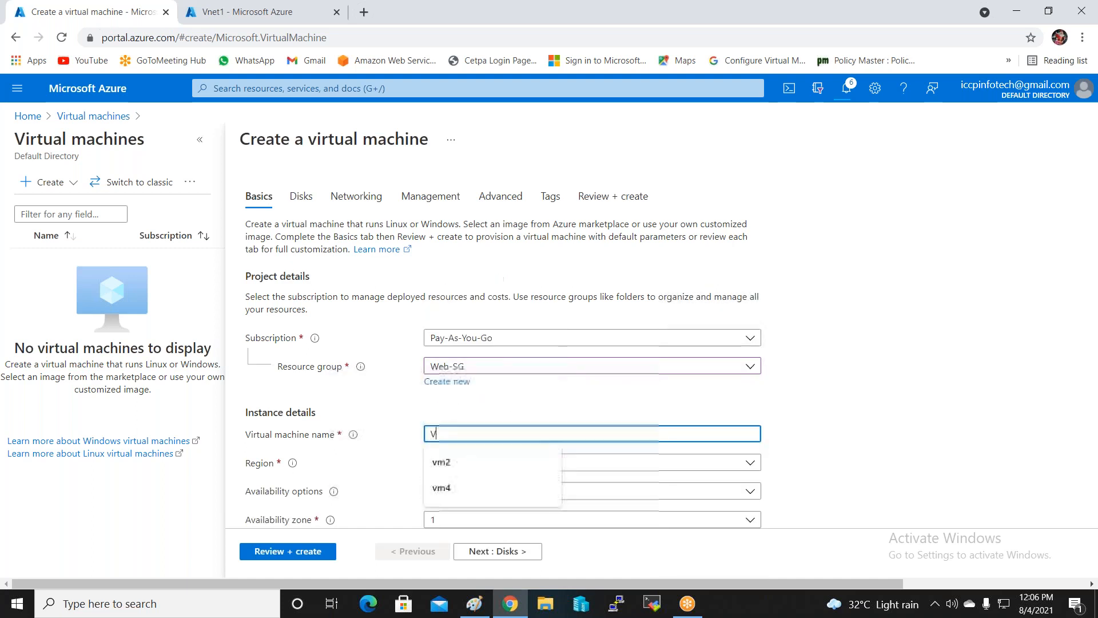
type("net1-Vm1")
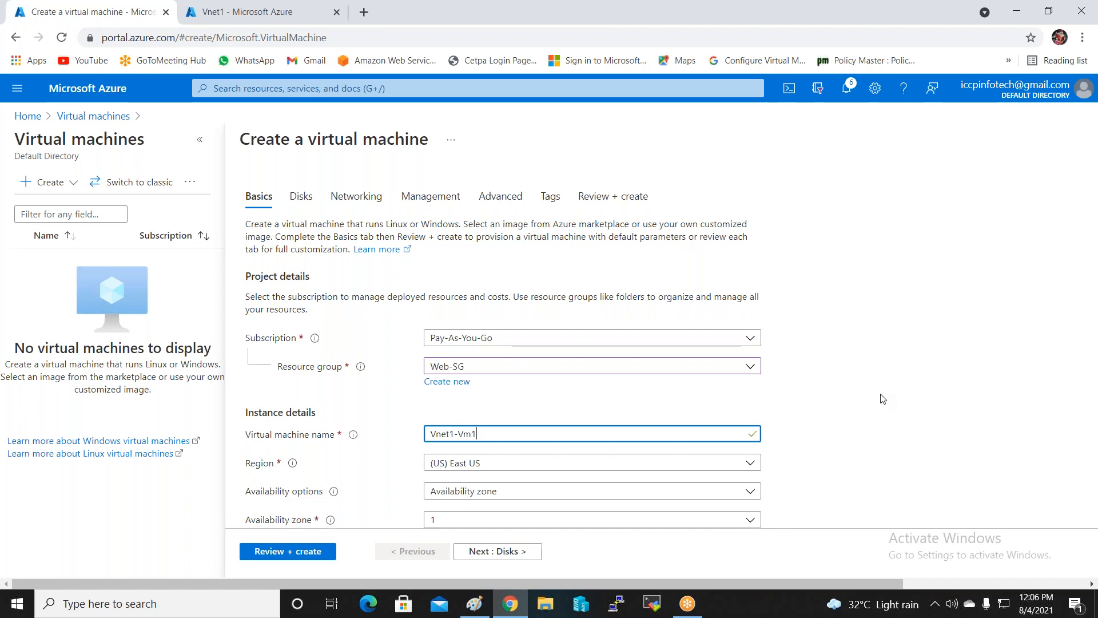
Set the virtual machine's availability option to No infrastructure redundancy required.
scroll(882, 399, "down", 3)
left_click(523, 348)
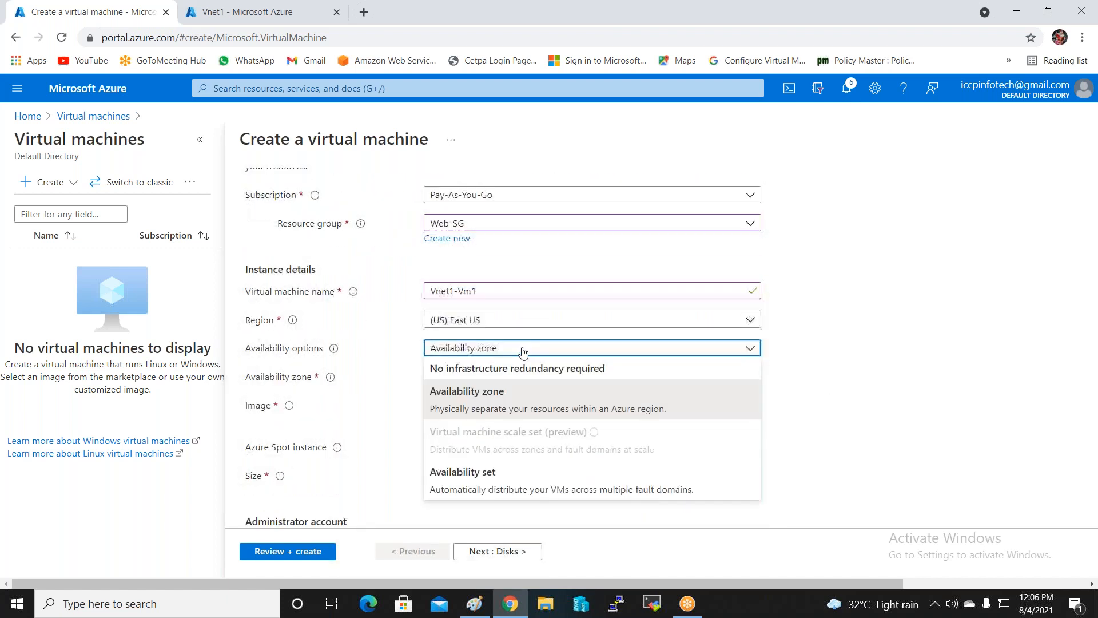
left_click(484, 367)
Set the administrator username to iccp, then enter and confirm the administrator password.
scroll(392, 323, "down", 3)
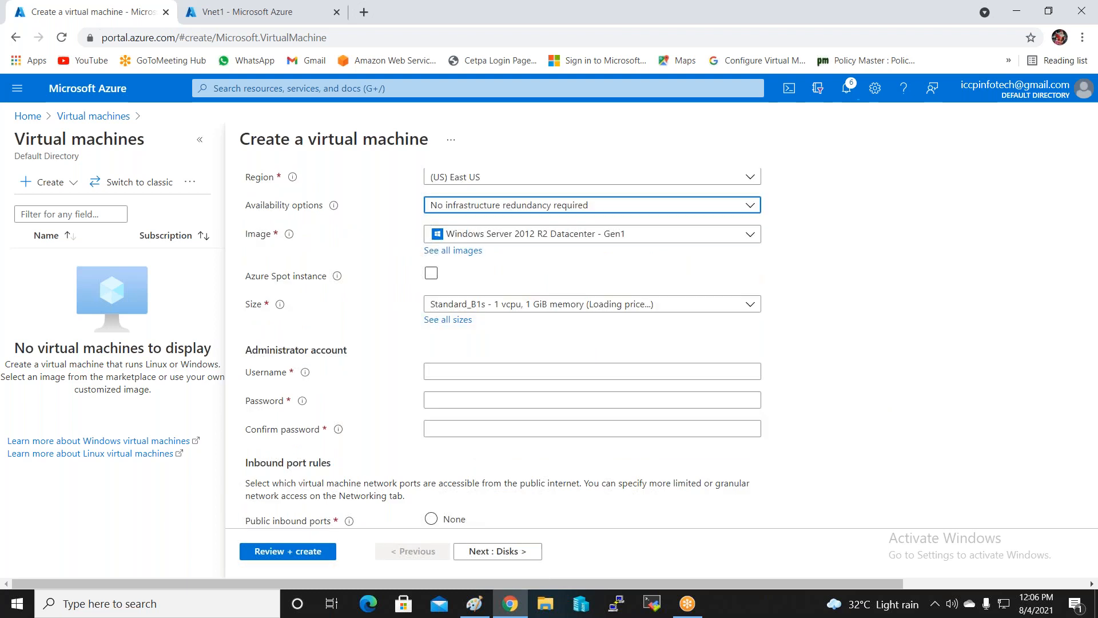
left_click(508, 371)
type("iccp")
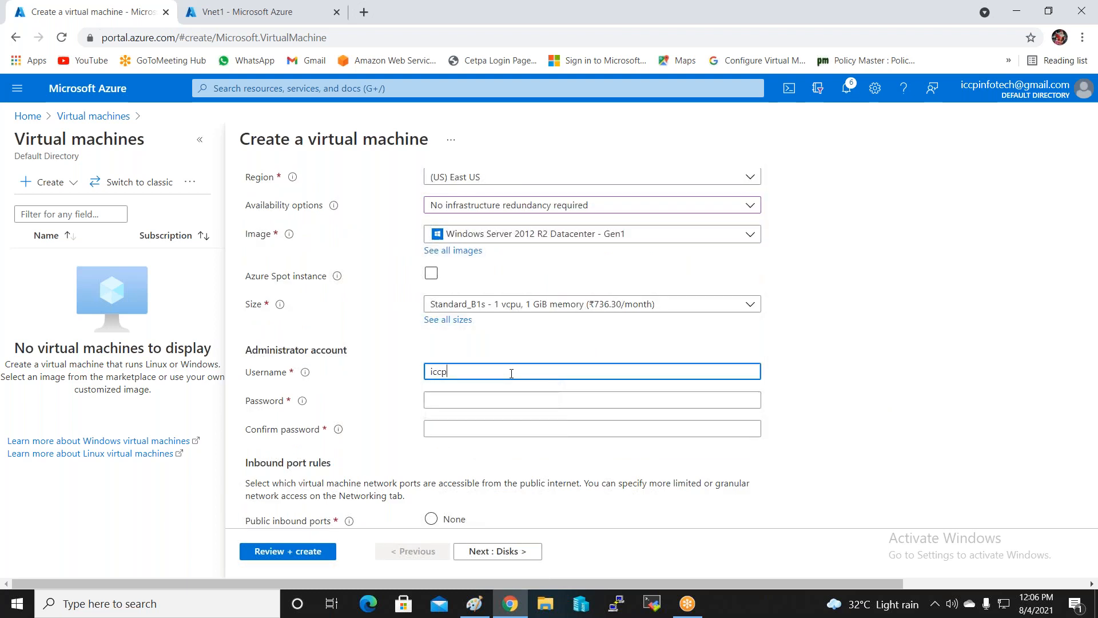
key("Tab")
type("•••••")
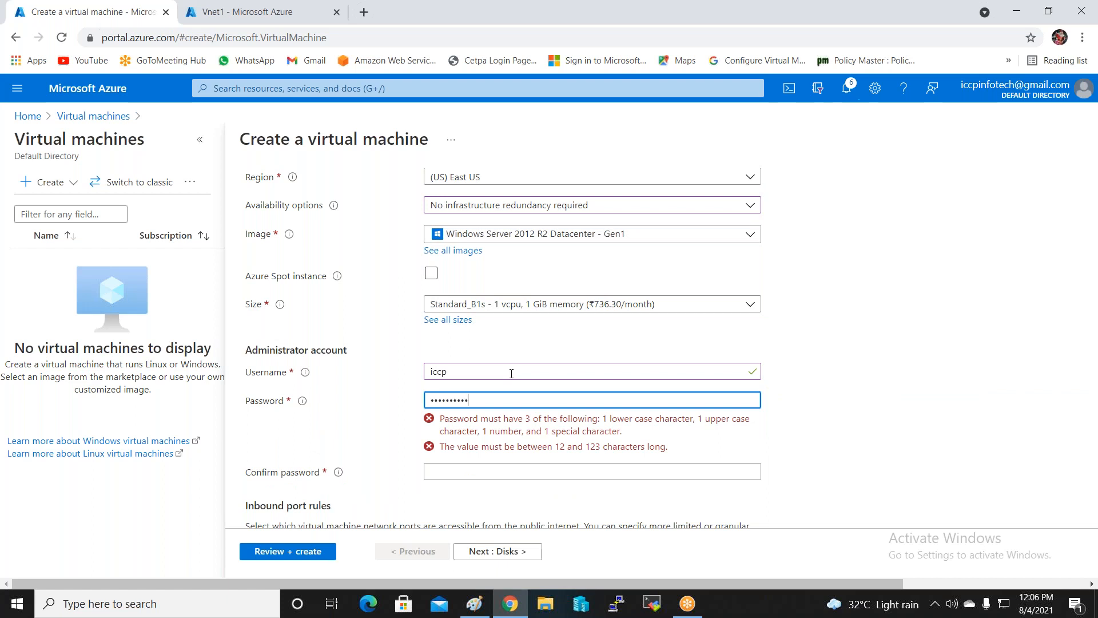
key("Tab")
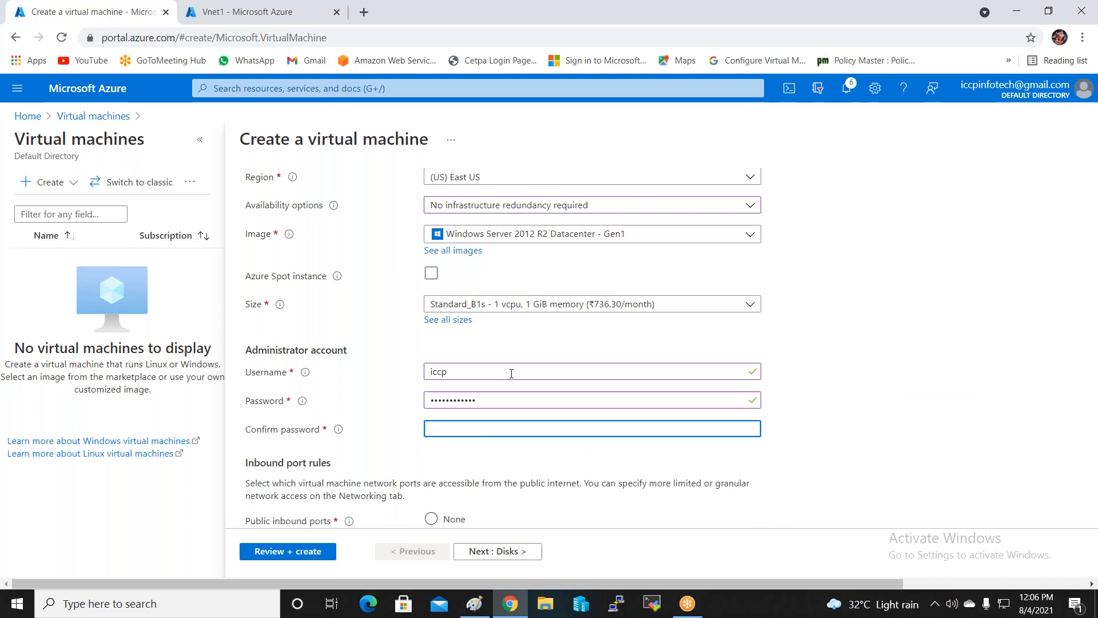
type("•••••••••")
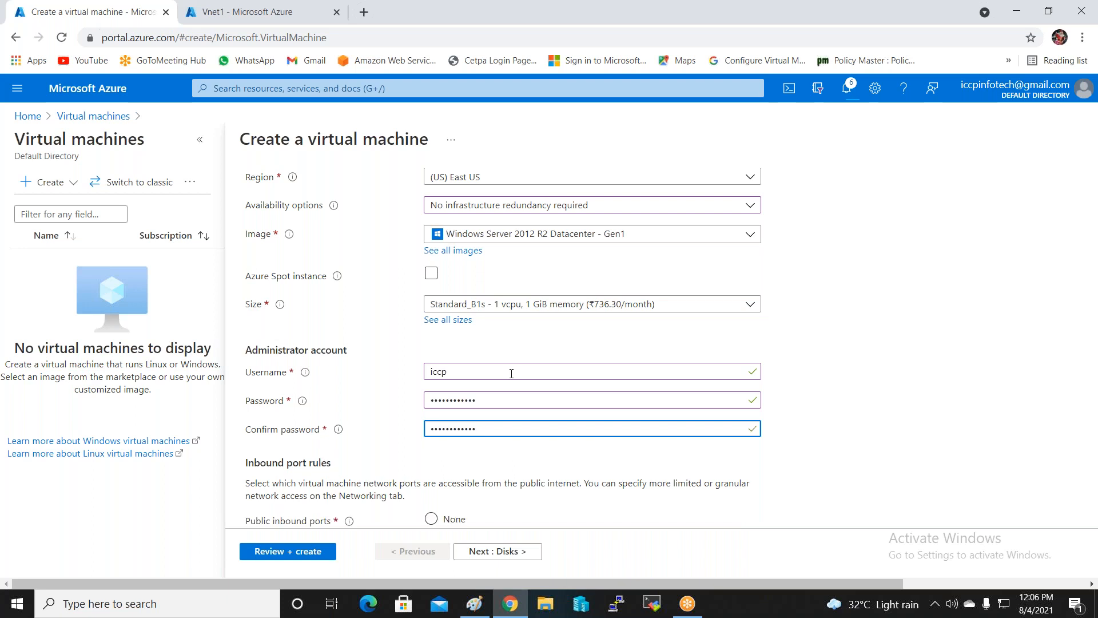
Set the virtual machine's public inbound ports to None.
scroll(519, 515, "down", 3)
left_click(452, 354)
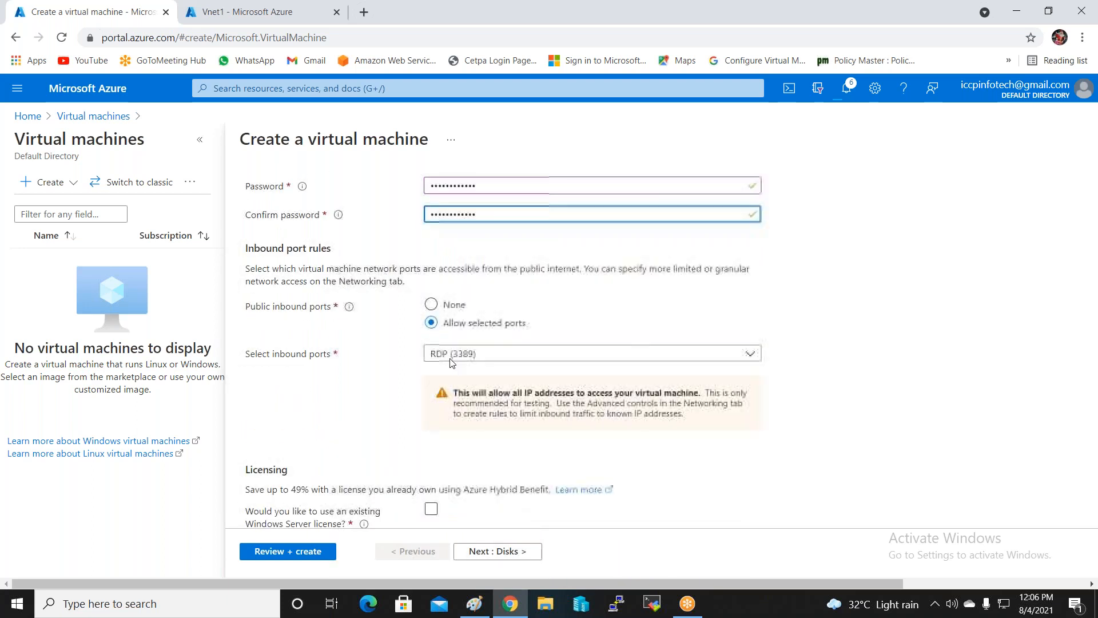
left_click(436, 373)
left_click(439, 398)
left_click(437, 374)
left_click(442, 304)
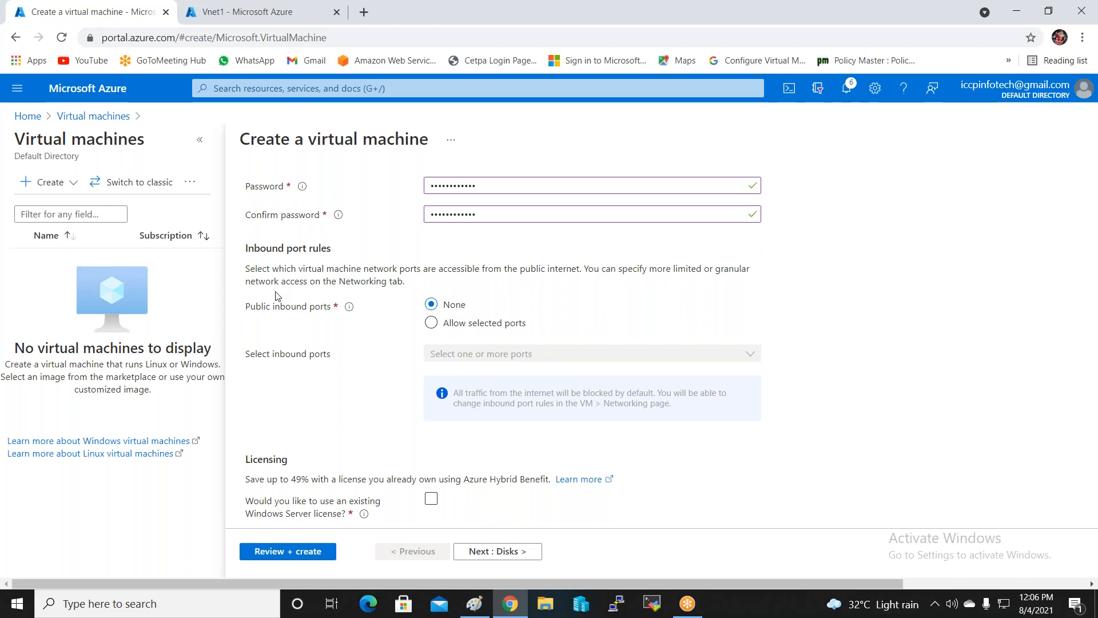
Set the virtual machine's OS disk type to Standard SSD with locally-redundant storage.
left_click(480, 550)
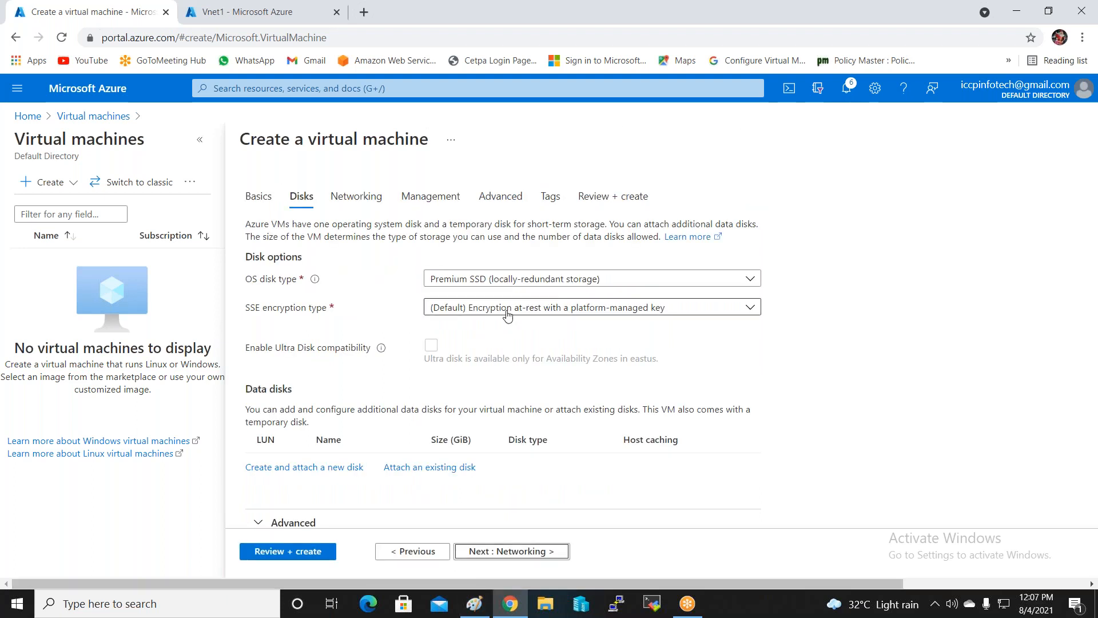
left_click(506, 280)
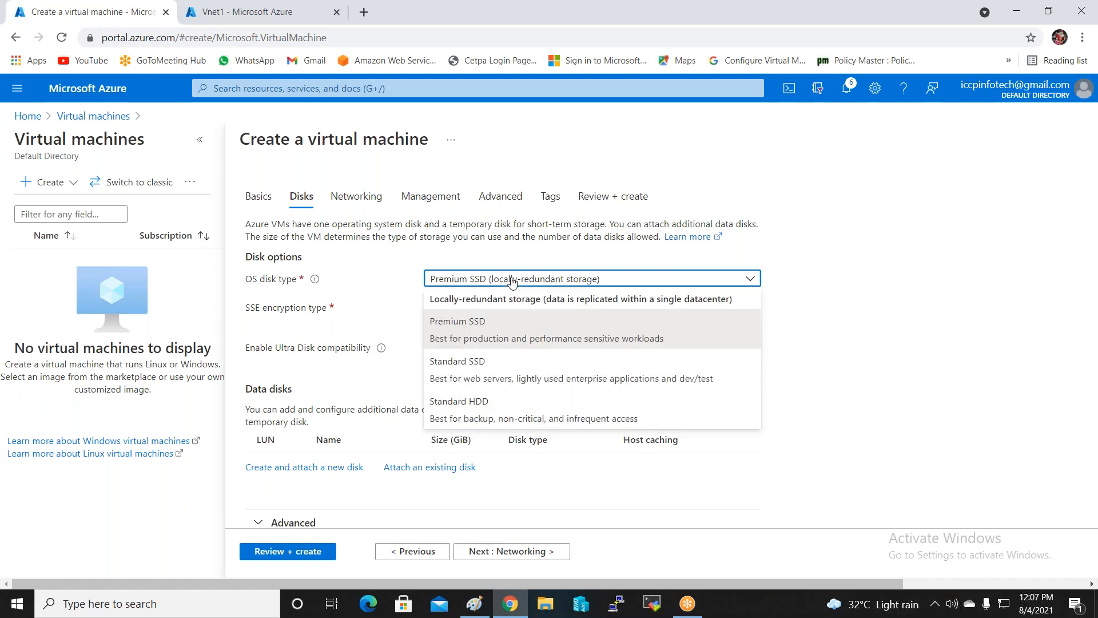
left_click(480, 373)
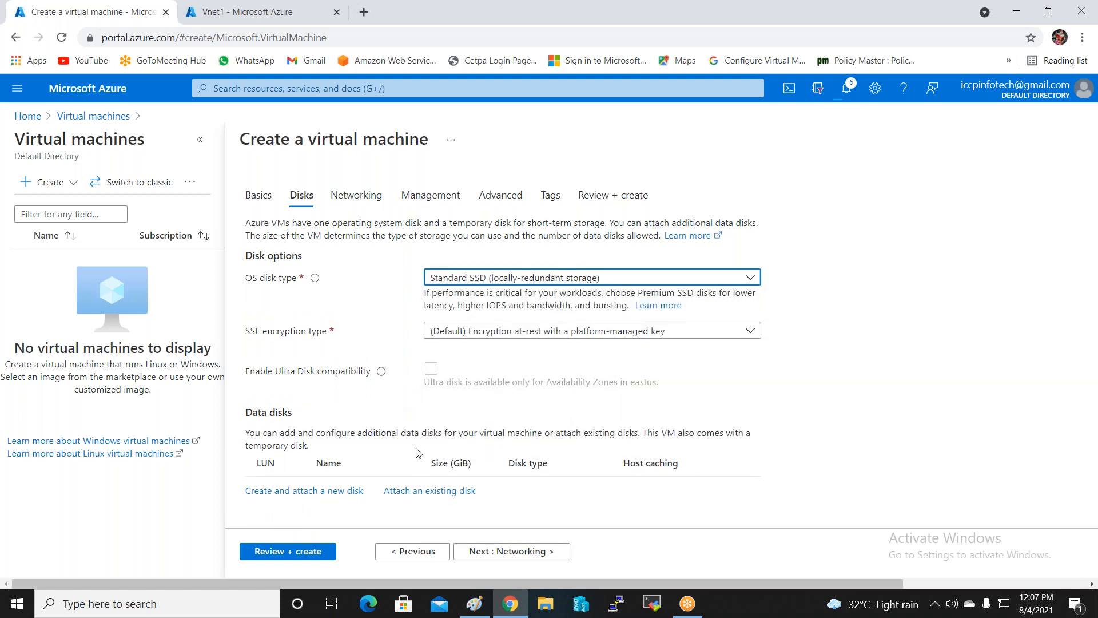
Place the virtual machine in Vnet1's Sub1-HR (192.168.1.0/26) subnet, then review and create it.
scroll(372, 475, "down", 1)
left_click(475, 551)
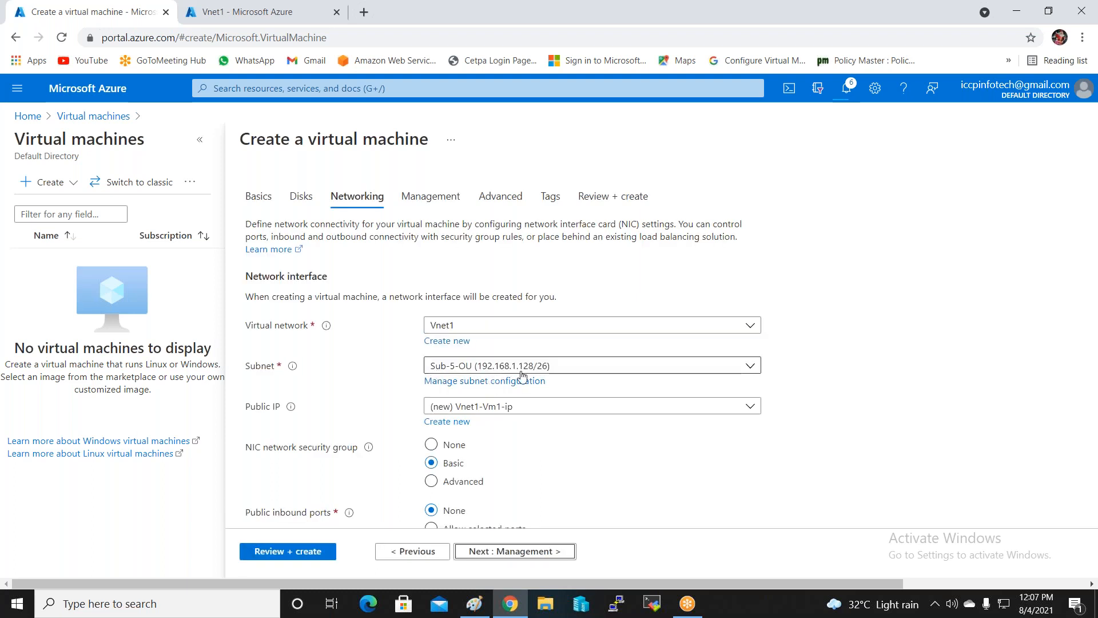
left_click(518, 370)
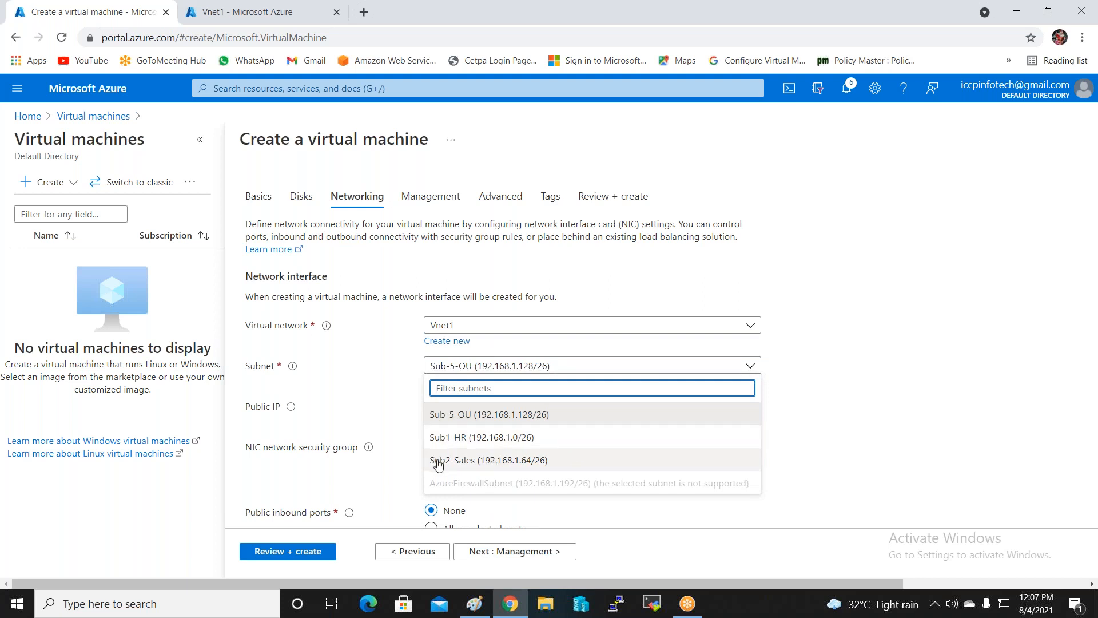
left_click(475, 440)
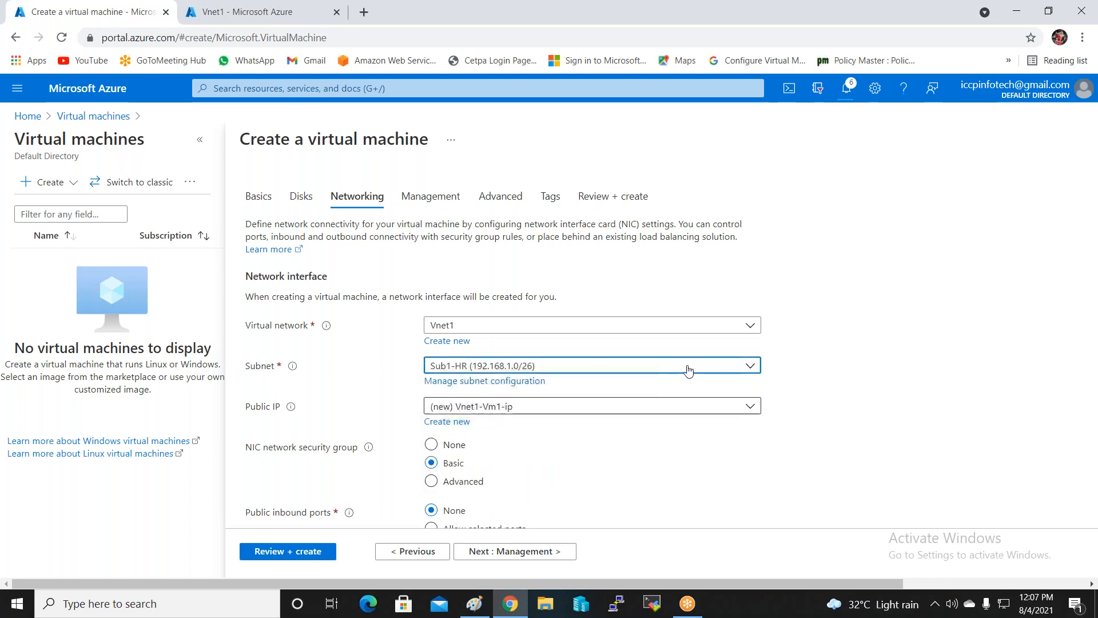
left_click(288, 551)
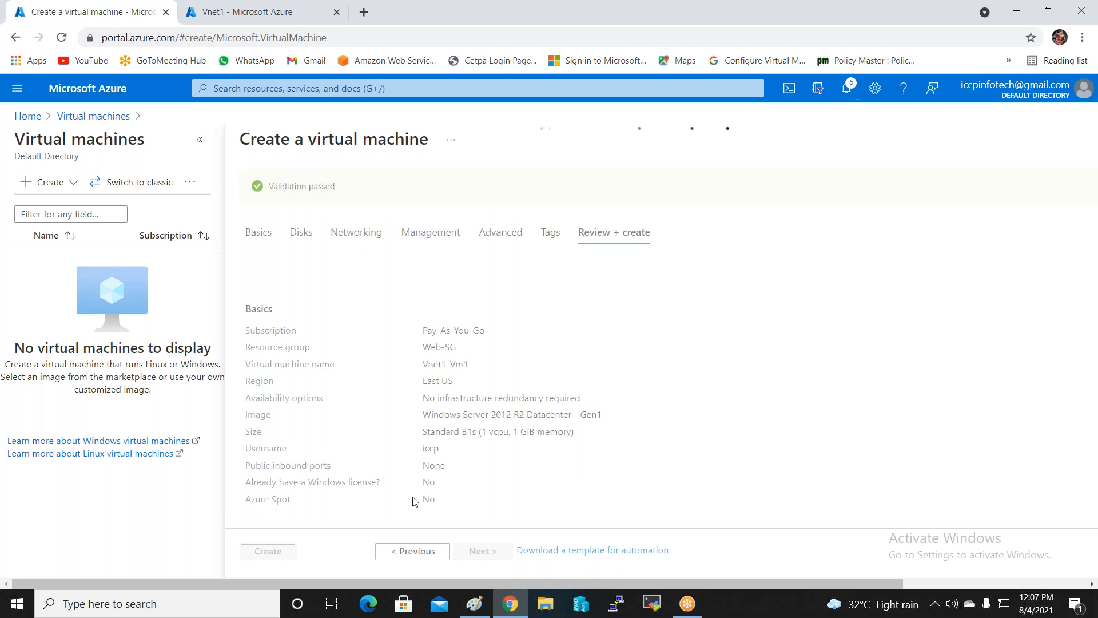
left_click(274, 556)
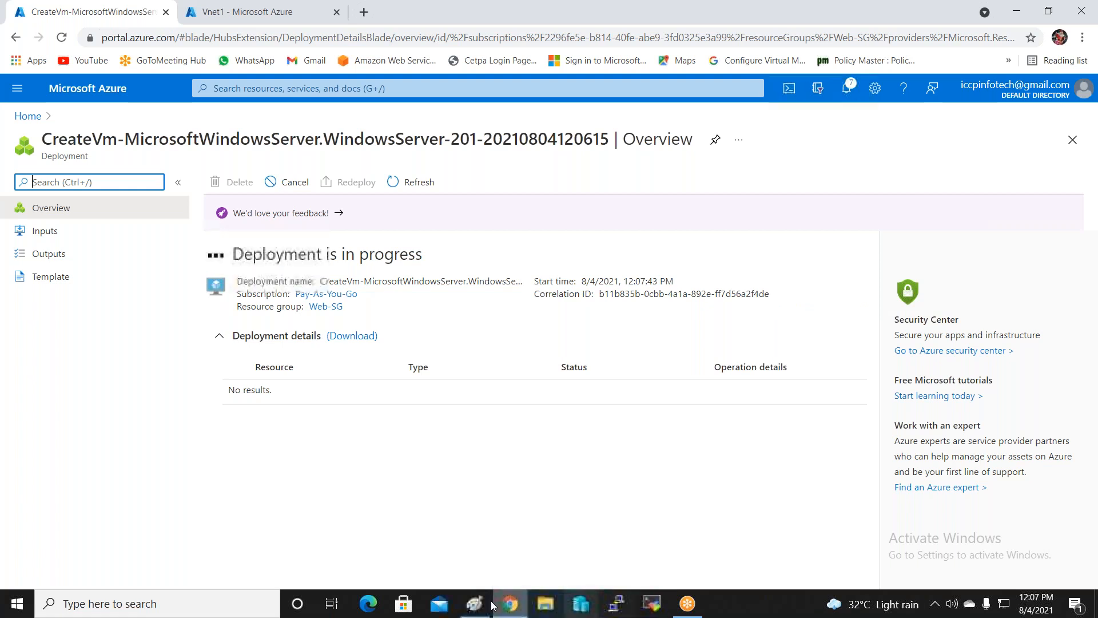
Switch to Paint and add a text note reading NSG, RDP, HTTP and SSH beside the private IP machine in the diagram.
left_click(474, 604)
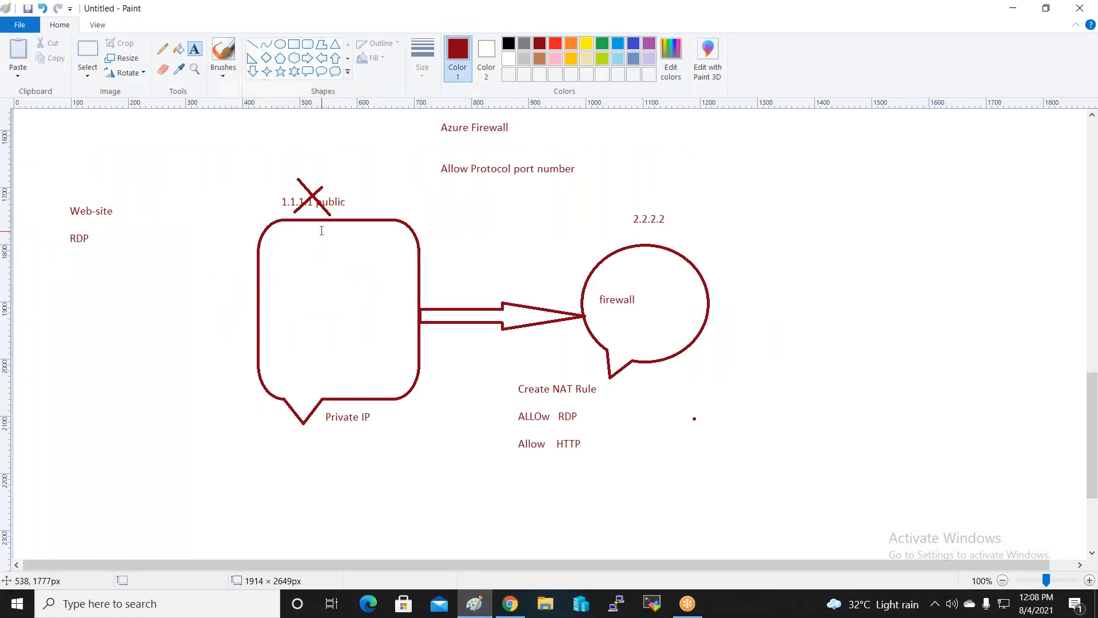
left_click(155, 241)
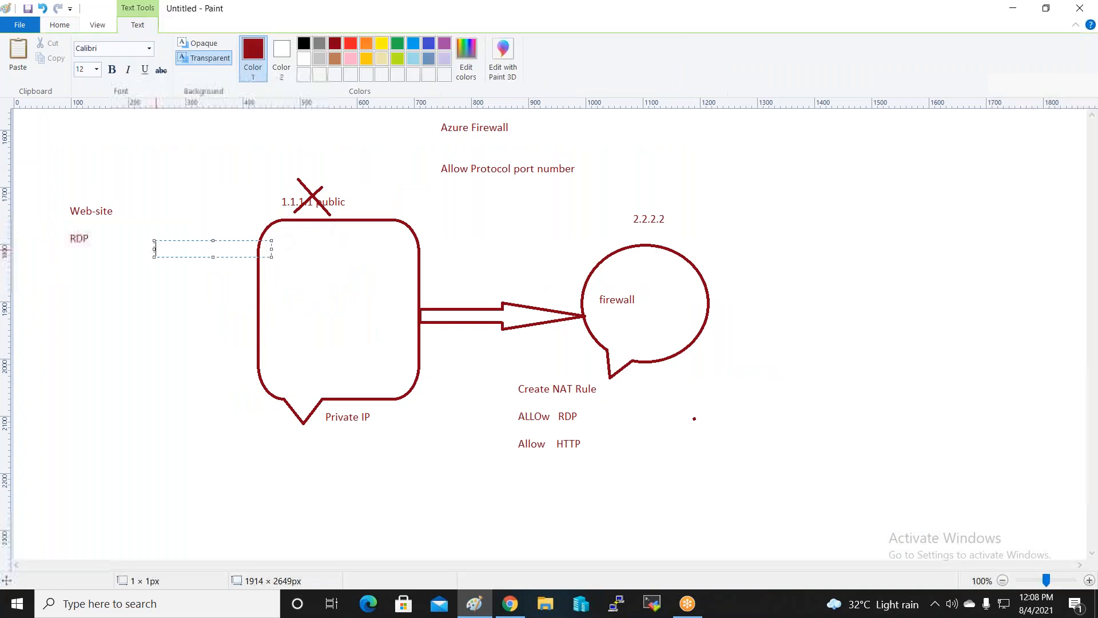
type("NSG")
key("Return")
key("Return")
type("RDP")
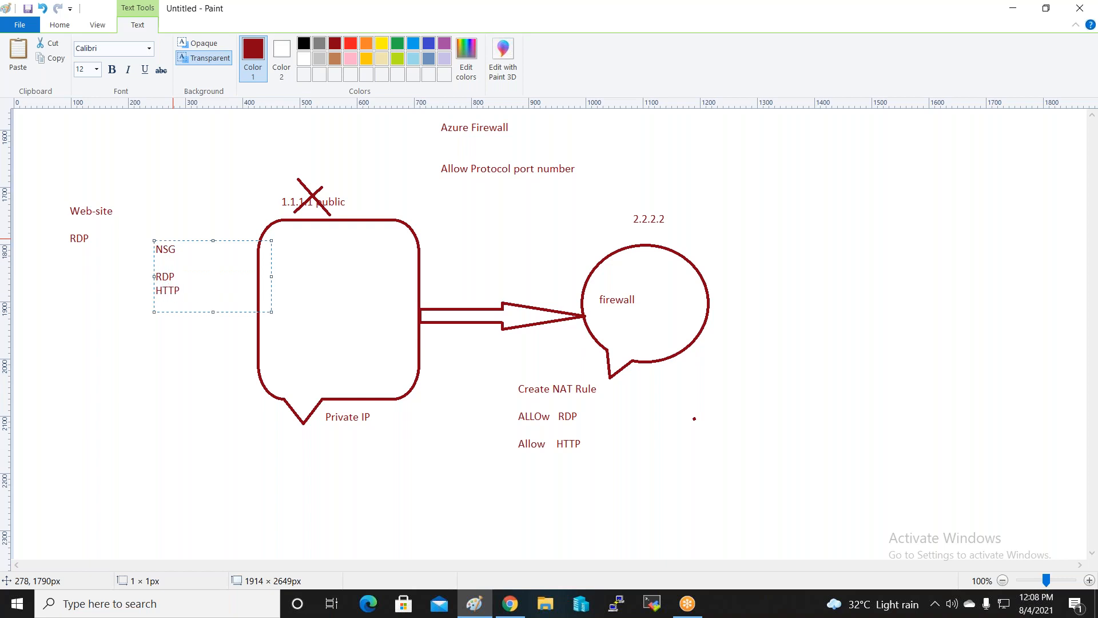
left_click(166, 335)
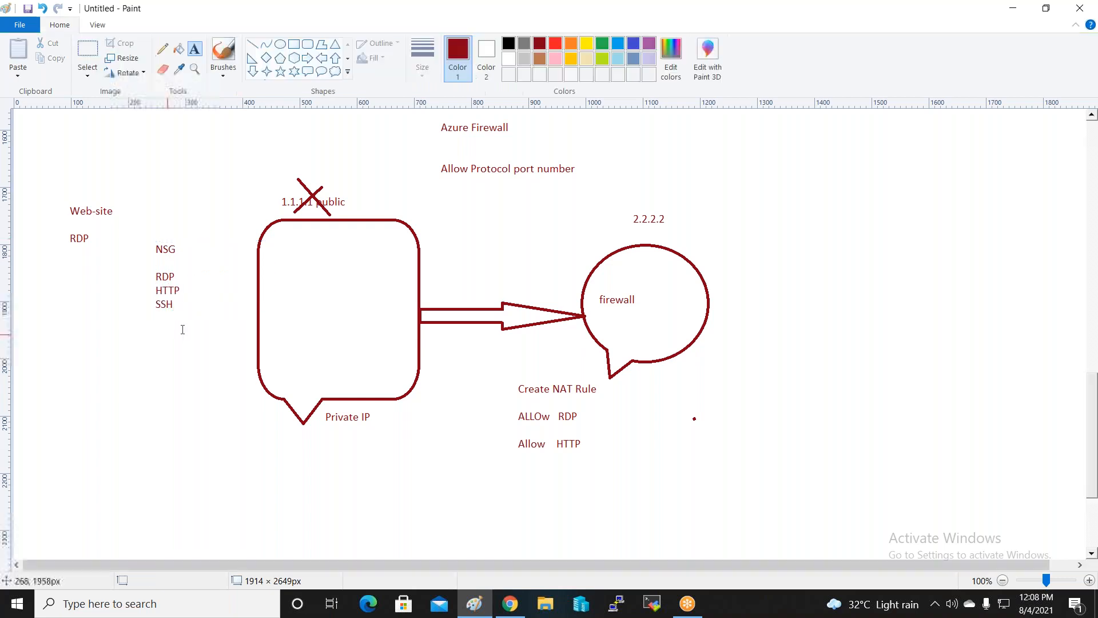
Cross out the NSG note in the diagram with two straight lines.
left_click(256, 45)
left_click_drag(183, 225, 166, 301)
left_click_drag(151, 233, 223, 293)
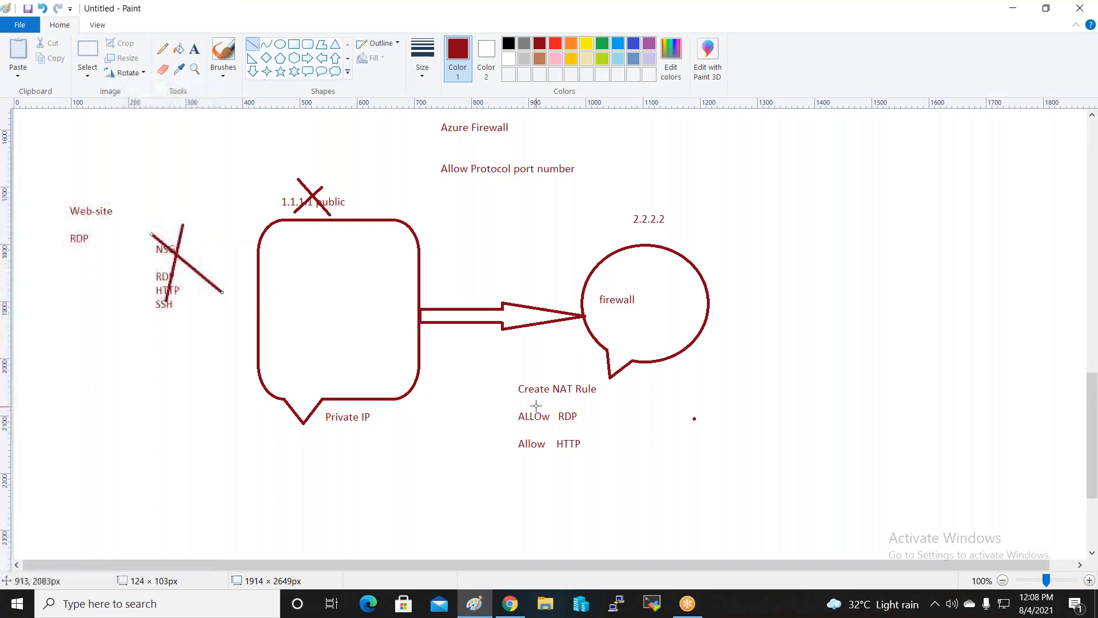
Frame the Create NAT Rule text and its two allow entries with a rounded rectangle.
mouse_move(496, 372)
left_mouse_down()
mouse_move(529, 478)
mouse_move(539, 478)
mouse_move(478, 398)
mouse_move(503, 449)
mouse_move(615, 485)
left_mouse_up()
left_click(309, 47)
left_click(777, 412)
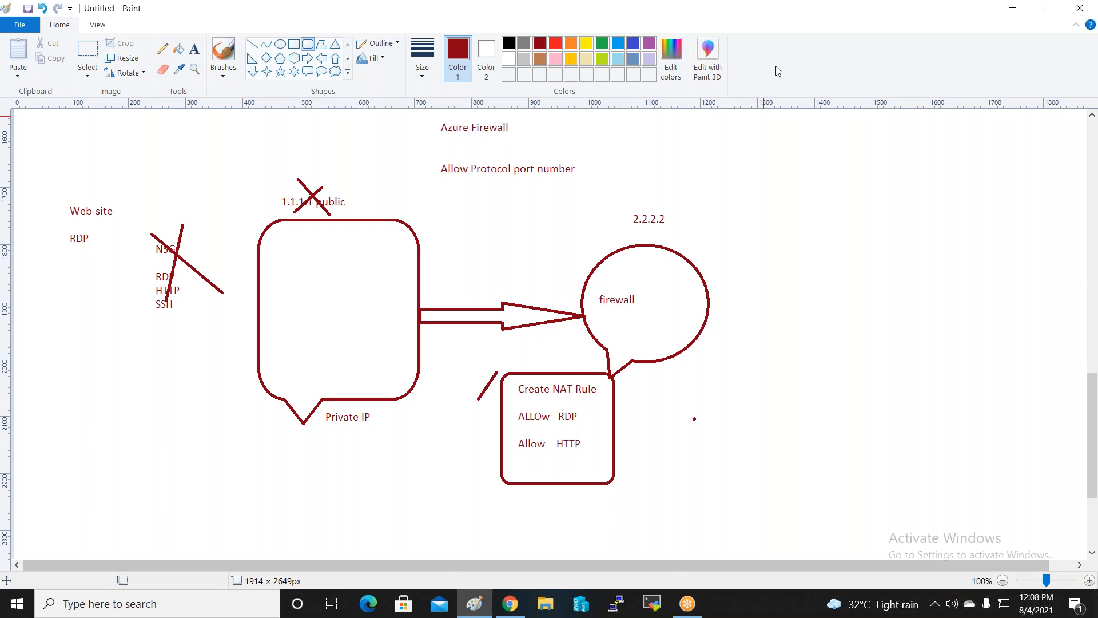
Switch back to the Azure portal in Chrome and open the public IP address resource from the newly deployed Vnet1-Vm1's networking settings.
left_click(507, 612)
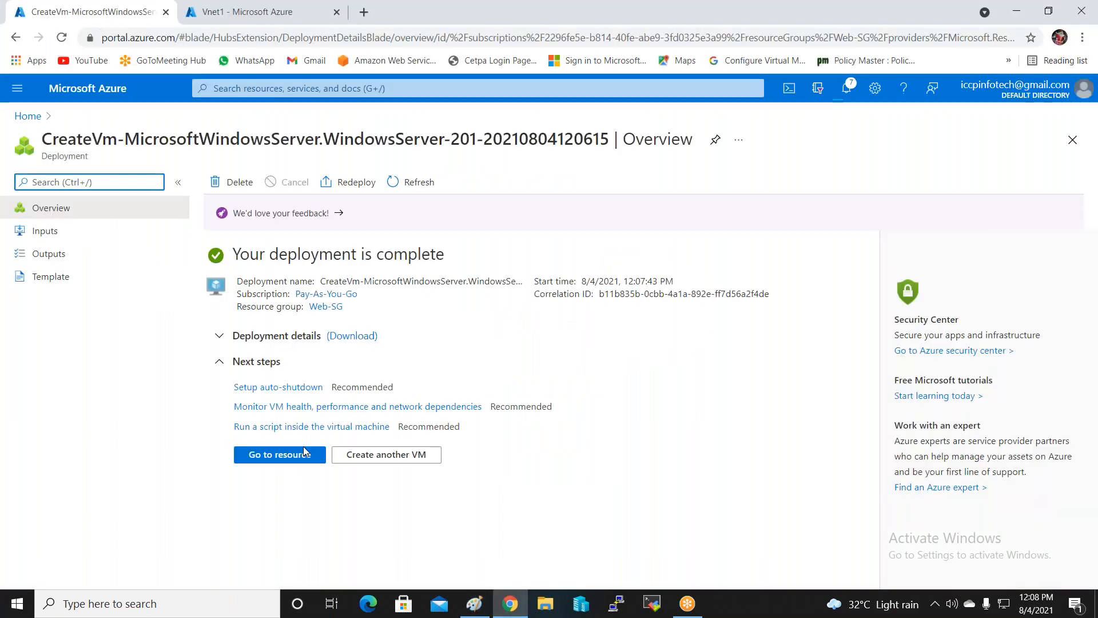
left_click(306, 452)
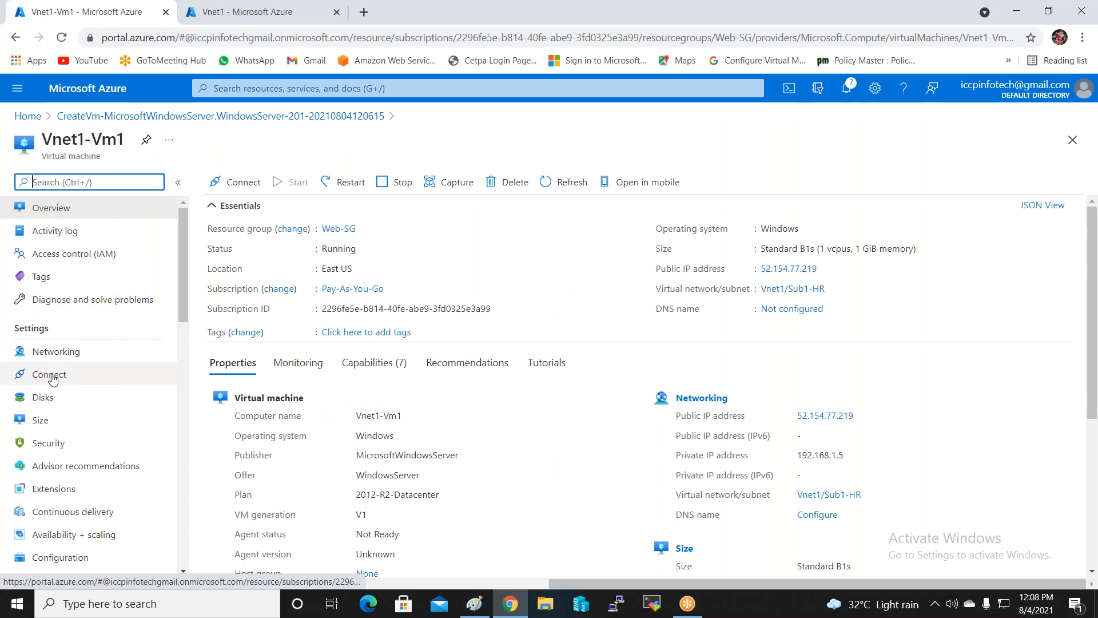
left_click(50, 354)
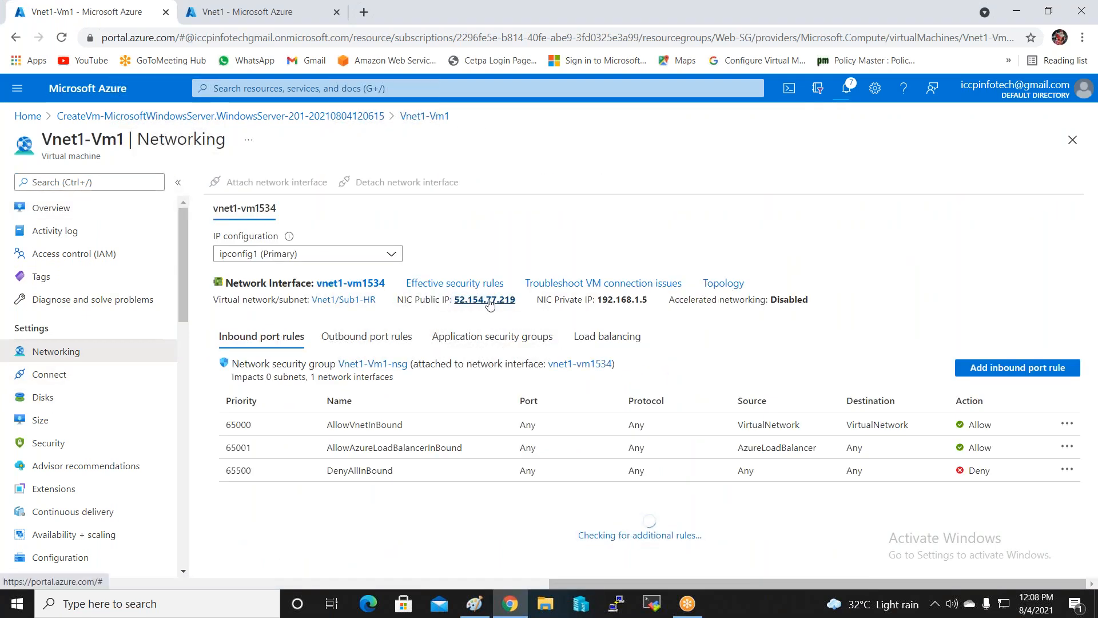
left_click(490, 300)
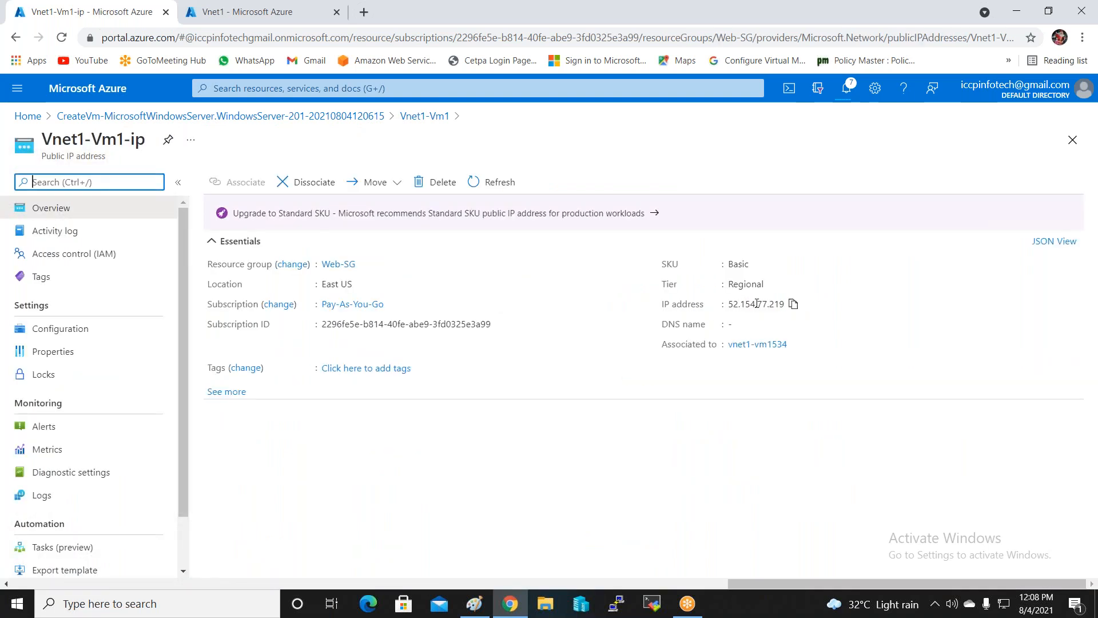
Review the configuration of Vnet1-Vm1-ip and dissociate the public IP address from the virtual machine's network interface.
left_click(41, 332)
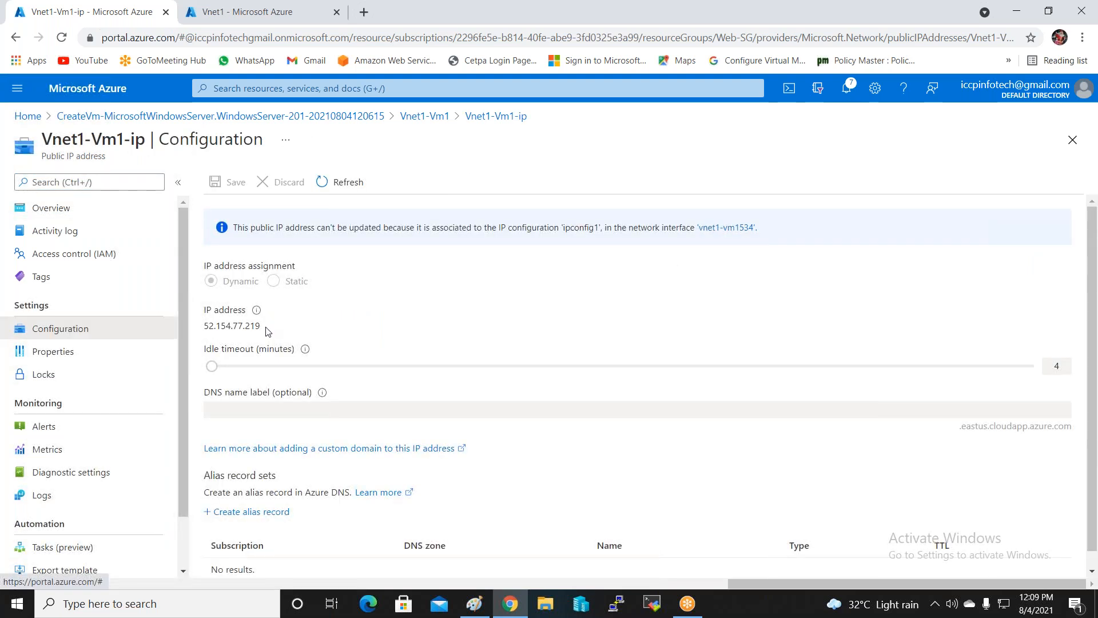
scroll(512, 346, "down", 1)
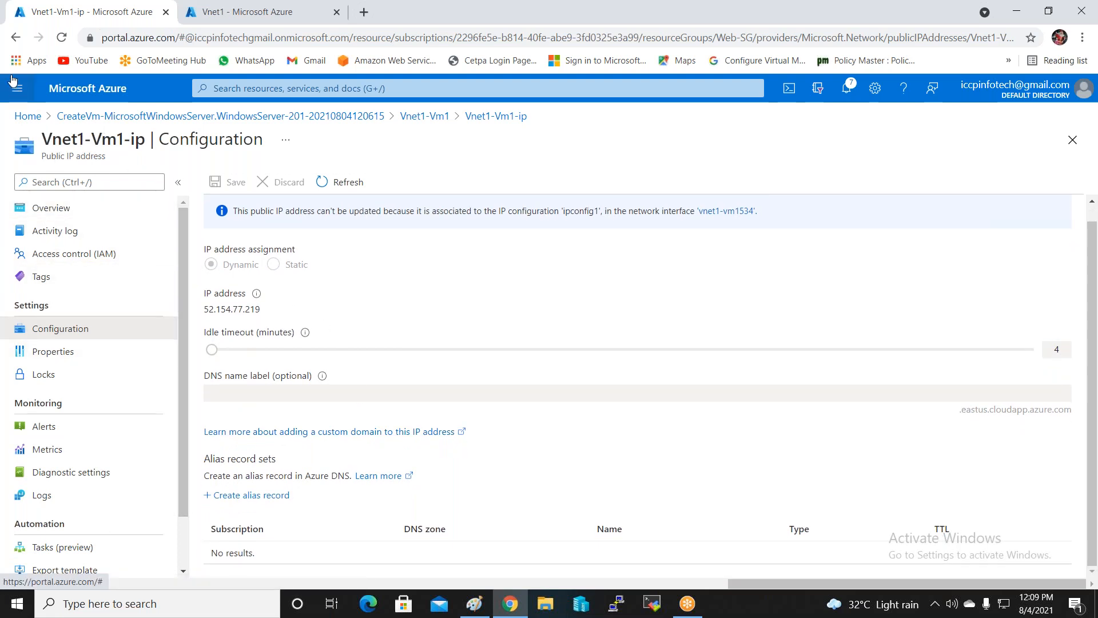
left_click(15, 37)
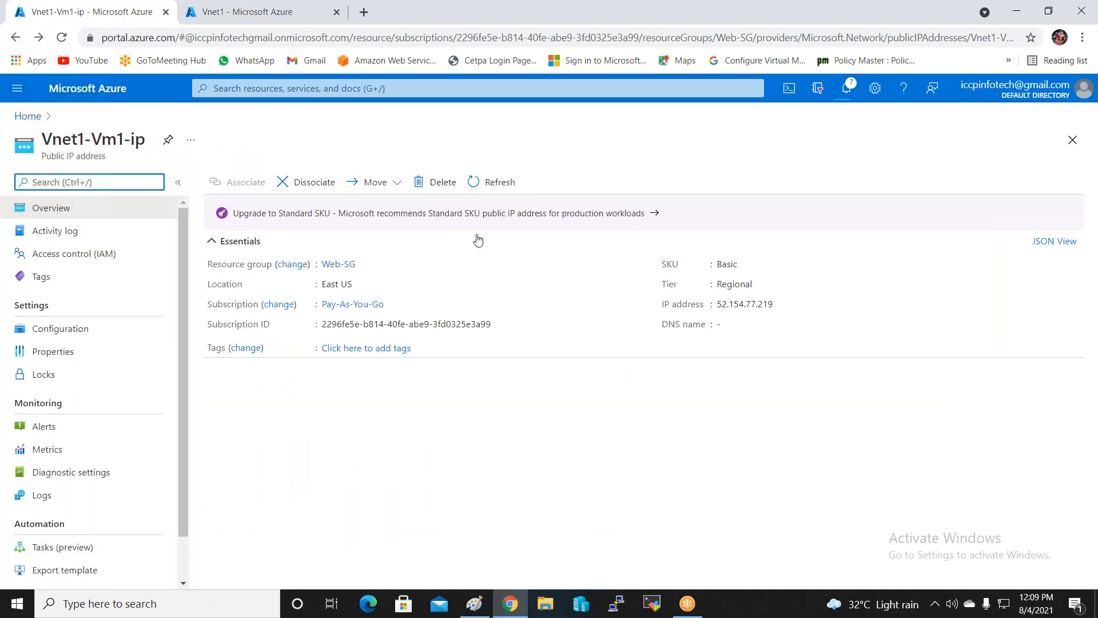
left_click(319, 189)
left_click(243, 257)
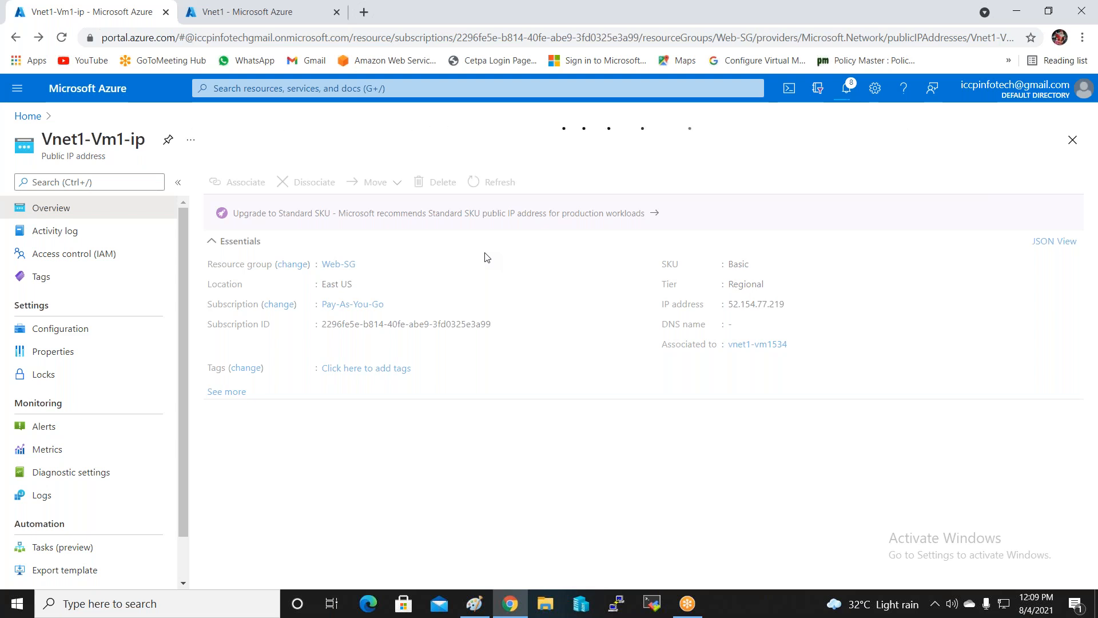
Look over ICCp-Firewall's classic rules and the blank form for adding a NAT rule collection.
left_click(289, 15)
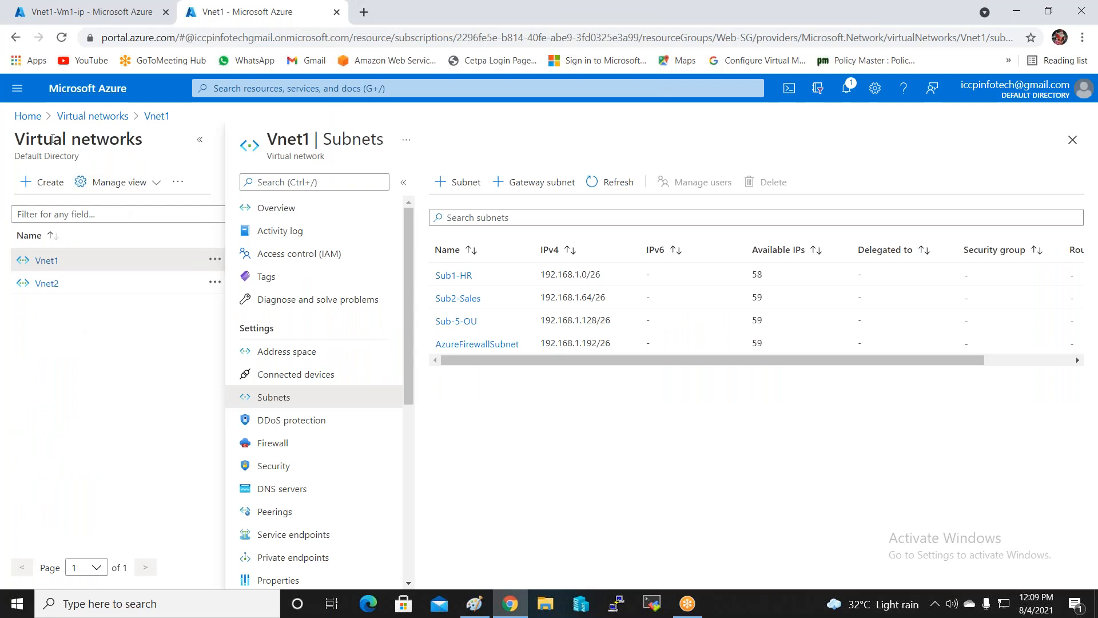
left_click(27, 116)
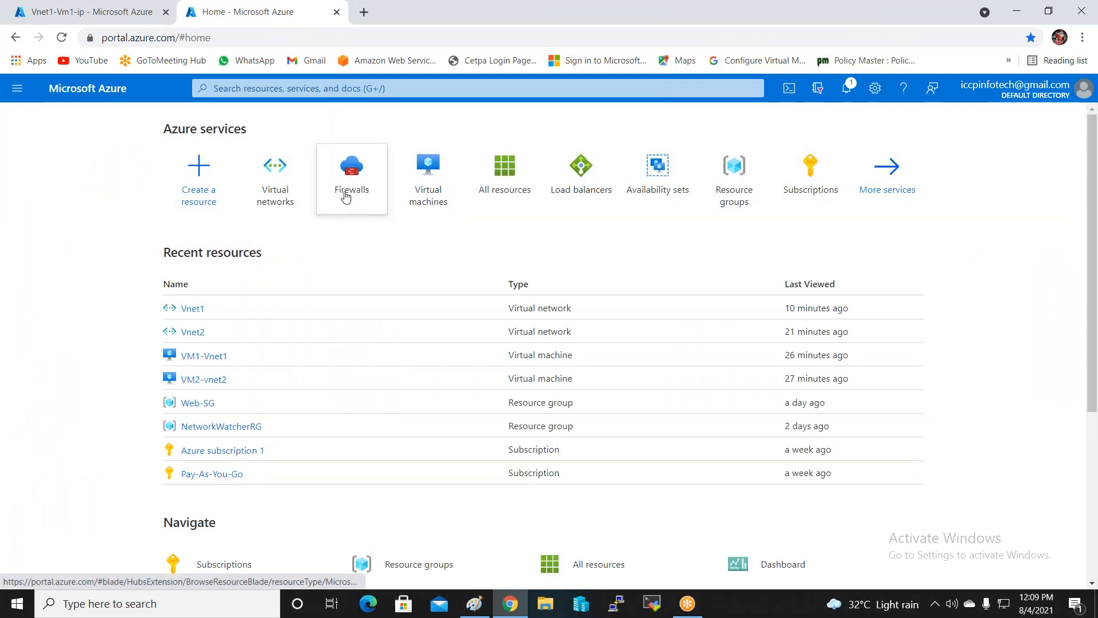
left_click(345, 196)
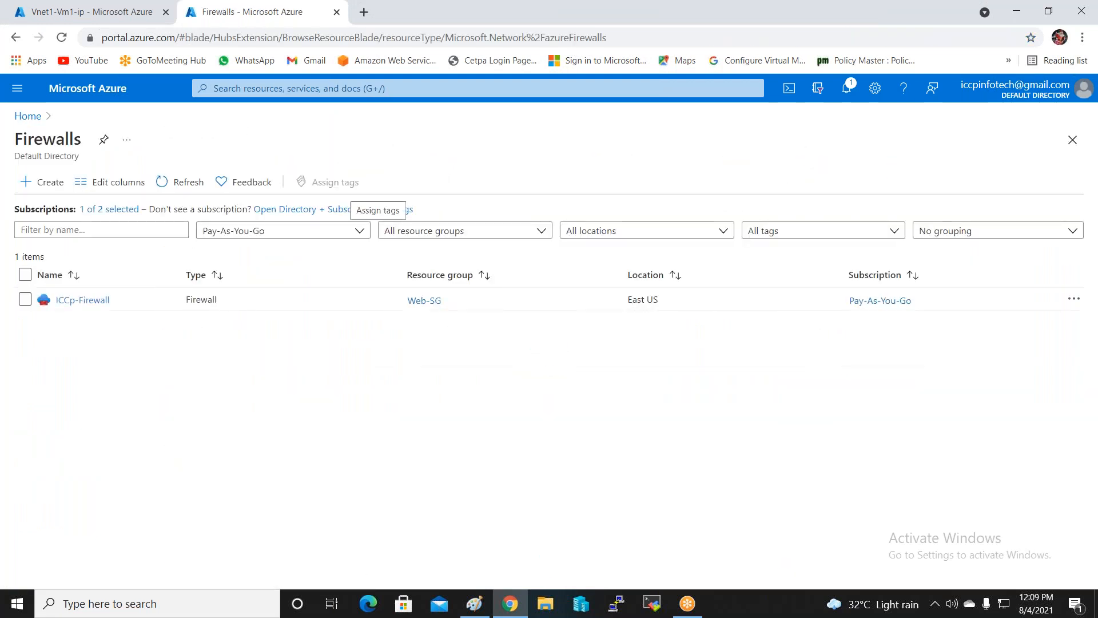
left_click(91, 300)
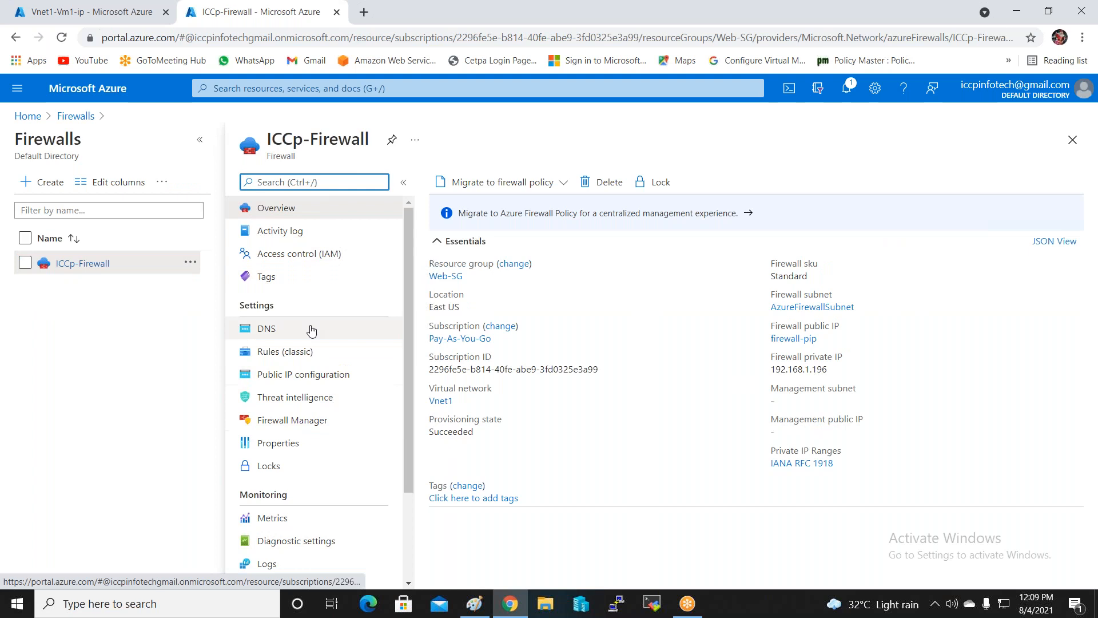
left_click(264, 357)
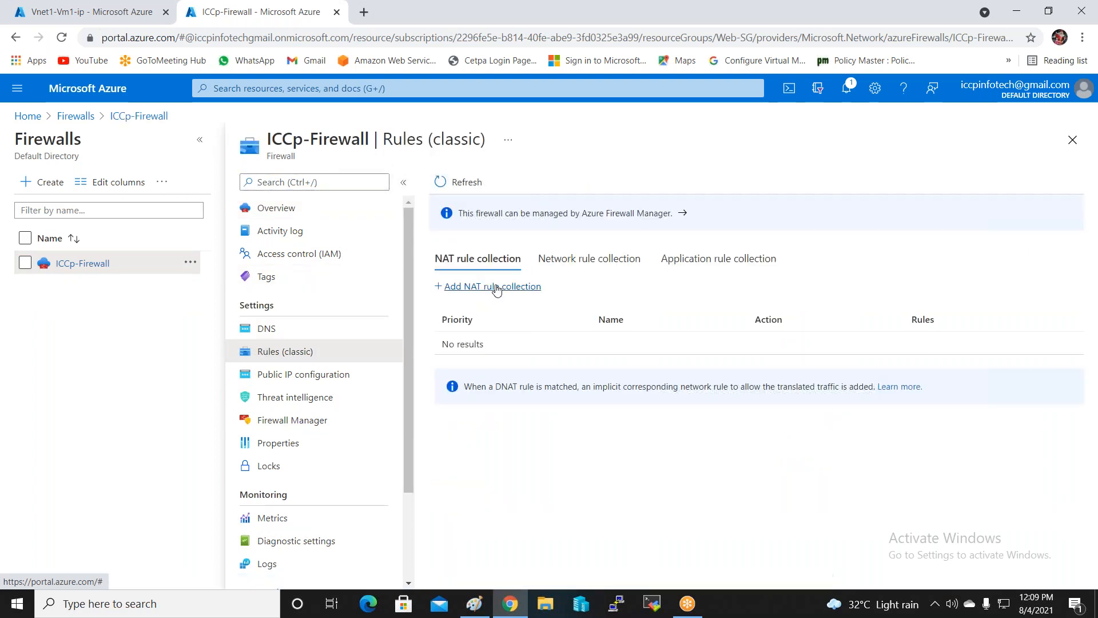
left_click(491, 287)
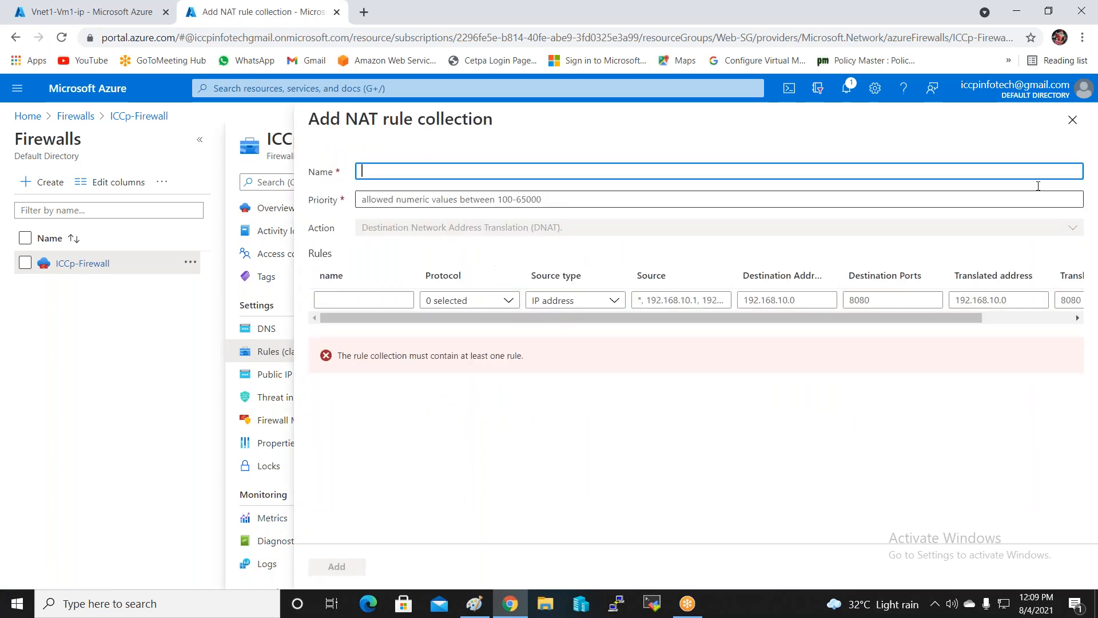
left_click(1072, 120)
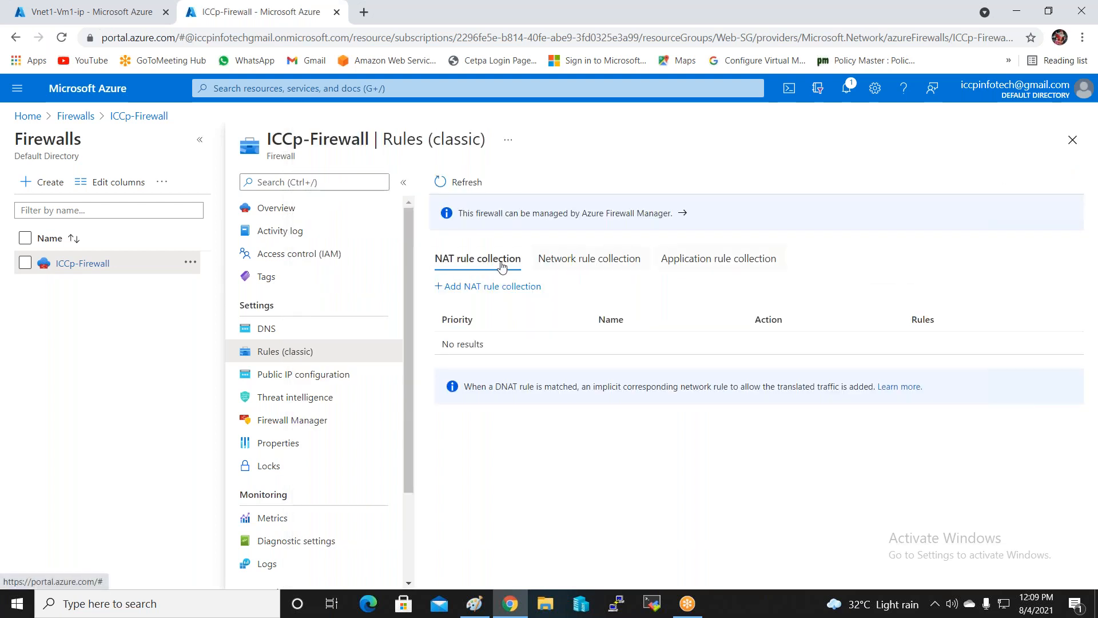
Open ICCp-Firewall's public IP resource, firewall-pip, and copy its IP address.
left_click(257, 211)
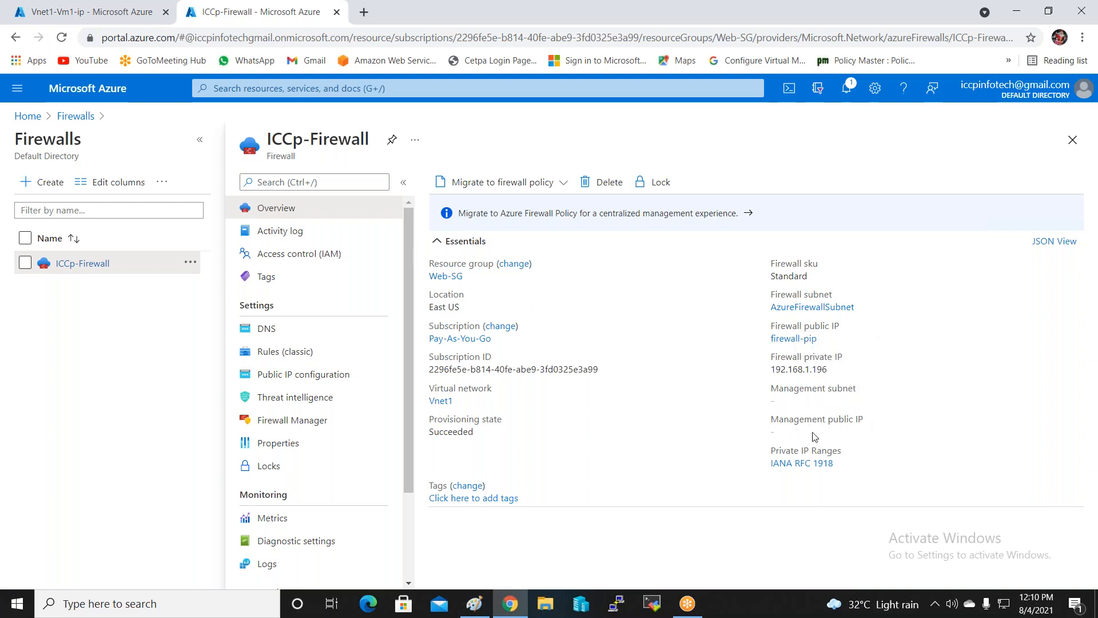
left_click(799, 342)
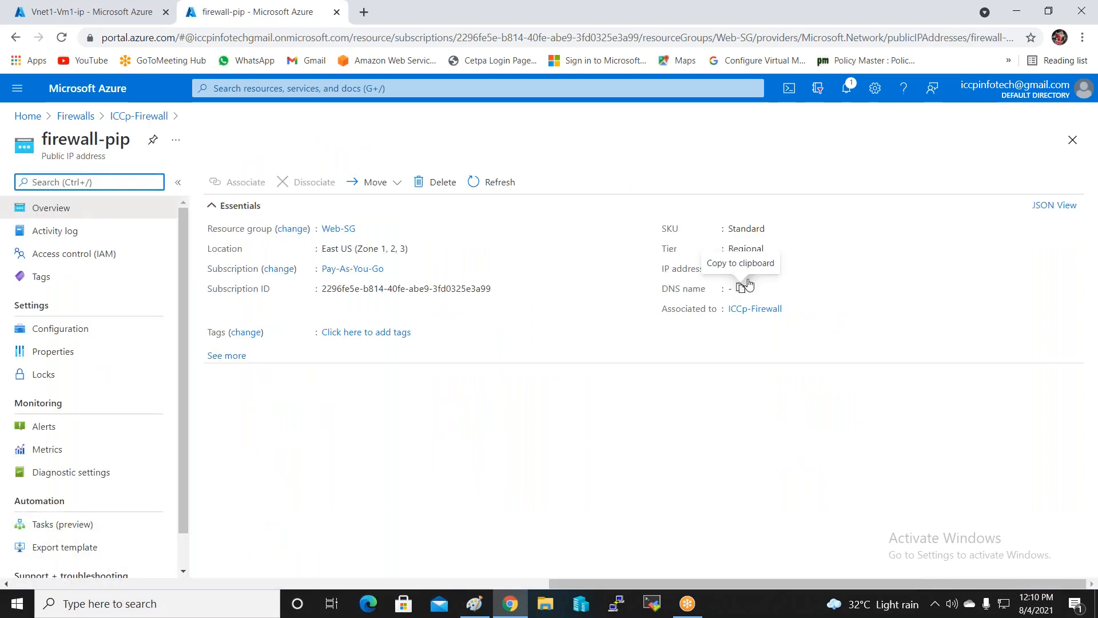
left_click(787, 270)
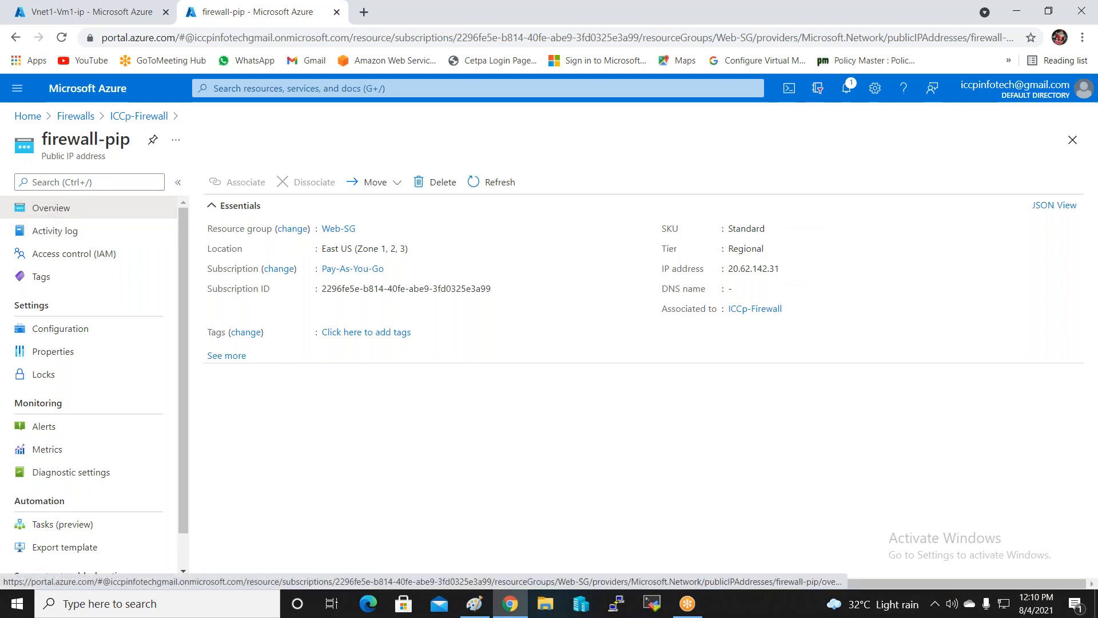
Start adding a NAT rule collection in ICCp-Firewall's classic rules.
left_click(76, 116)
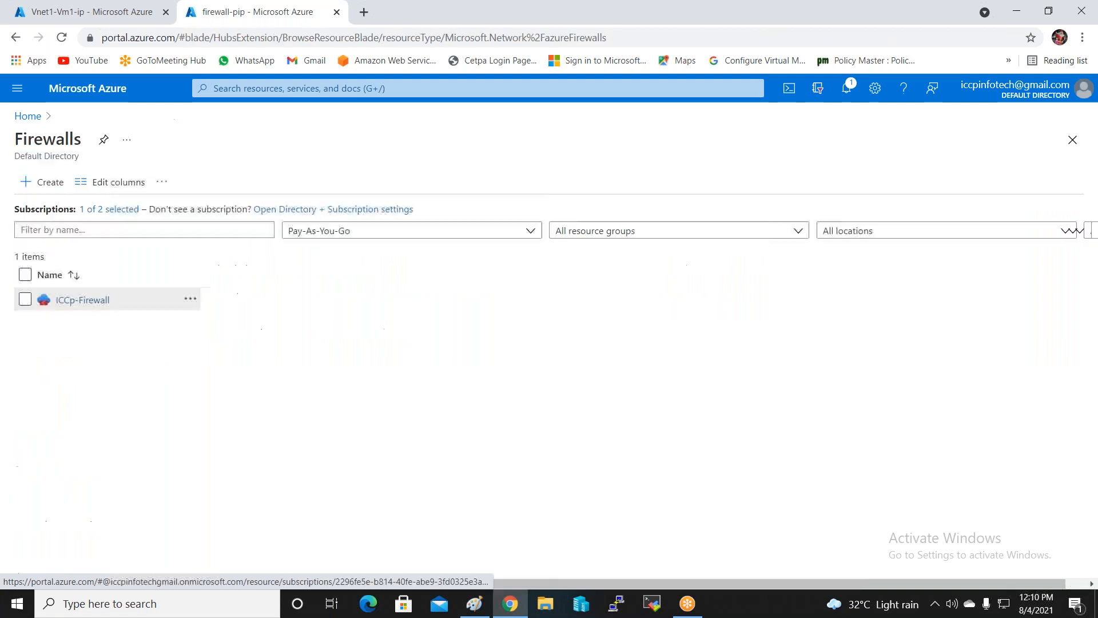
left_click(72, 304)
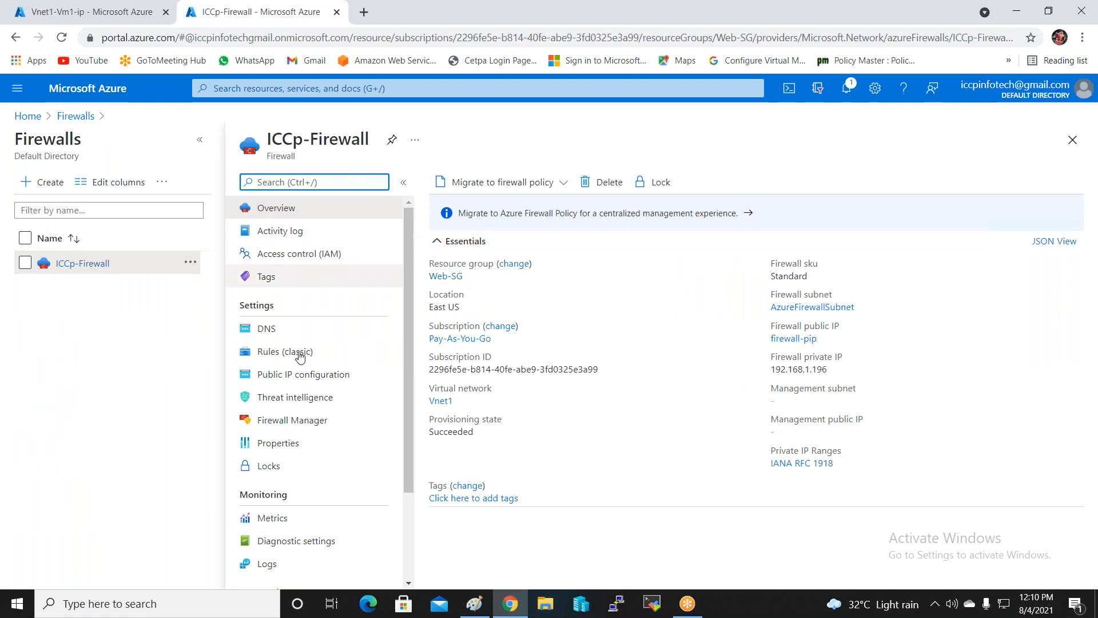
left_click(268, 352)
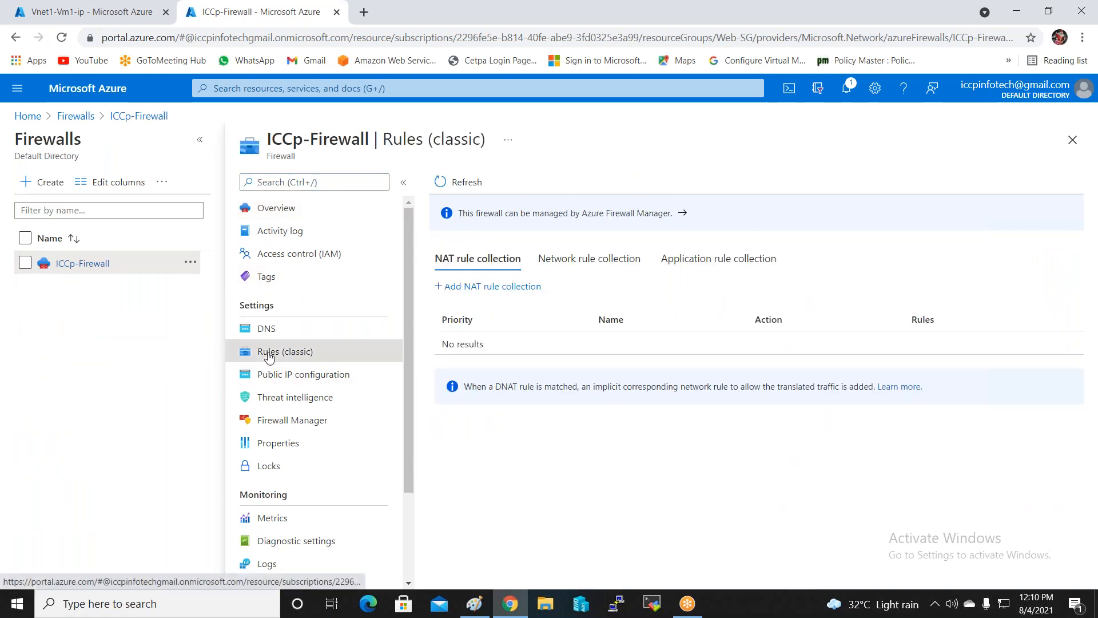
left_click(485, 287)
Try to delete the Vnet1-Vm1-ip public IP address and dismiss the resulting notification.
key("ctrl+shift+Tab")
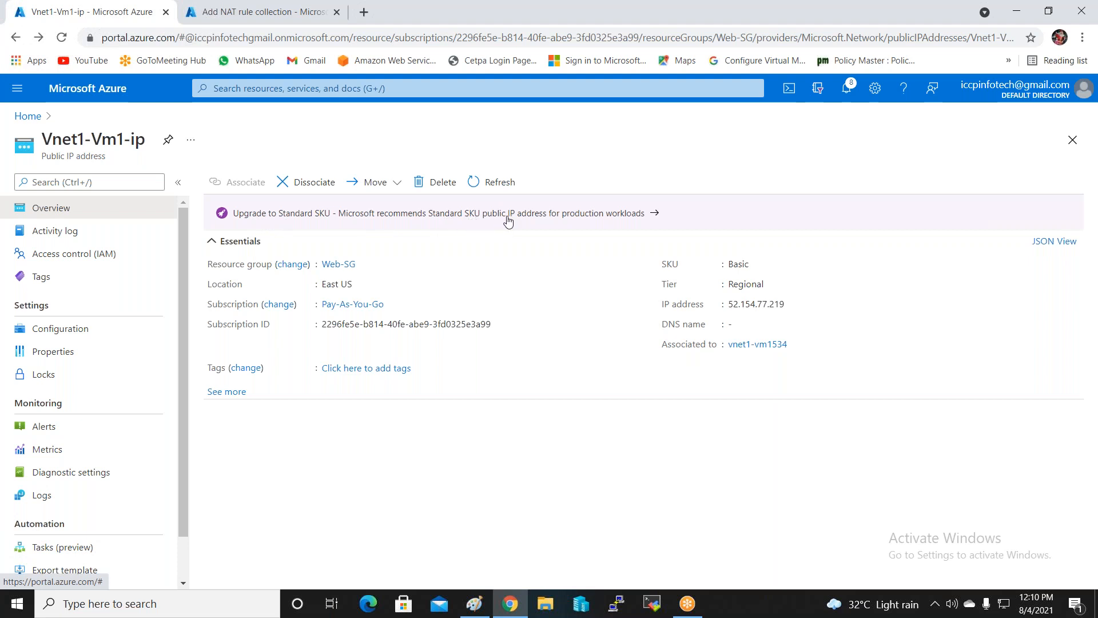
left_click(435, 184)
left_click(230, 256)
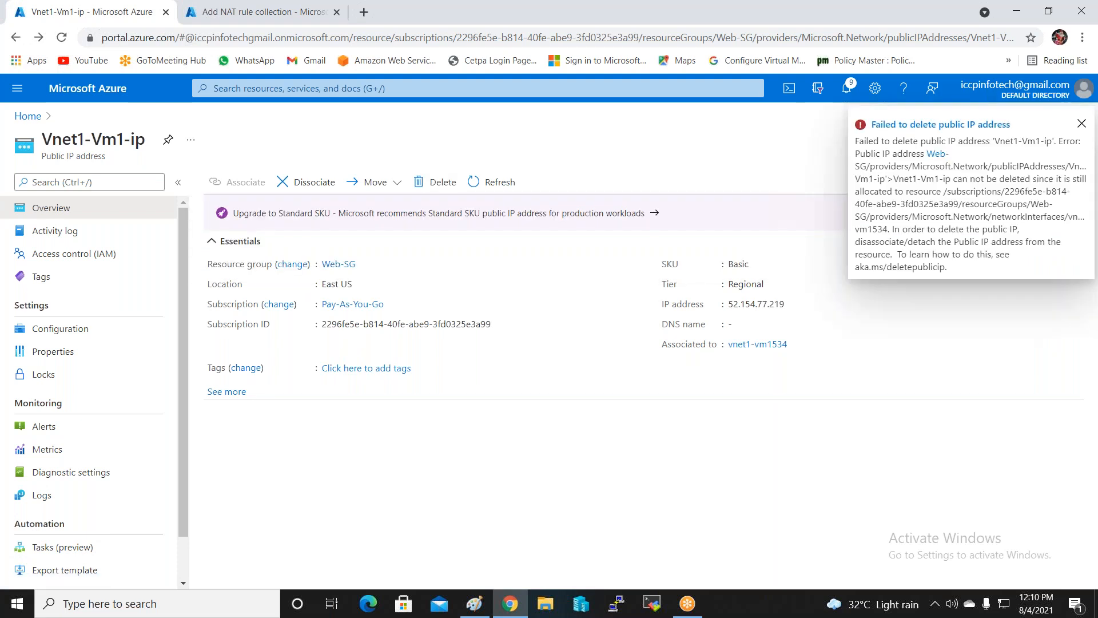
left_click(1082, 124)
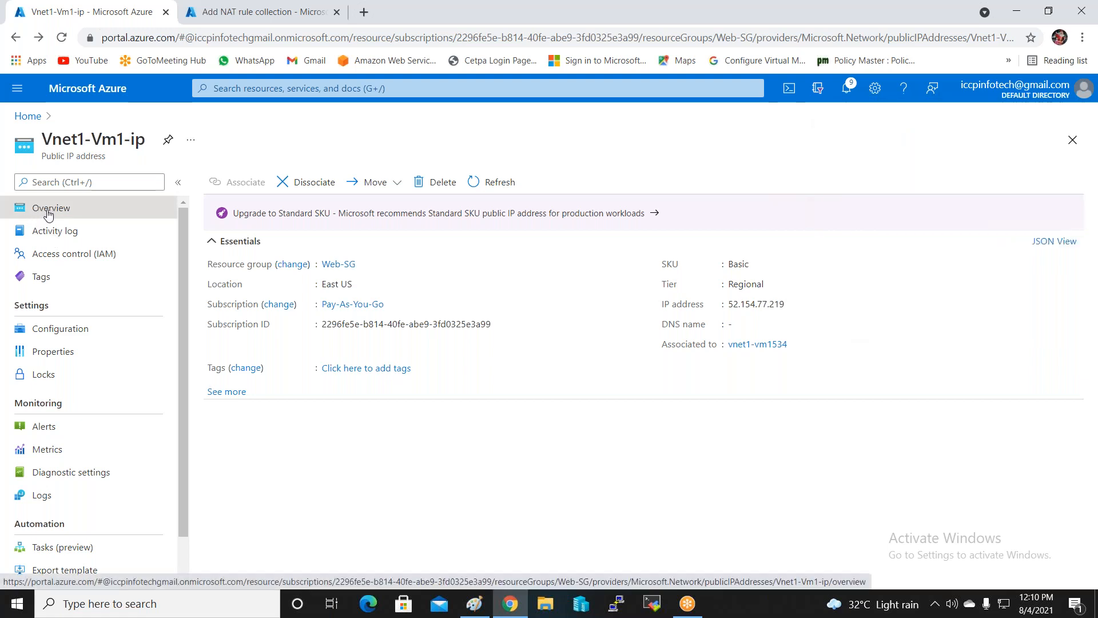
Check the public and private IP addresses in Vnet1-Vm1's overview, and return to the NAT rule collection form.
left_click(27, 116)
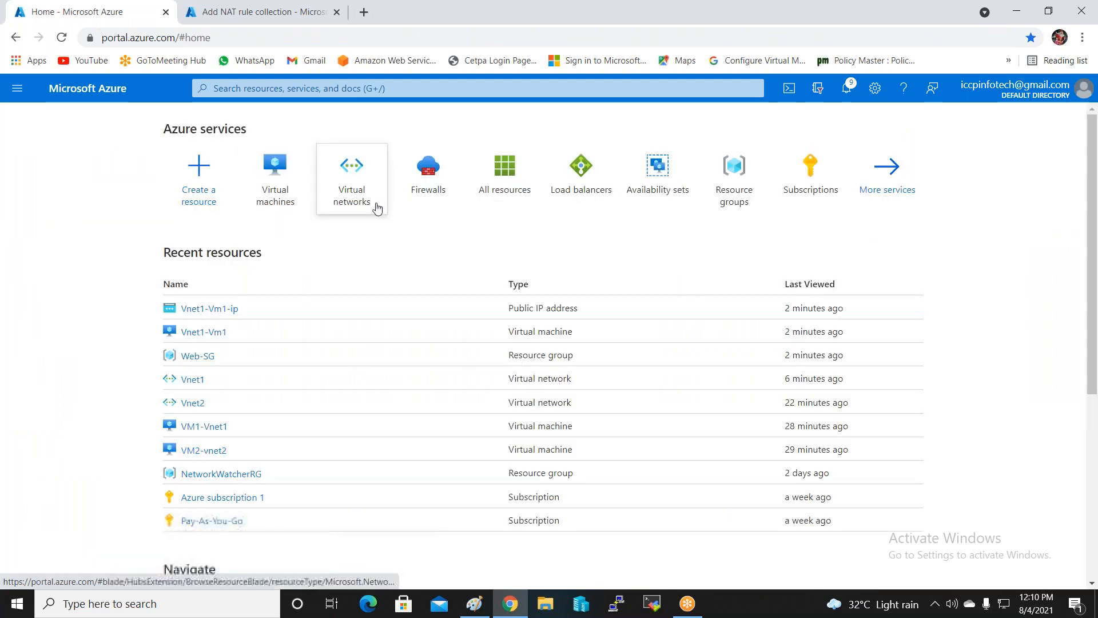
left_click(276, 178)
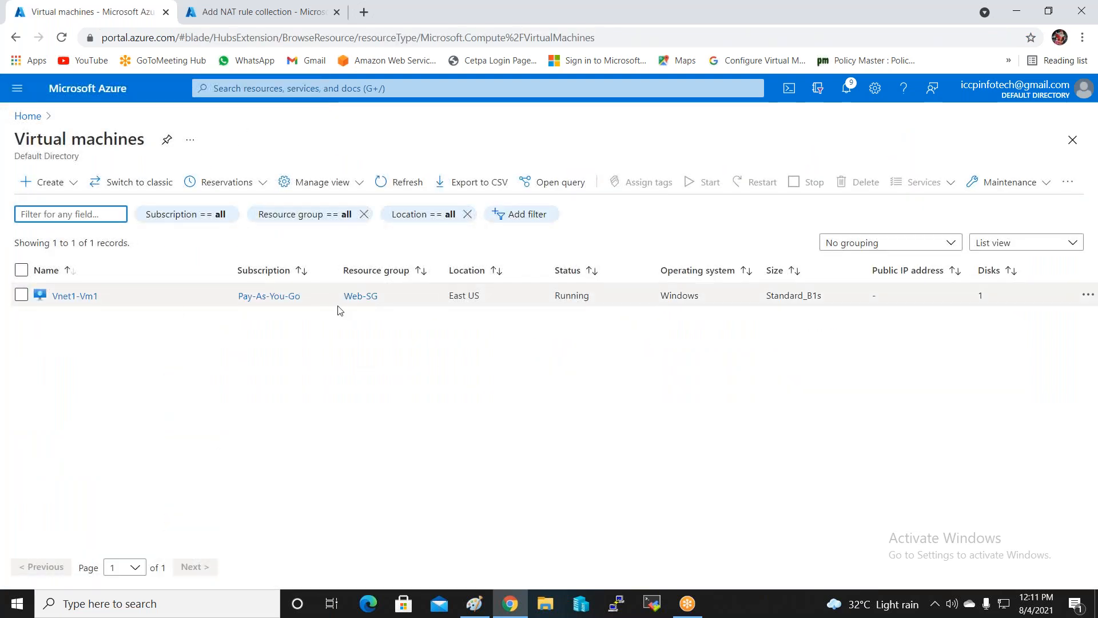
left_click(77, 296)
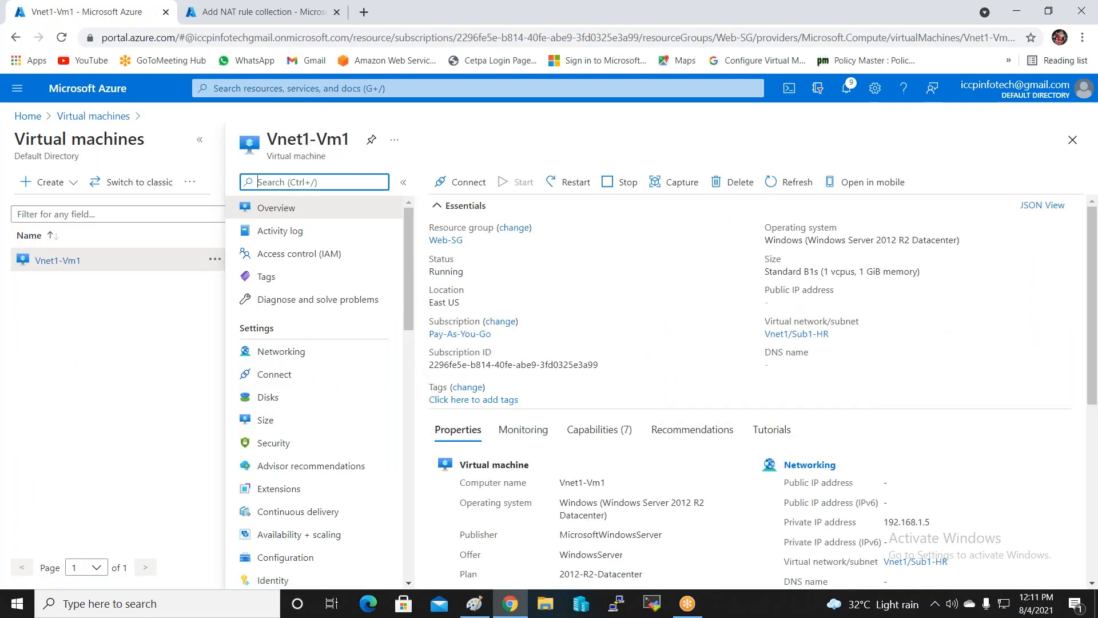
scroll(892, 417, "down", 1)
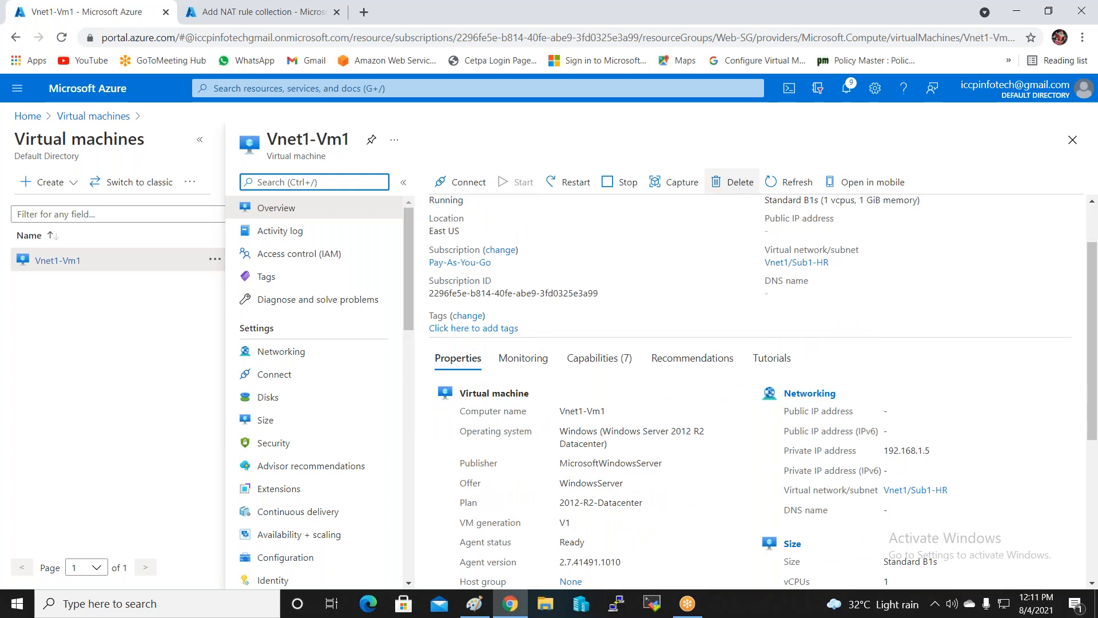
left_click(284, 9)
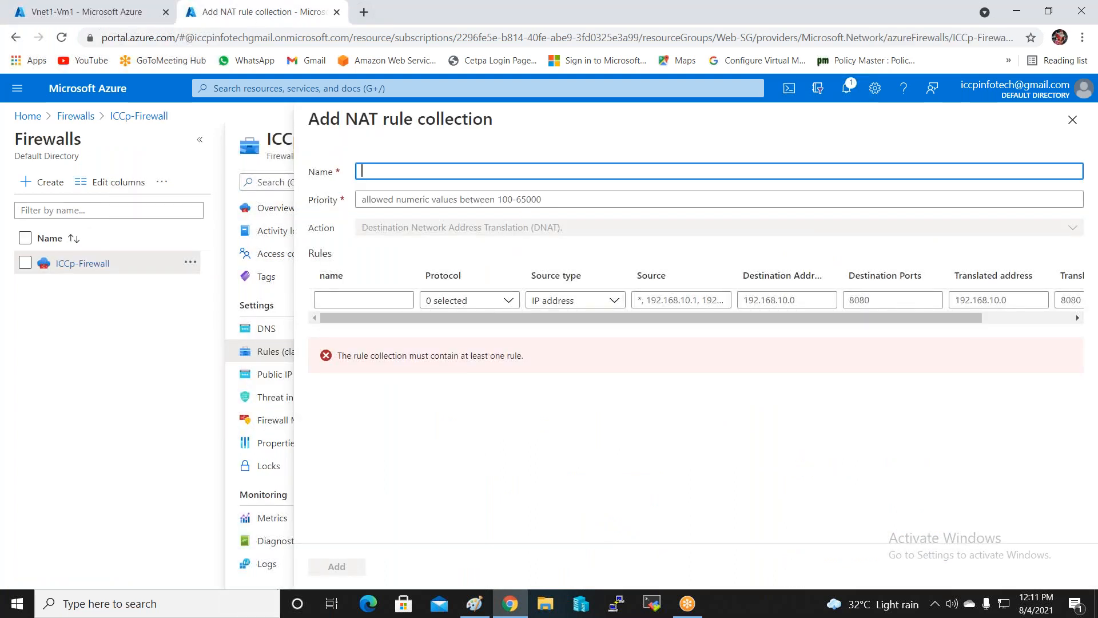
Name the first rule in the NAT rule collection RDP and set its protocol to TCP.
left_click(371, 297)
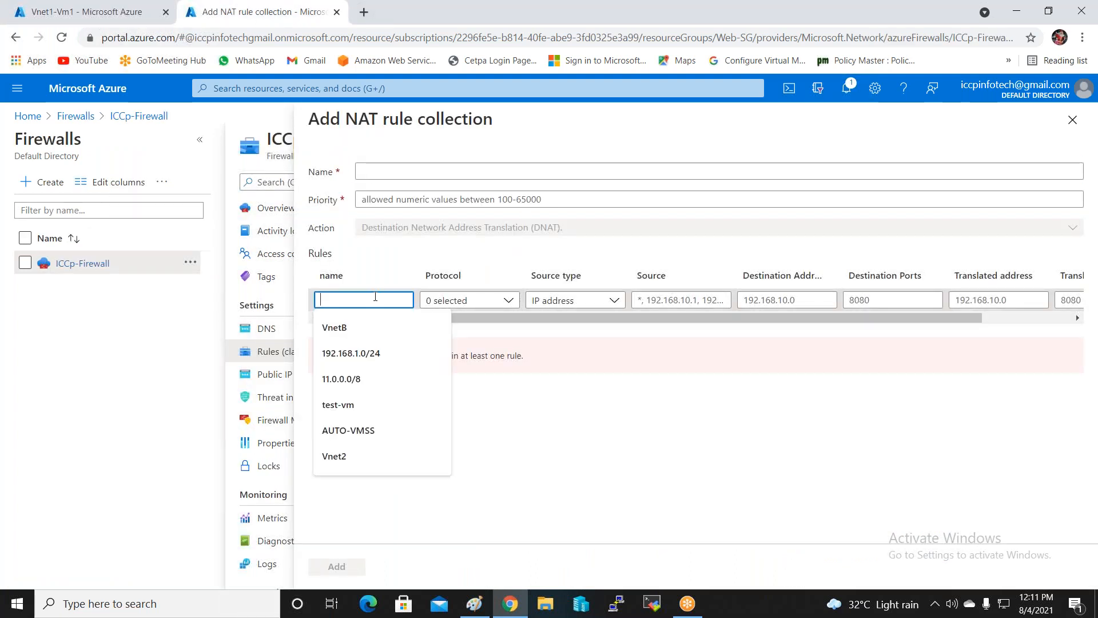
type("ALL")
key("BackSpace")
key("BackSpace")
key("BackSpace")
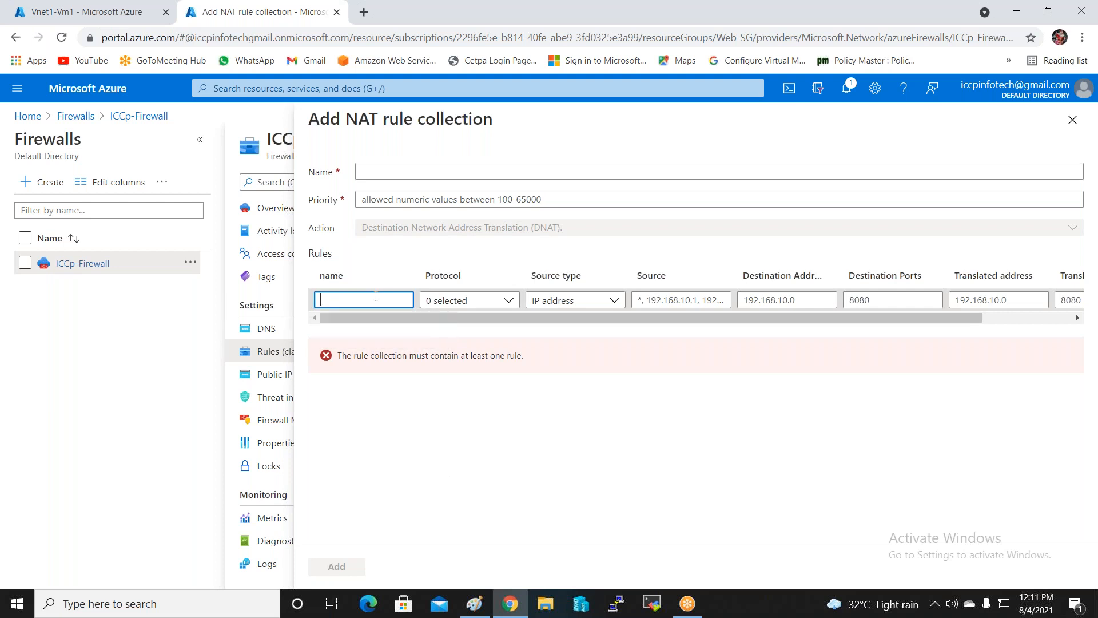
type("RDP")
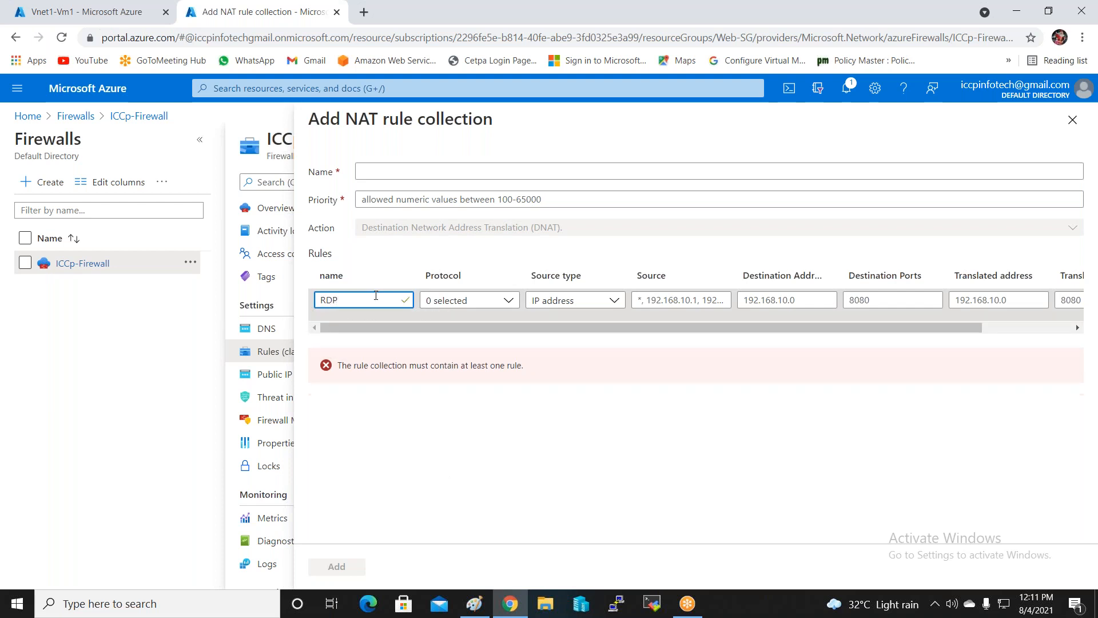
left_click(463, 302)
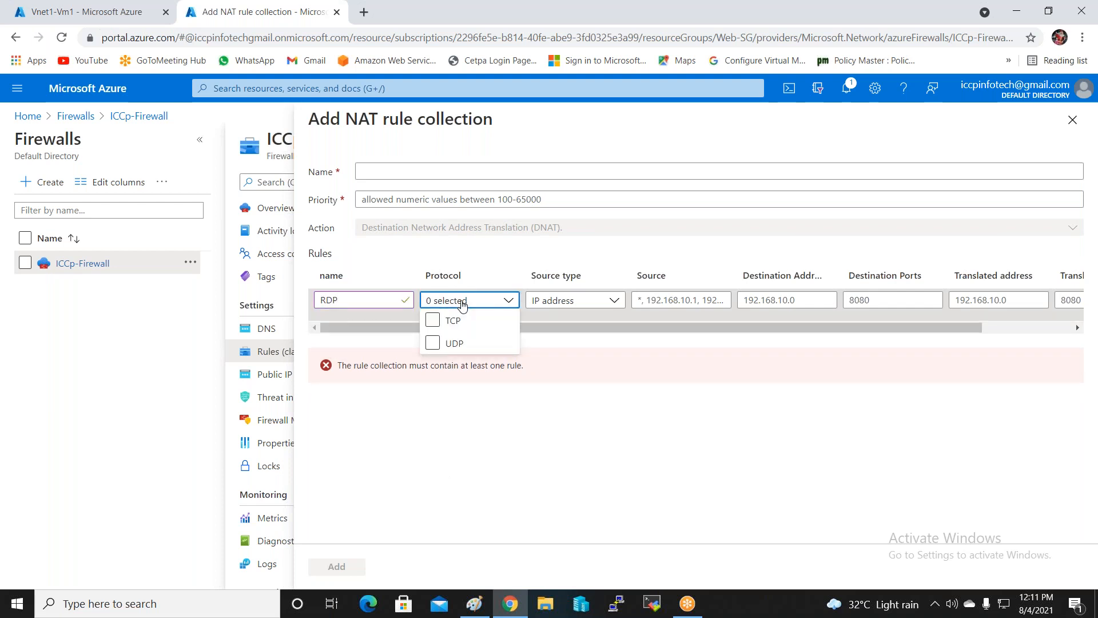
left_click(433, 321)
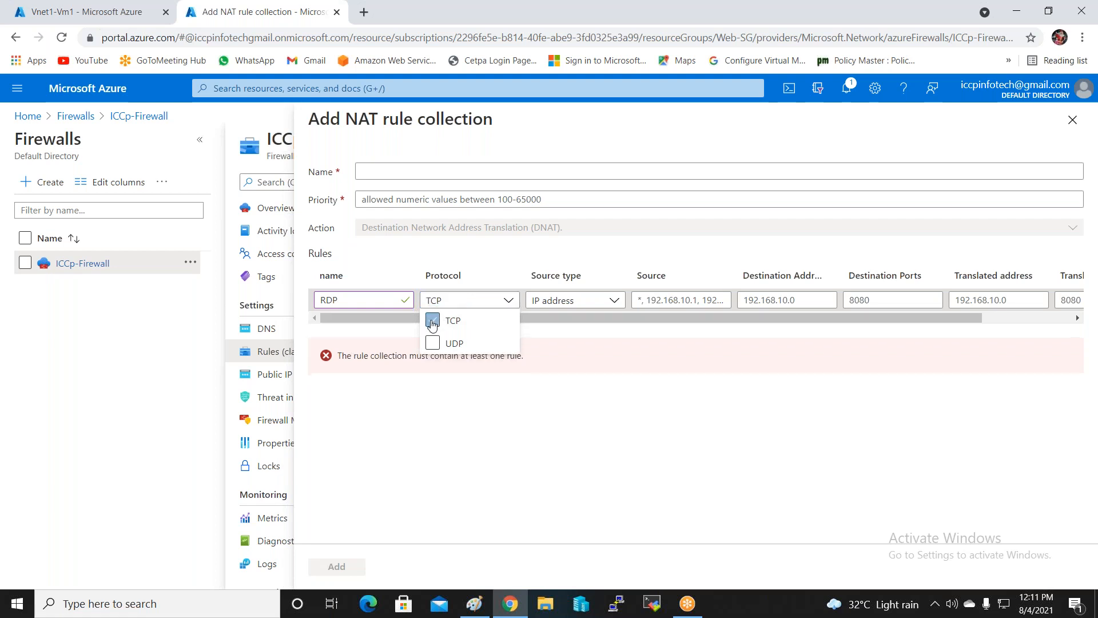
left_click(613, 380)
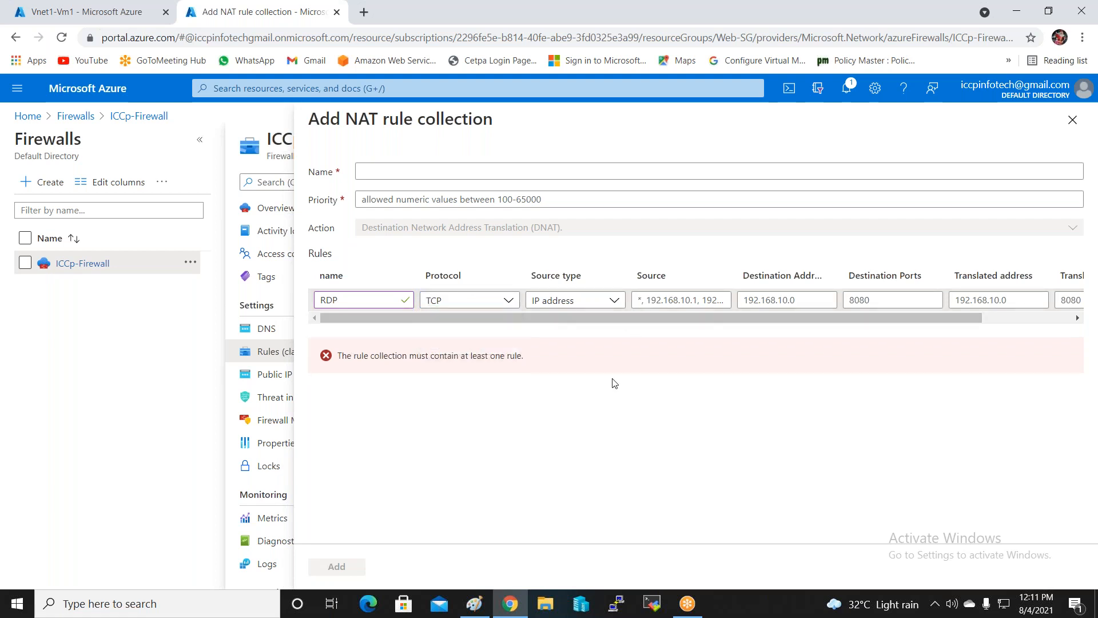
Keep IP address as the RDP rule's source type and set its source to *.
left_click(612, 302)
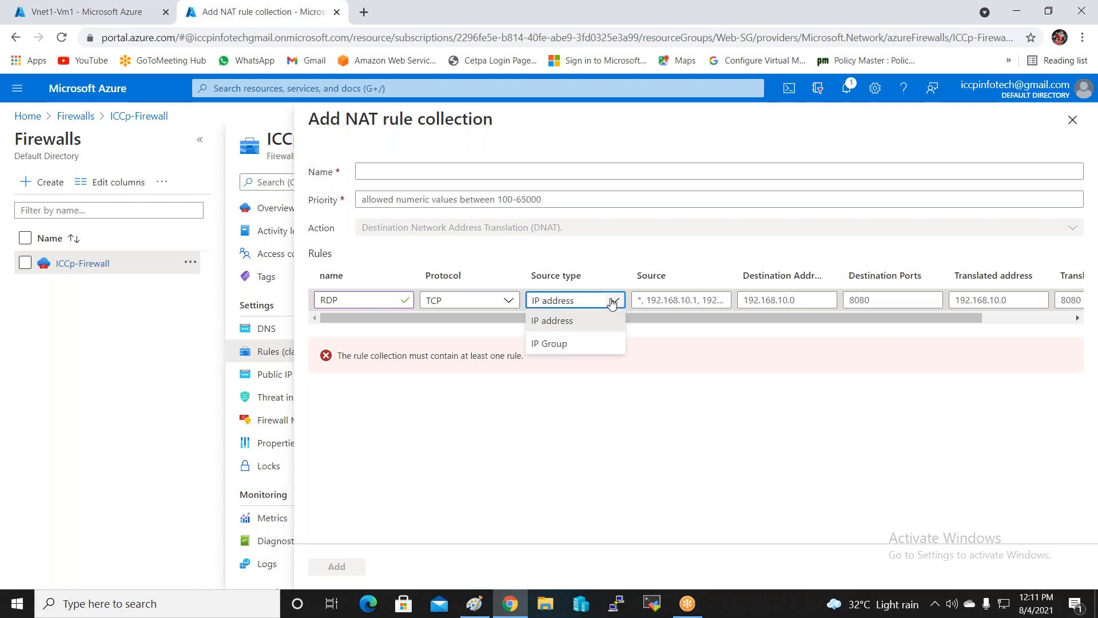
left_click(710, 366)
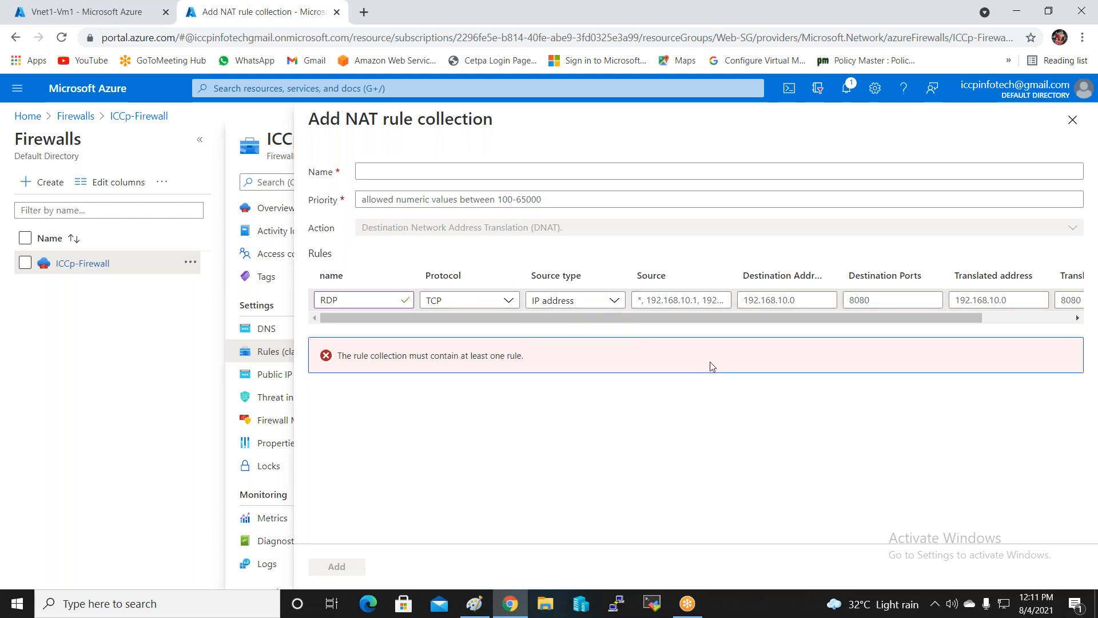
left_click(663, 304)
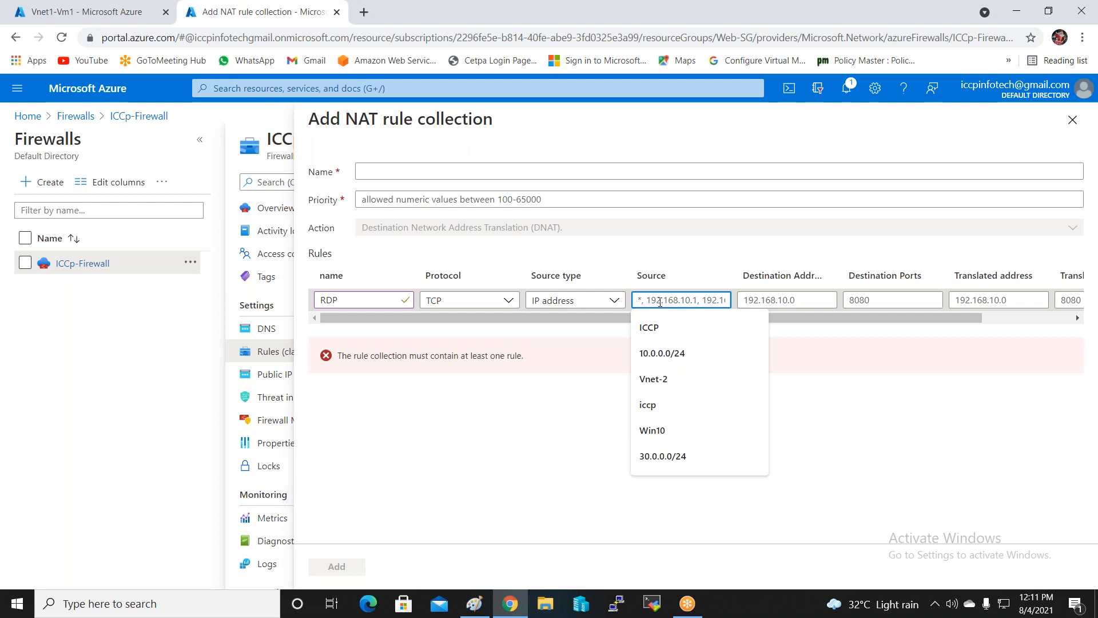
type("*")
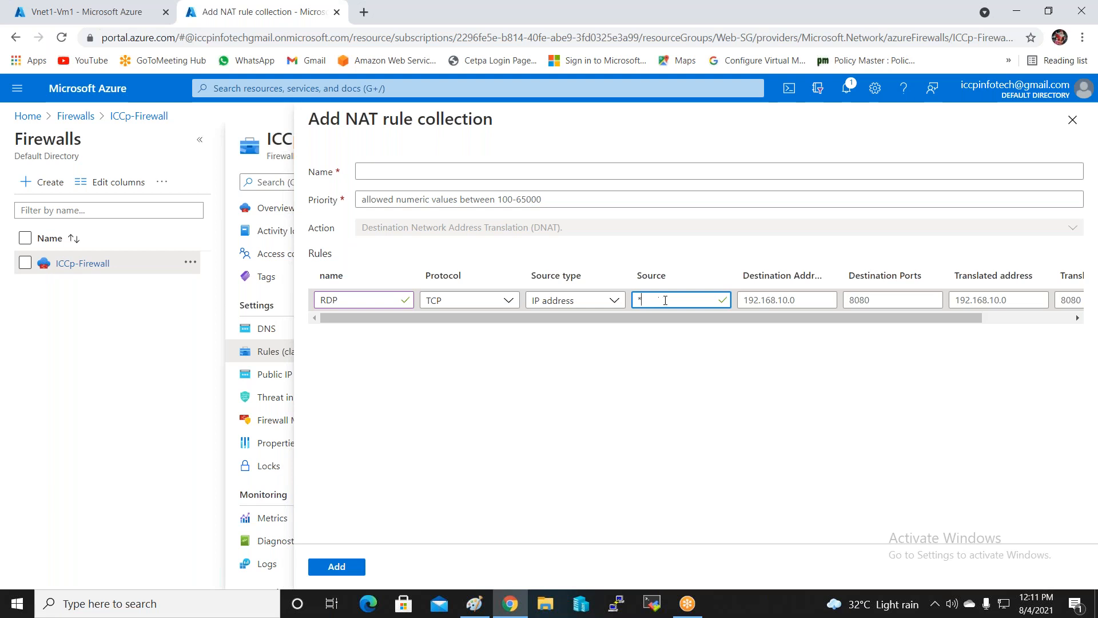
Set the RDP rule's destination address to the copied firewall public IP, 20.62.142.31, and its destination port to 3389.
left_click(781, 300)
type("20.62.142.31")
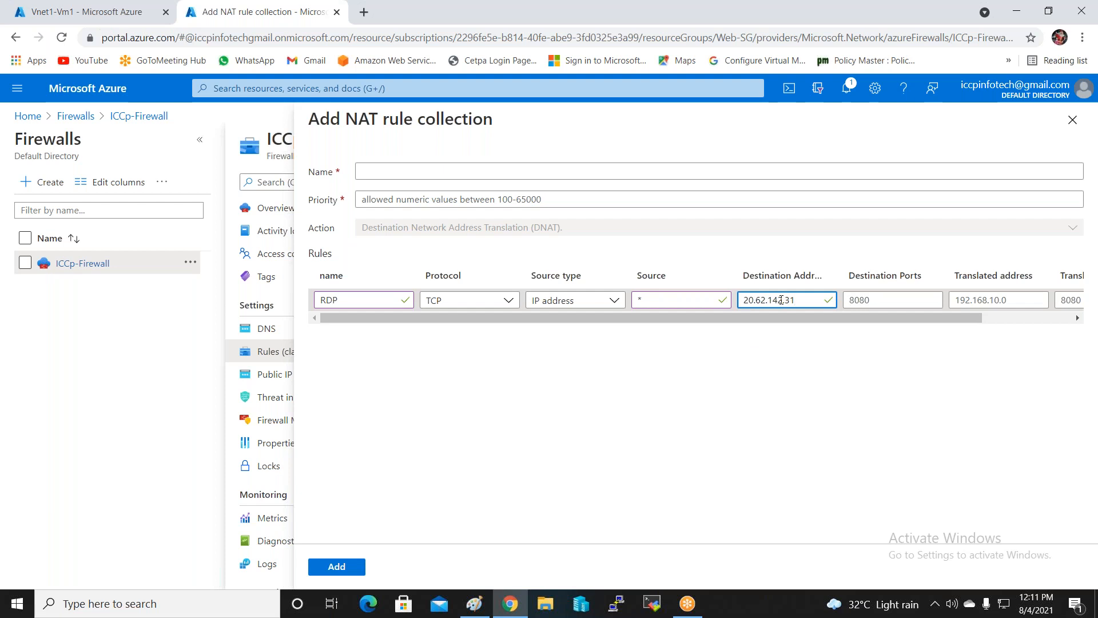
left_click(853, 303)
type("3")
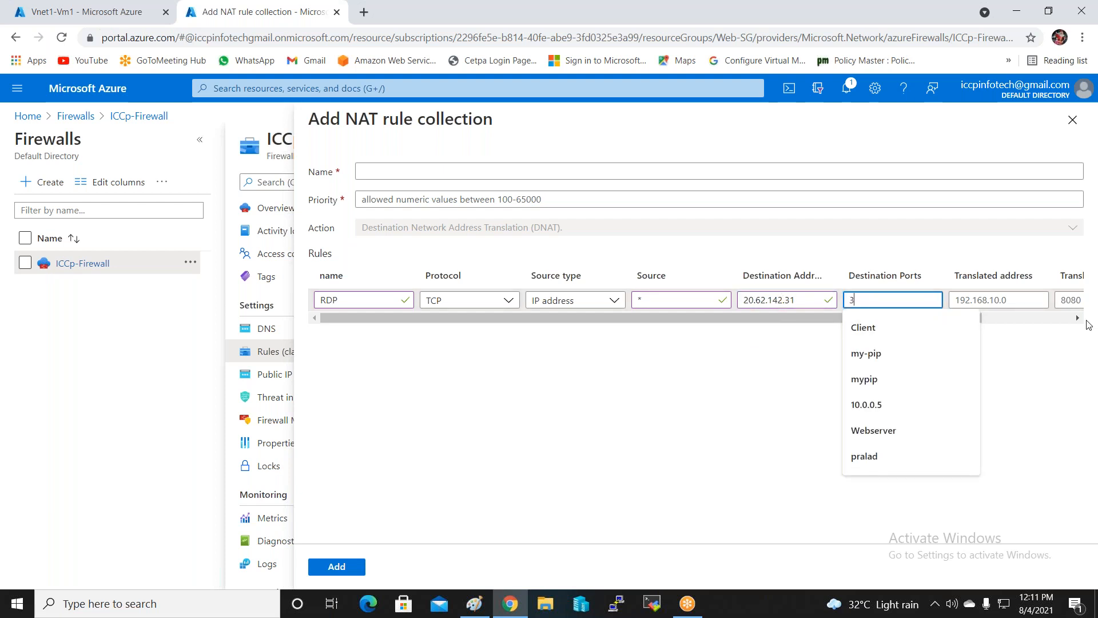
type("389")
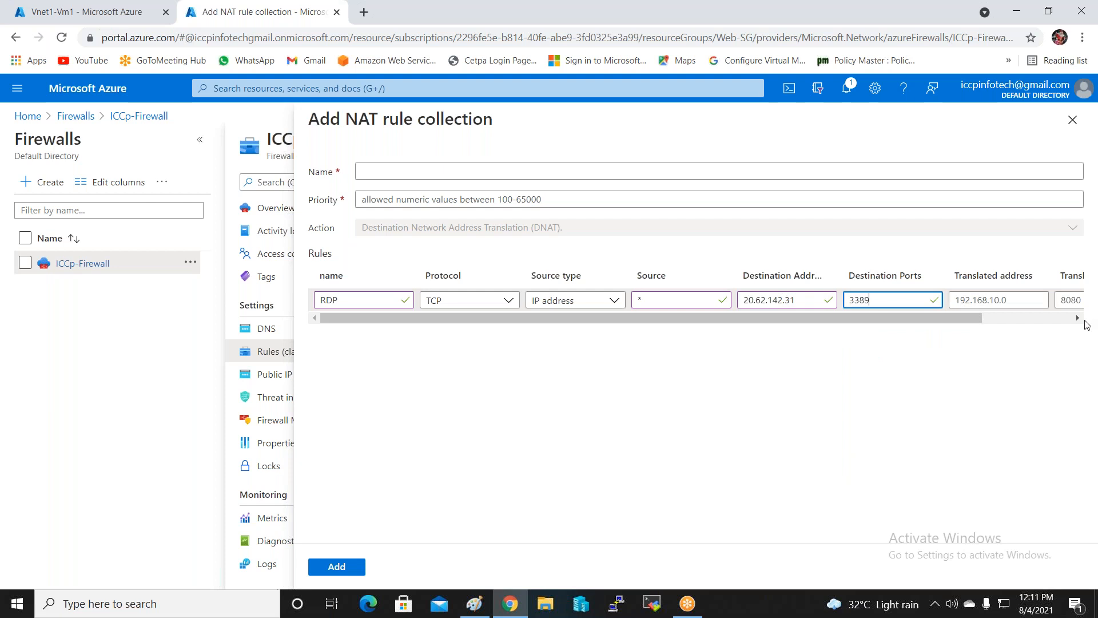
Set the RDP rule's translated address to 192.168.1.5 and its translated port to 3389.
key("Tab")
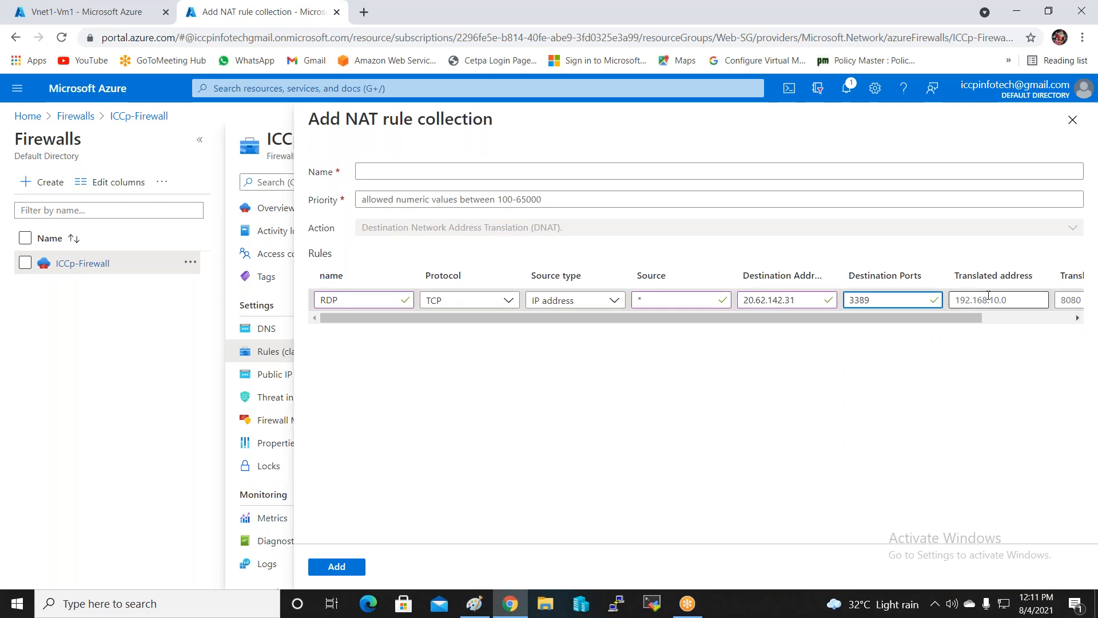
type("192.")
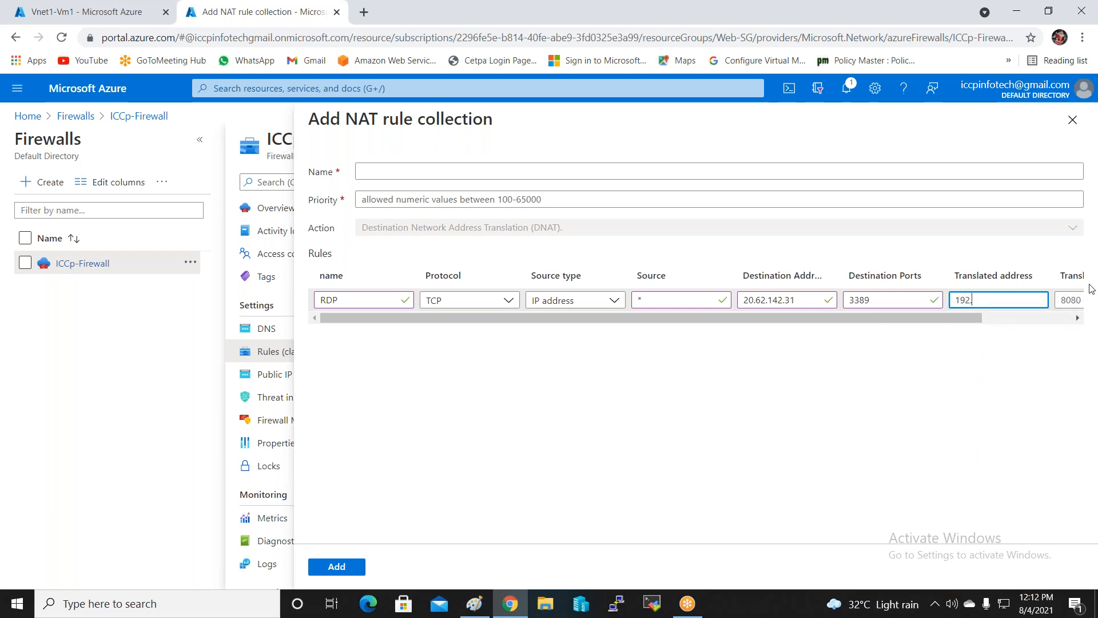
type("168.1")
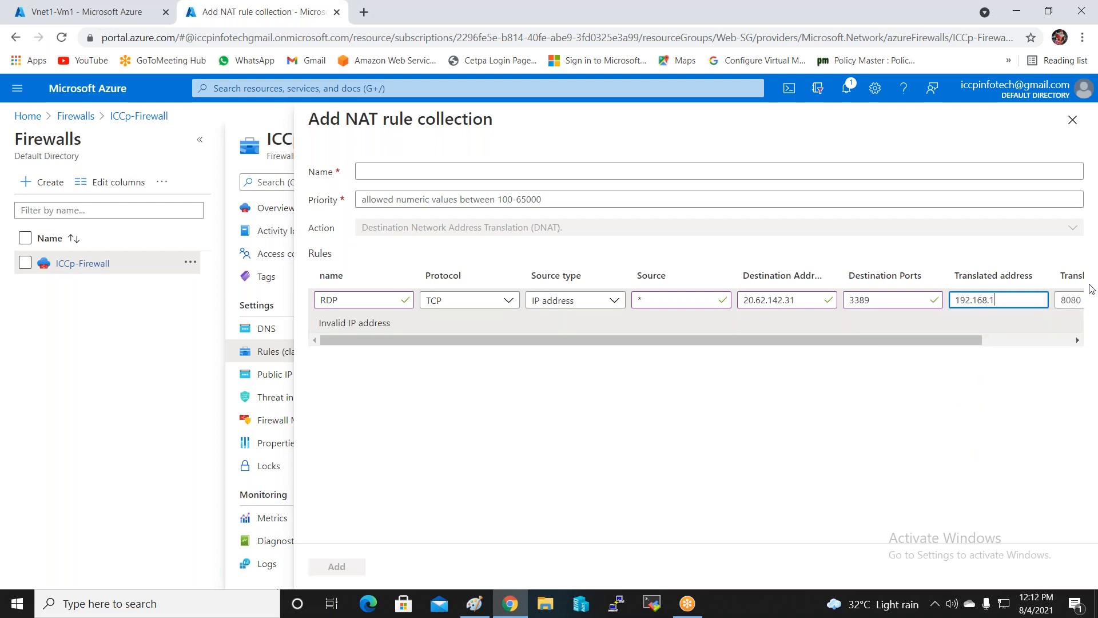
type(".5")
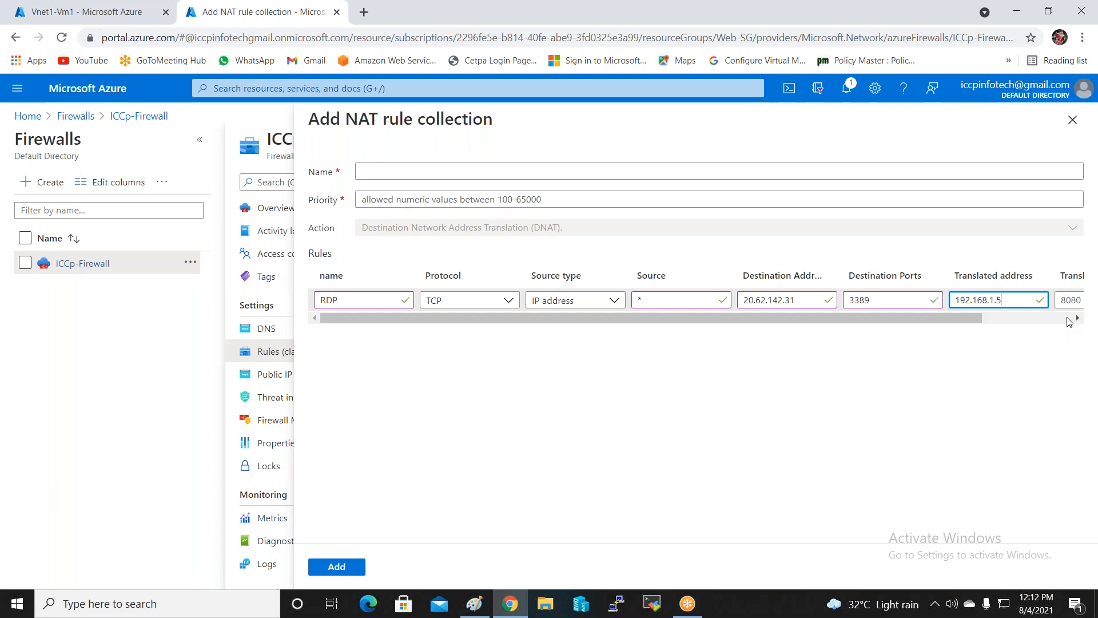
left_click(1069, 301)
type("3389")
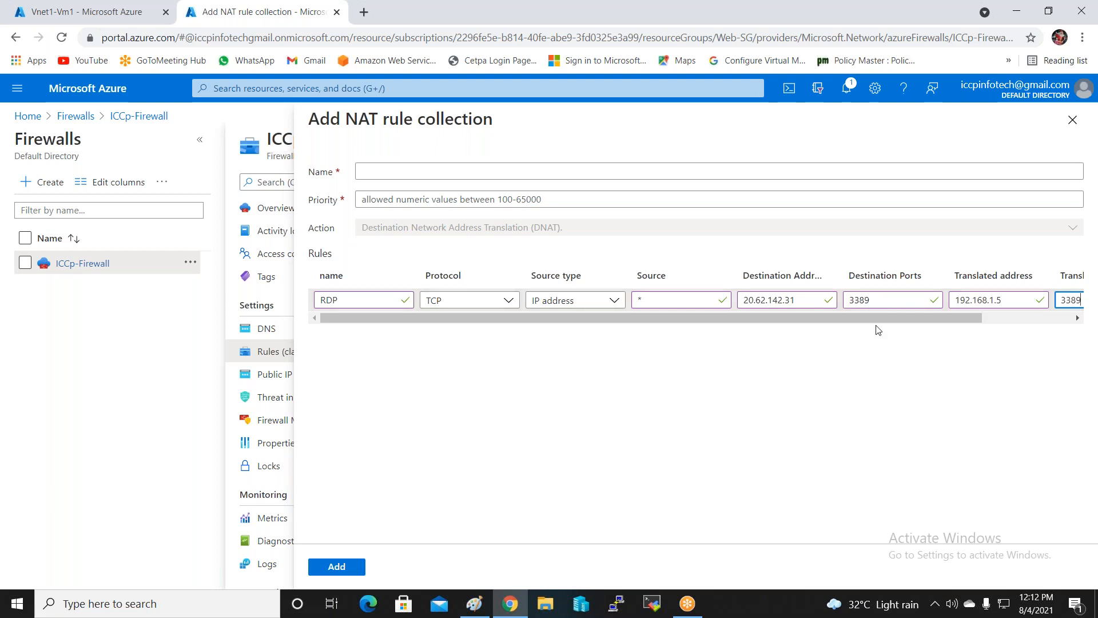
left_click_drag(879, 321, 994, 321)
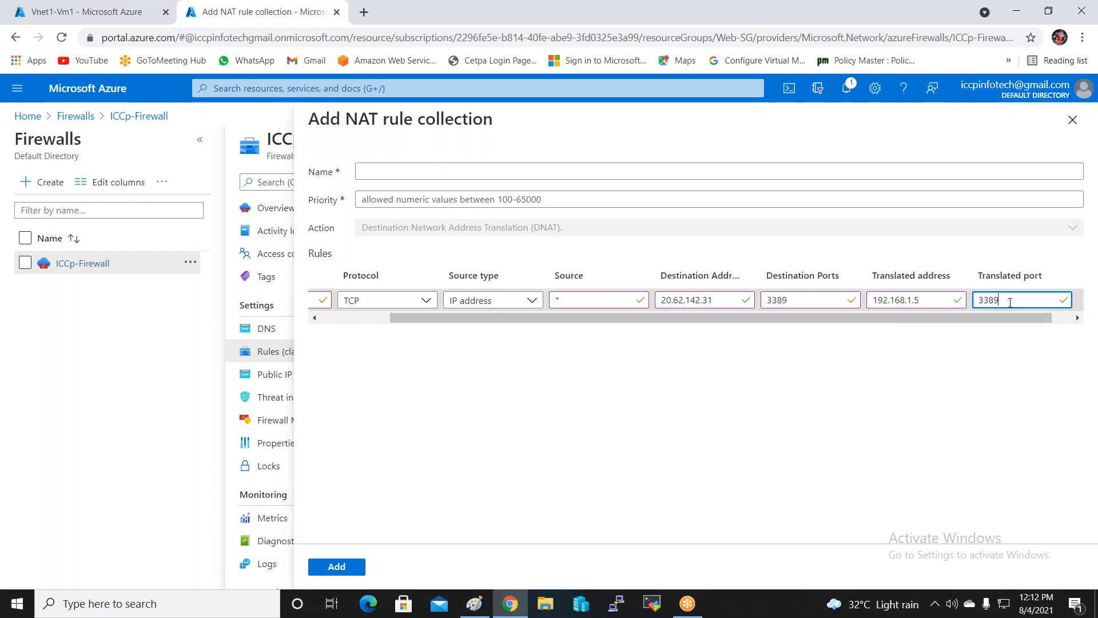
left_click_drag(850, 320, 764, 325)
Name the NAT rule collection Allow-RDP, set its priority to 1001, and add it to the firewall.
left_click(362, 170)
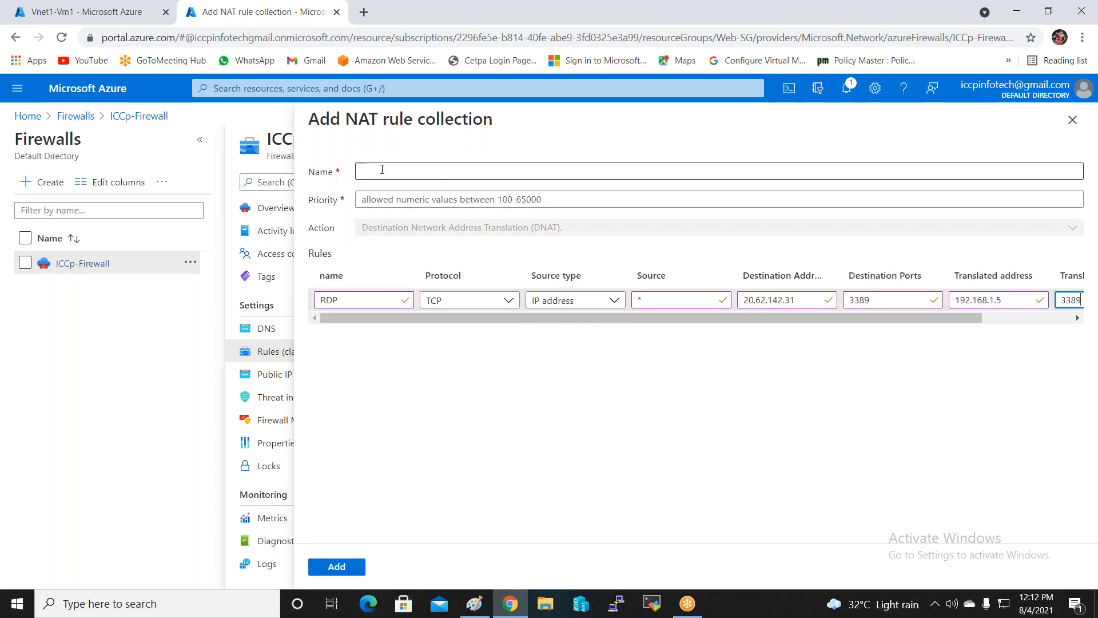
type("Allow")
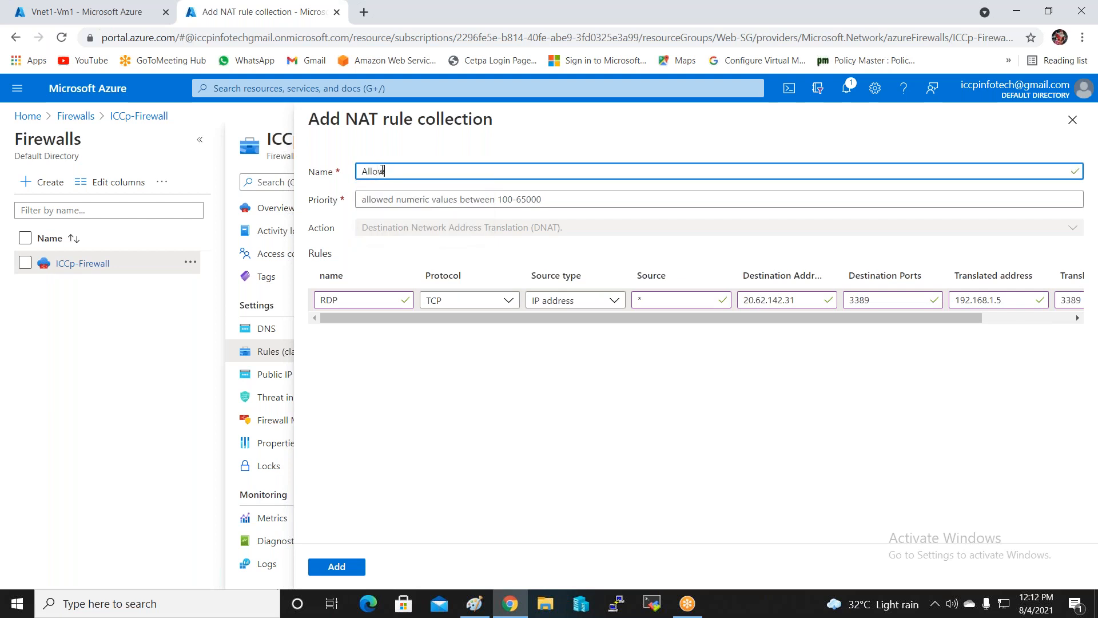
type("-RDP")
left_click(379, 197)
type("100")
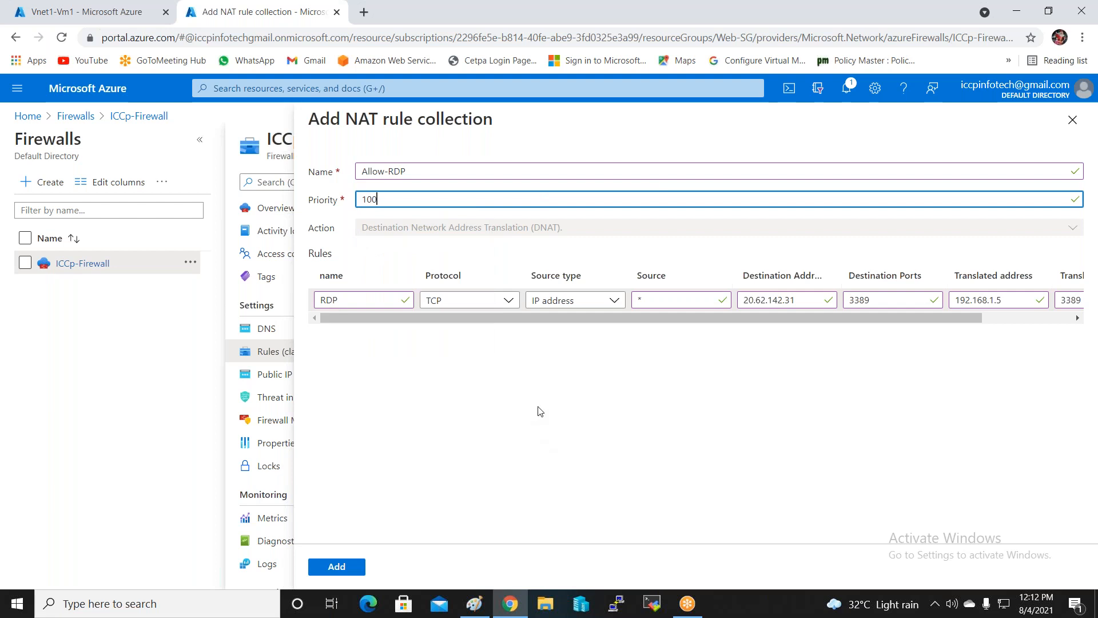
type("1")
left_click(336, 566)
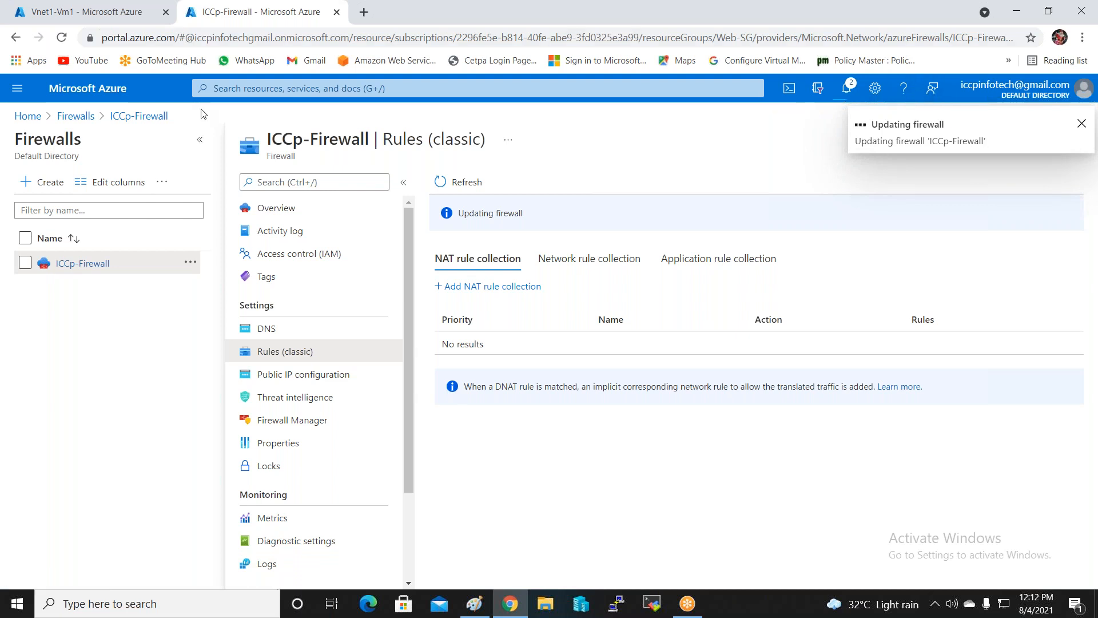
Open Remote Desktop Connection, enter the firewall's public IP 20.62.142.31 as the computer, and minimize the window.
key("super")
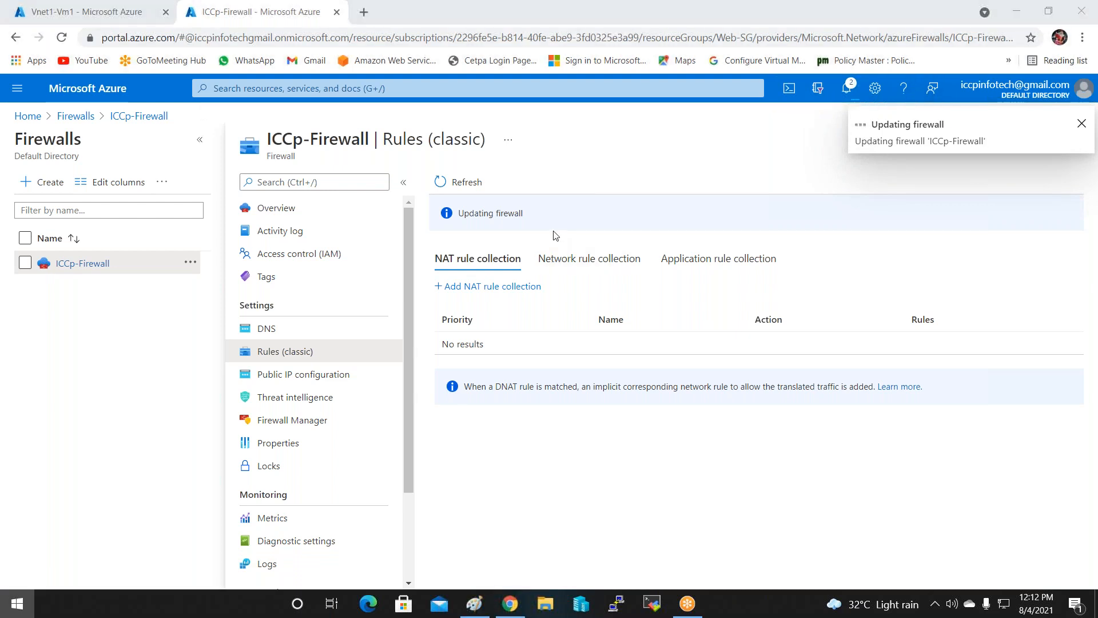
type("rem")
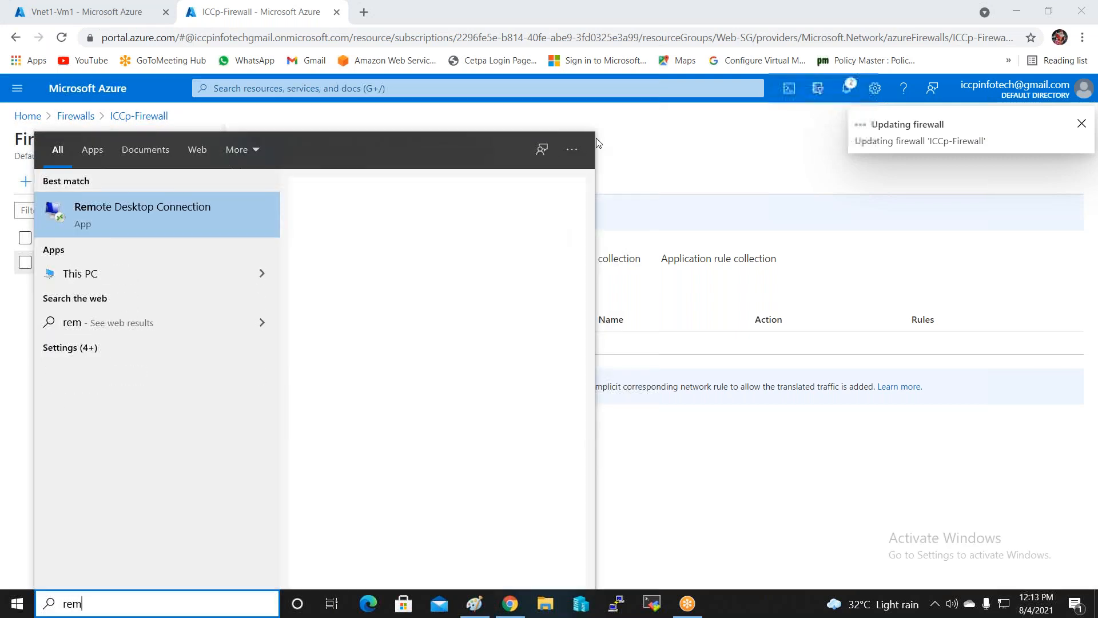
left_click(159, 201)
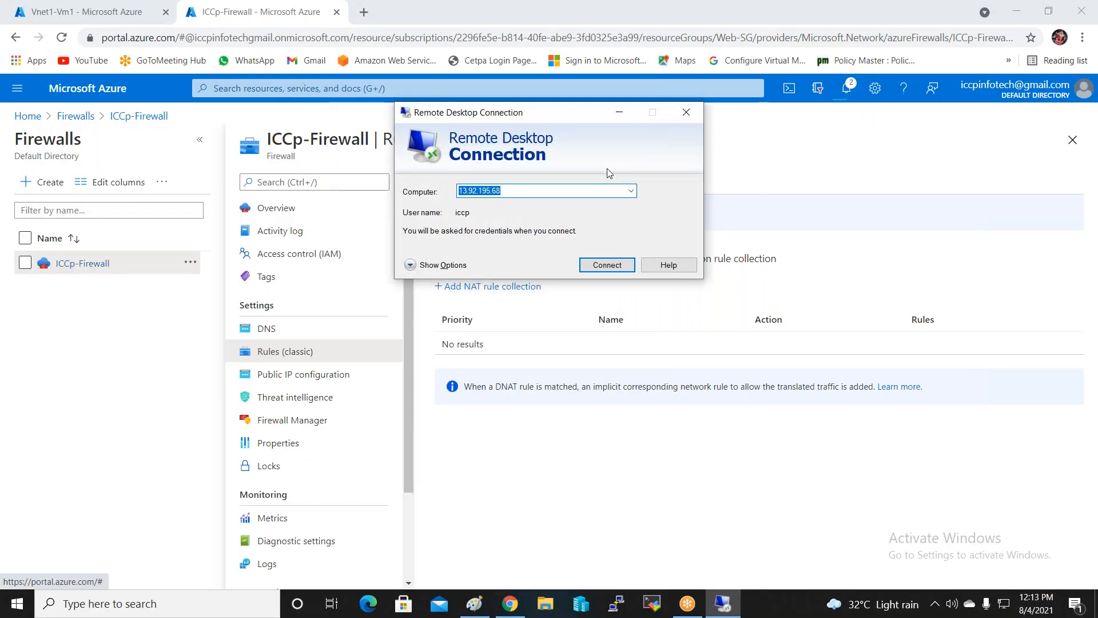
type("20.62.142.31")
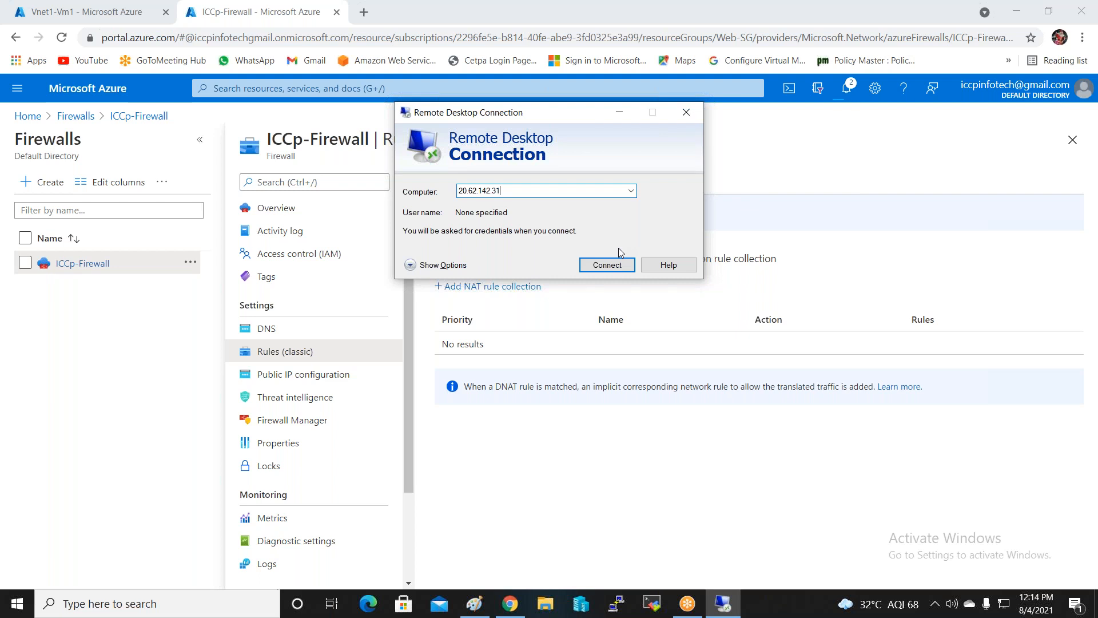
left_click(624, 115)
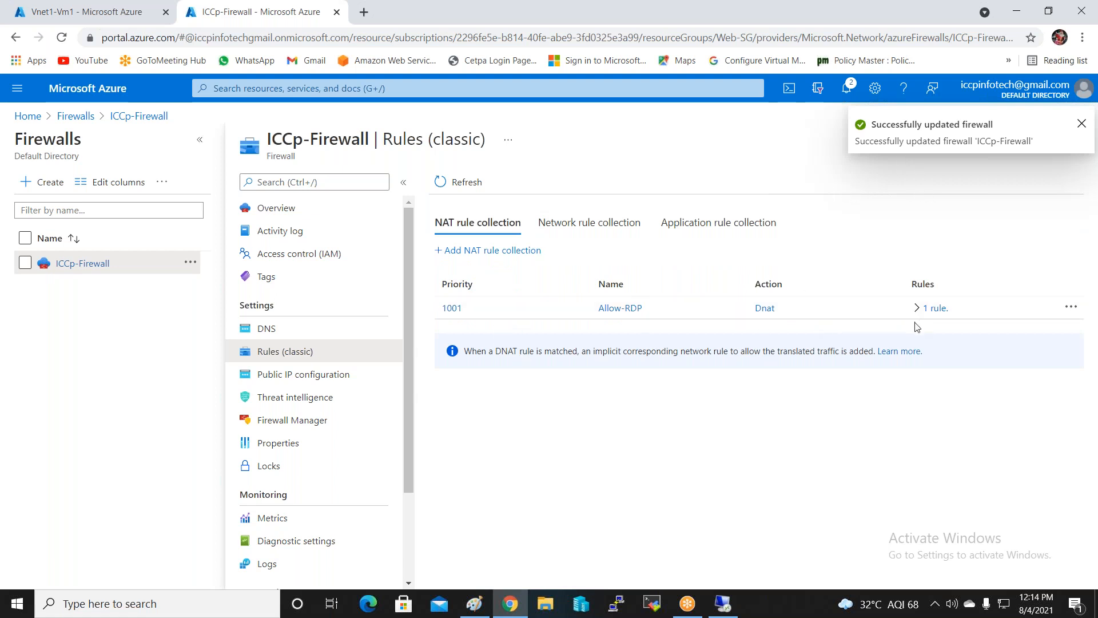
Connect to 20.62.142.31 from Remote Desktop Connection with the VM's user name and password, and accept the untrusted certificate.
left_click(735, 601)
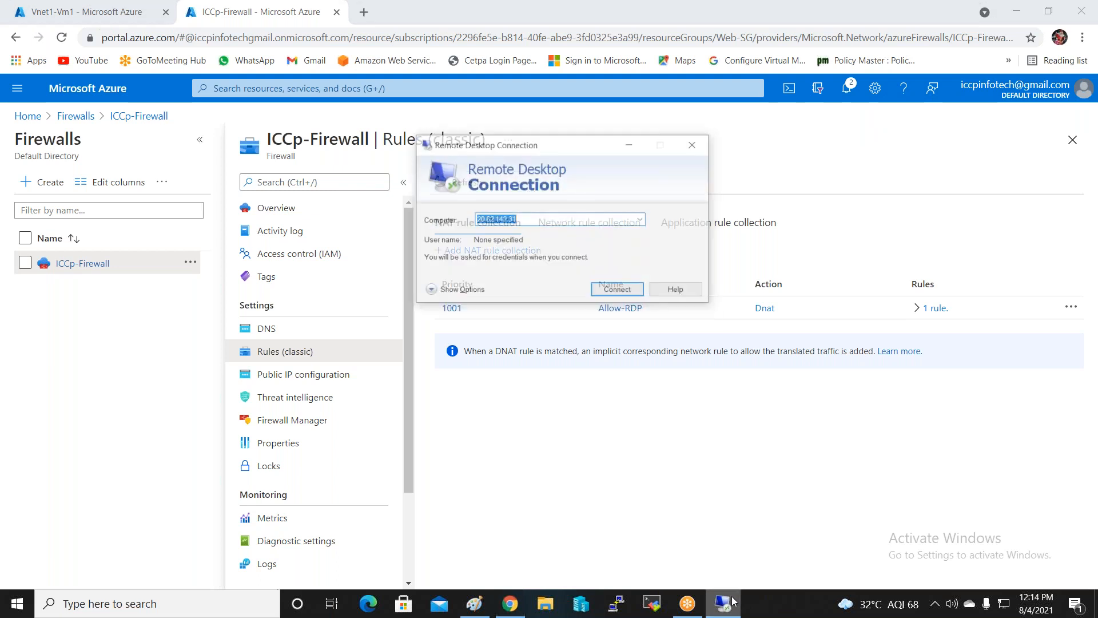
left_click(598, 266)
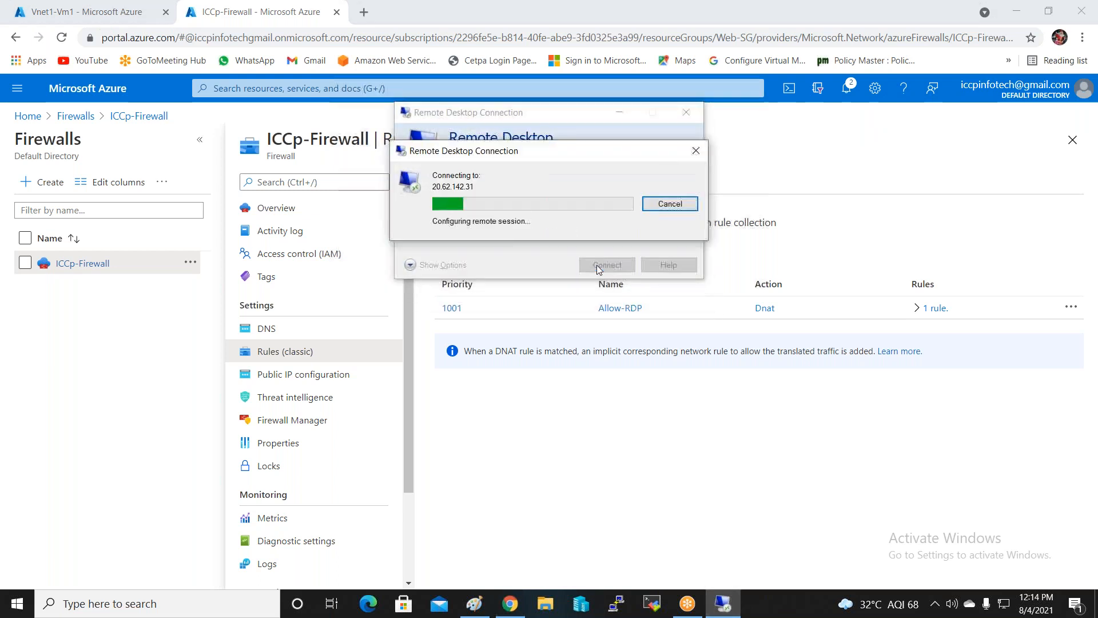
type("iccp")
key("Tab")
type("************")
key("Return")
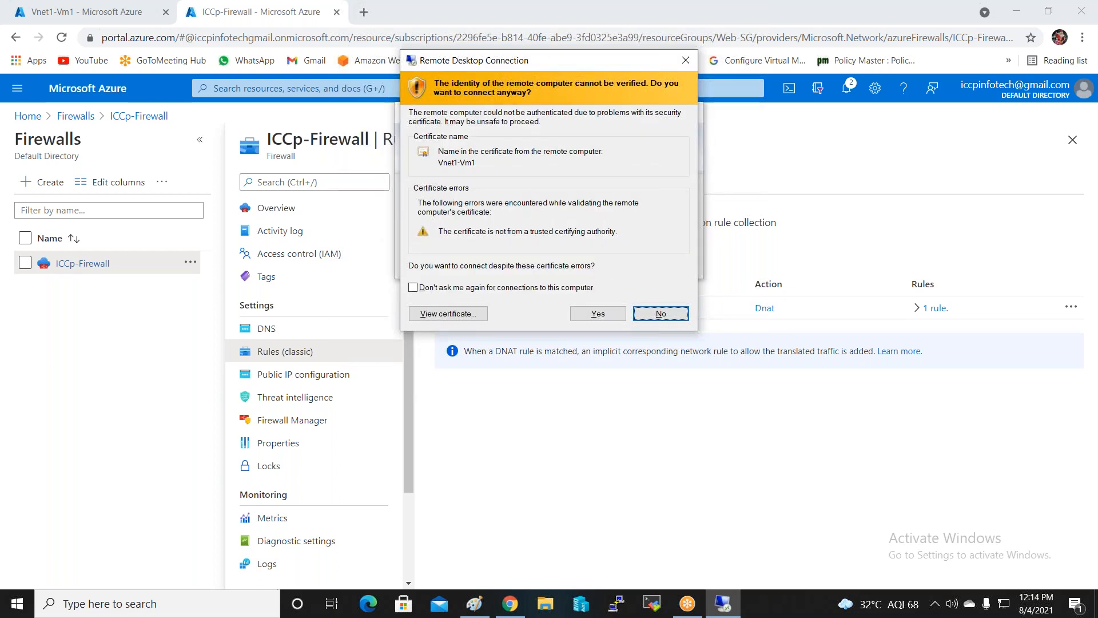
left_click(607, 318)
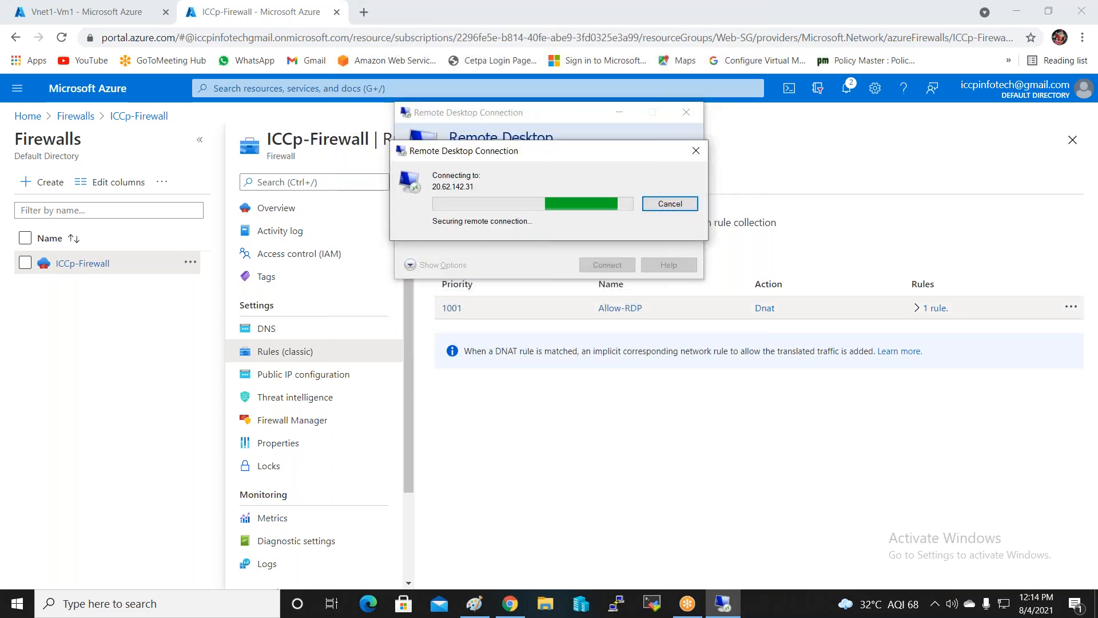
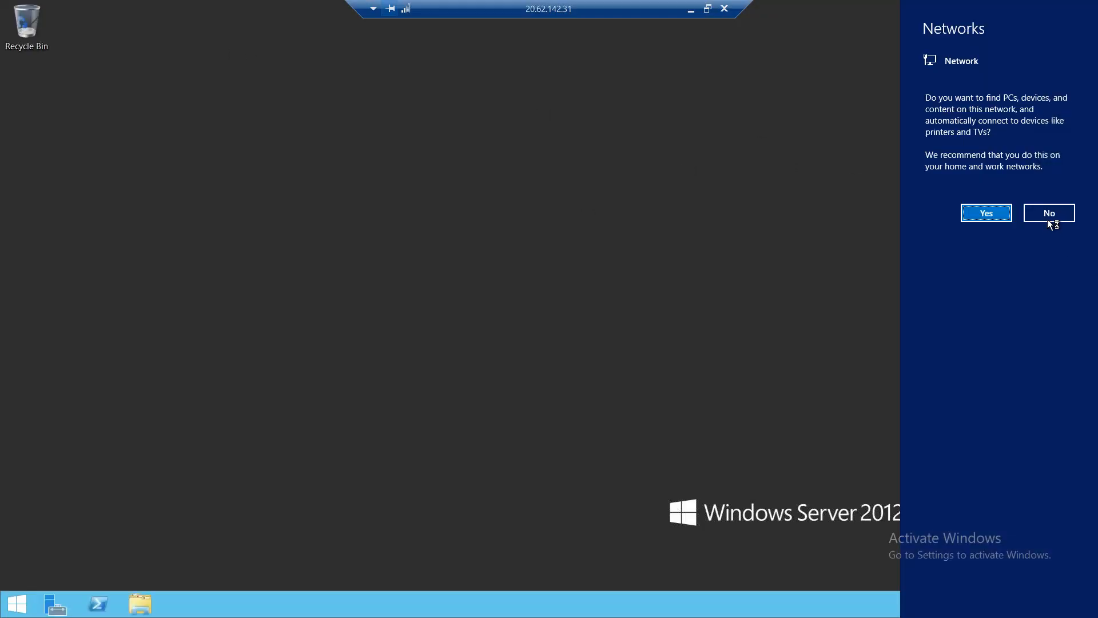
Decline network discovery on the remote VM.
left_click(1048, 214)
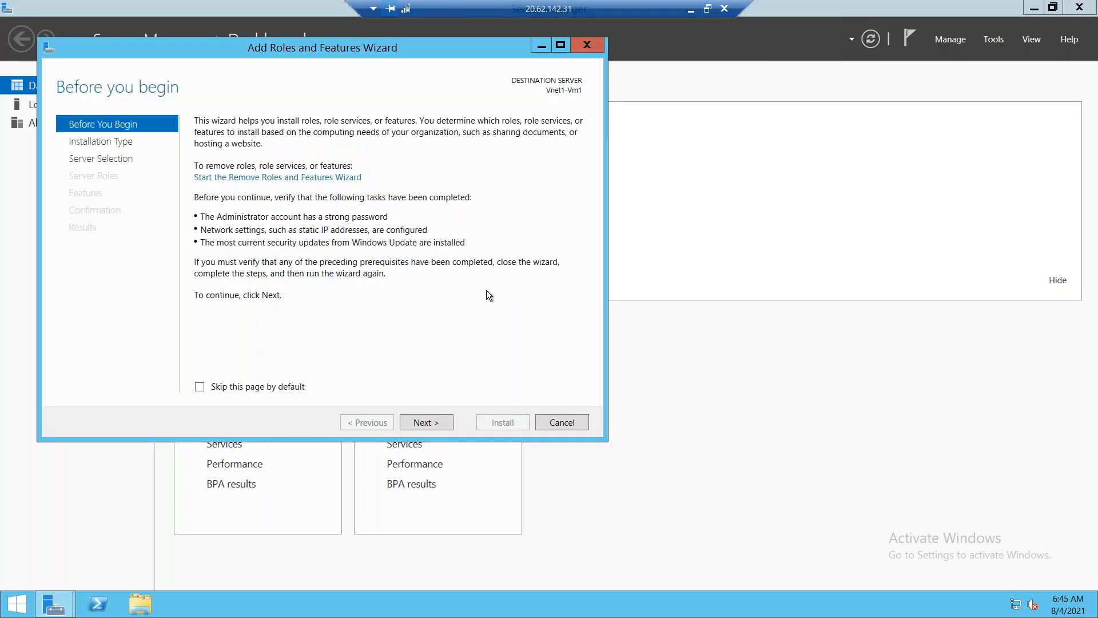
left_click(434, 424)
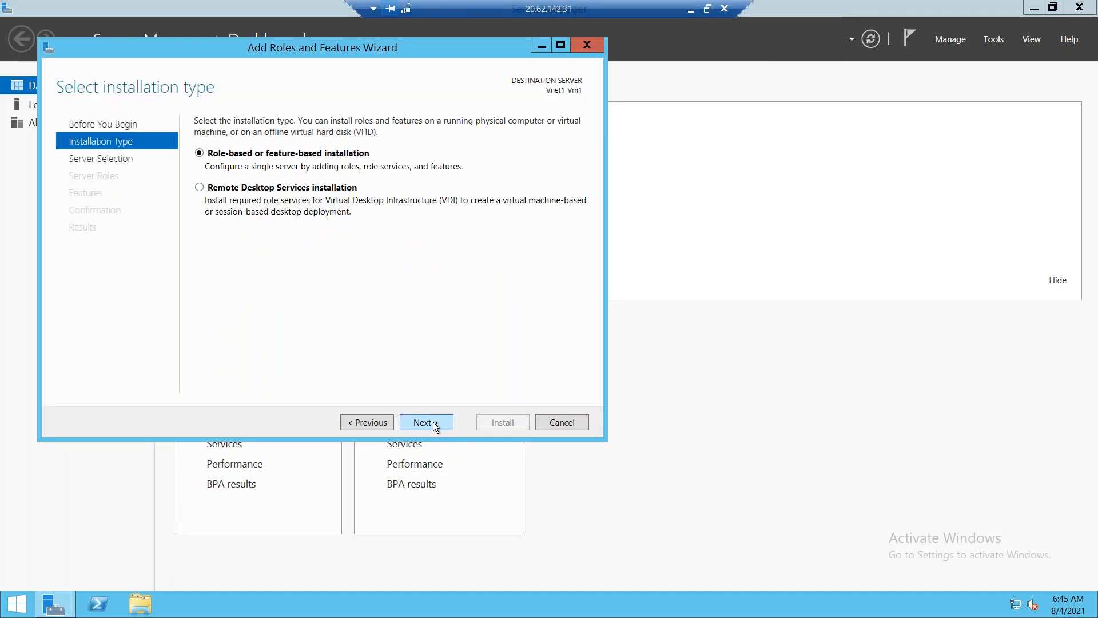
left_click(435, 425)
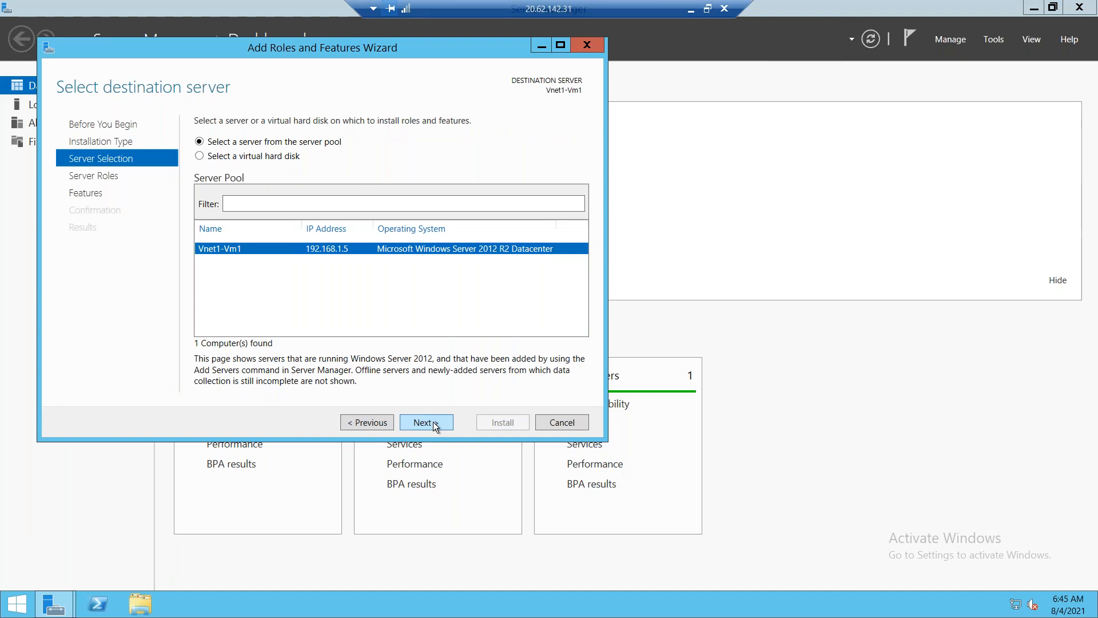
left_click(437, 424)
left_click(377, 423)
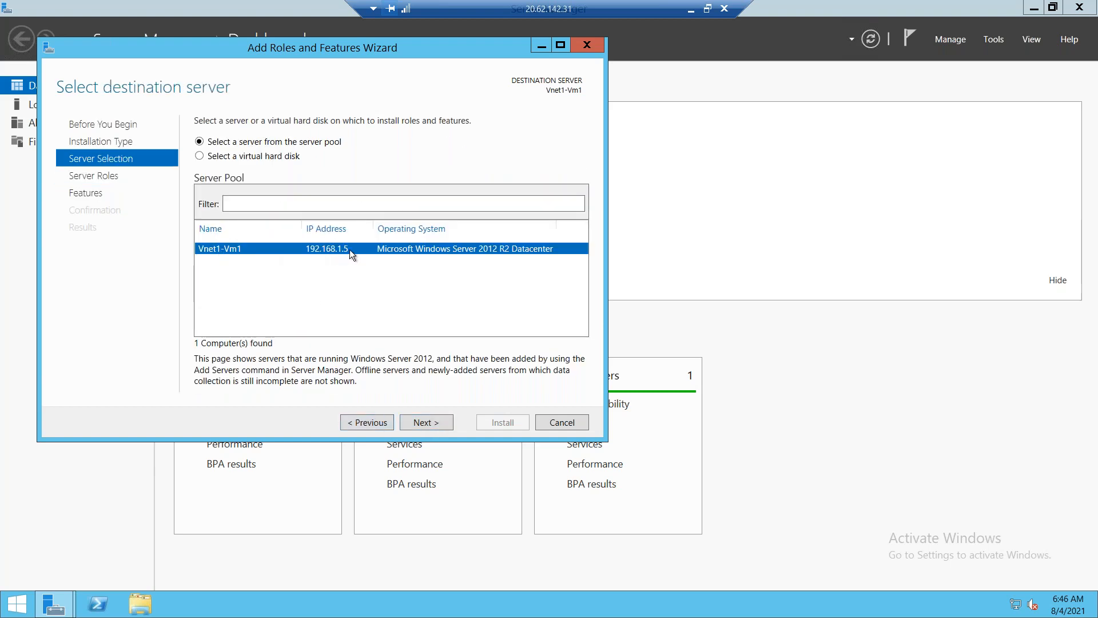
left_click(432, 424)
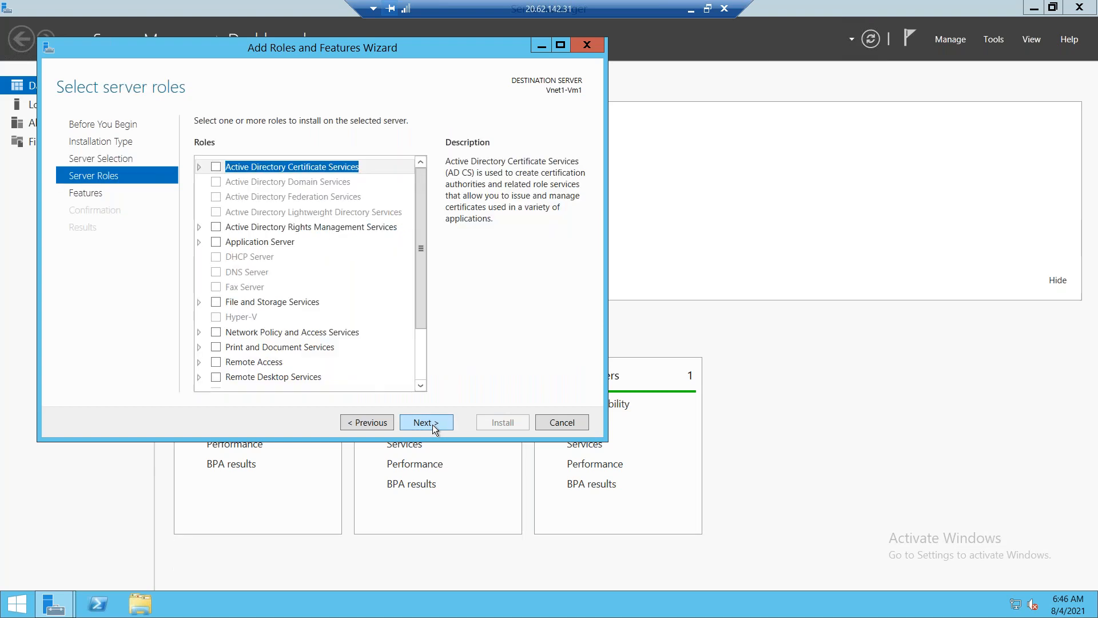
scroll(262, 311, "down", 1)
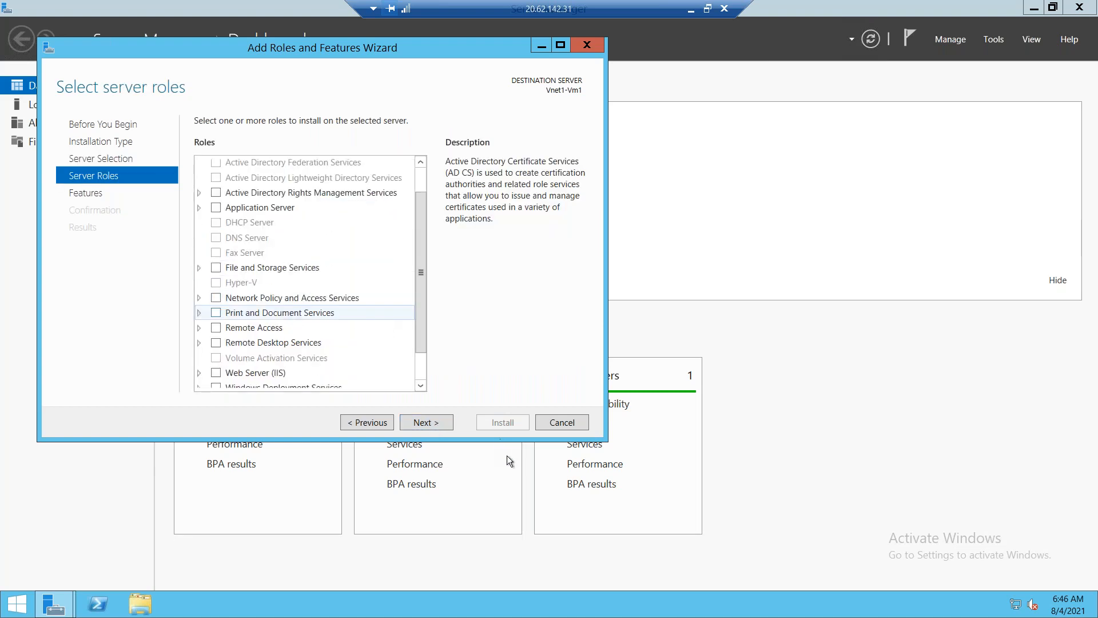
left_click(557, 420)
Start a role-based installation on server Vnet1-Vm1 and select the Web Server (IIS) role with its required features.
left_click(405, 176)
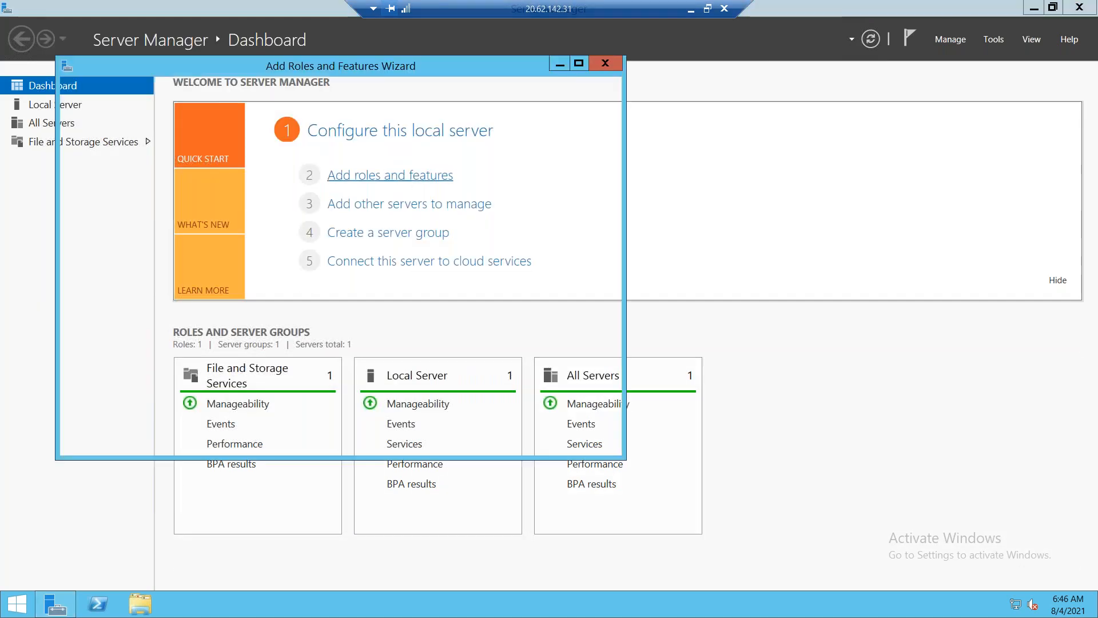
left_click(442, 440)
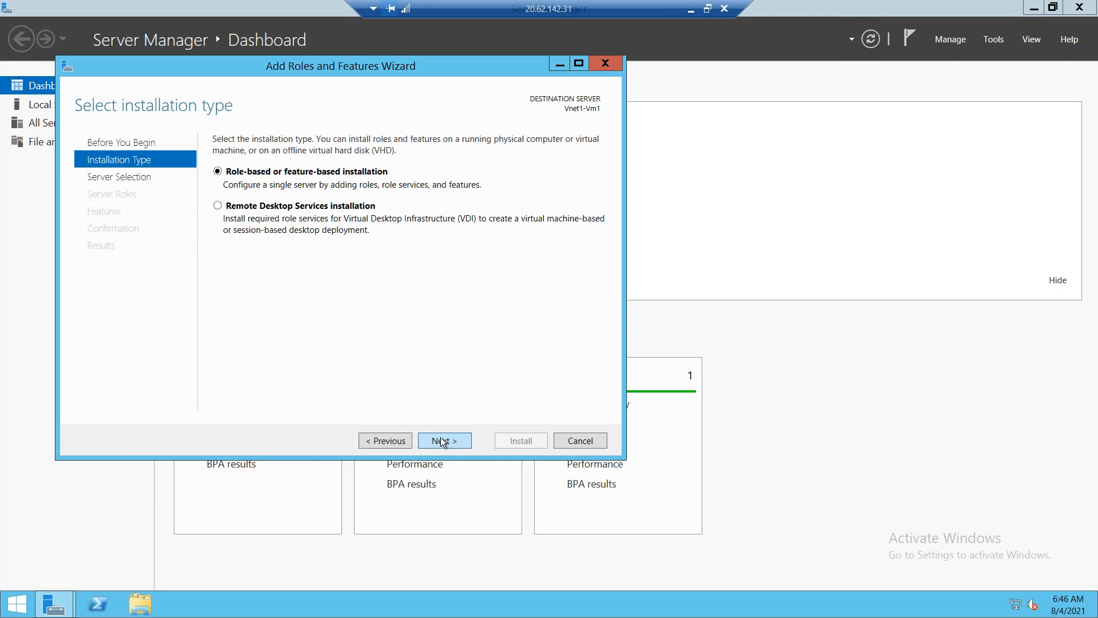
left_click(442, 440)
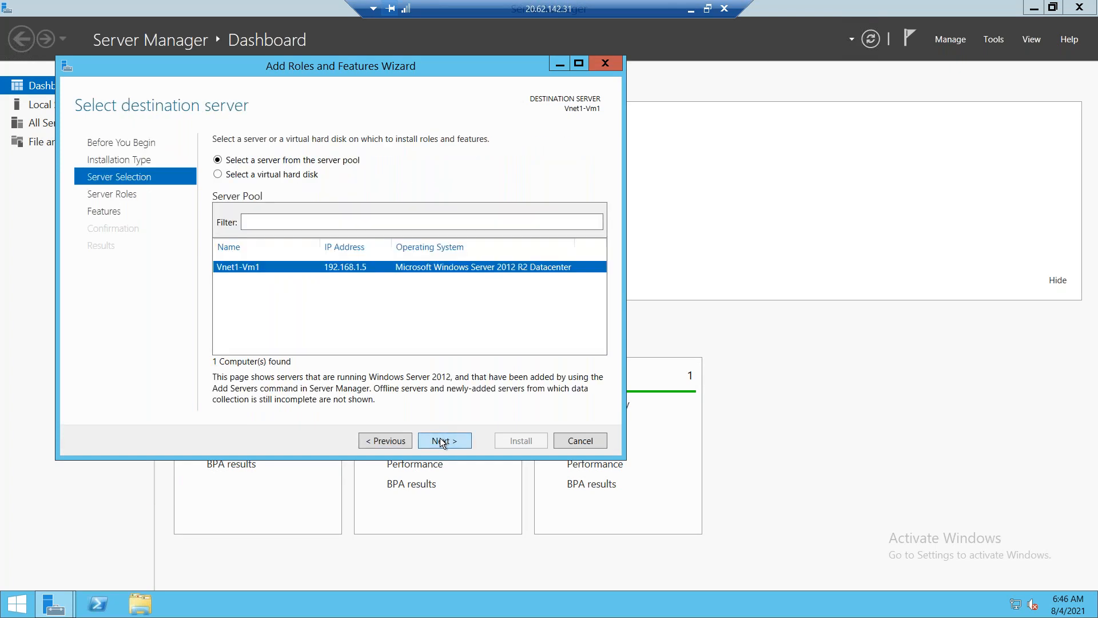
left_click(442, 440)
scroll(232, 357, "down", 2)
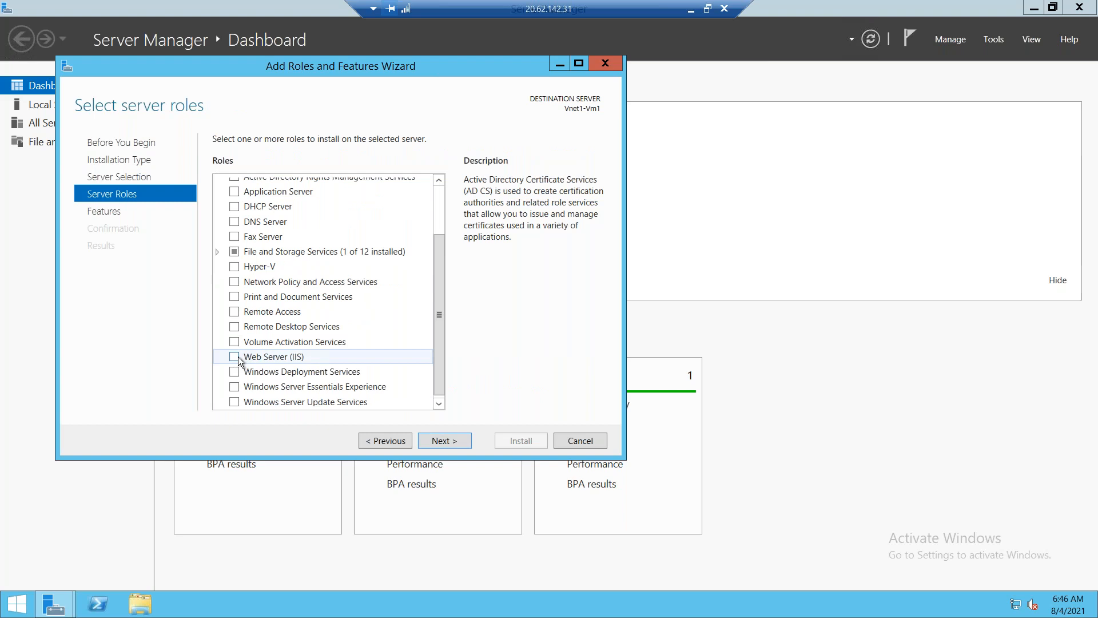
left_click(271, 359)
left_click(376, 375)
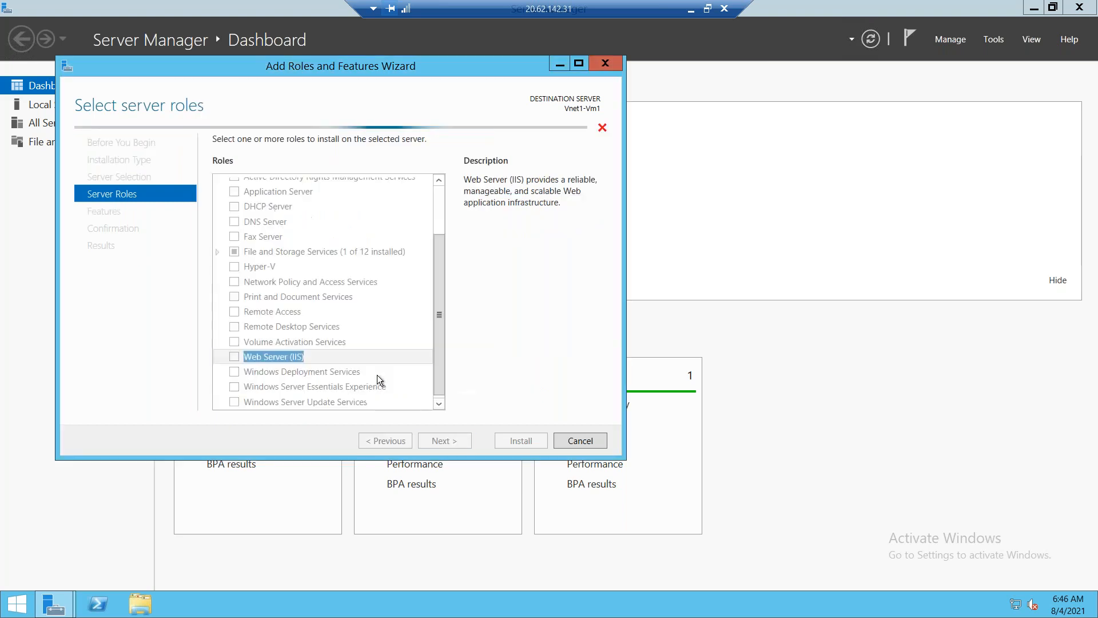
Keep the default features and role services for Web Server (IIS) and start the installation.
left_click(445, 444)
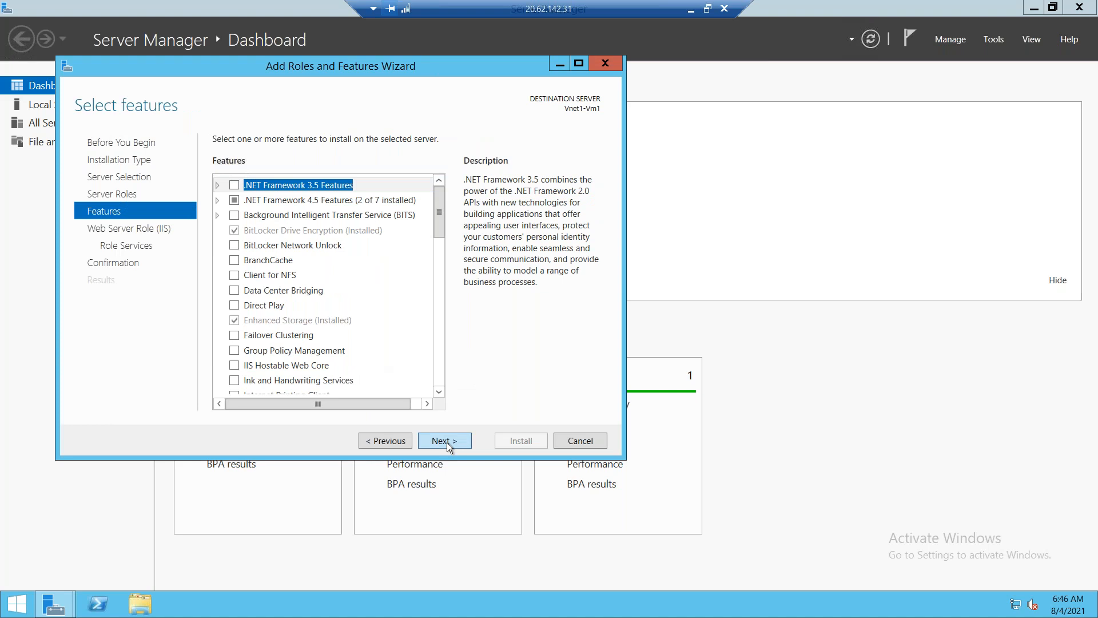
left_click(448, 442)
left_click(447, 442)
left_click(447, 442)
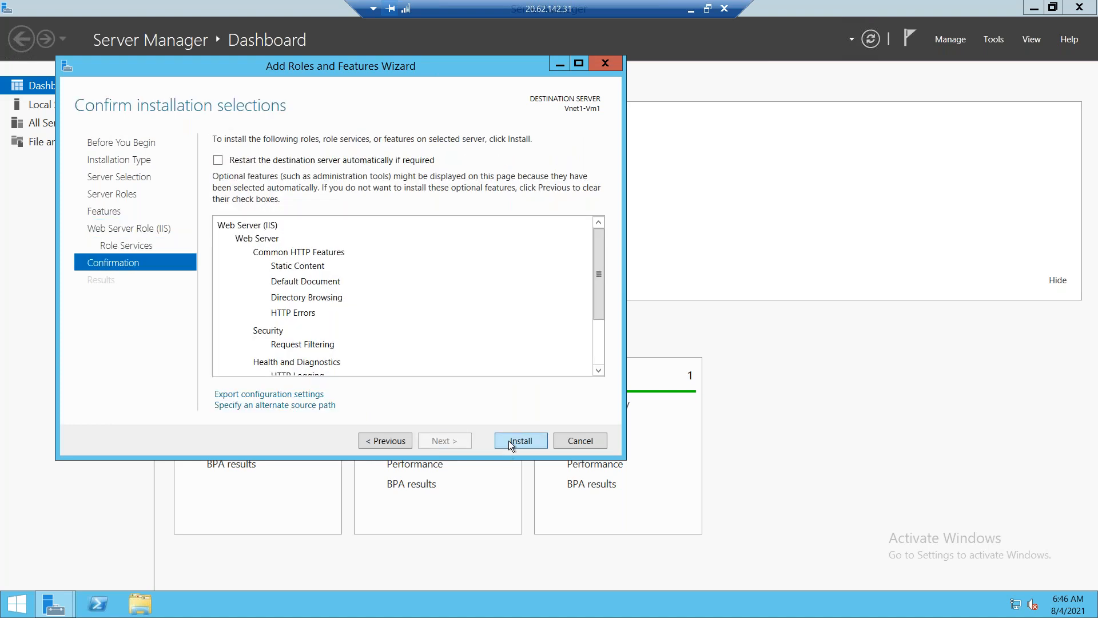
left_click(509, 442)
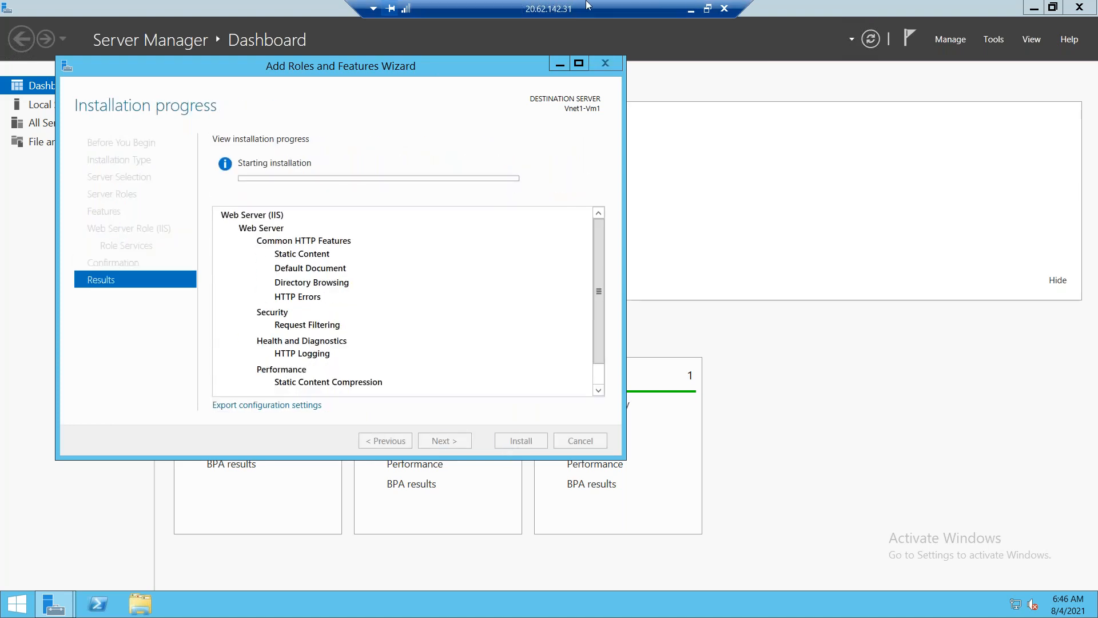
Minimize the remote session and try to open the VM's private IP 192.168.1.5 in a new browser tab.
left_click(693, 10)
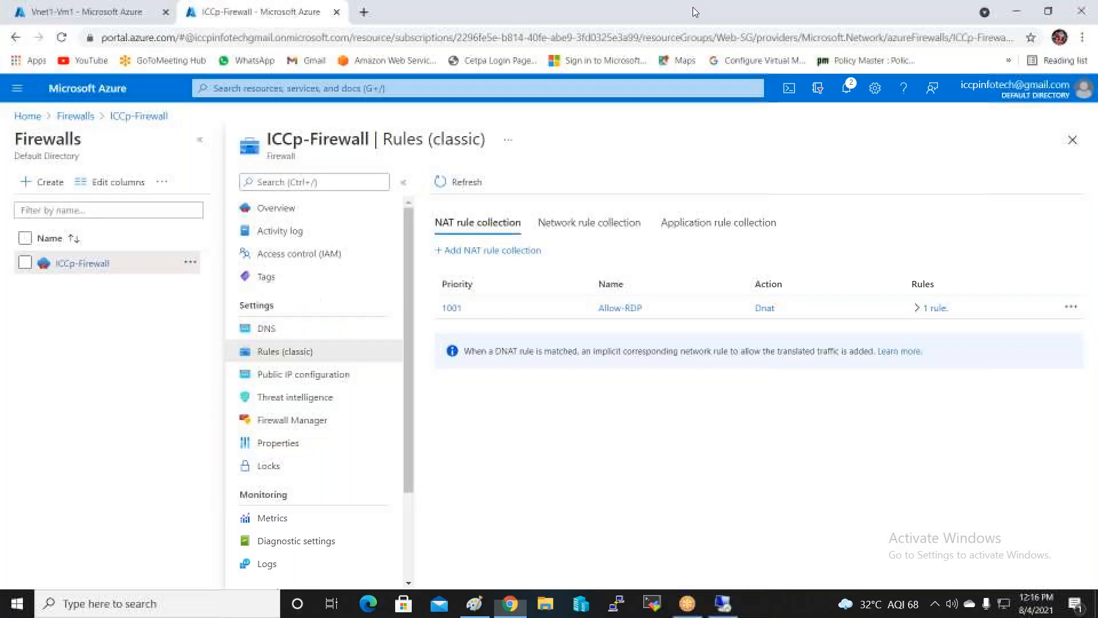
left_click(365, 11)
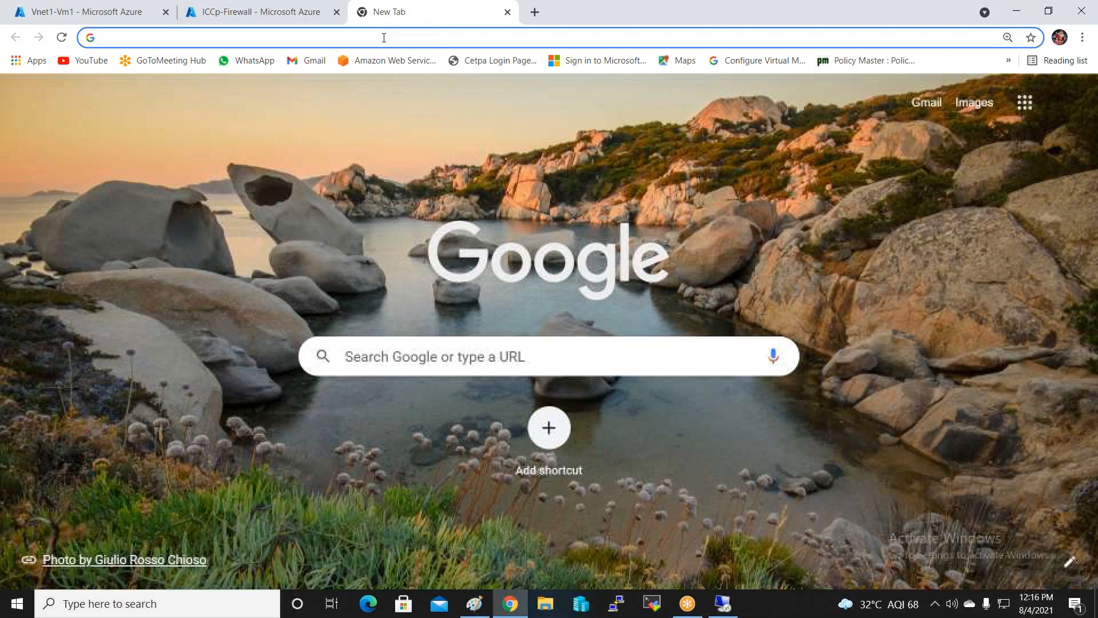
left_click(384, 37)
type("192")
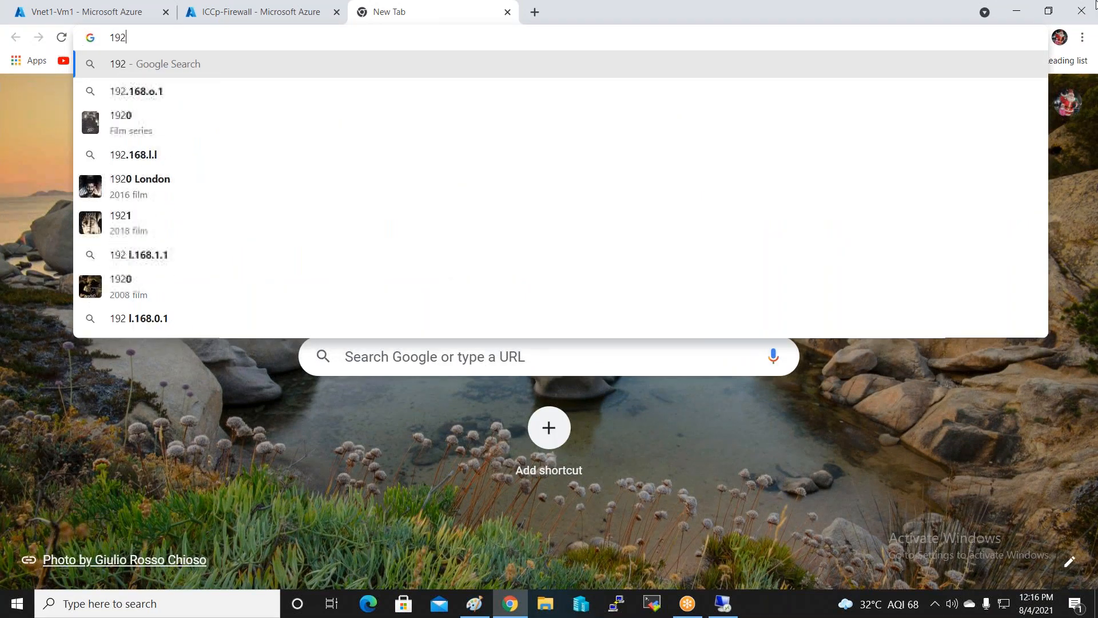
type(".168.1.5")
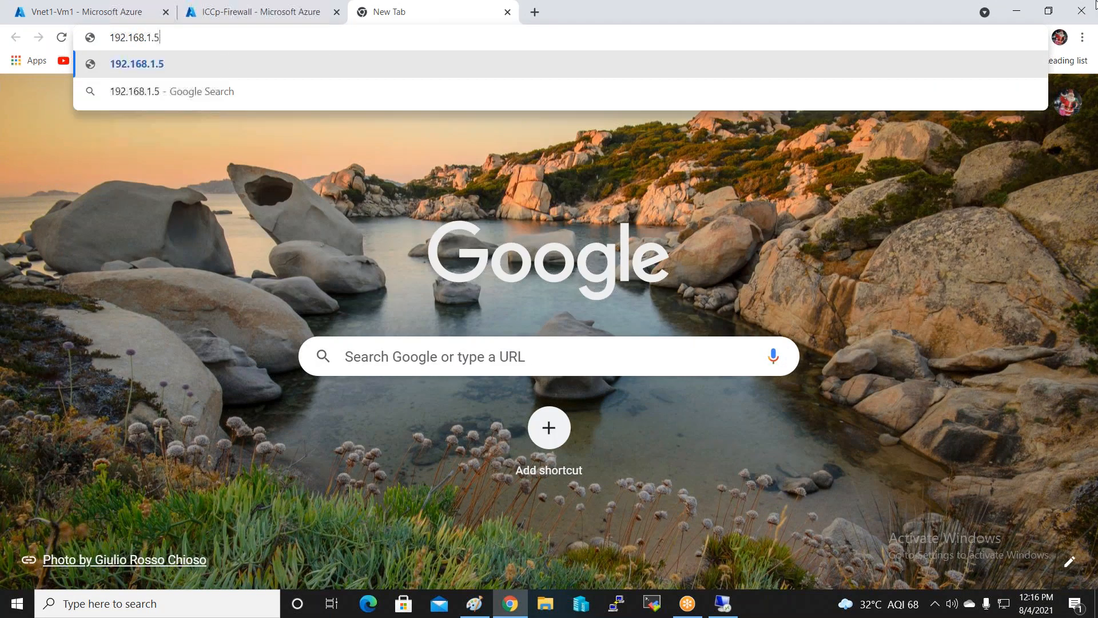
key("Return")
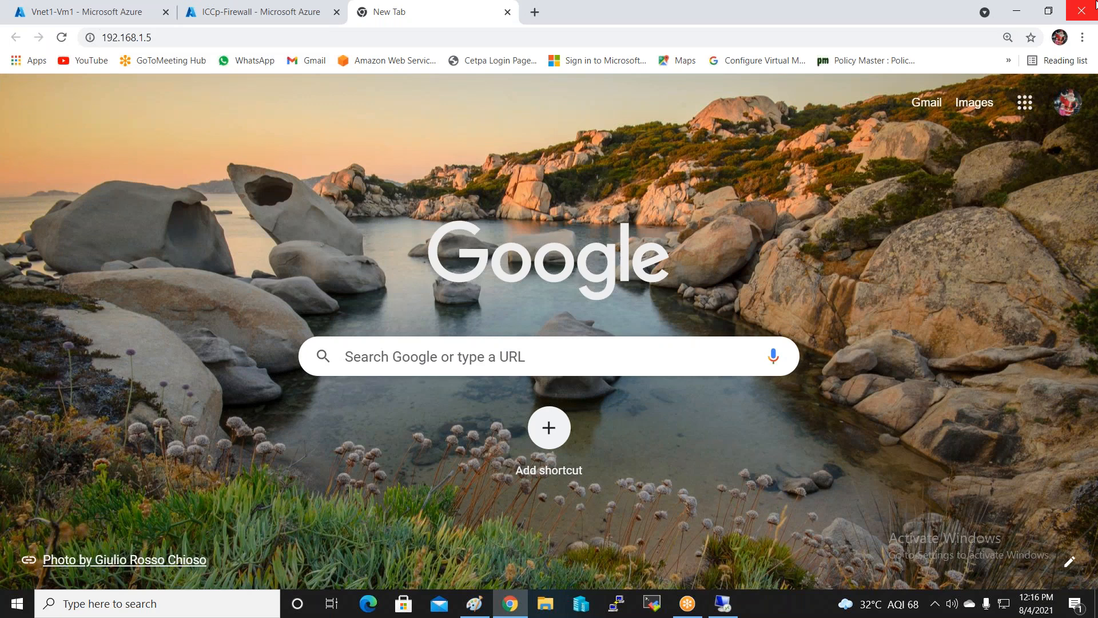
Browse to the firewall's public IP 20.62.142.31 instead and check whether the VM's web page loads.
left_click(170, 36)
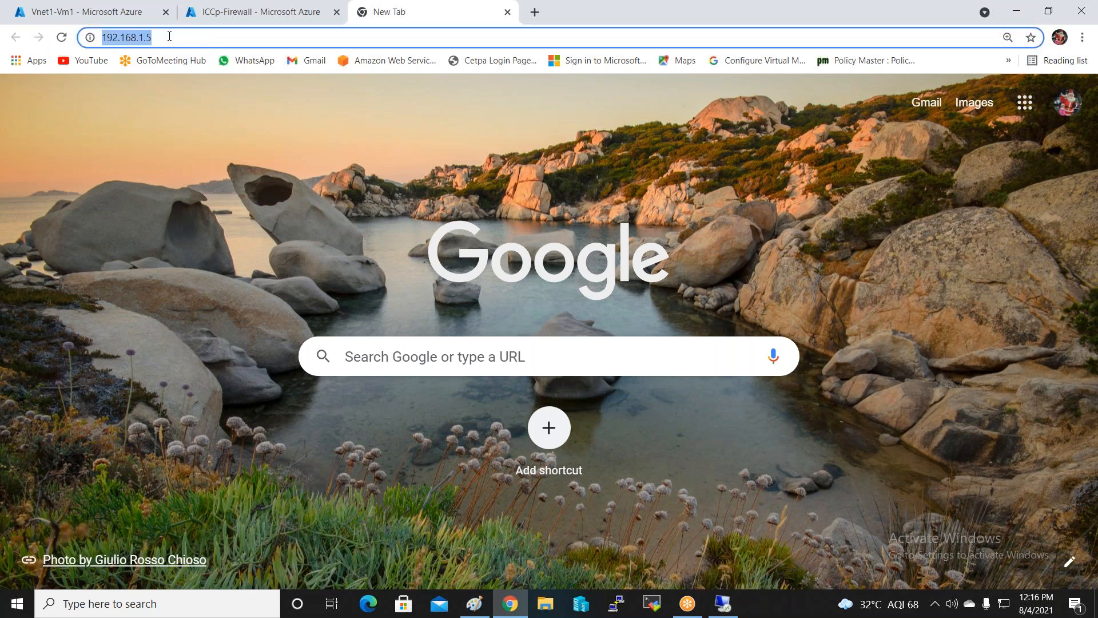
key("BackSpace")
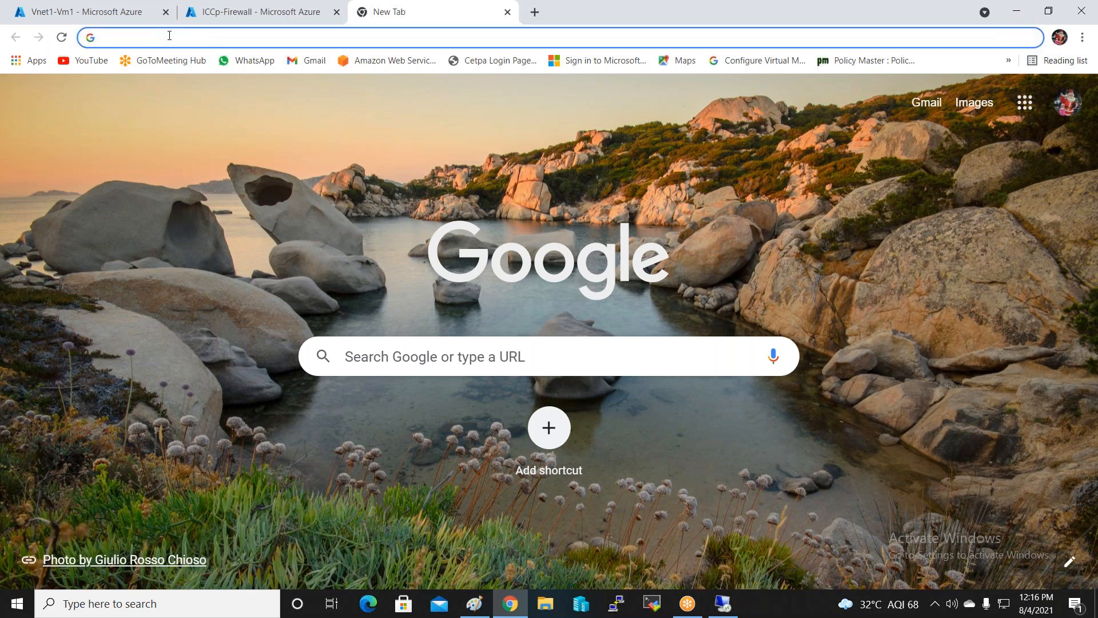
left_click(222, 17)
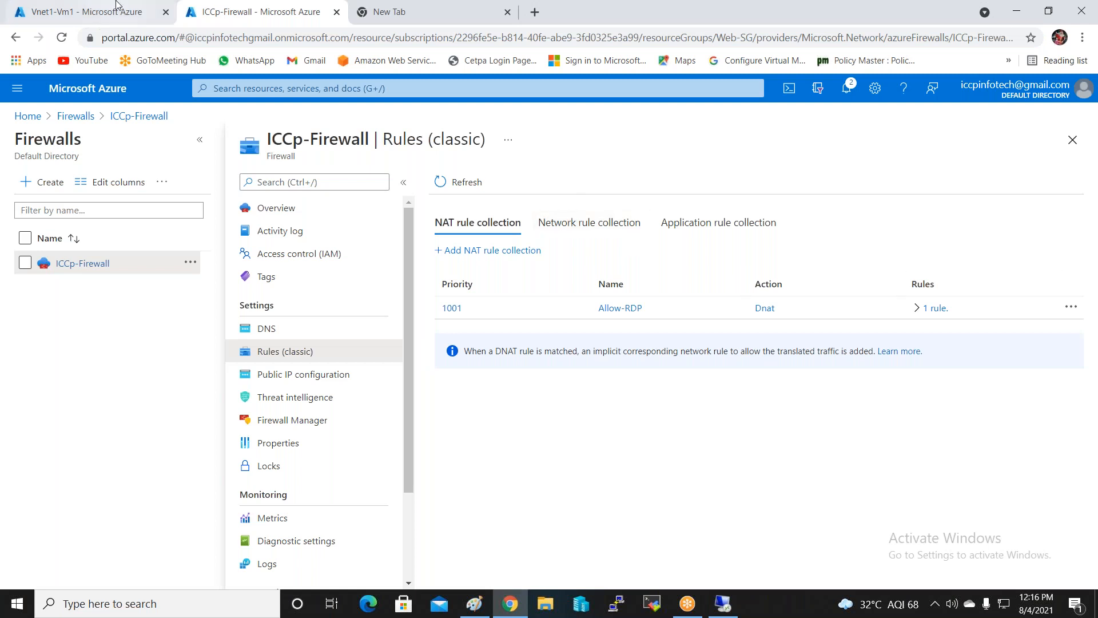
left_click(424, 16)
type("20.62.142.31")
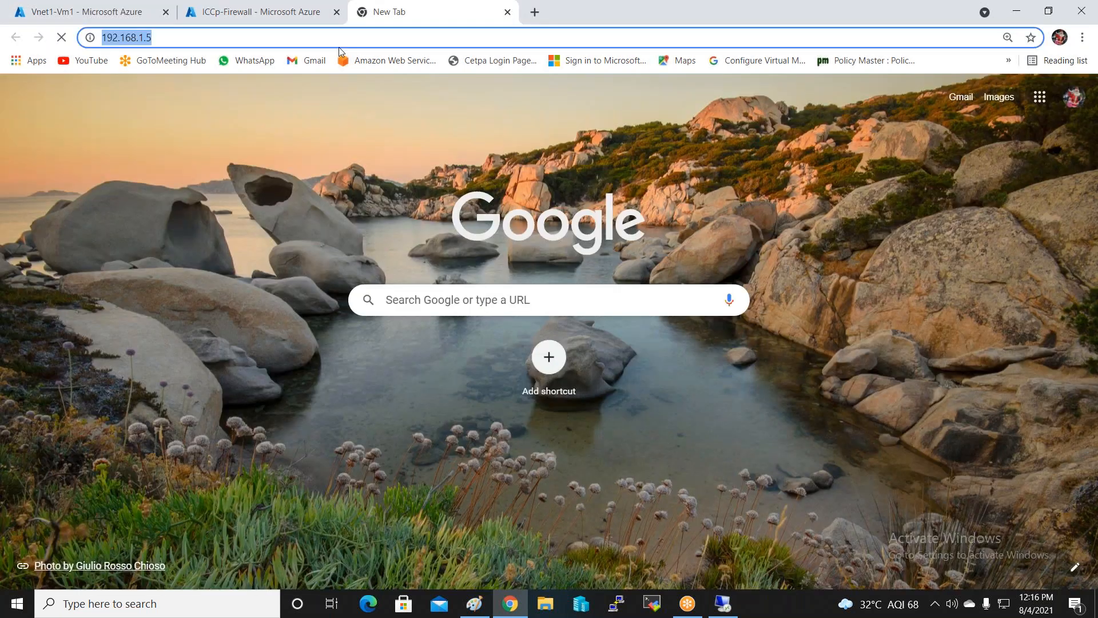
key("Return")
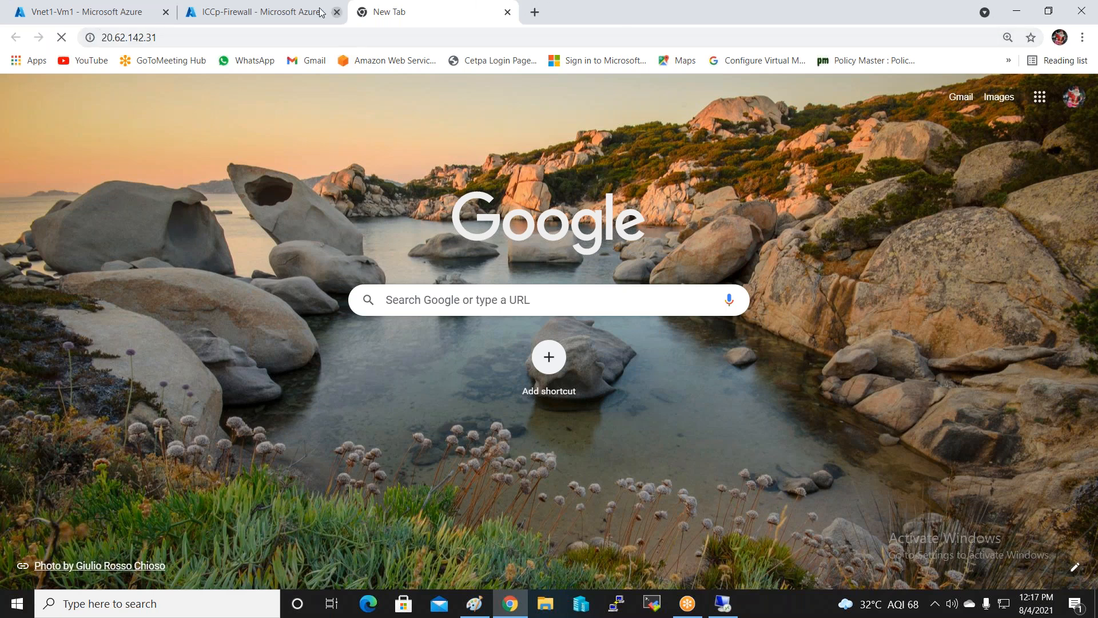
left_click(292, 13)
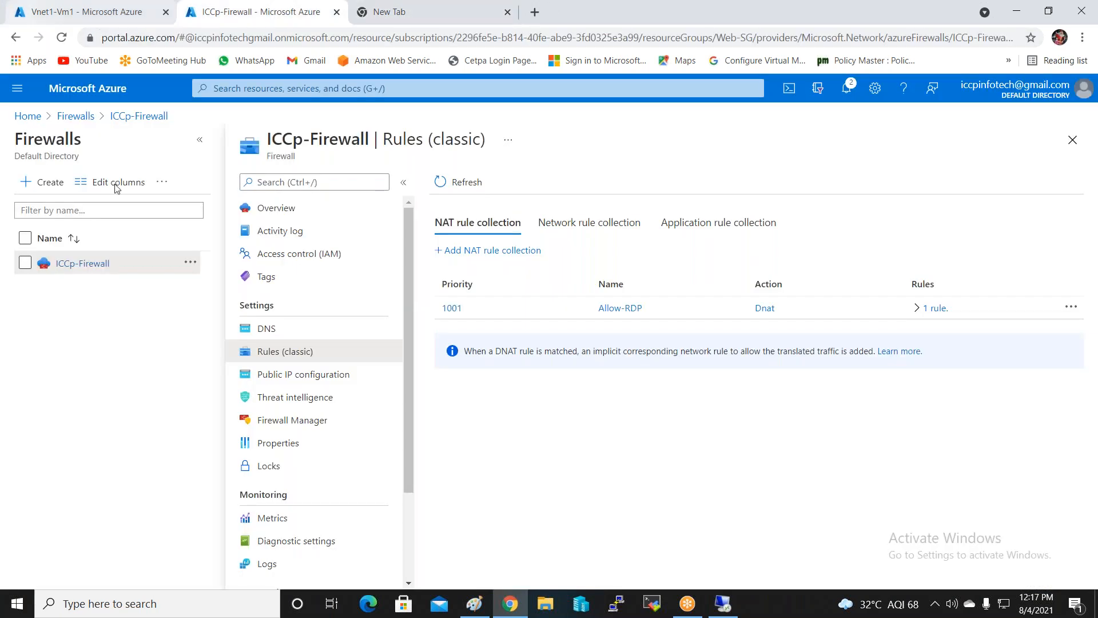
left_click(79, 17)
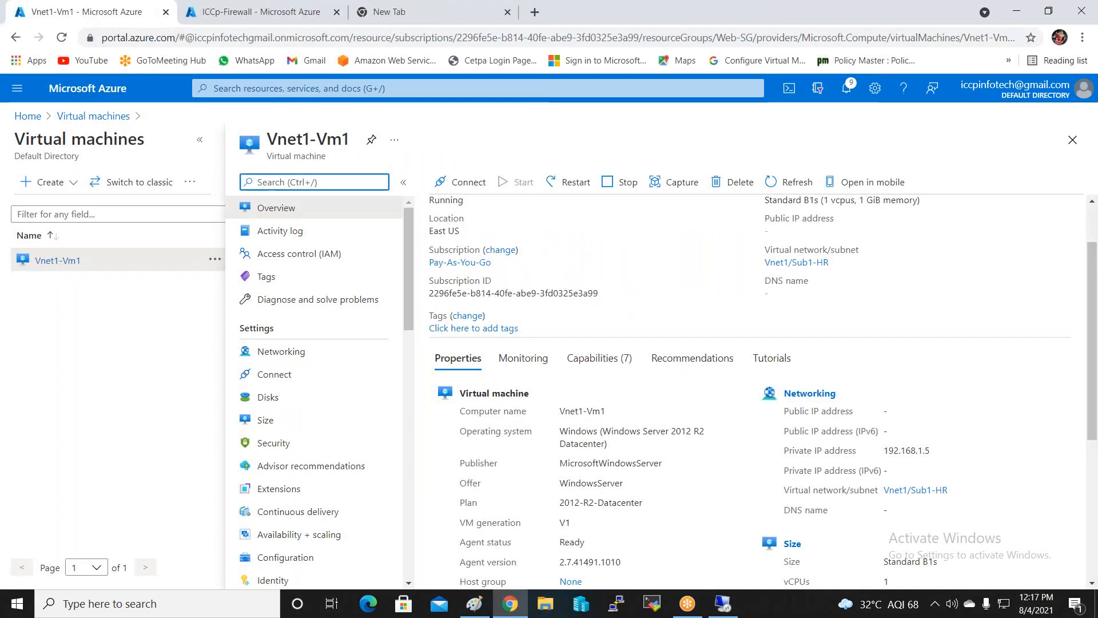
left_click(257, 16)
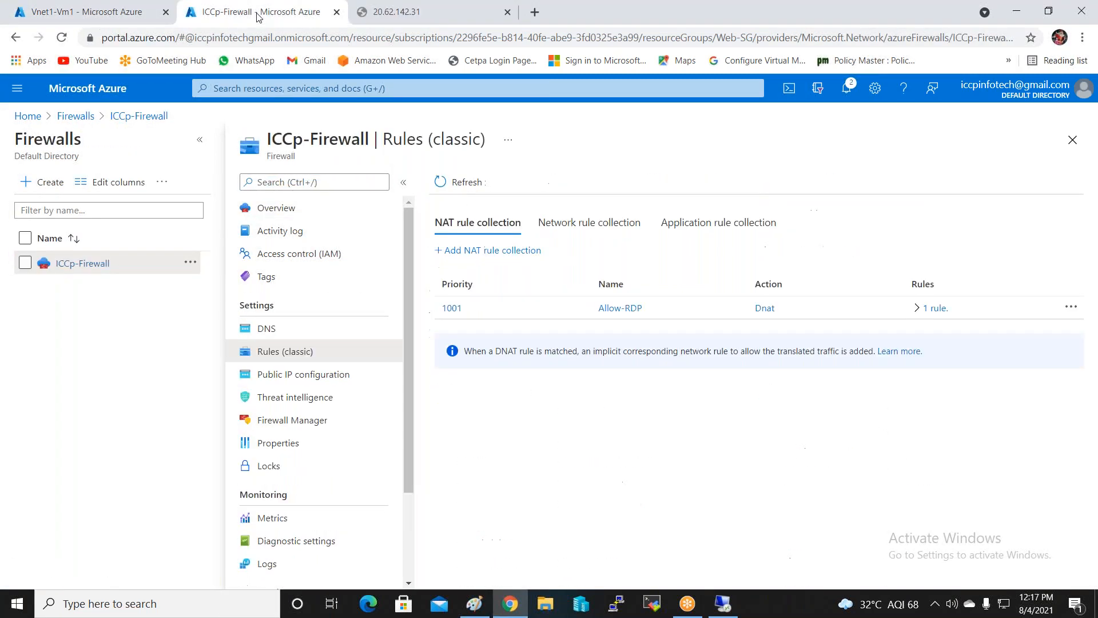
left_click(438, 12)
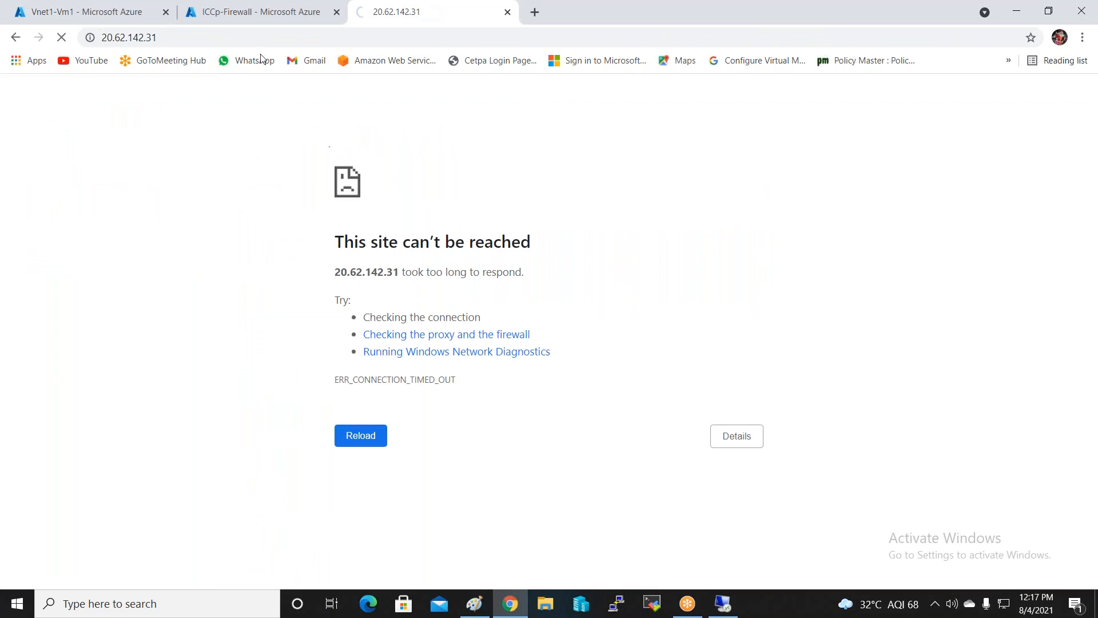
Start a new NAT rule collection on ICCp-Firewall named Allow-http with priority 1002.
left_click(237, 12)
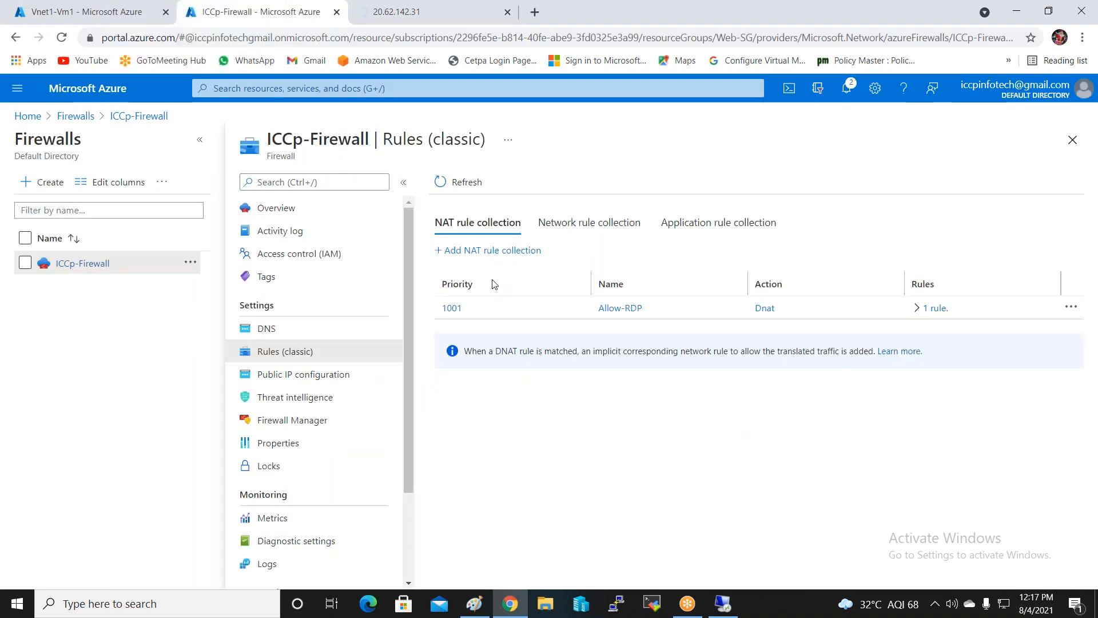
left_click(467, 254)
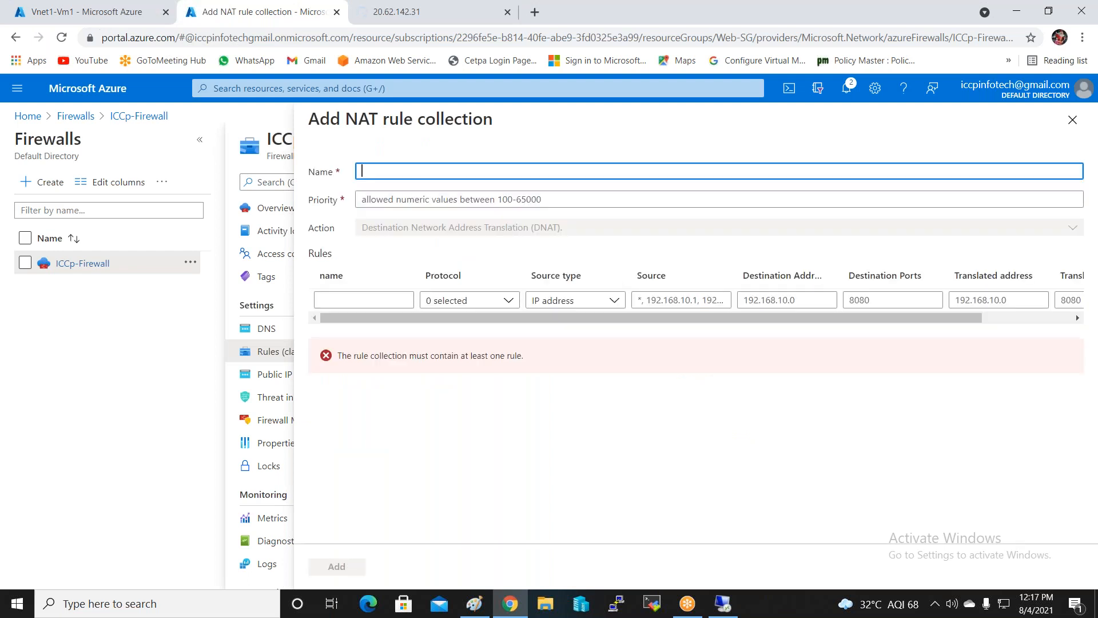
type("Alloe")
key("BackSpace")
type("w")
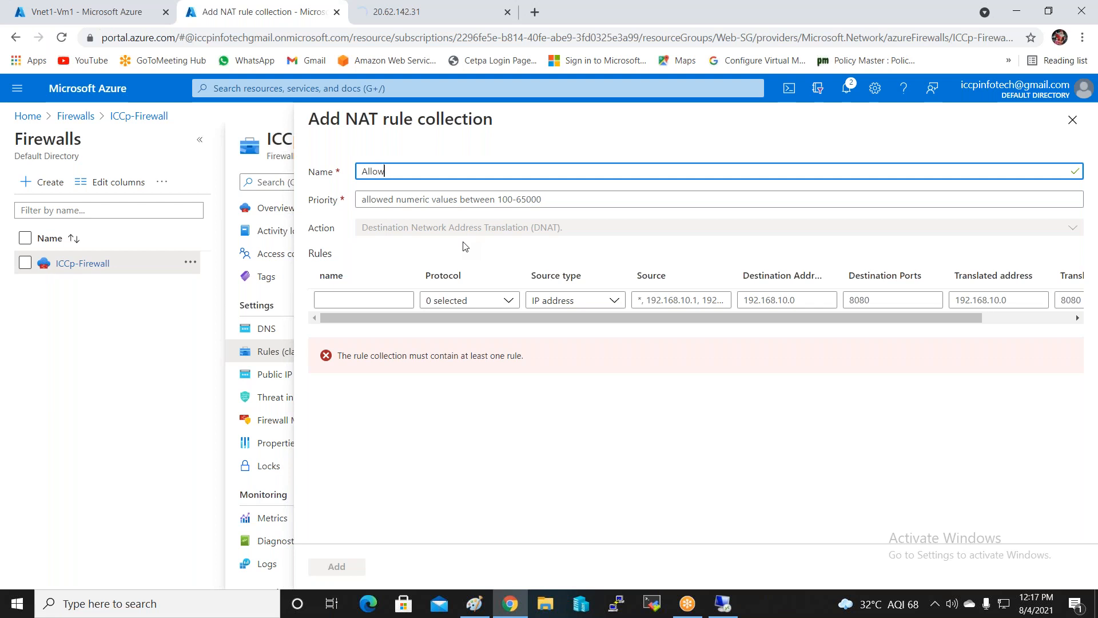
type("-http")
left_click(463, 198)
type("1002")
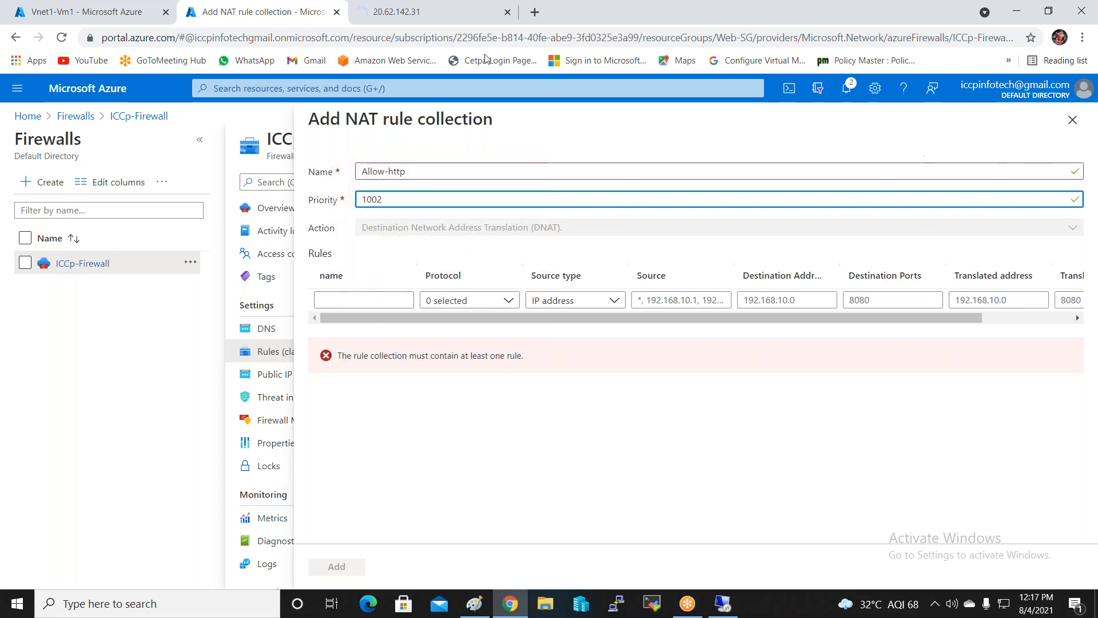
Name the NAT rule http, select the TCP protocol and allow any source IP address with *.
left_click(388, 301)
type("http")
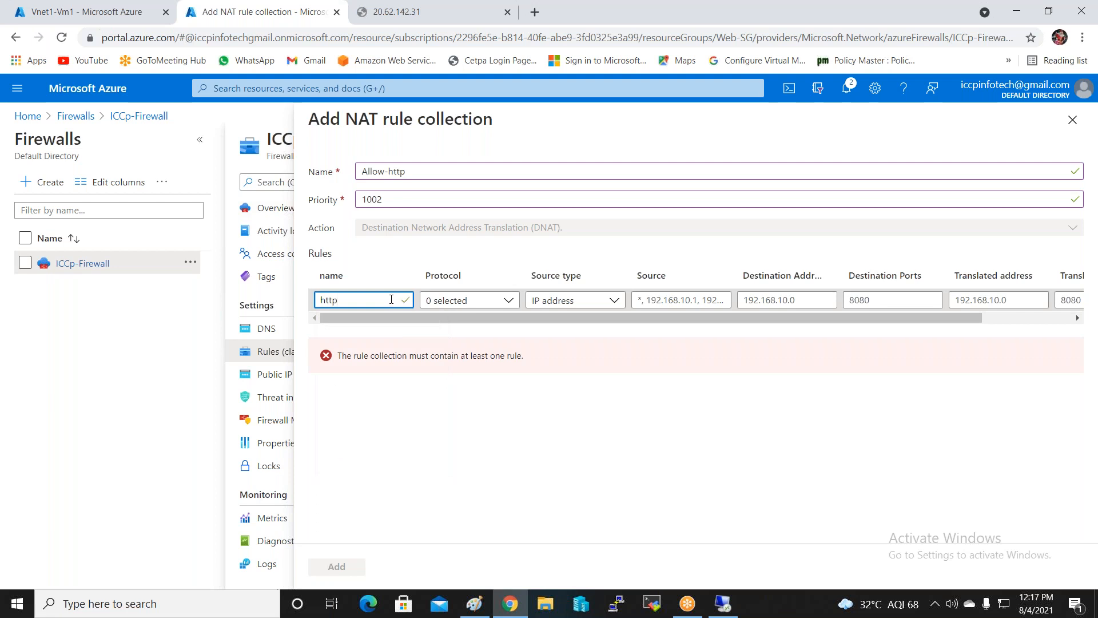
left_click(462, 301)
left_click(463, 321)
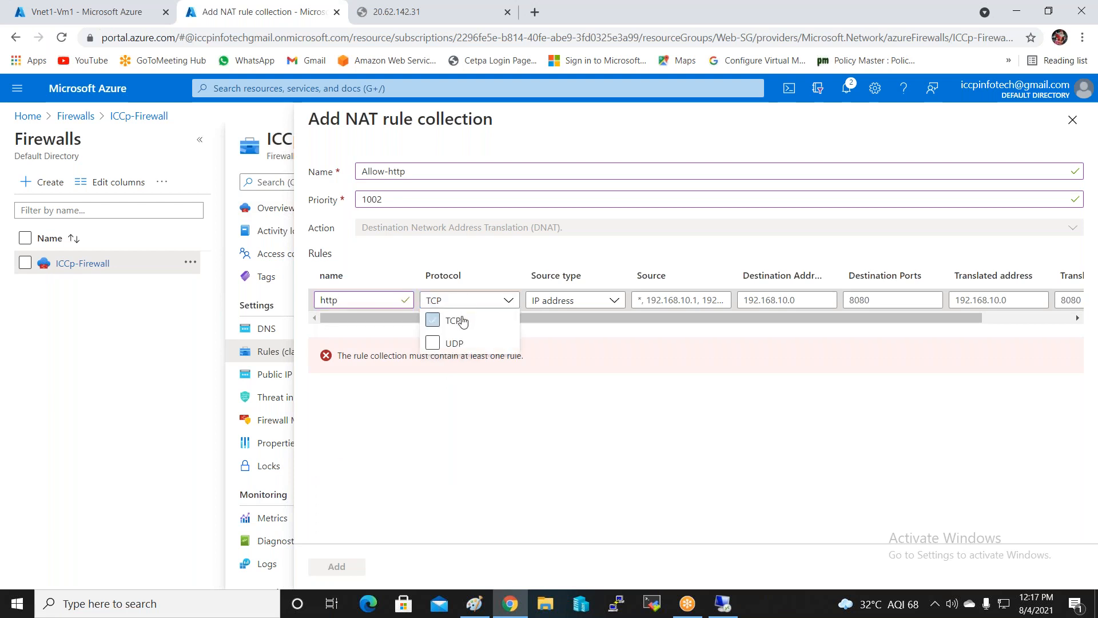
left_click(662, 302)
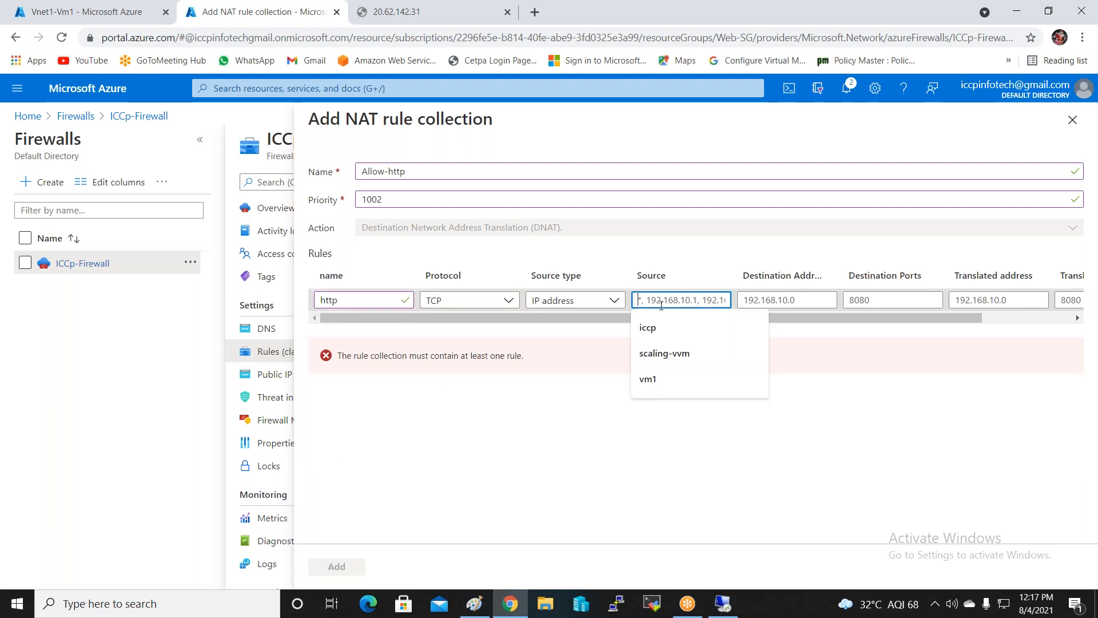
type("8")
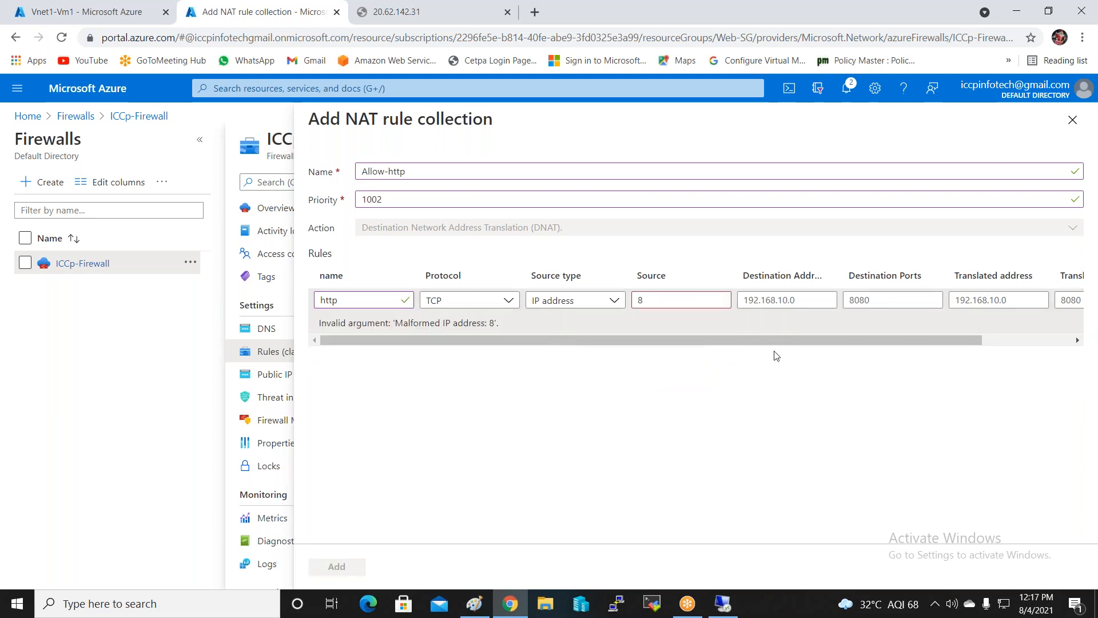
left_click(607, 300)
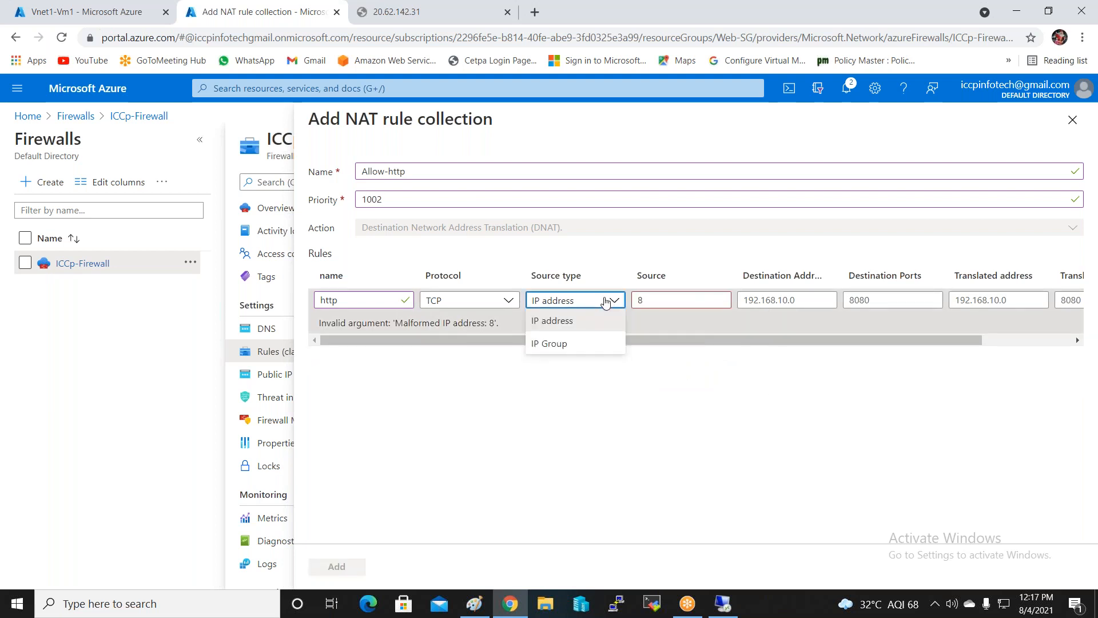
left_click(694, 375)
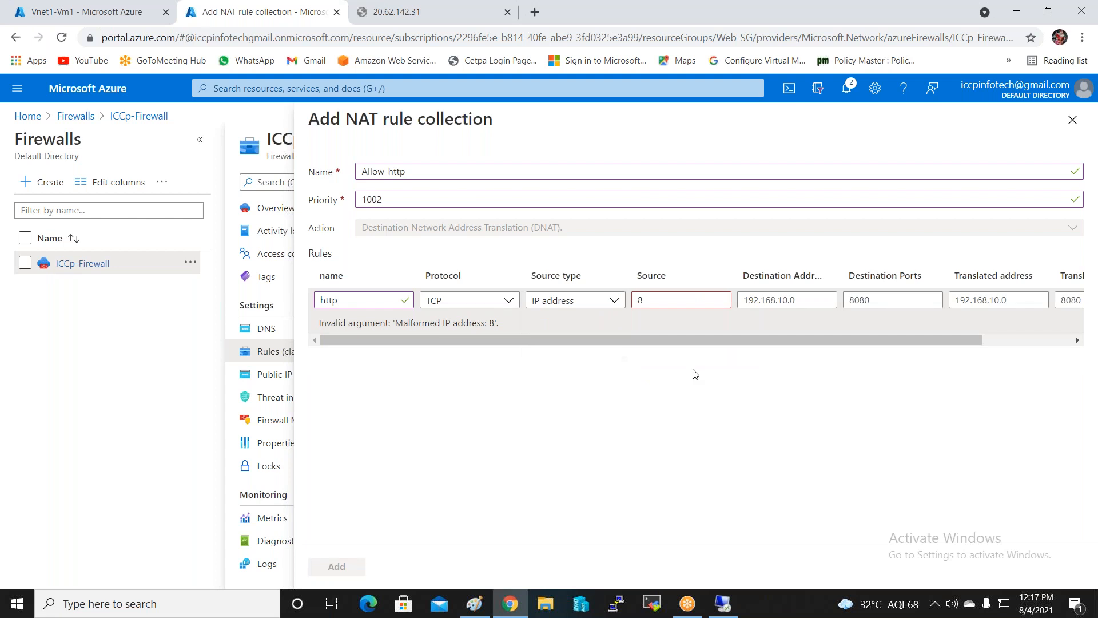
left_click(665, 302)
key("BackSpace")
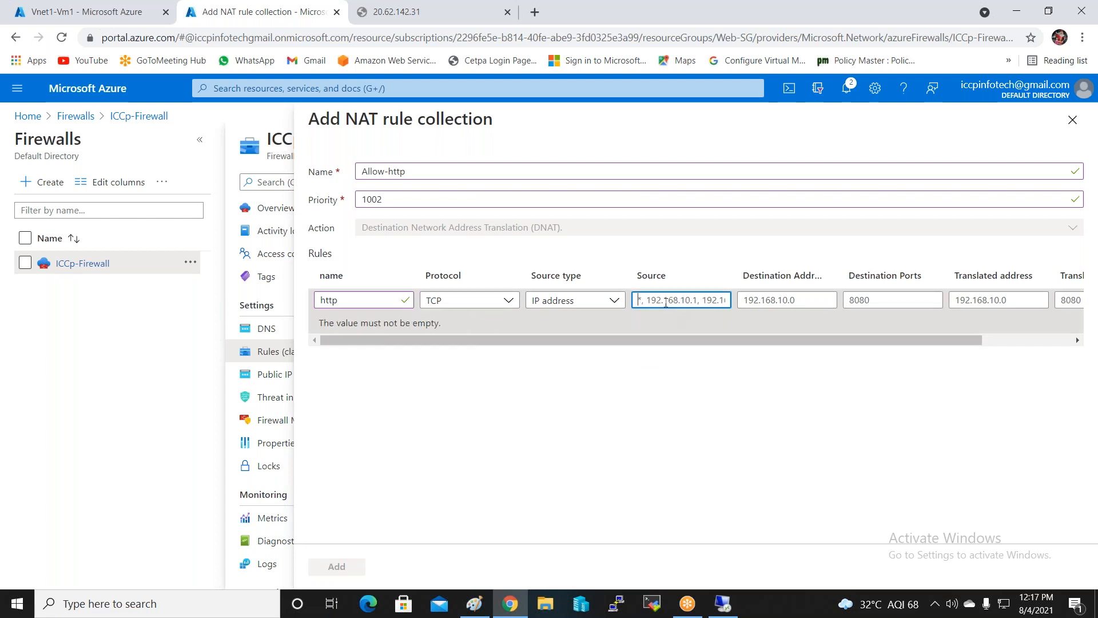
type("*")
Set the http rule's destination to the firewall's public IP 20.62.142.31 on port 80.
left_click(785, 298)
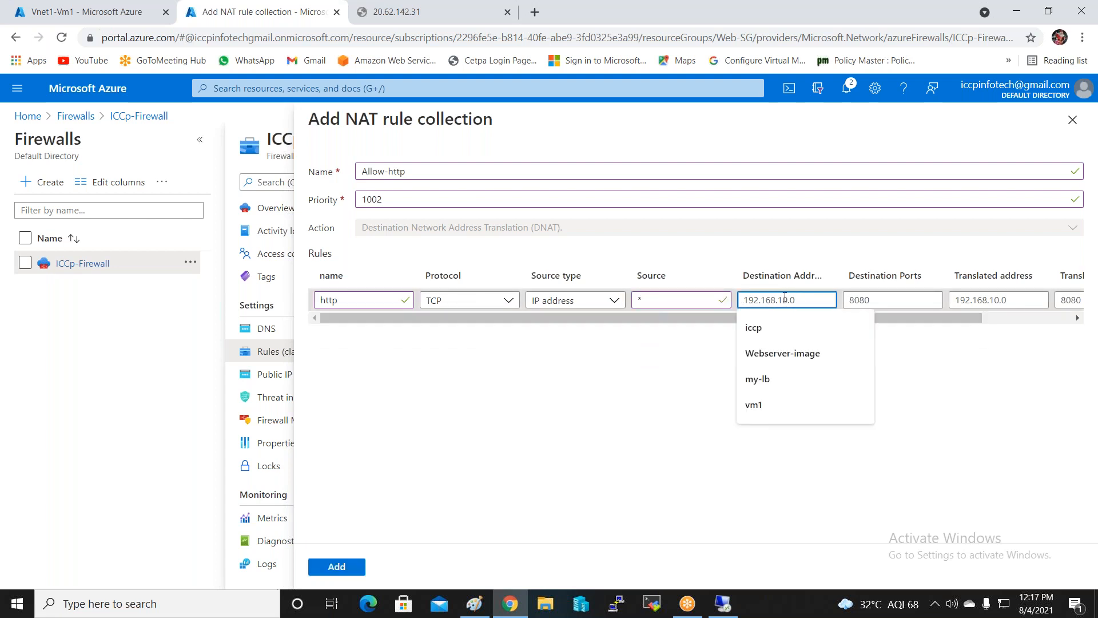
type("20.62.142.31")
left_click(899, 296)
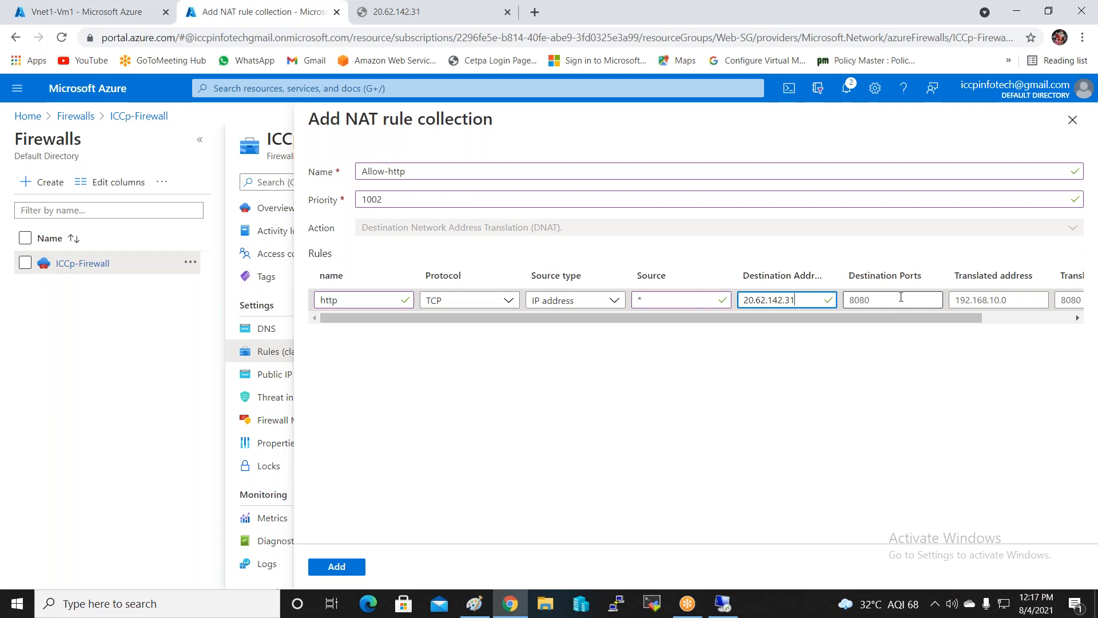
type("80")
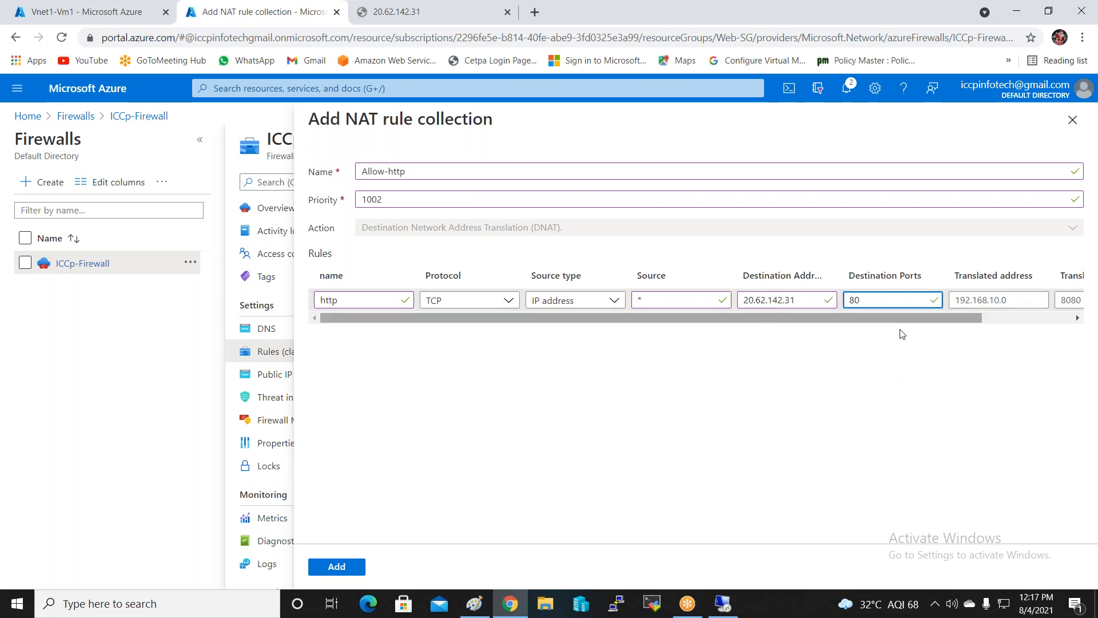
Set the http rule's translated address to 192.168.1.5 and translated port to 80, and add the rule collection.
left_click(971, 300)
type("19")
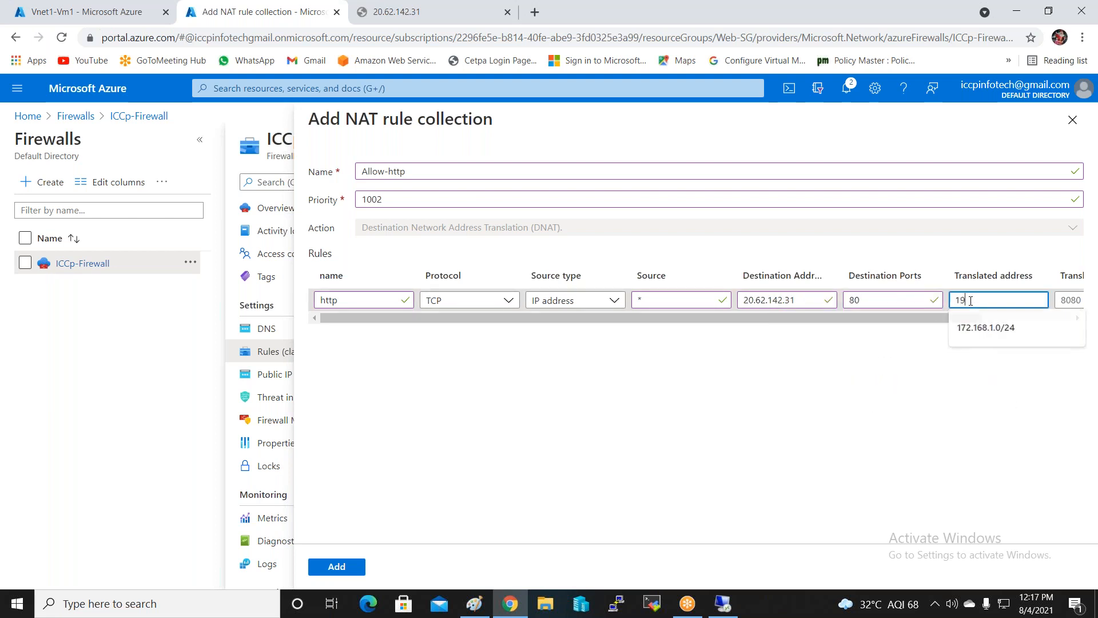
type("2.168.1.")
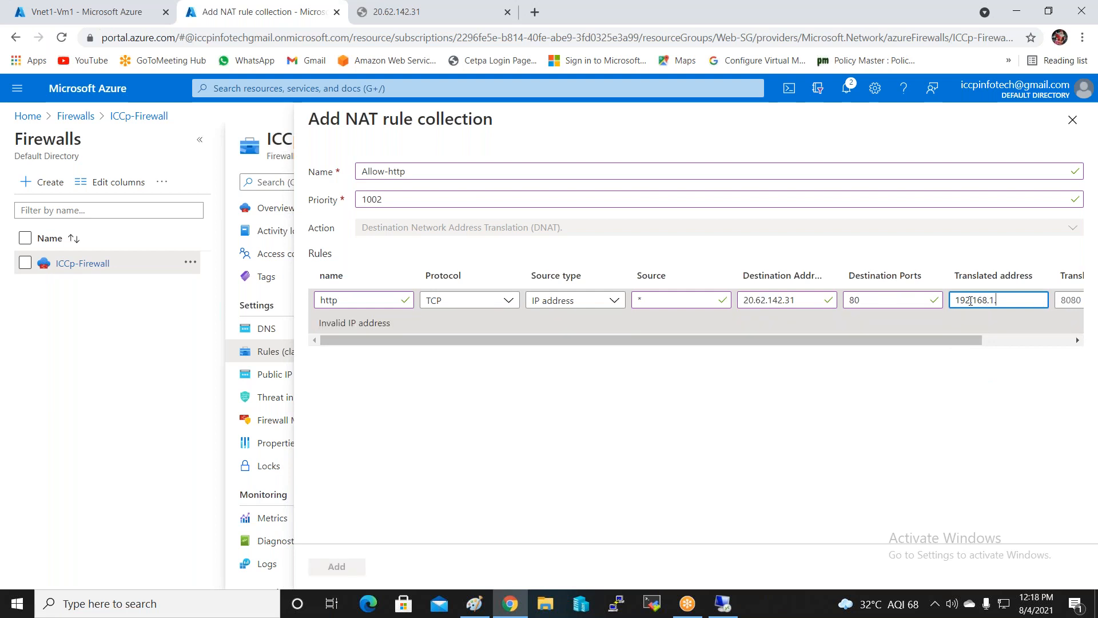
type("5")
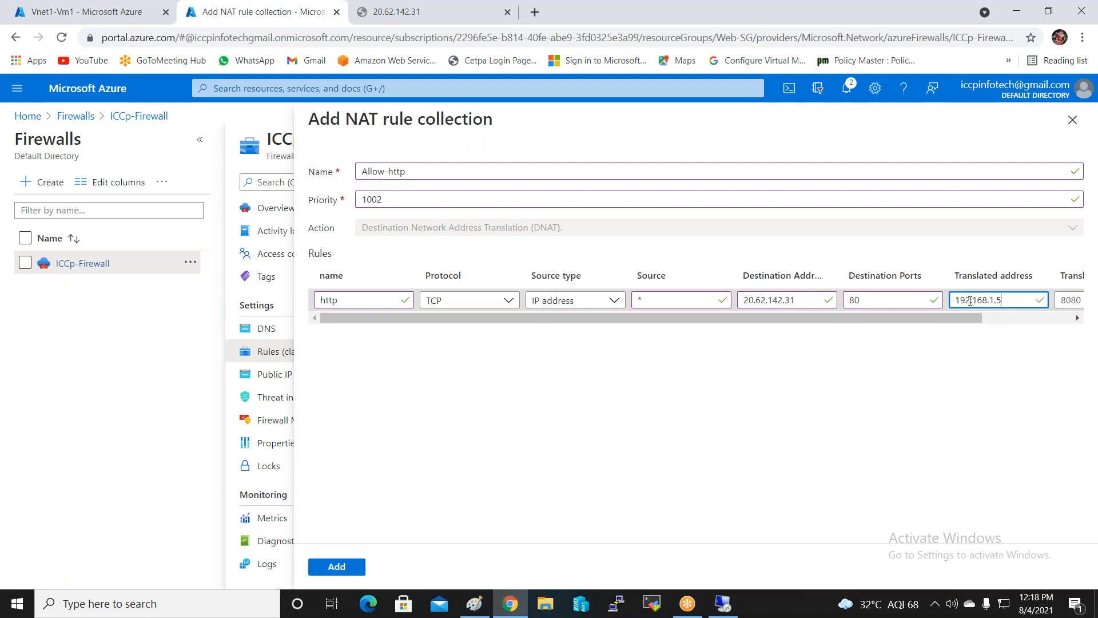
left_click(1061, 300)
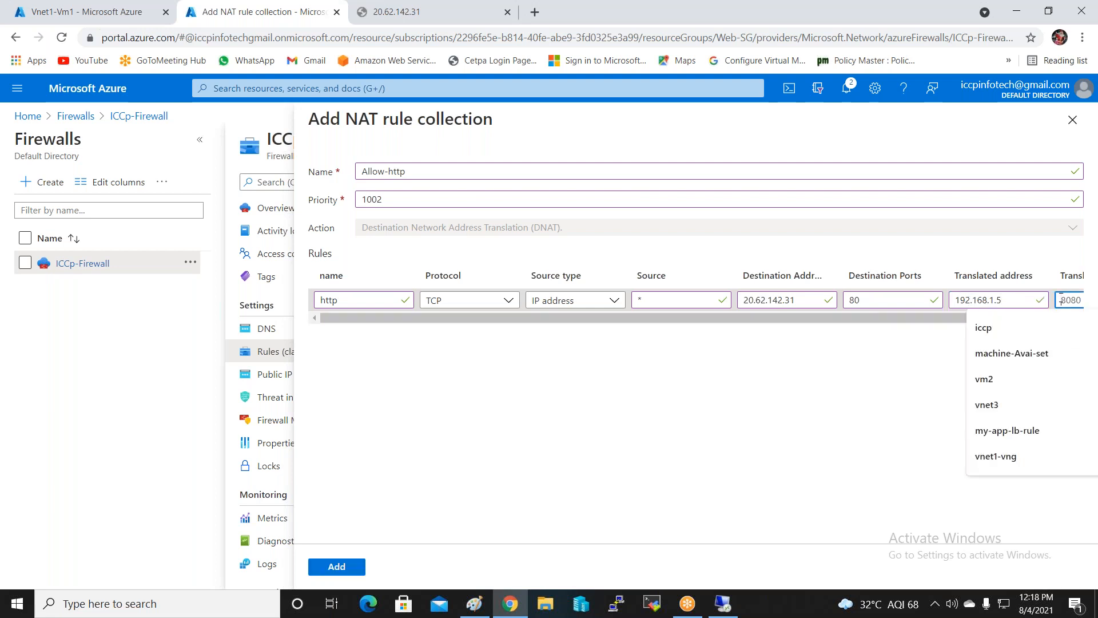
type("80")
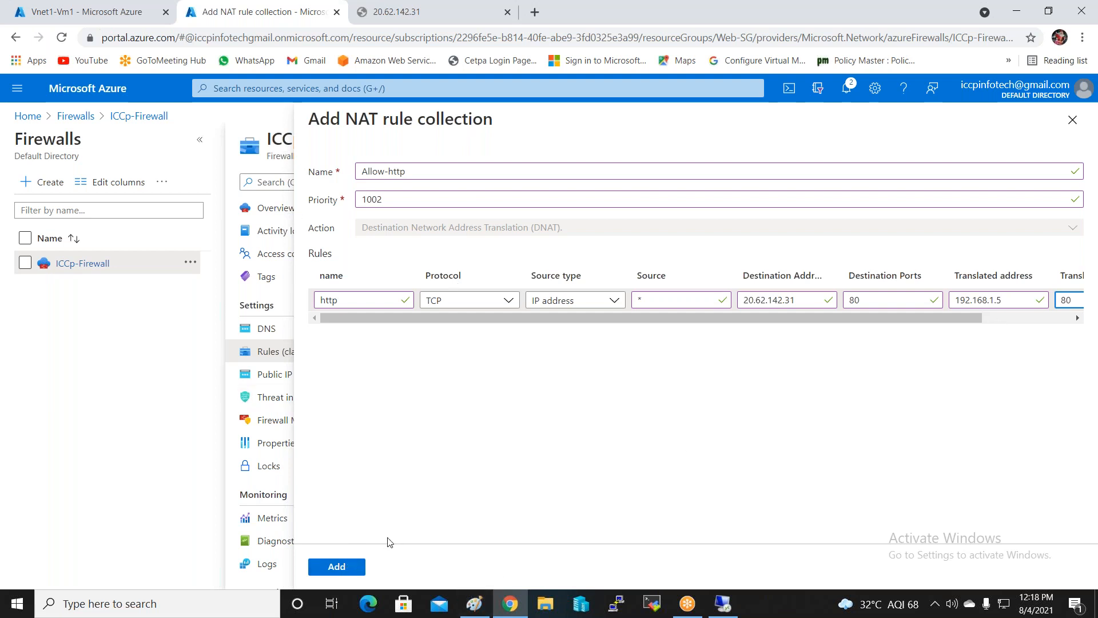
left_click(336, 575)
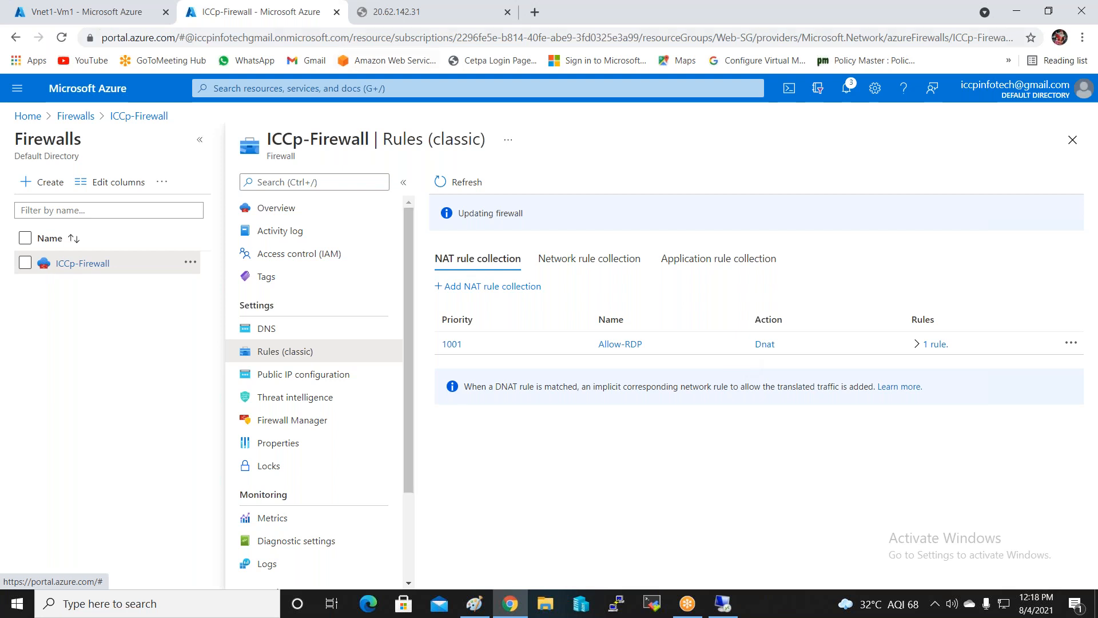
Check the website at the public IP, Vnet1-Vm1's overview and the firewall's update status.
left_click(415, 17)
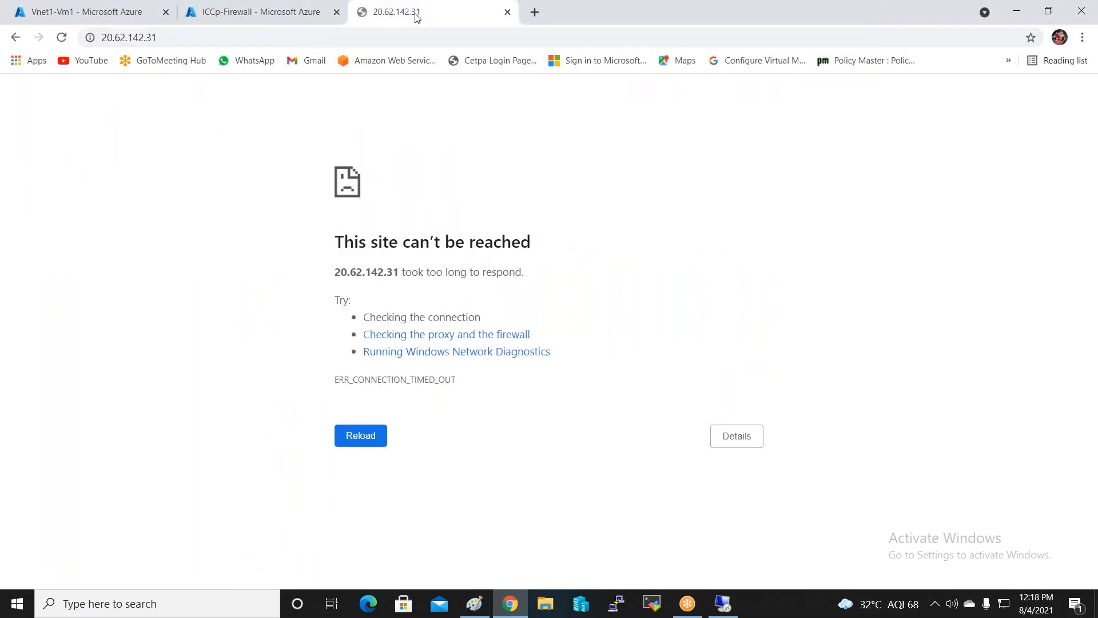
left_click(288, 17)
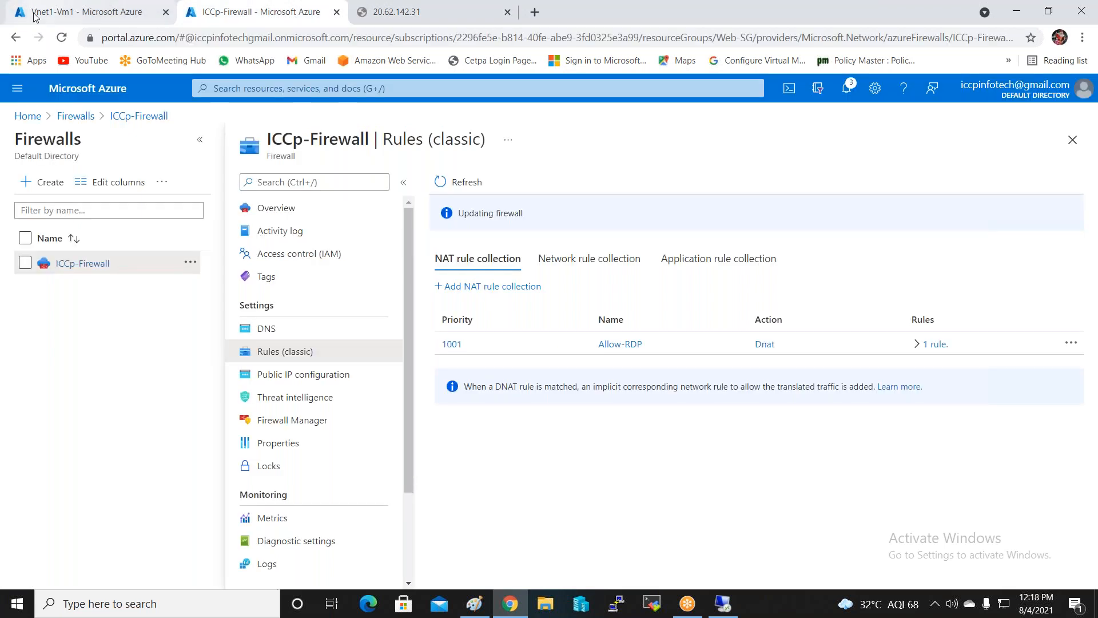
left_click(57, 12)
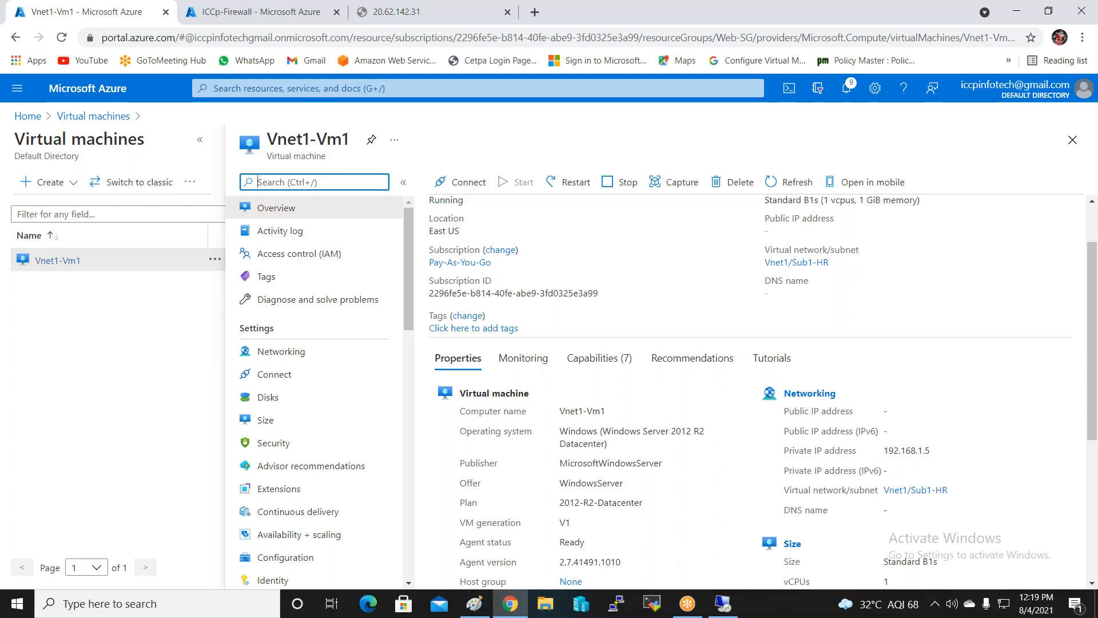
scroll(881, 327, "up", 2)
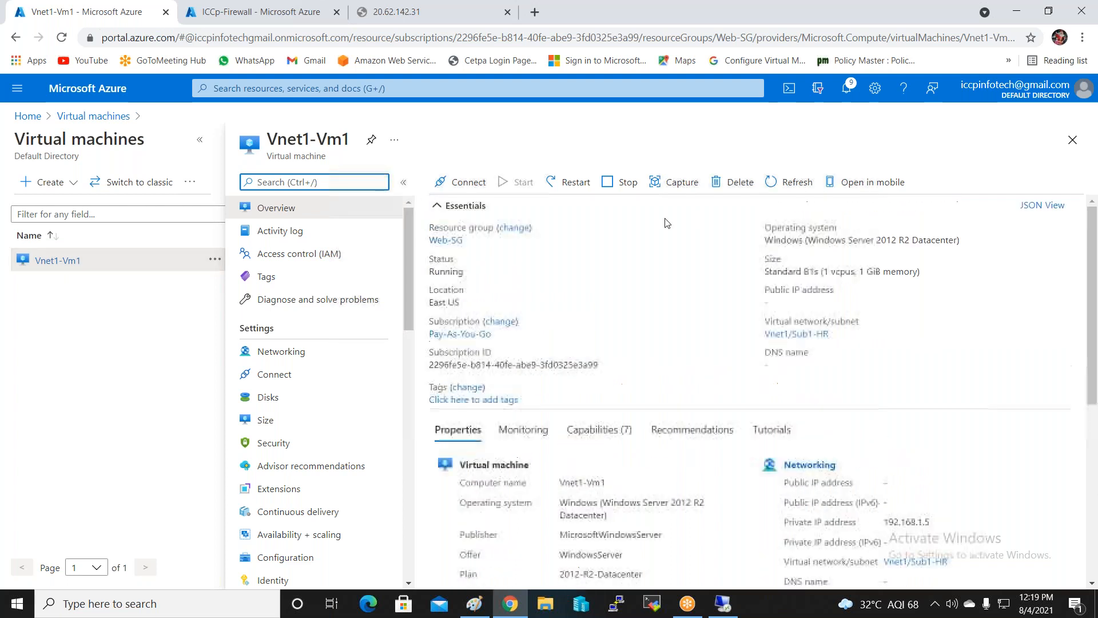
left_click(787, 193)
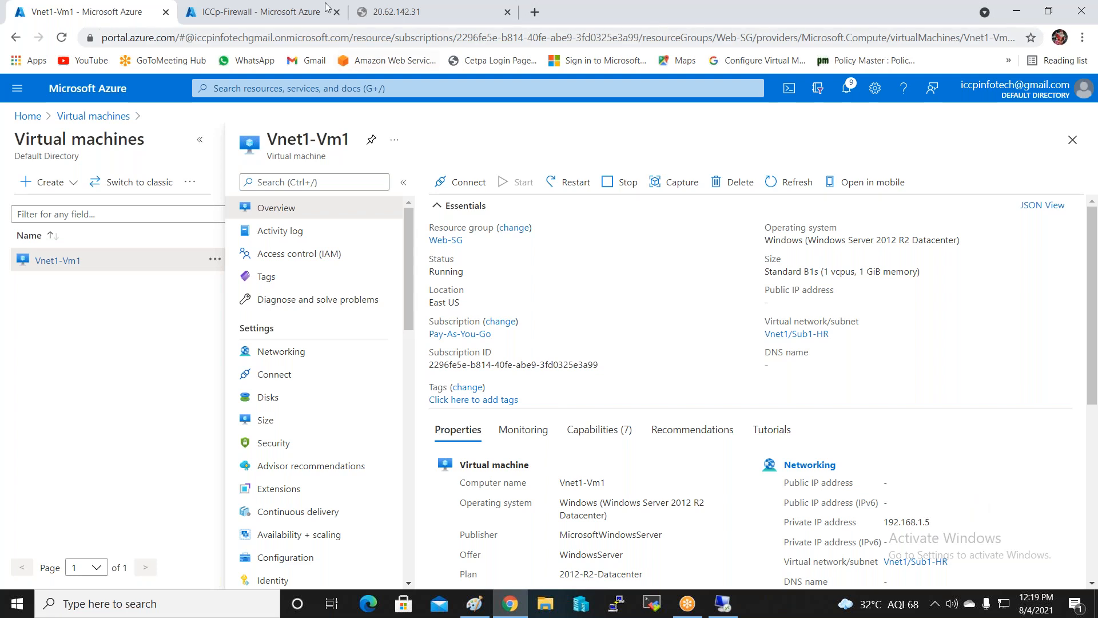
left_click(295, 12)
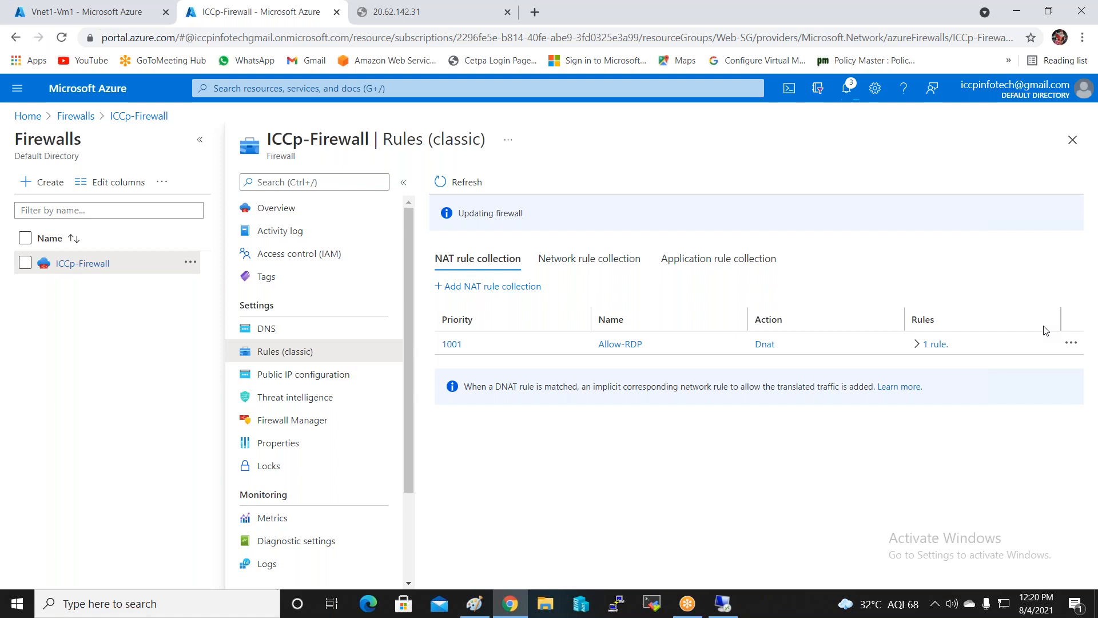
Return to the VM's remote session, close the Add Roles and Features Wizard and minimize the session.
left_click(722, 610)
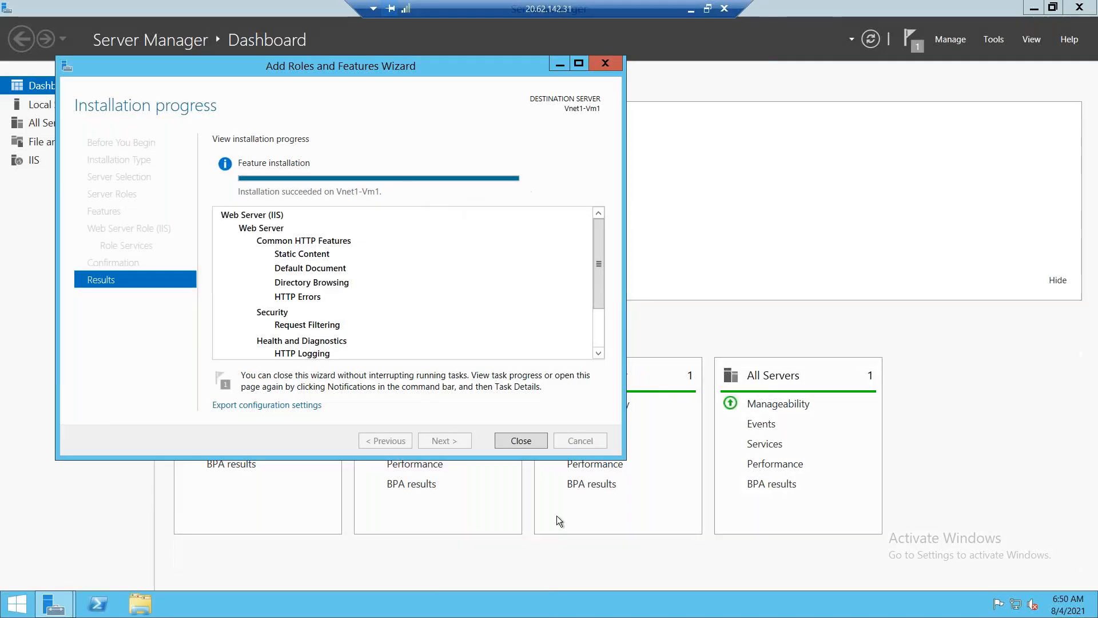
left_click(521, 441)
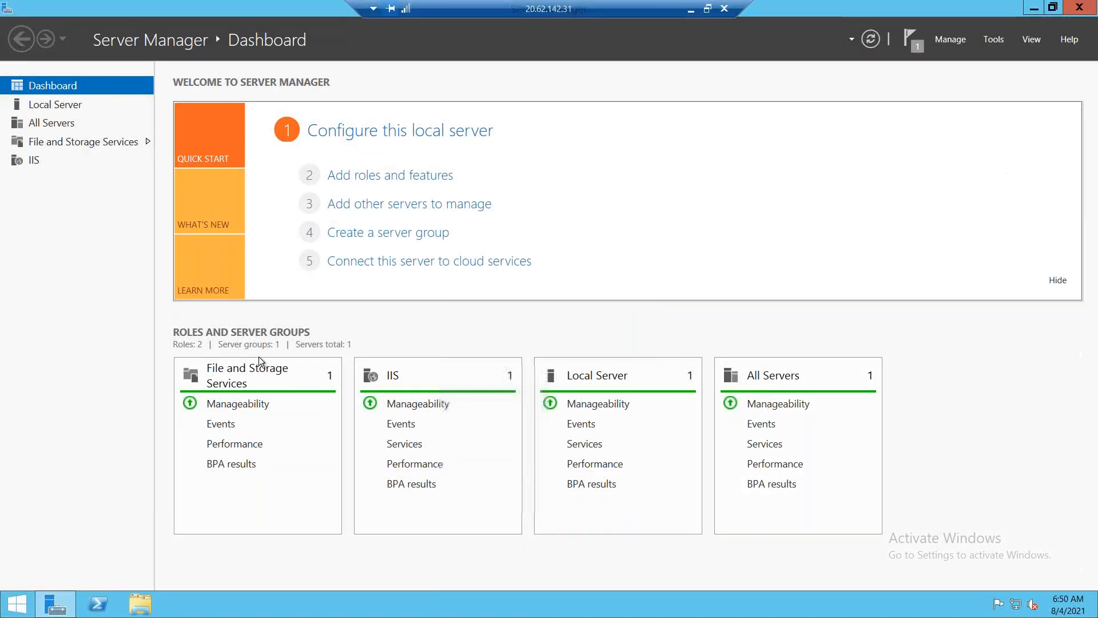
left_click(691, 9)
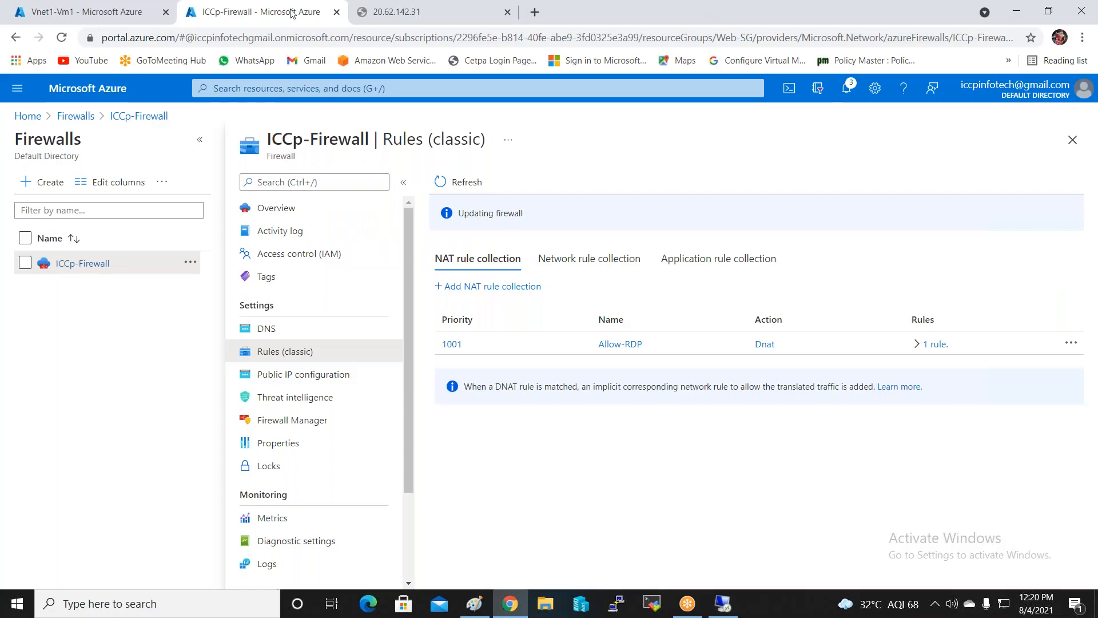
Copy the css, images and js folders and the index file from pcoint in the Pcoint Free Website Template archive.
left_click(538, 605)
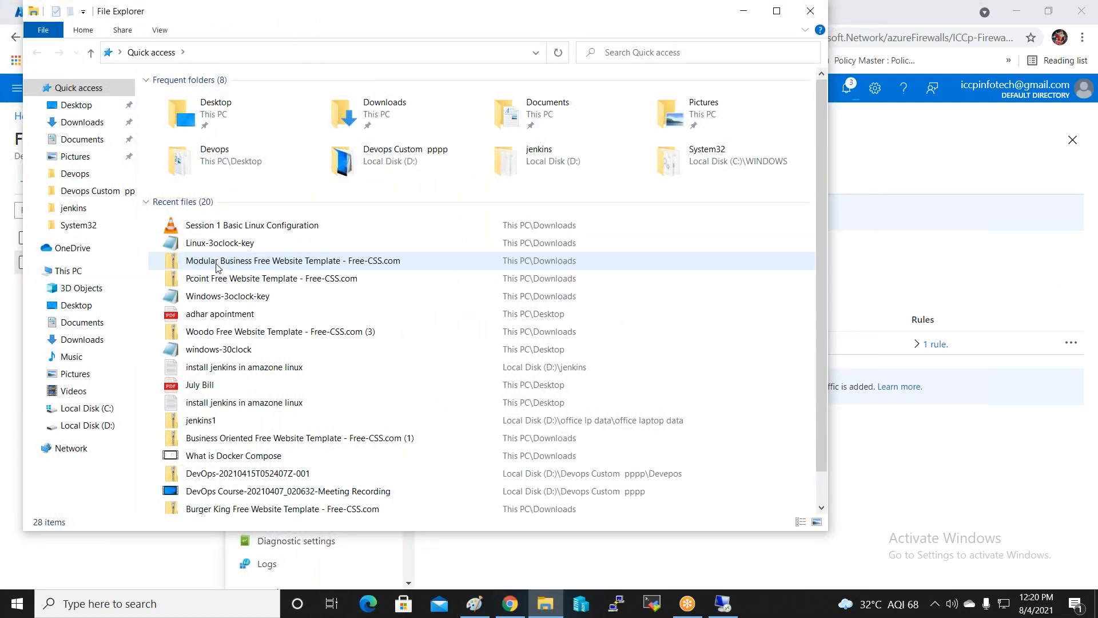
double_click(227, 278)
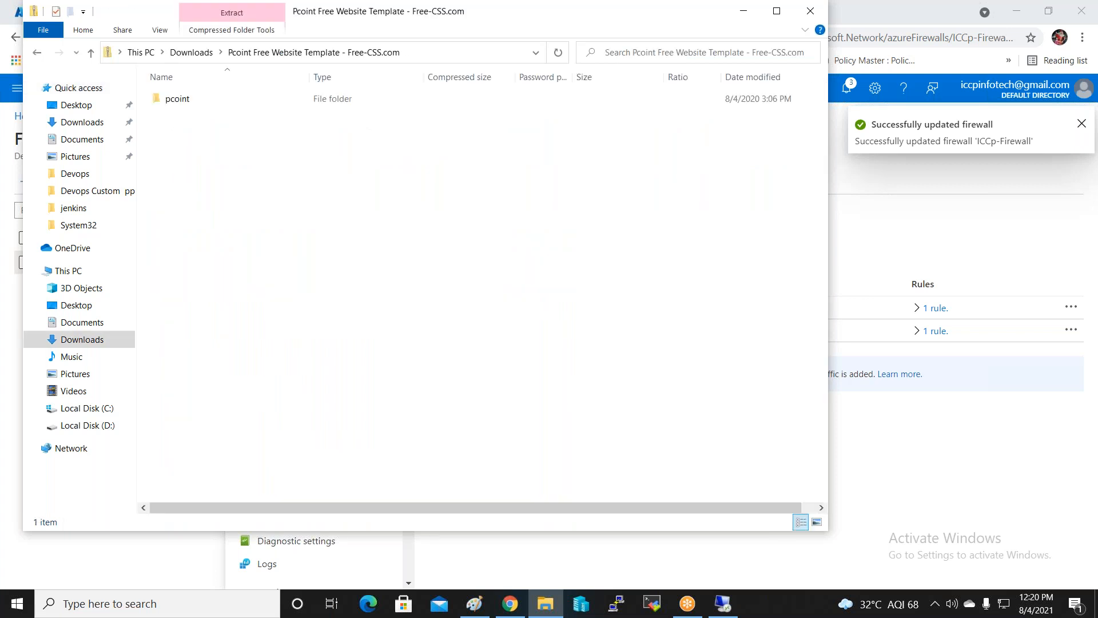
double_click(184, 102)
left_click_drag(244, 259, 223, 87)
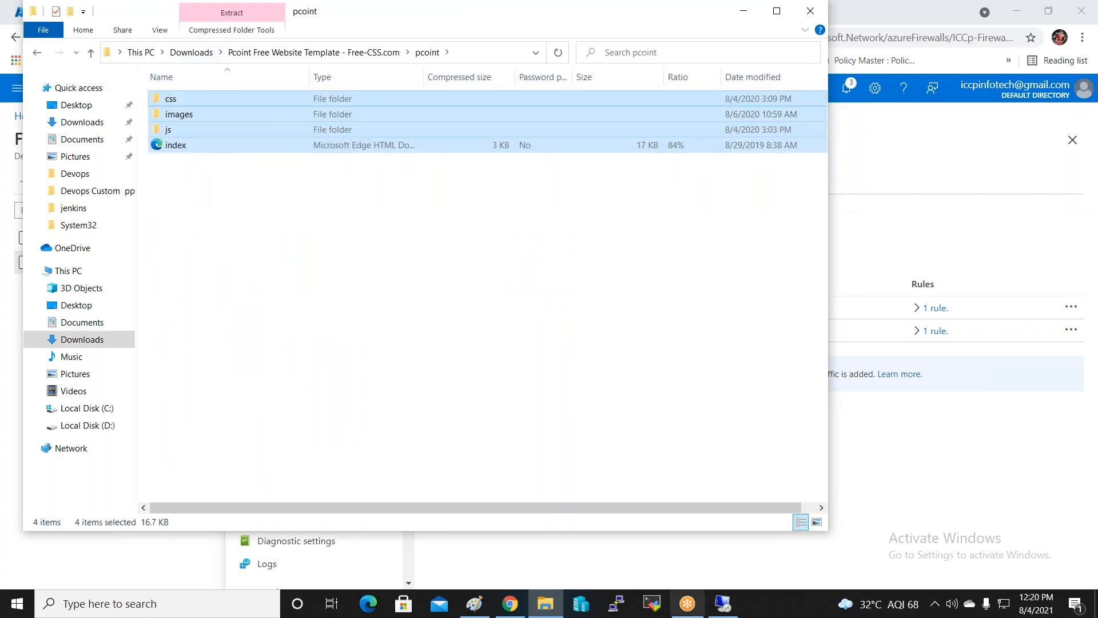
Paste the copied website files into C:\inetpub\wwwroot on the remote VM.
left_click(715, 611)
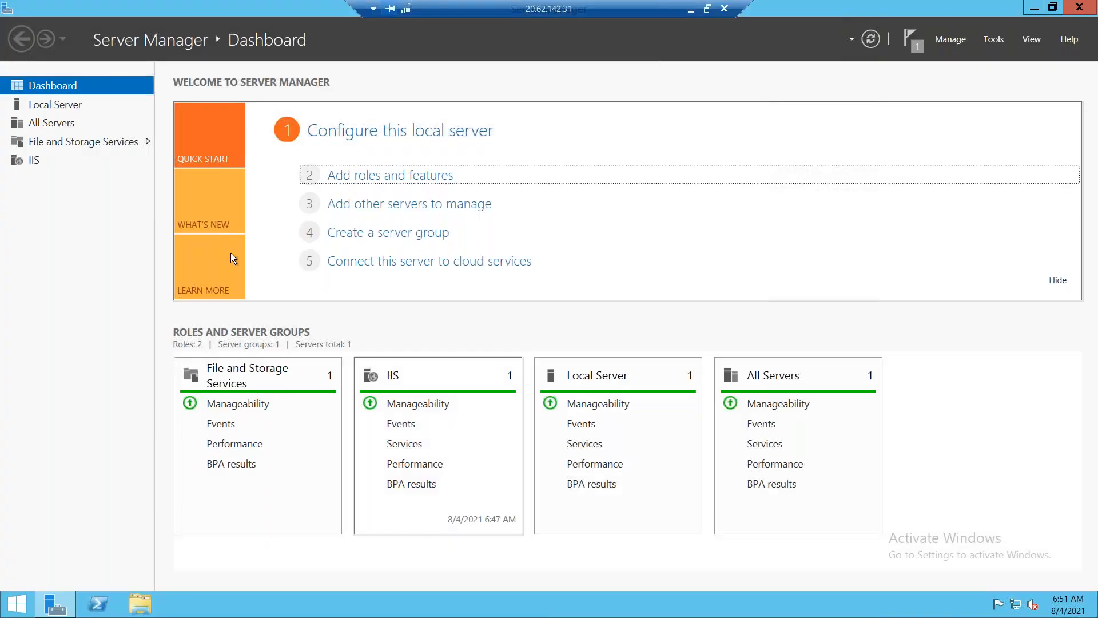
left_click(141, 612)
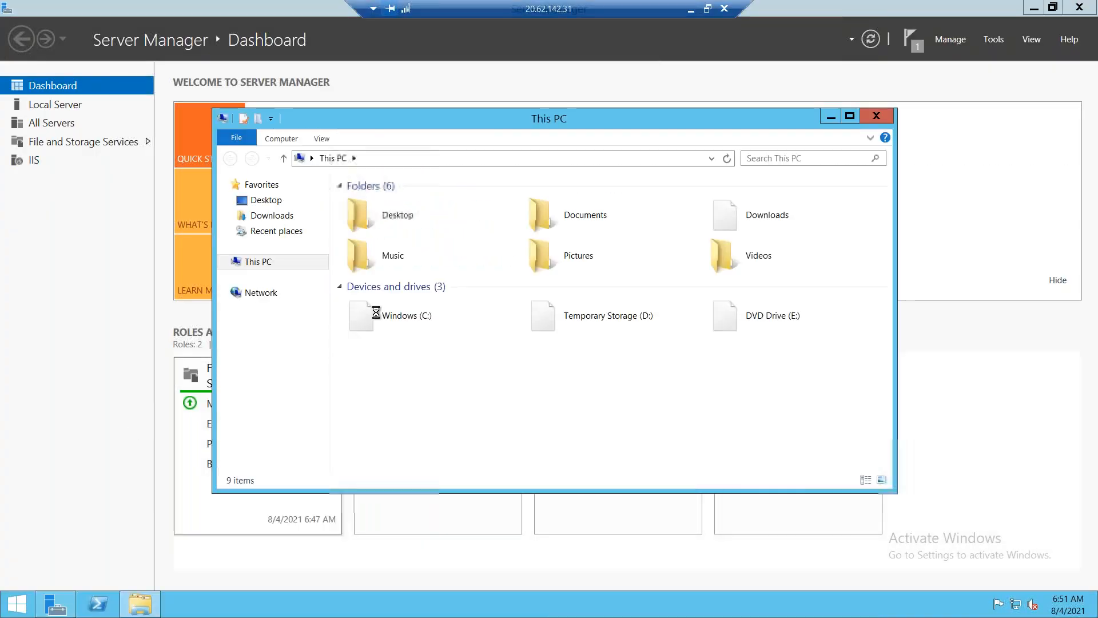
double_click(431, 314)
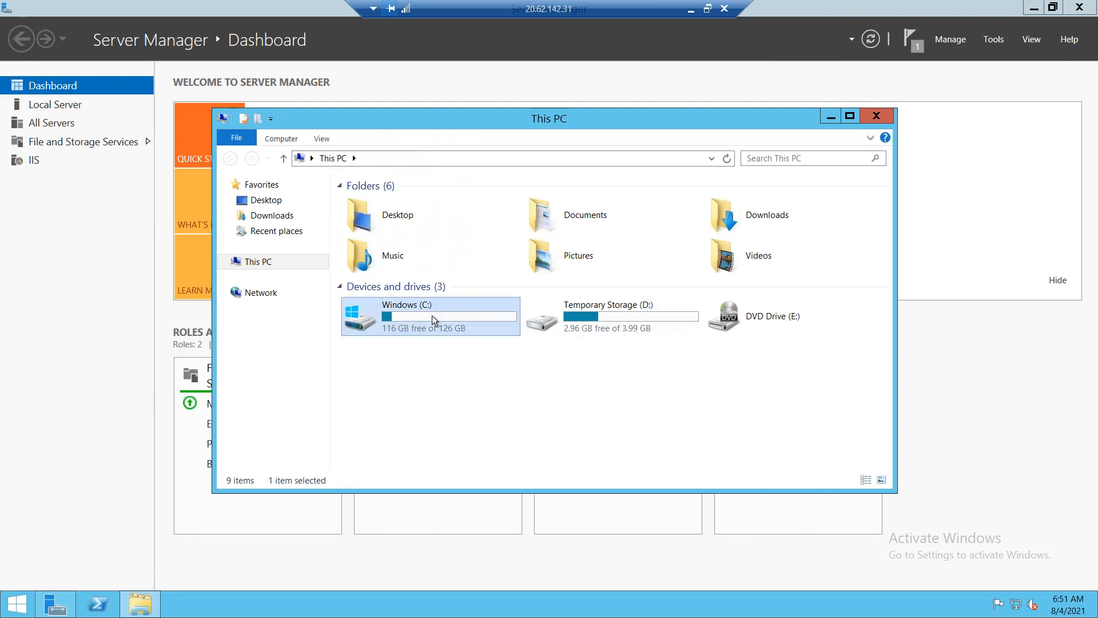
double_click(380, 204)
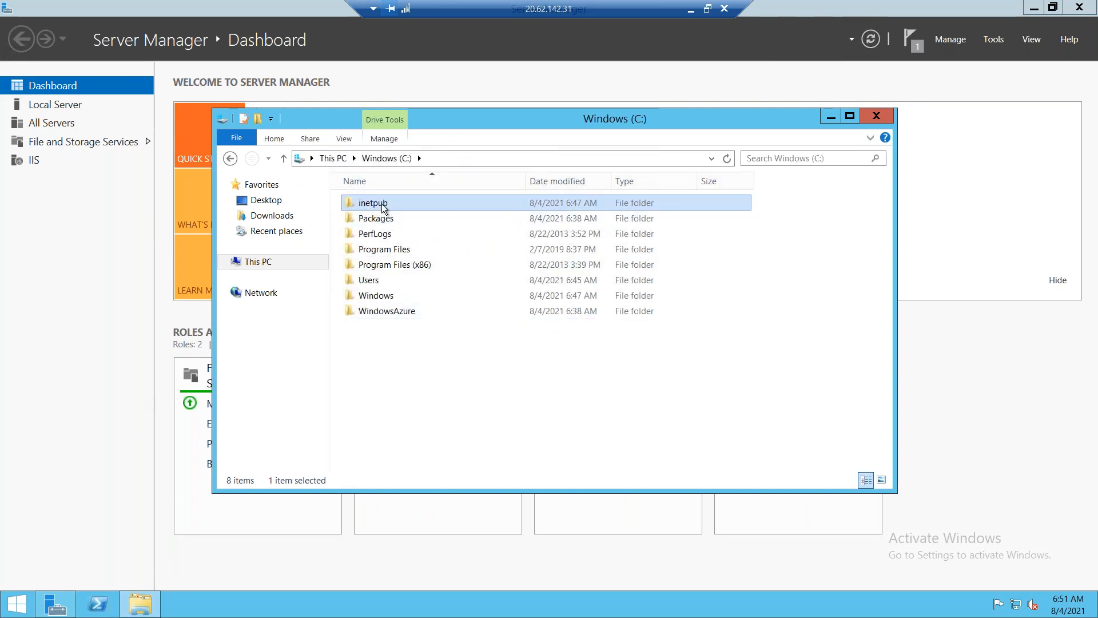
left_click(380, 262)
double_click(380, 264)
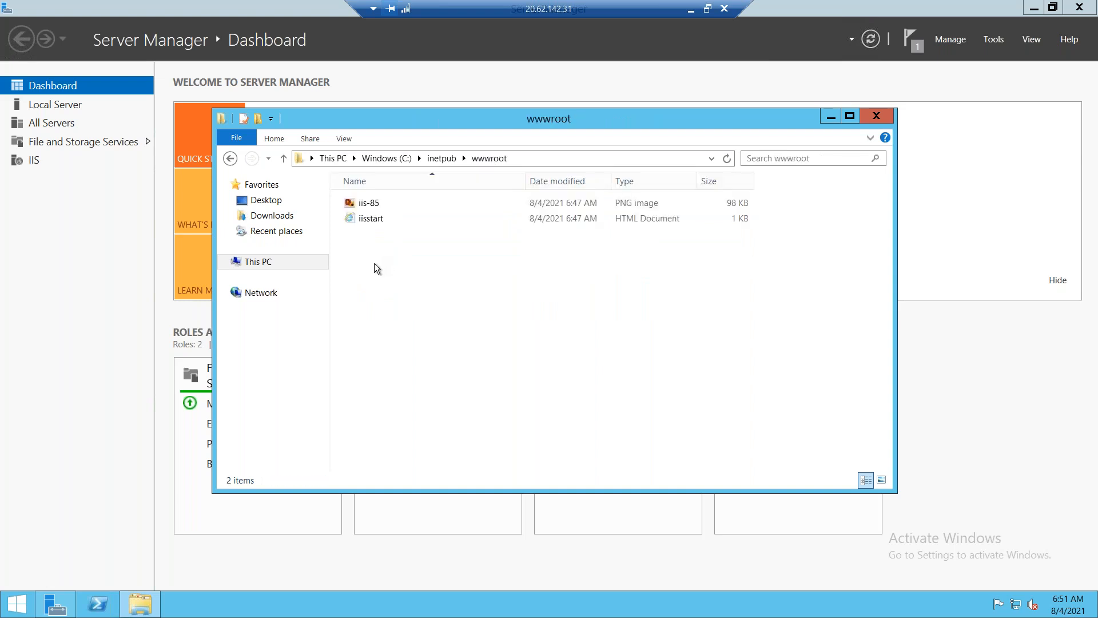
key("ctrl+v")
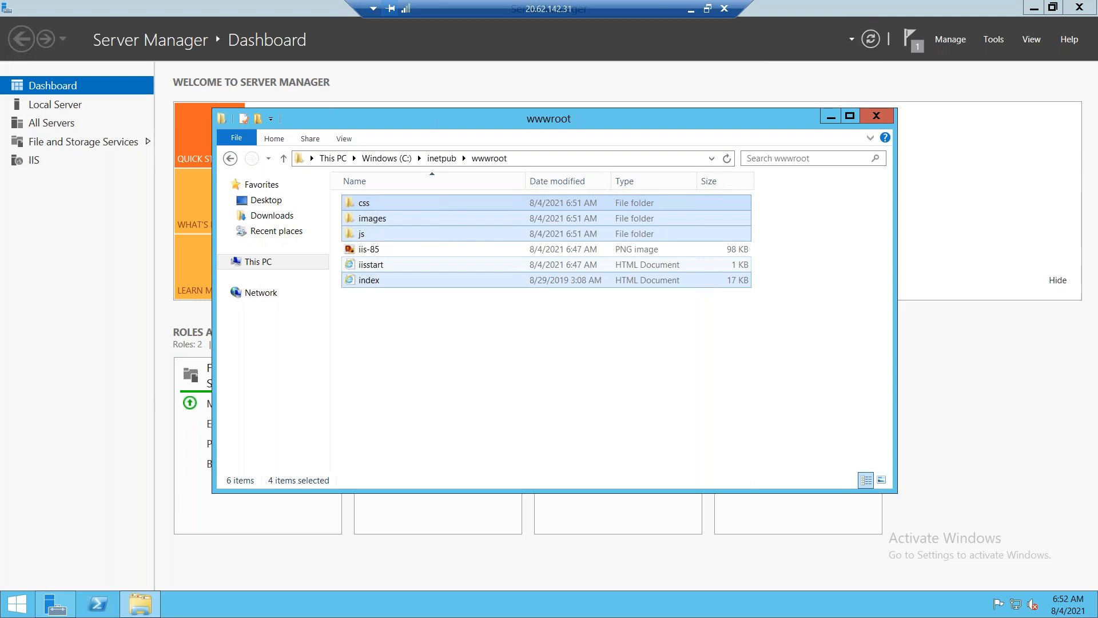
Minimize the VM's folder window and the remote session, and reload the website at 20.62.142.31 in the local browser.
left_click(829, 120)
left_click(690, 9)
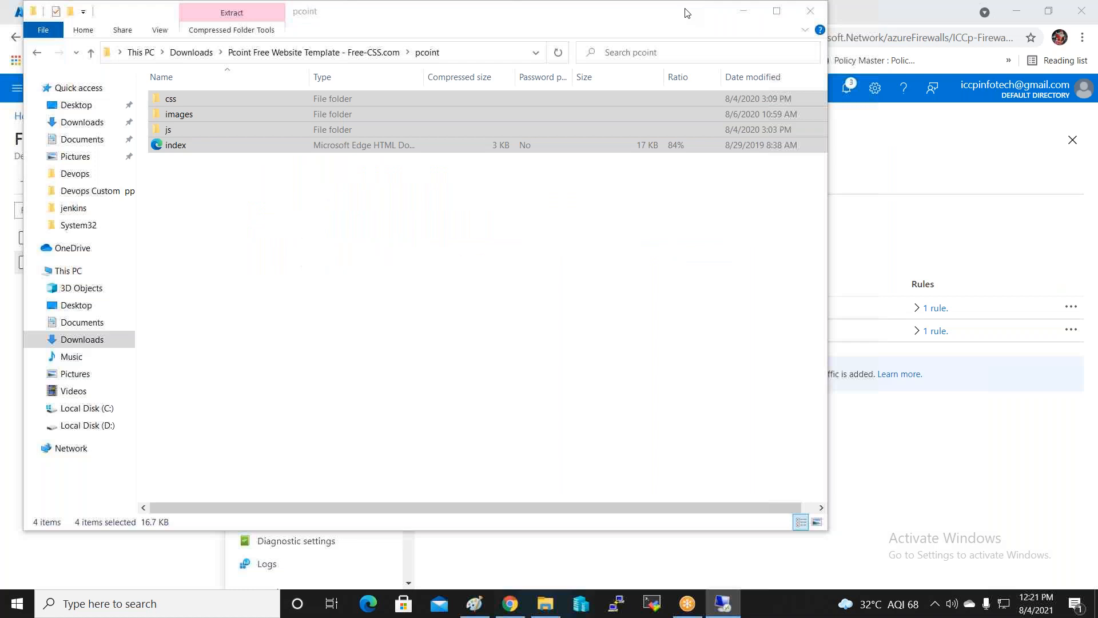
left_click(919, 217)
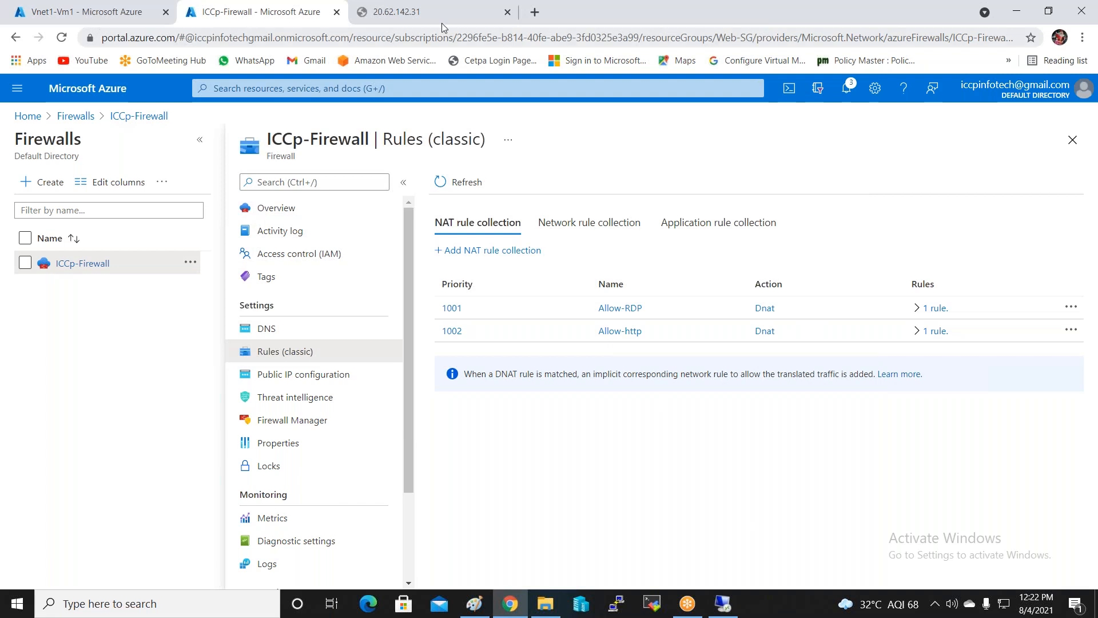
left_click(417, 19)
left_click(62, 38)
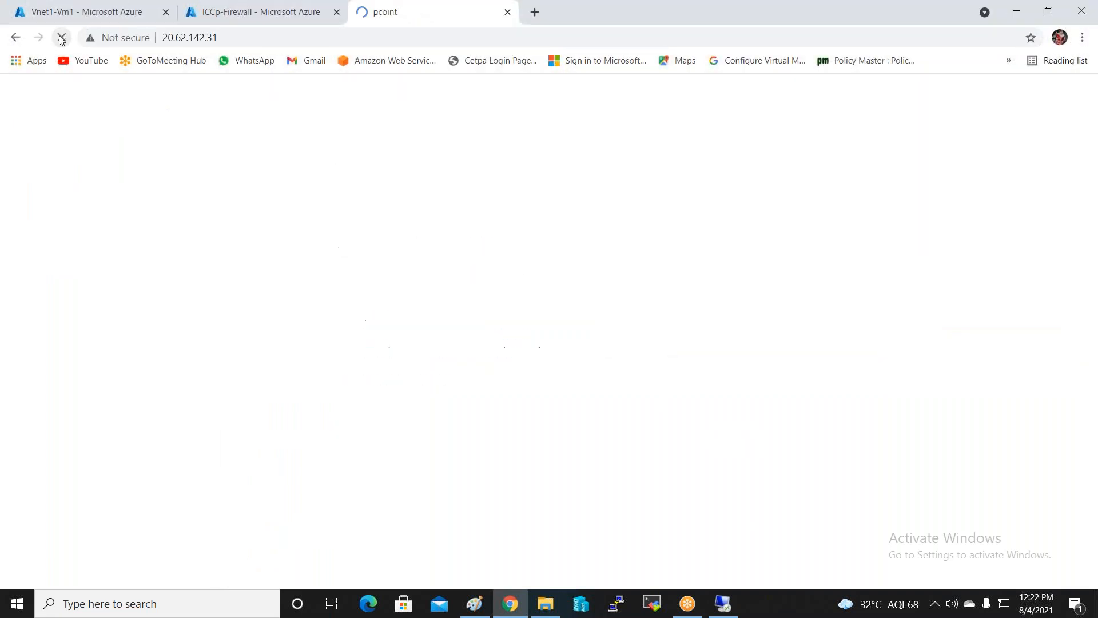